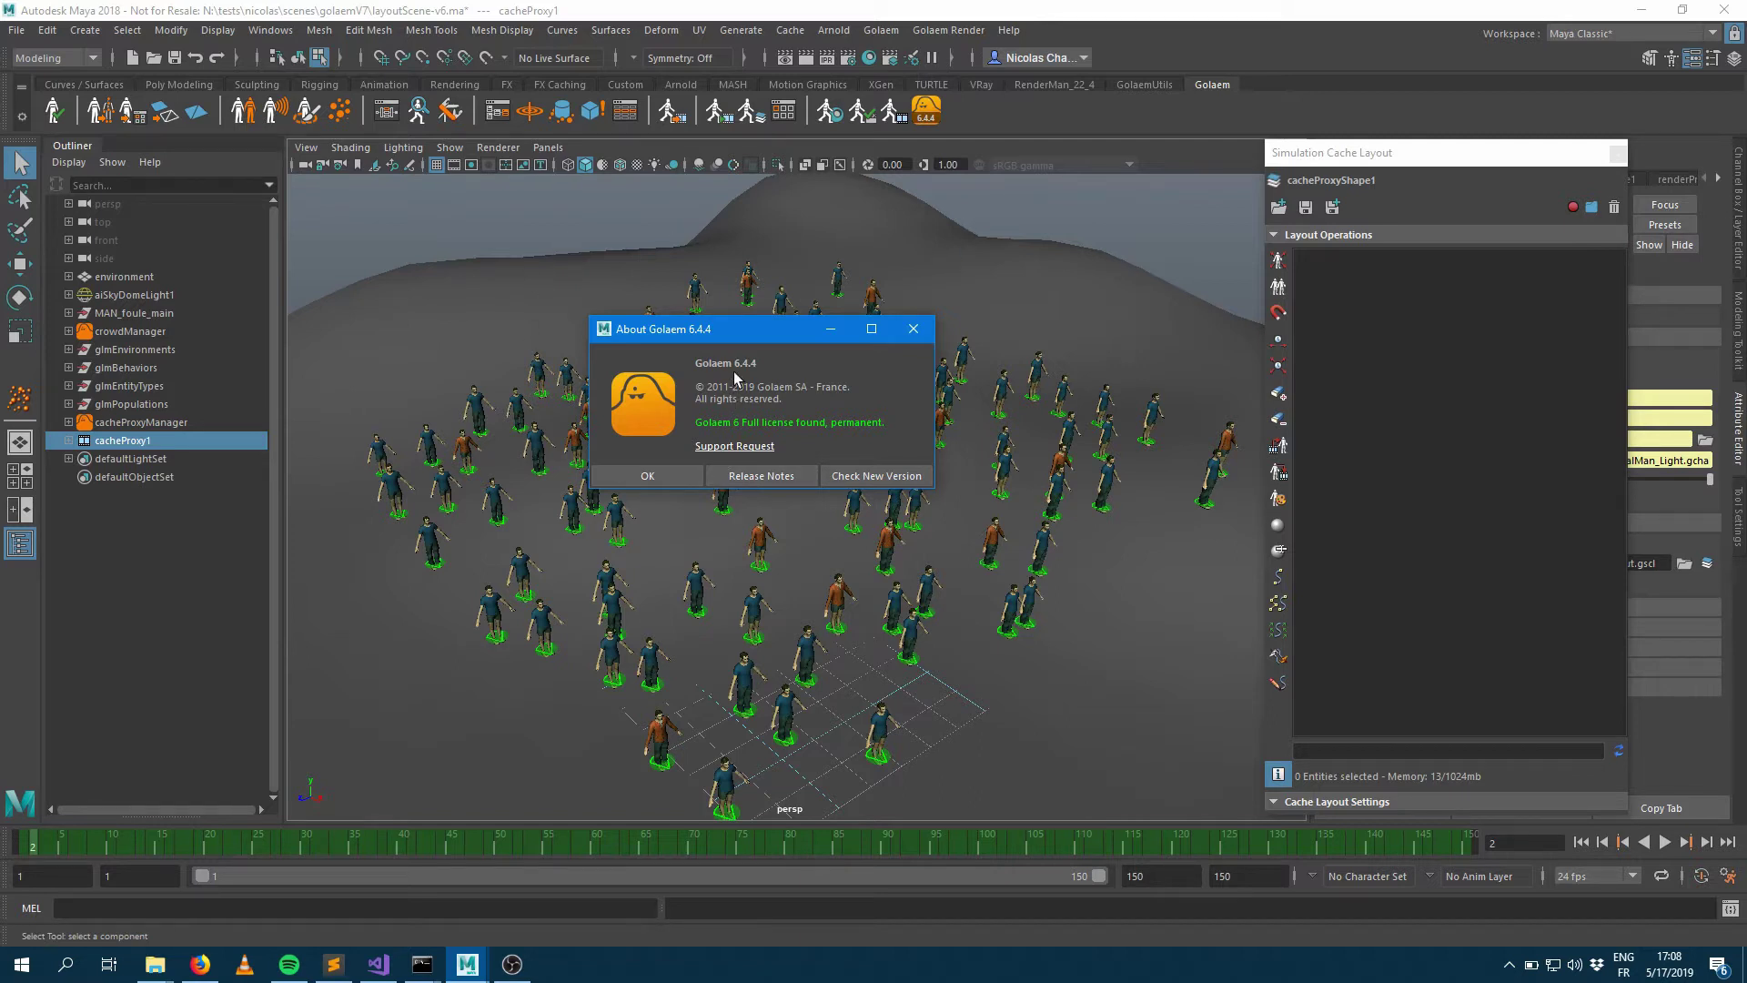
Step: Dismiss the Golaem 6.4.4 version information, then play the cached crowd simulation and move it to frame 100
left_click(680, 479)
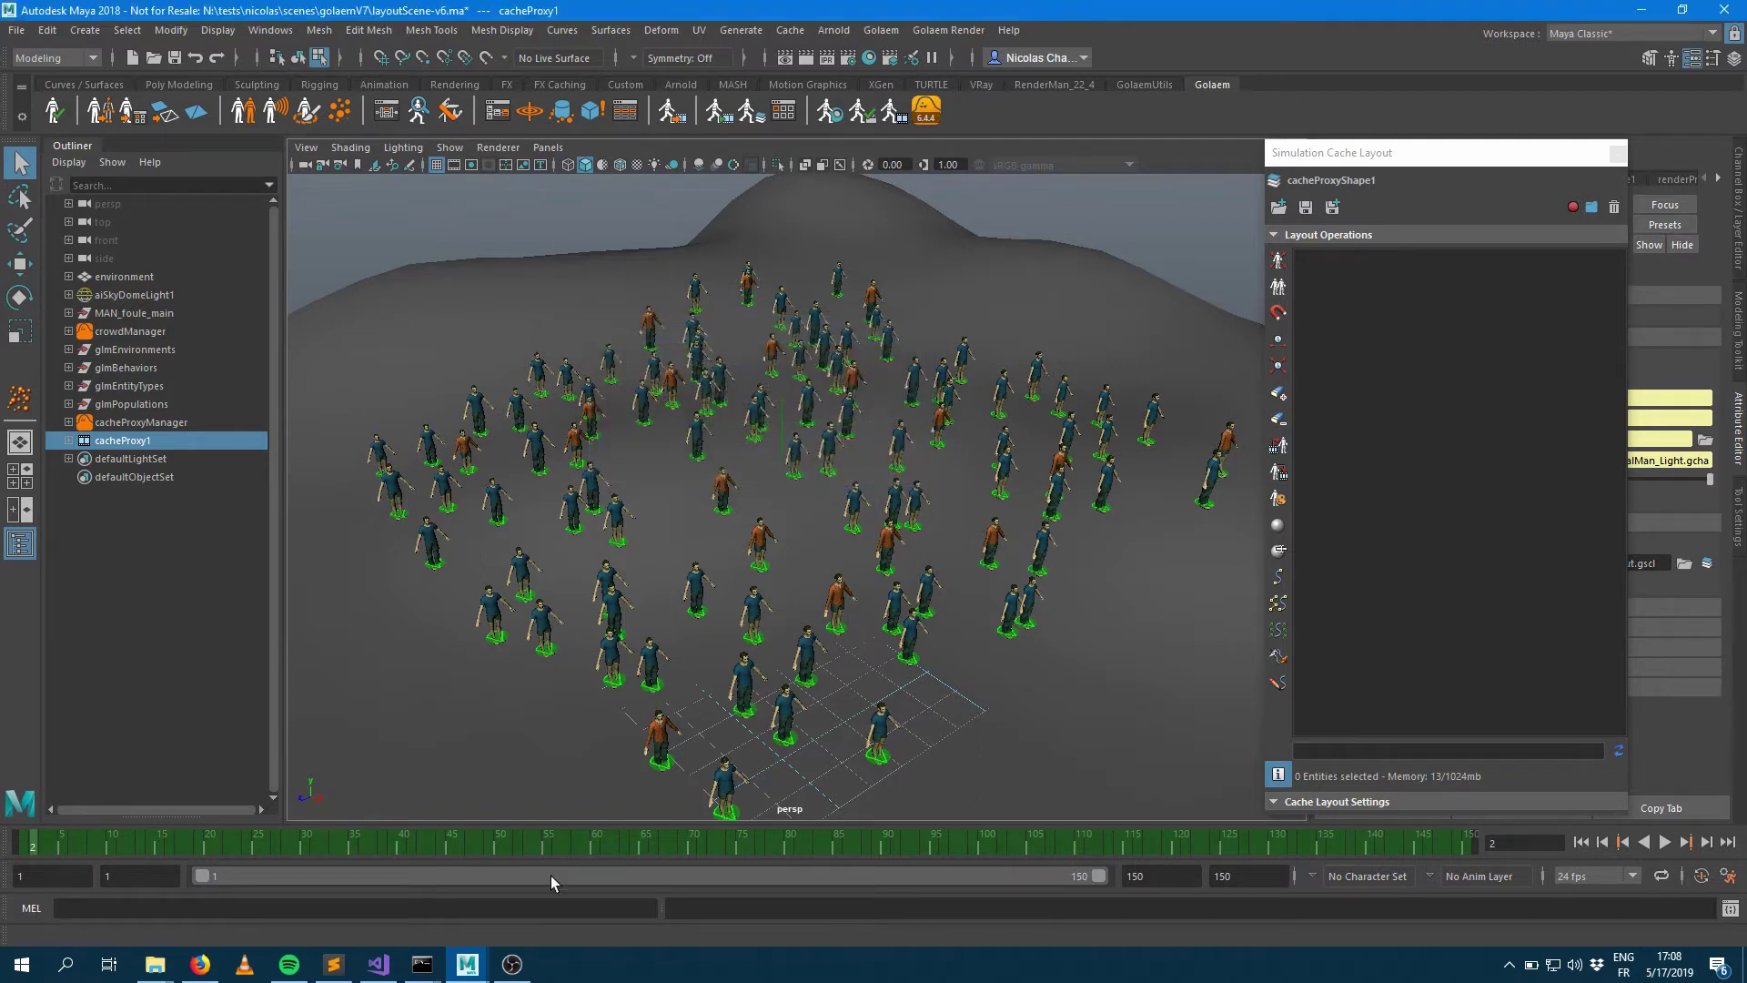
key("alt+v")
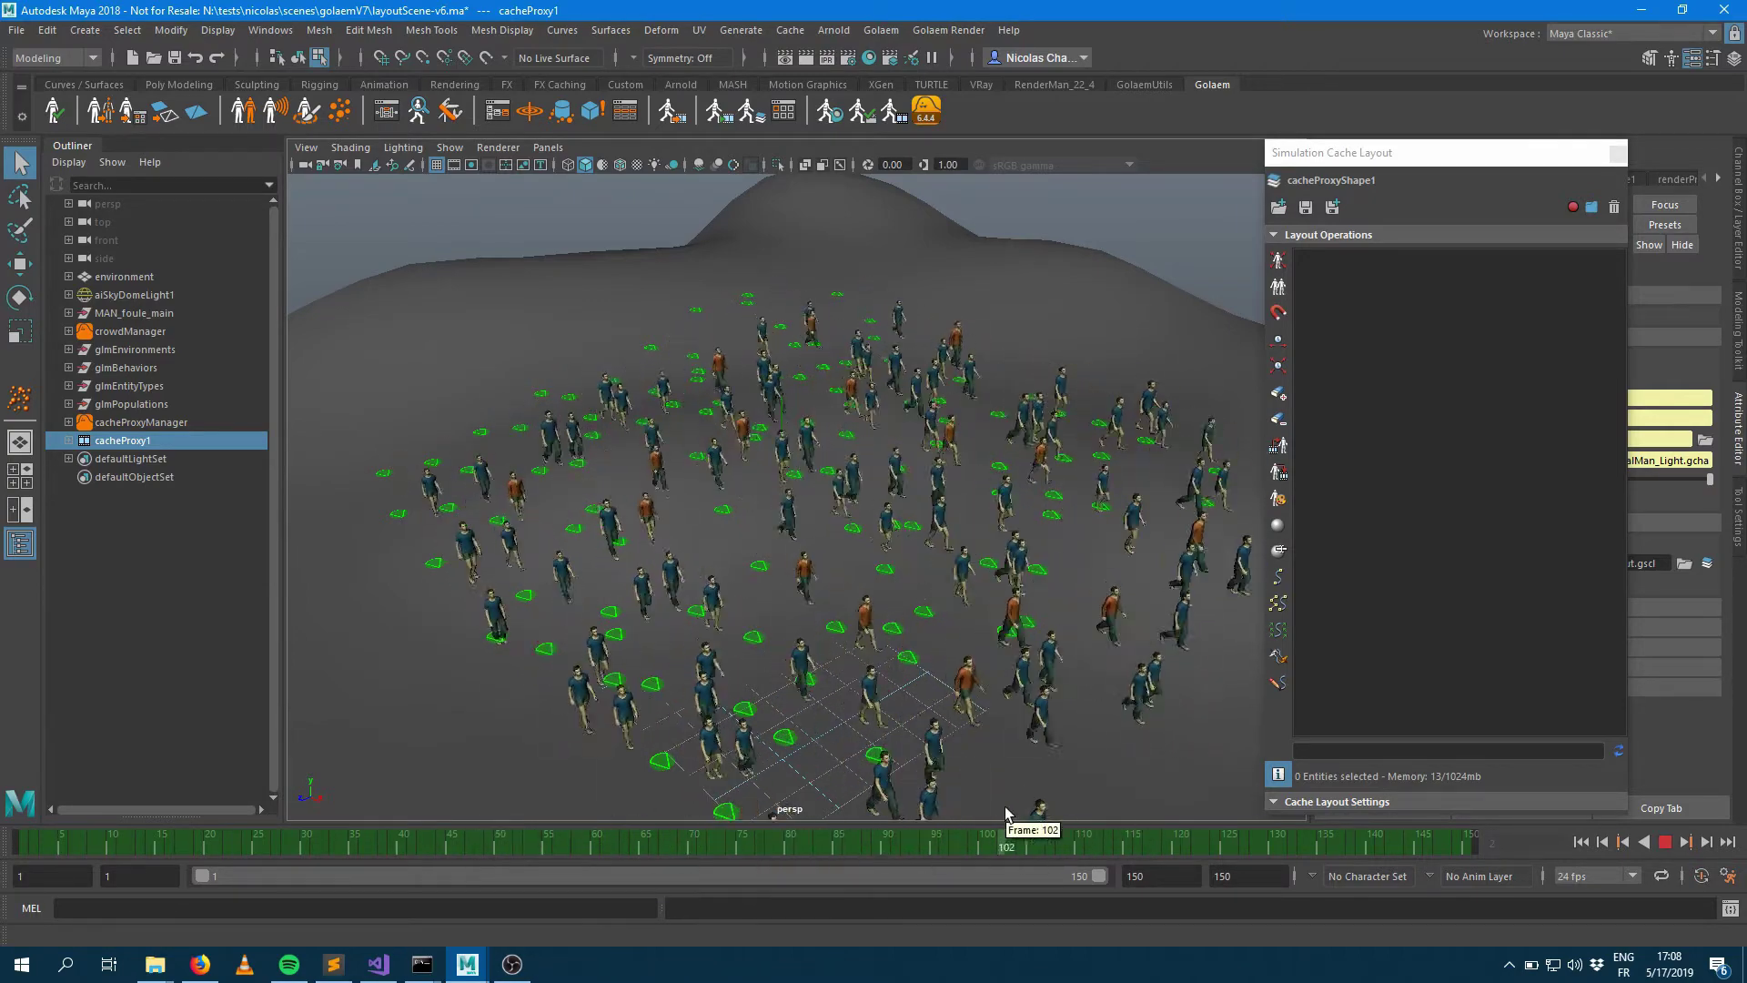
left_click(645, 805)
left_click_drag(644, 800, 979, 811)
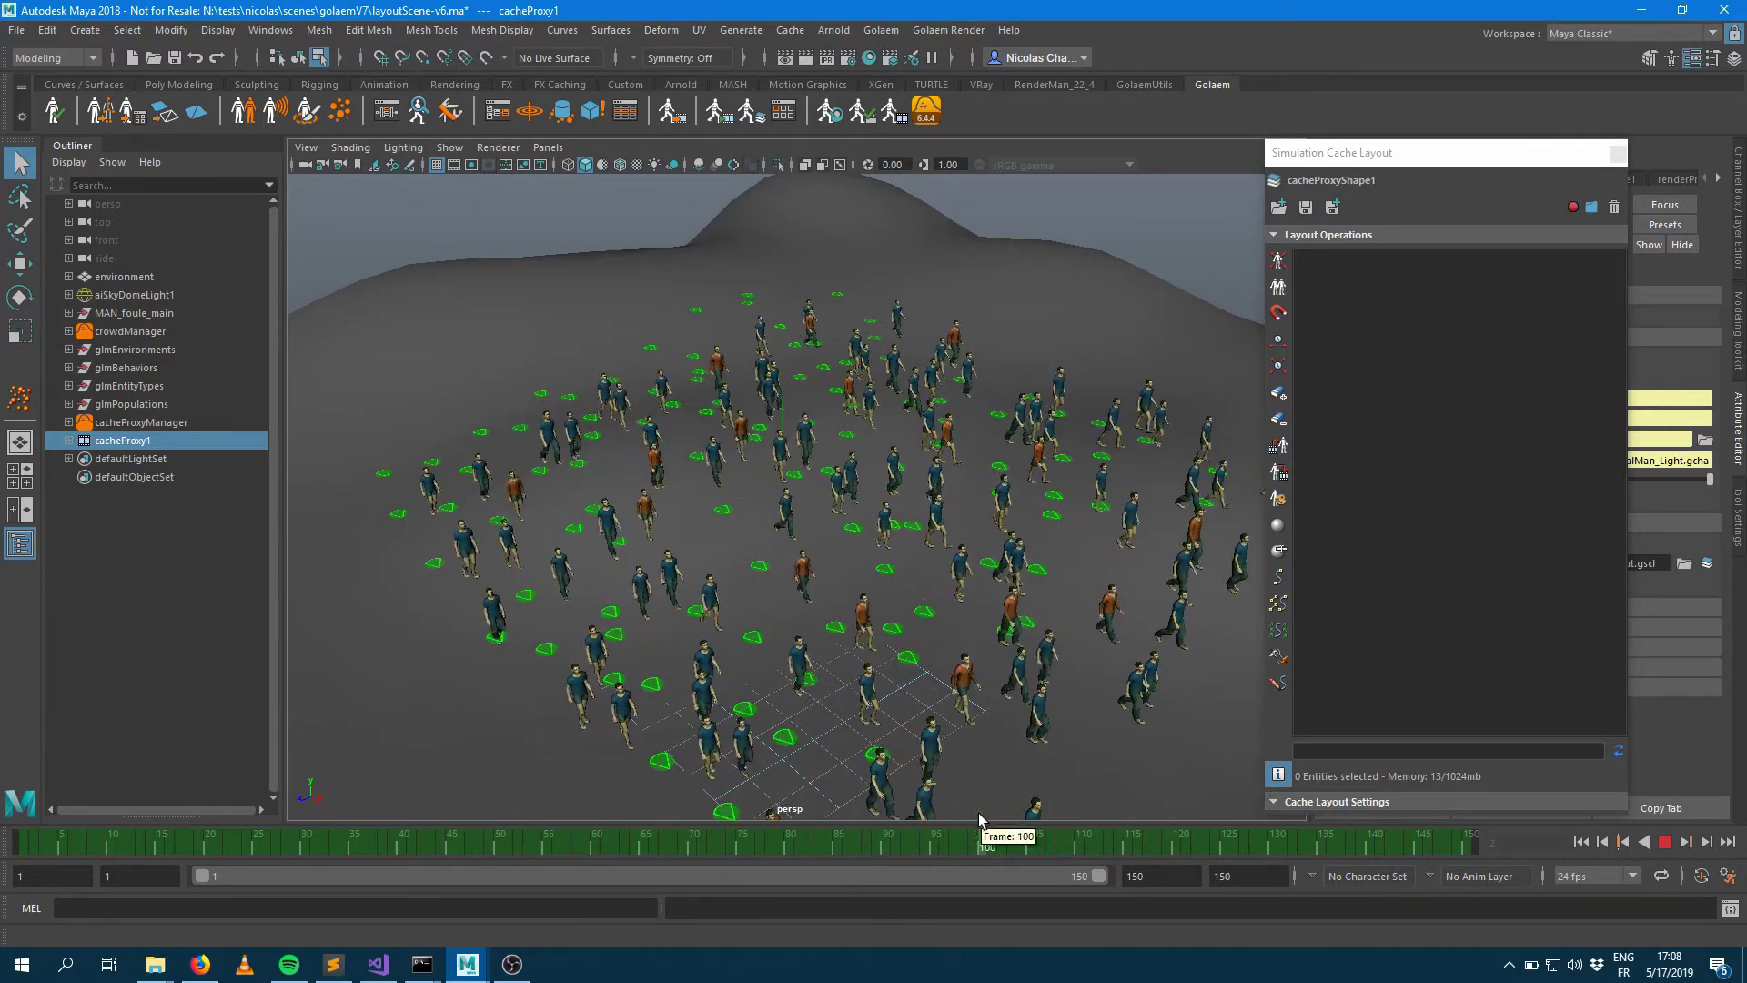
Step: Switch to the Maya window running Golaem 7.0.1 and dismiss its version information
left_click(474, 950)
left_click(762, 887)
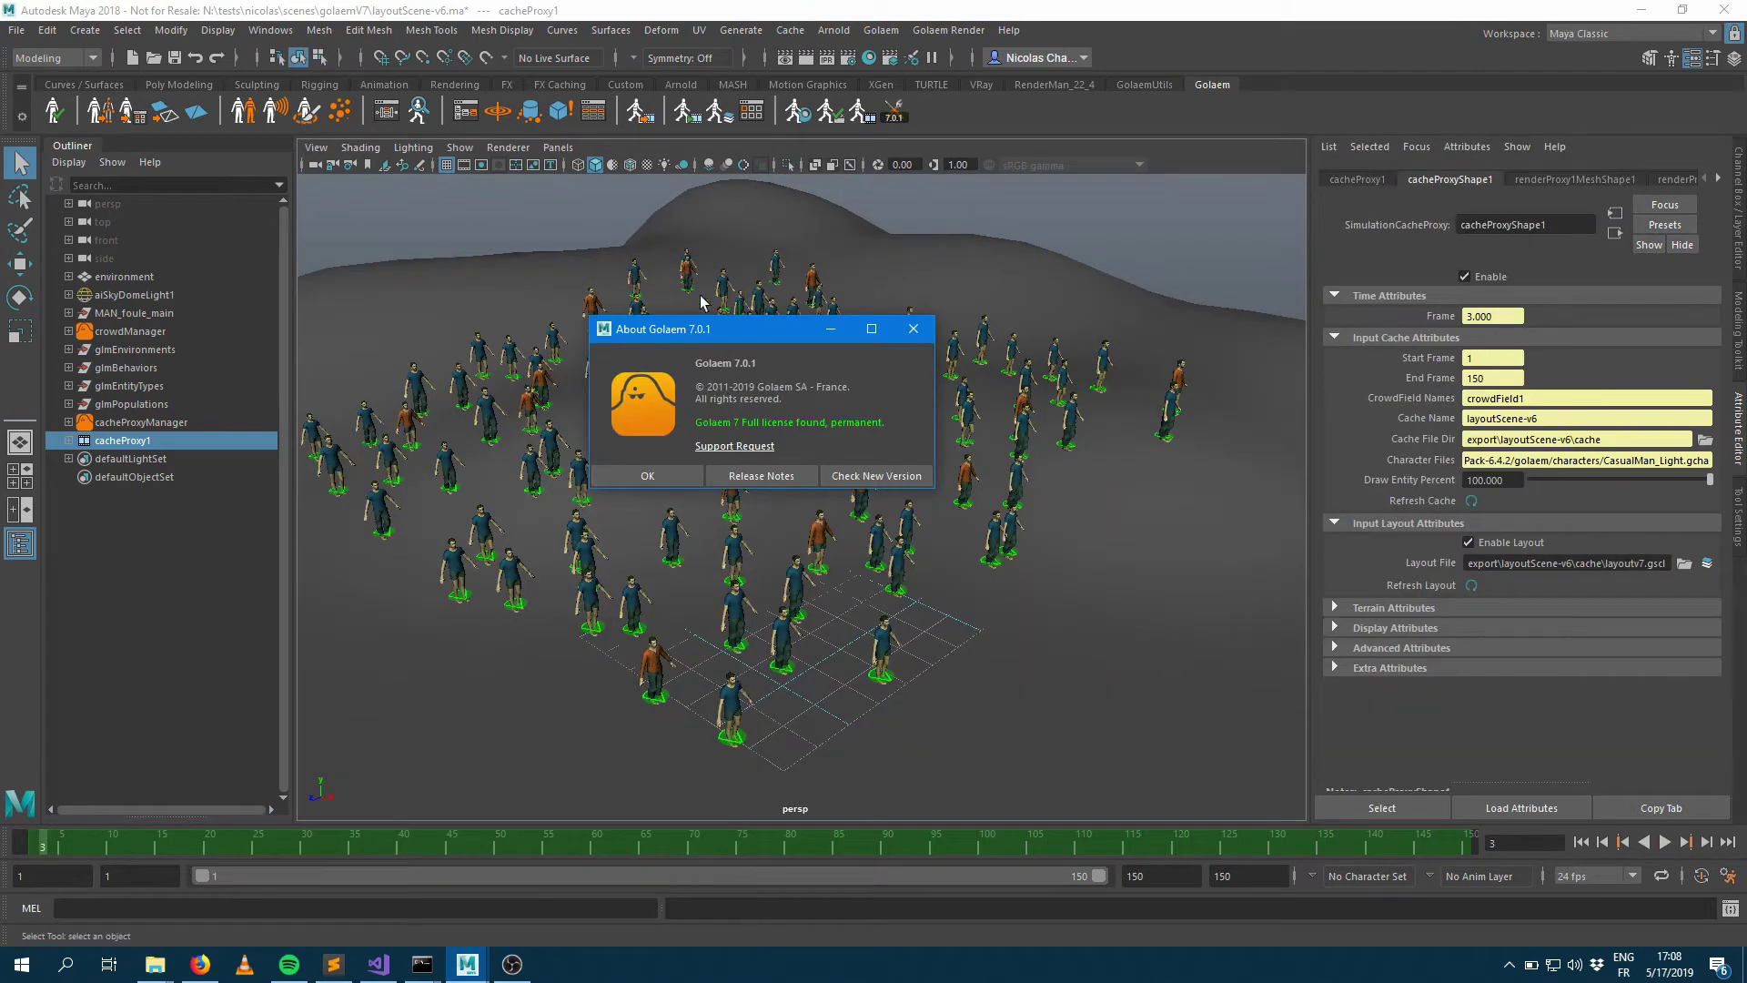
left_click(699, 474)
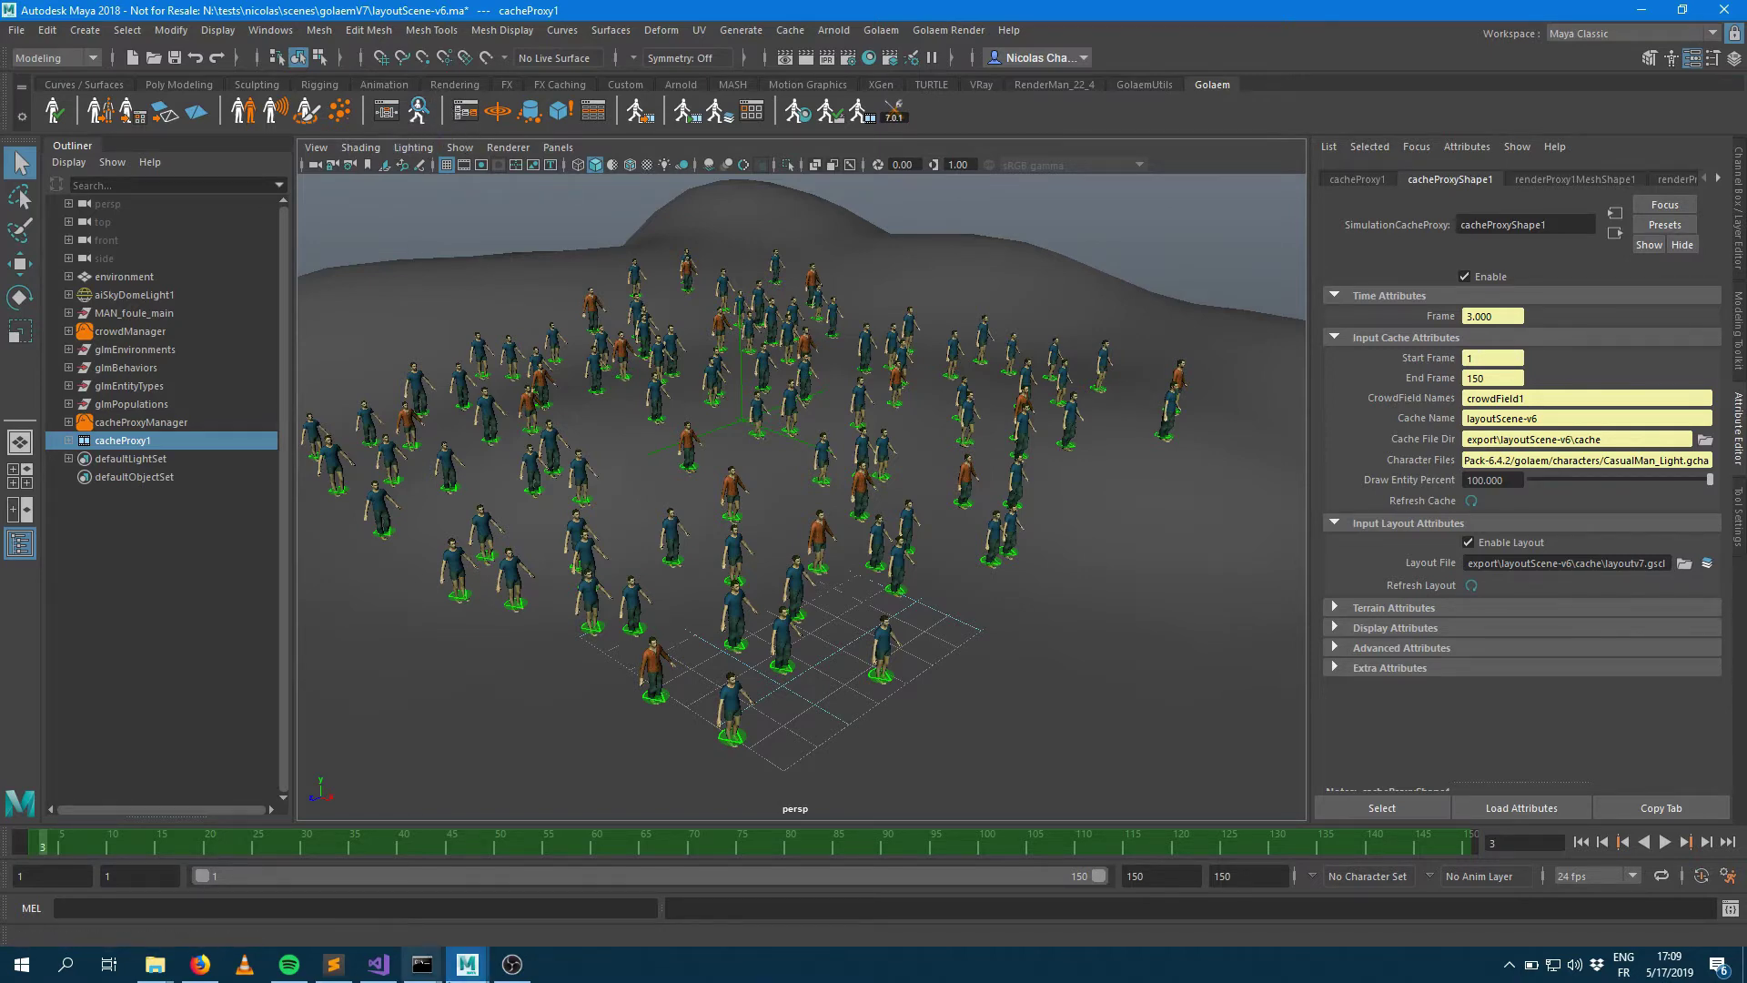
Step: Switch back to the Golaem 6 Maya window and view the Crowd Swiss Knife operations, closing the tool again
left_click(464, 966)
left_click(407, 906)
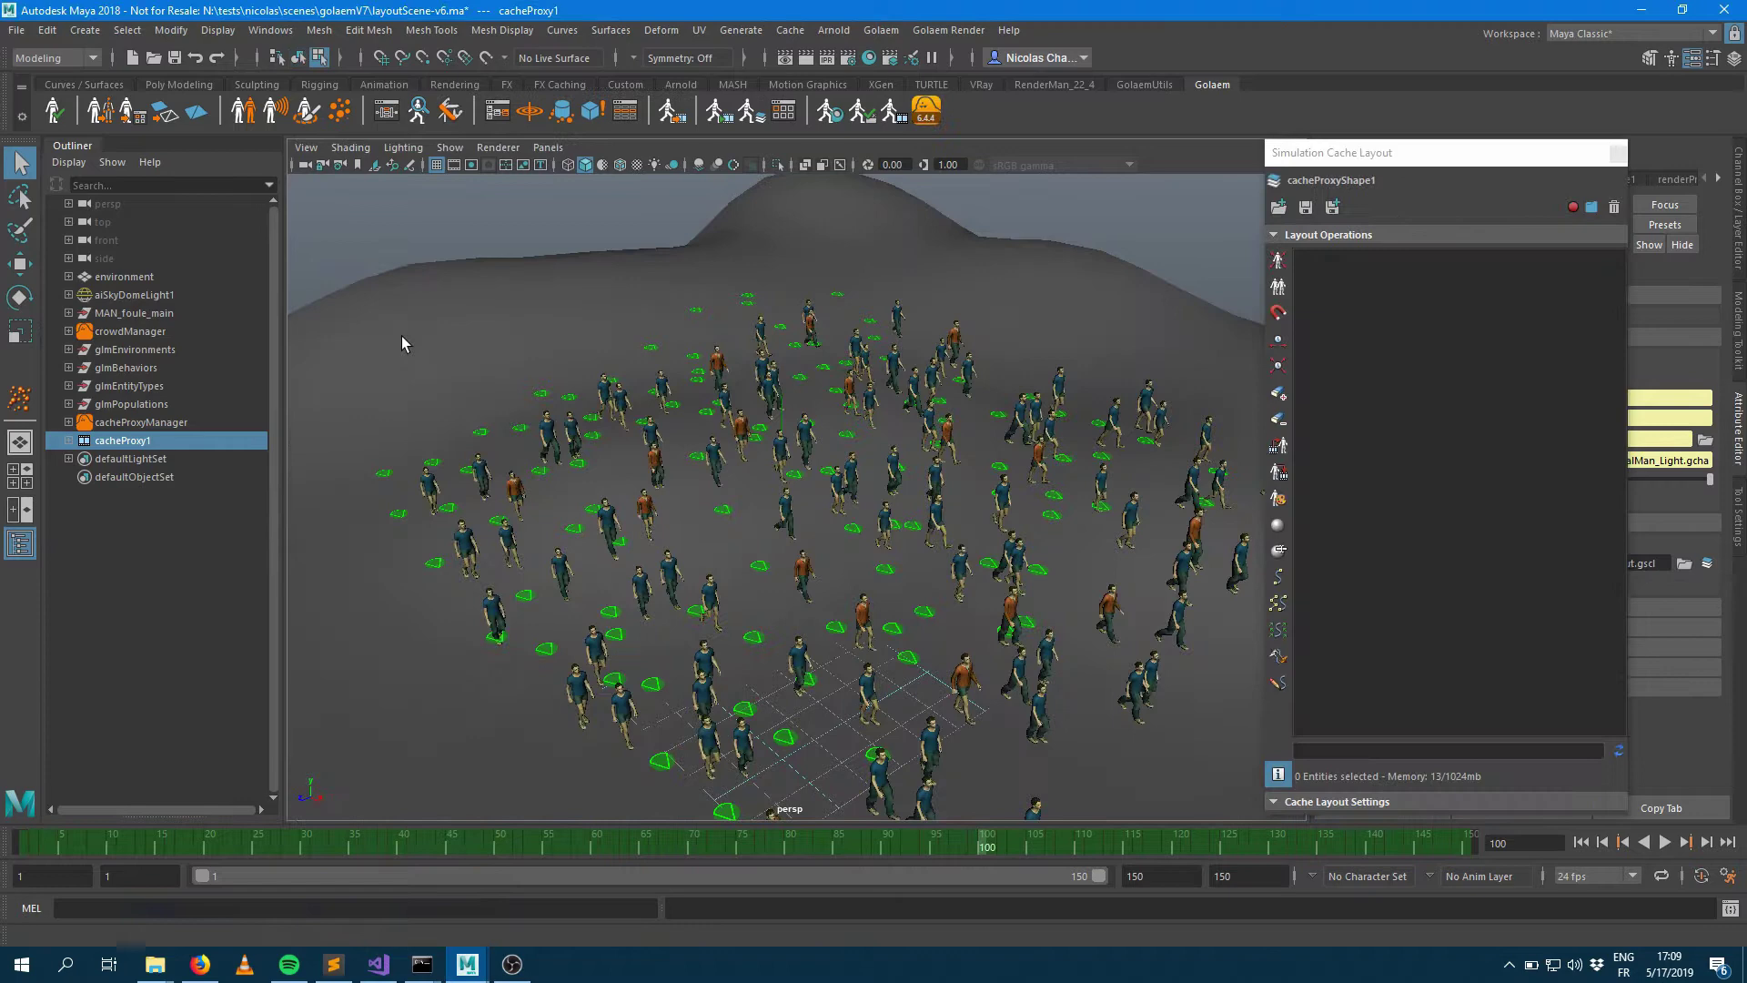
left_click(451, 111)
left_click_drag(1319, 150, 697, 126)
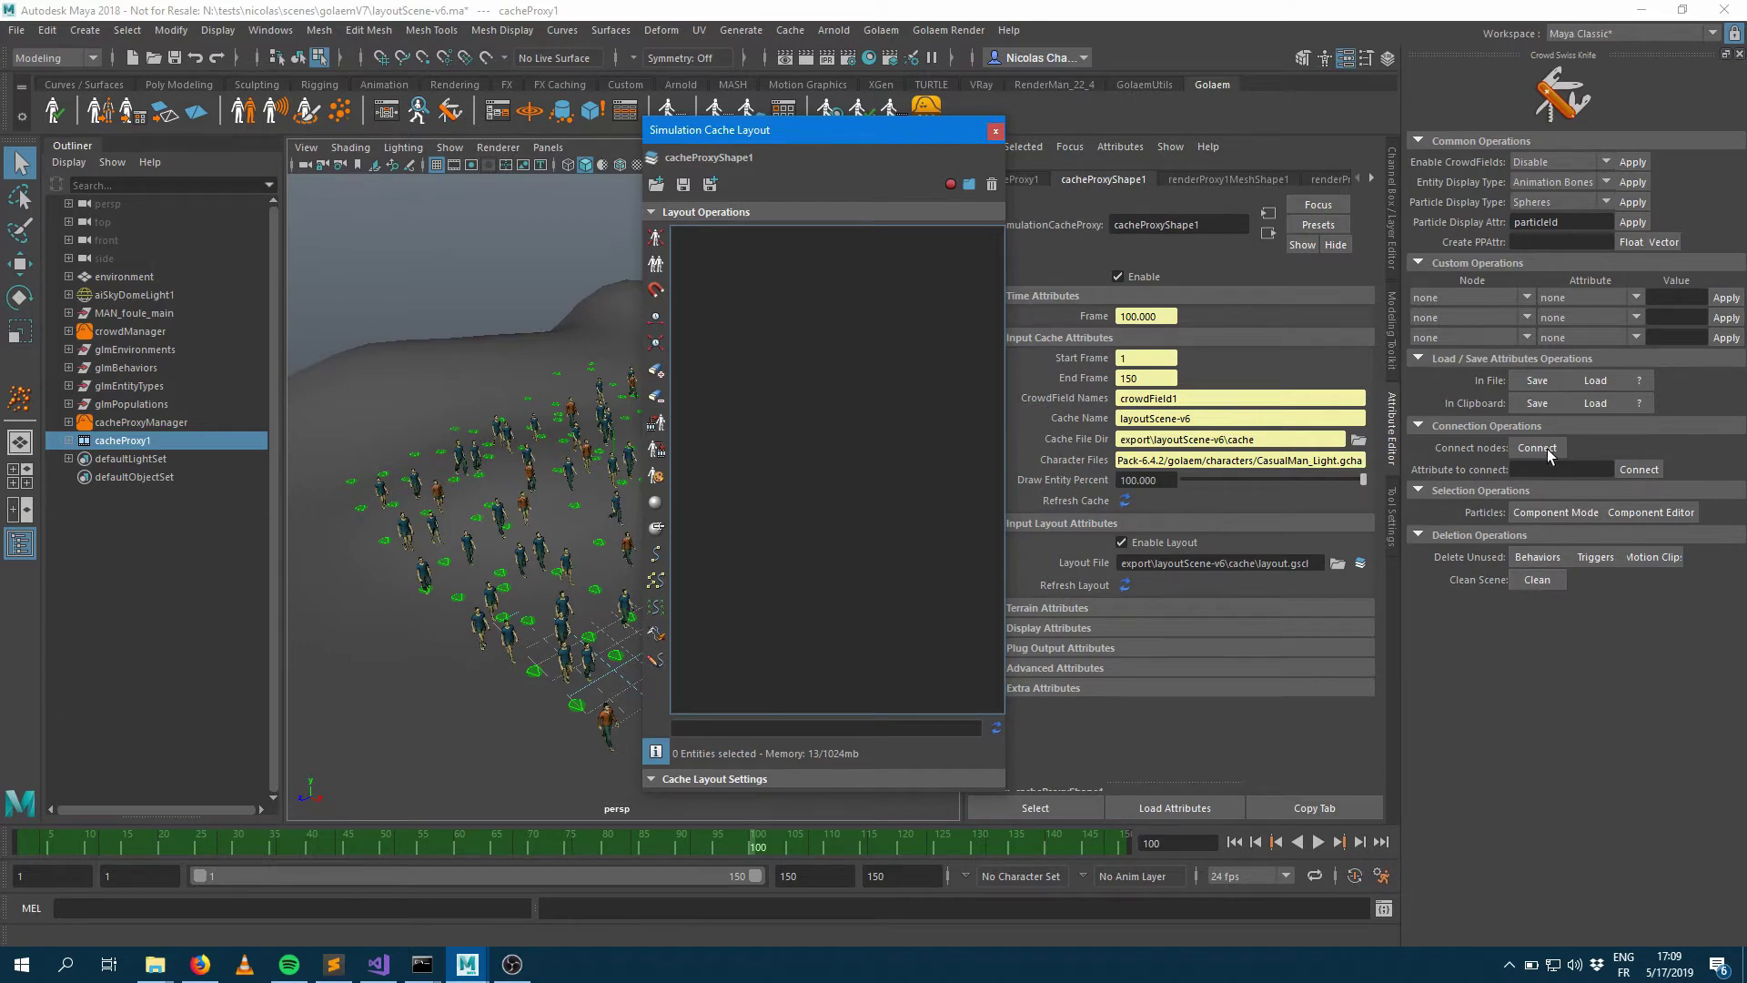
left_click(1739, 55)
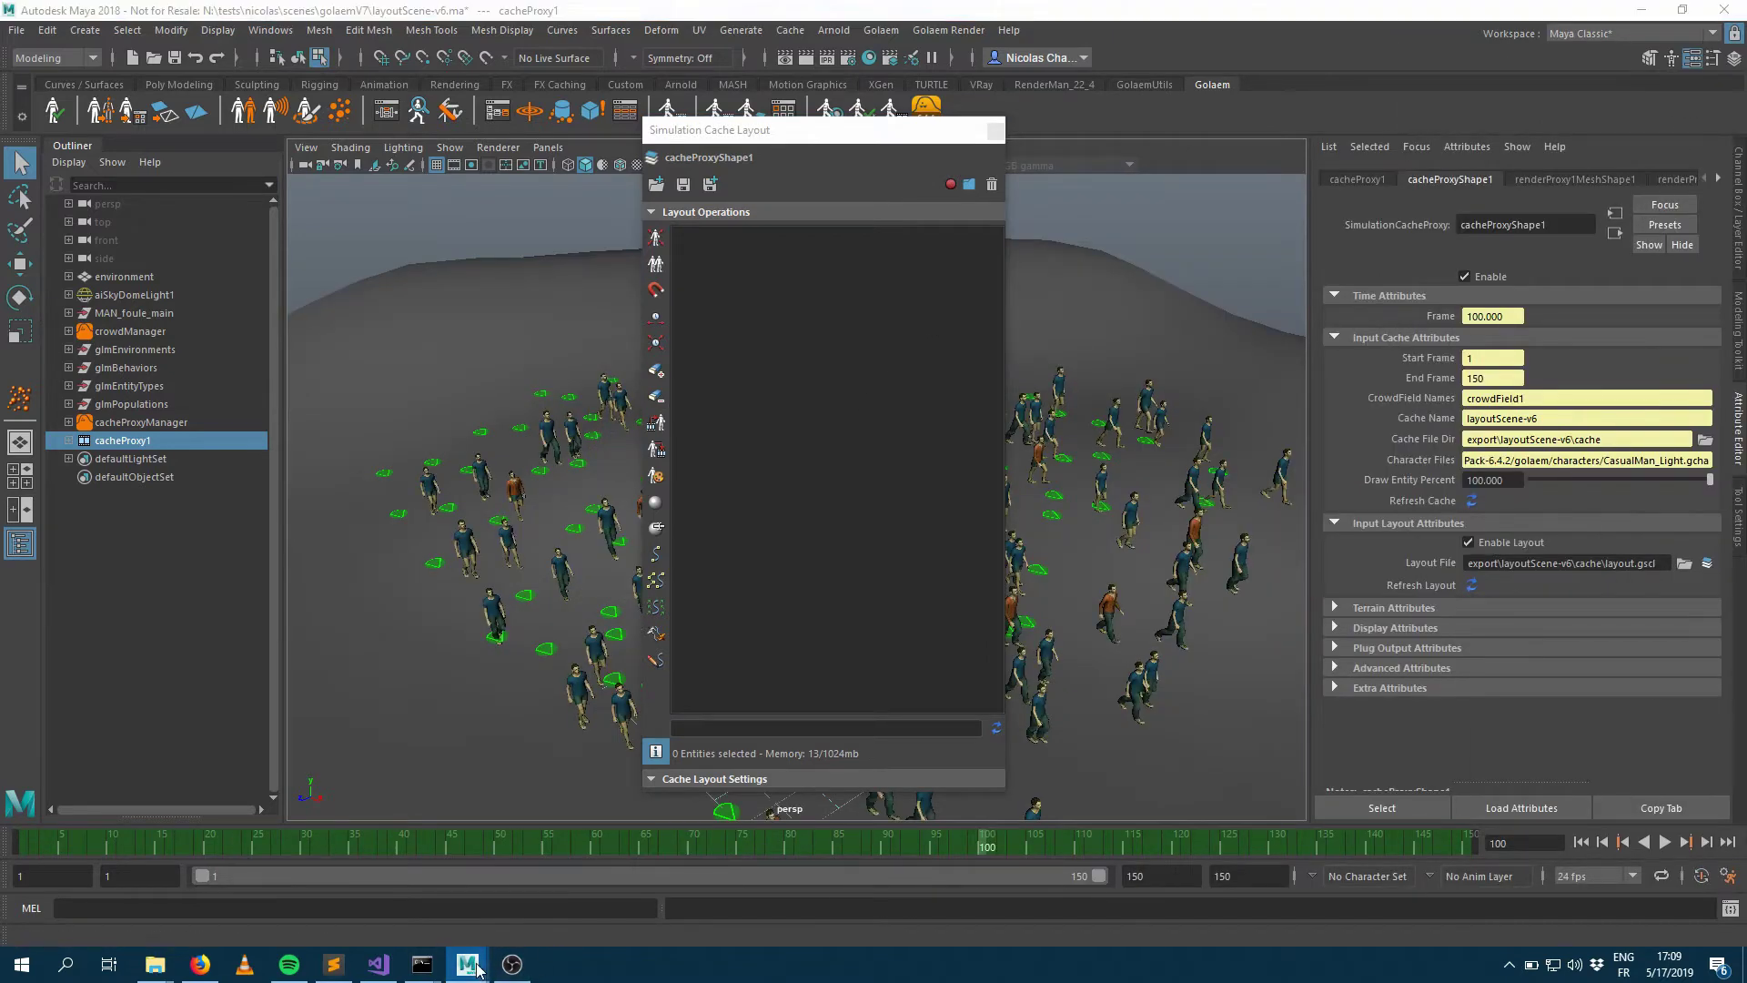
Step: Switch to the Golaem 7 Maya window and select the crowdManager node to view its common tools
mouse_move(467, 964)
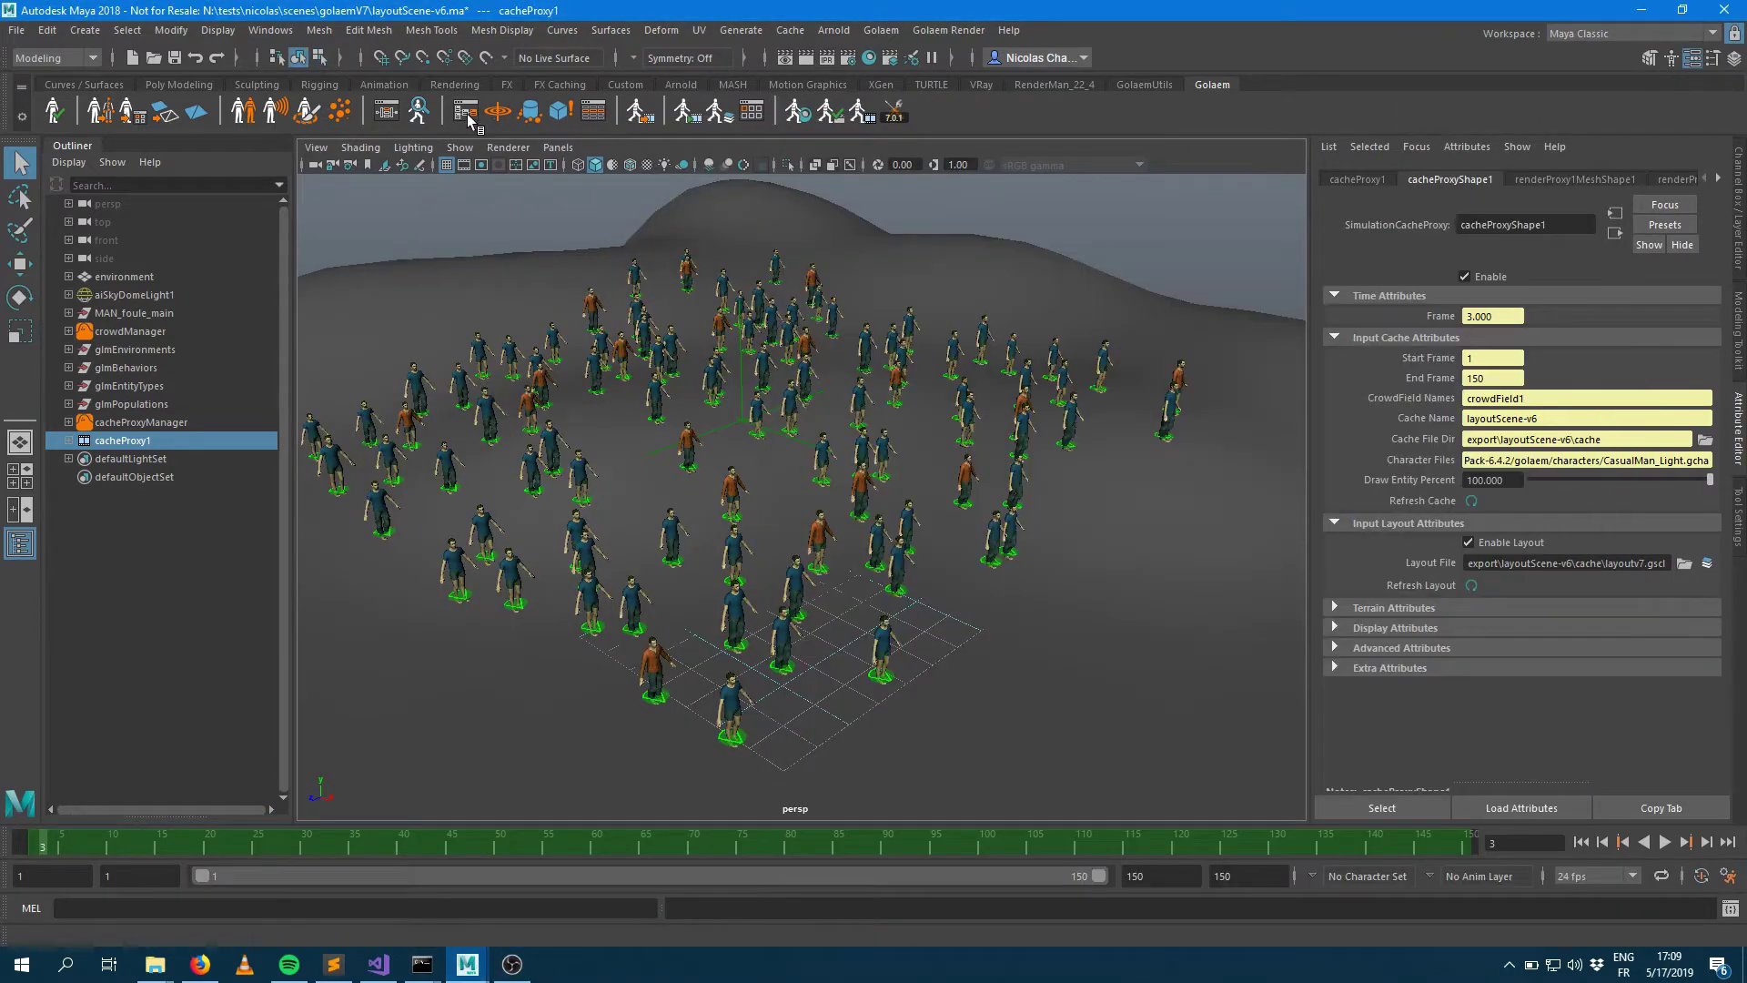
left_click(125, 331)
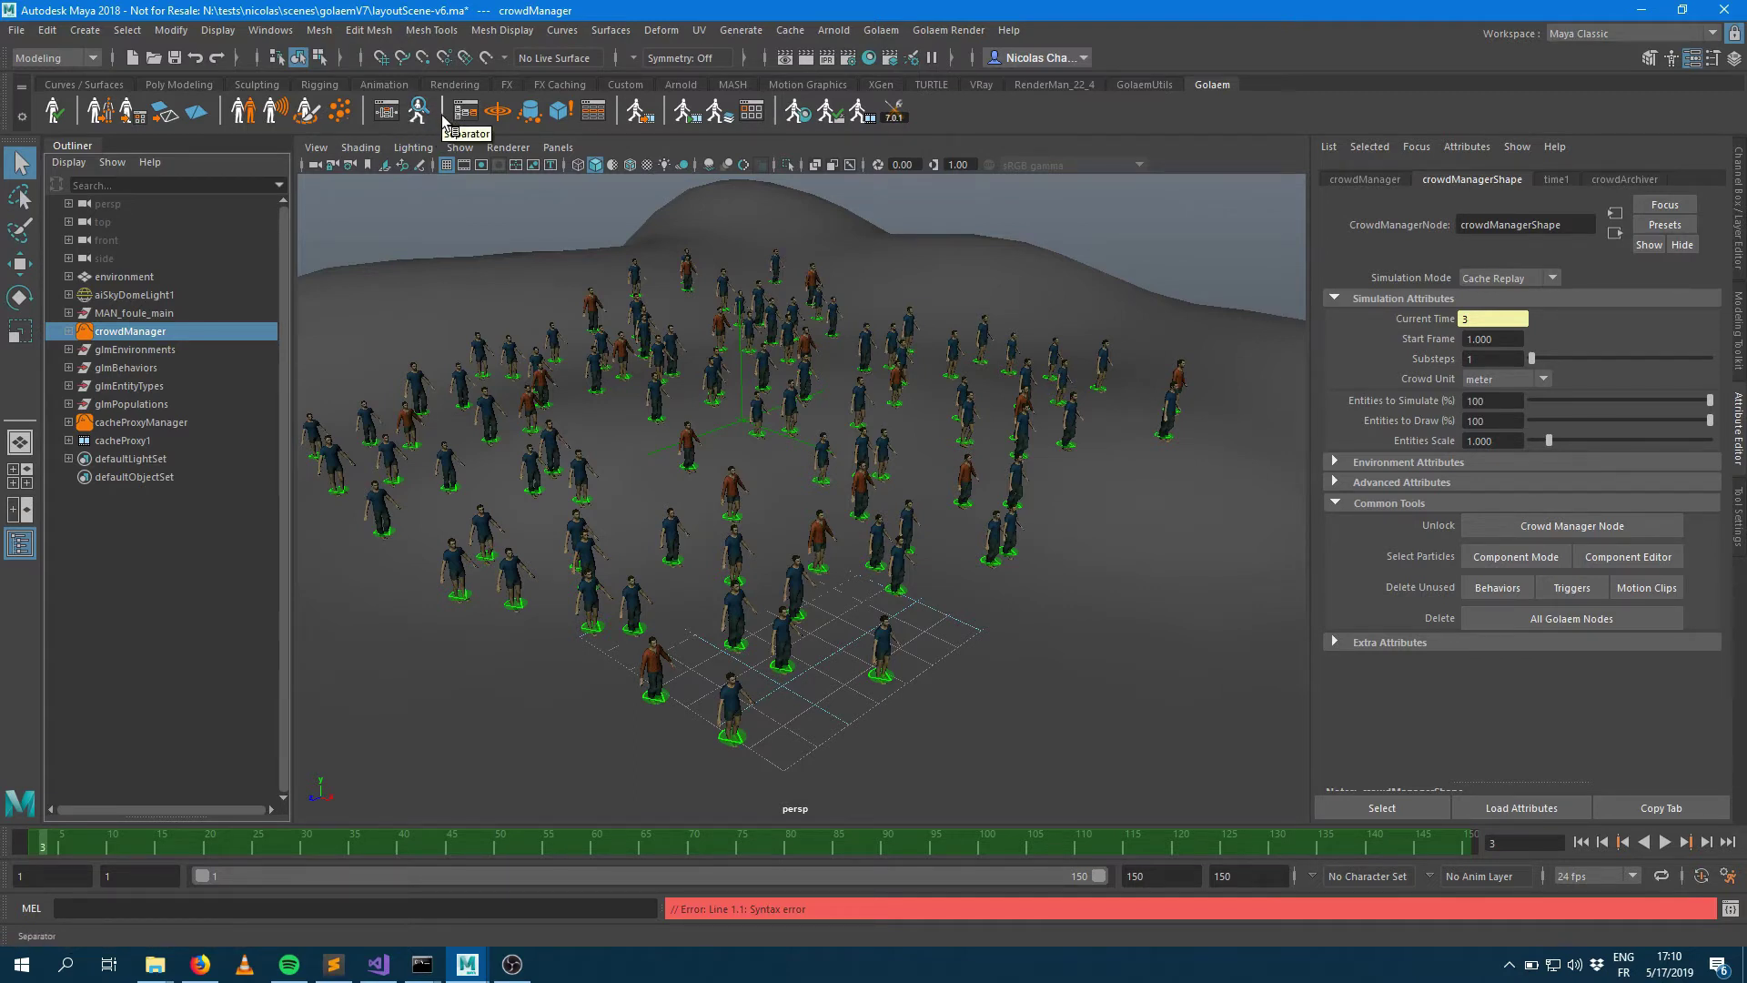
Step: Return to the Golaem 6 Maya window and move the Simulation Cache Layout window clear of the crowd
left_click(513, 964)
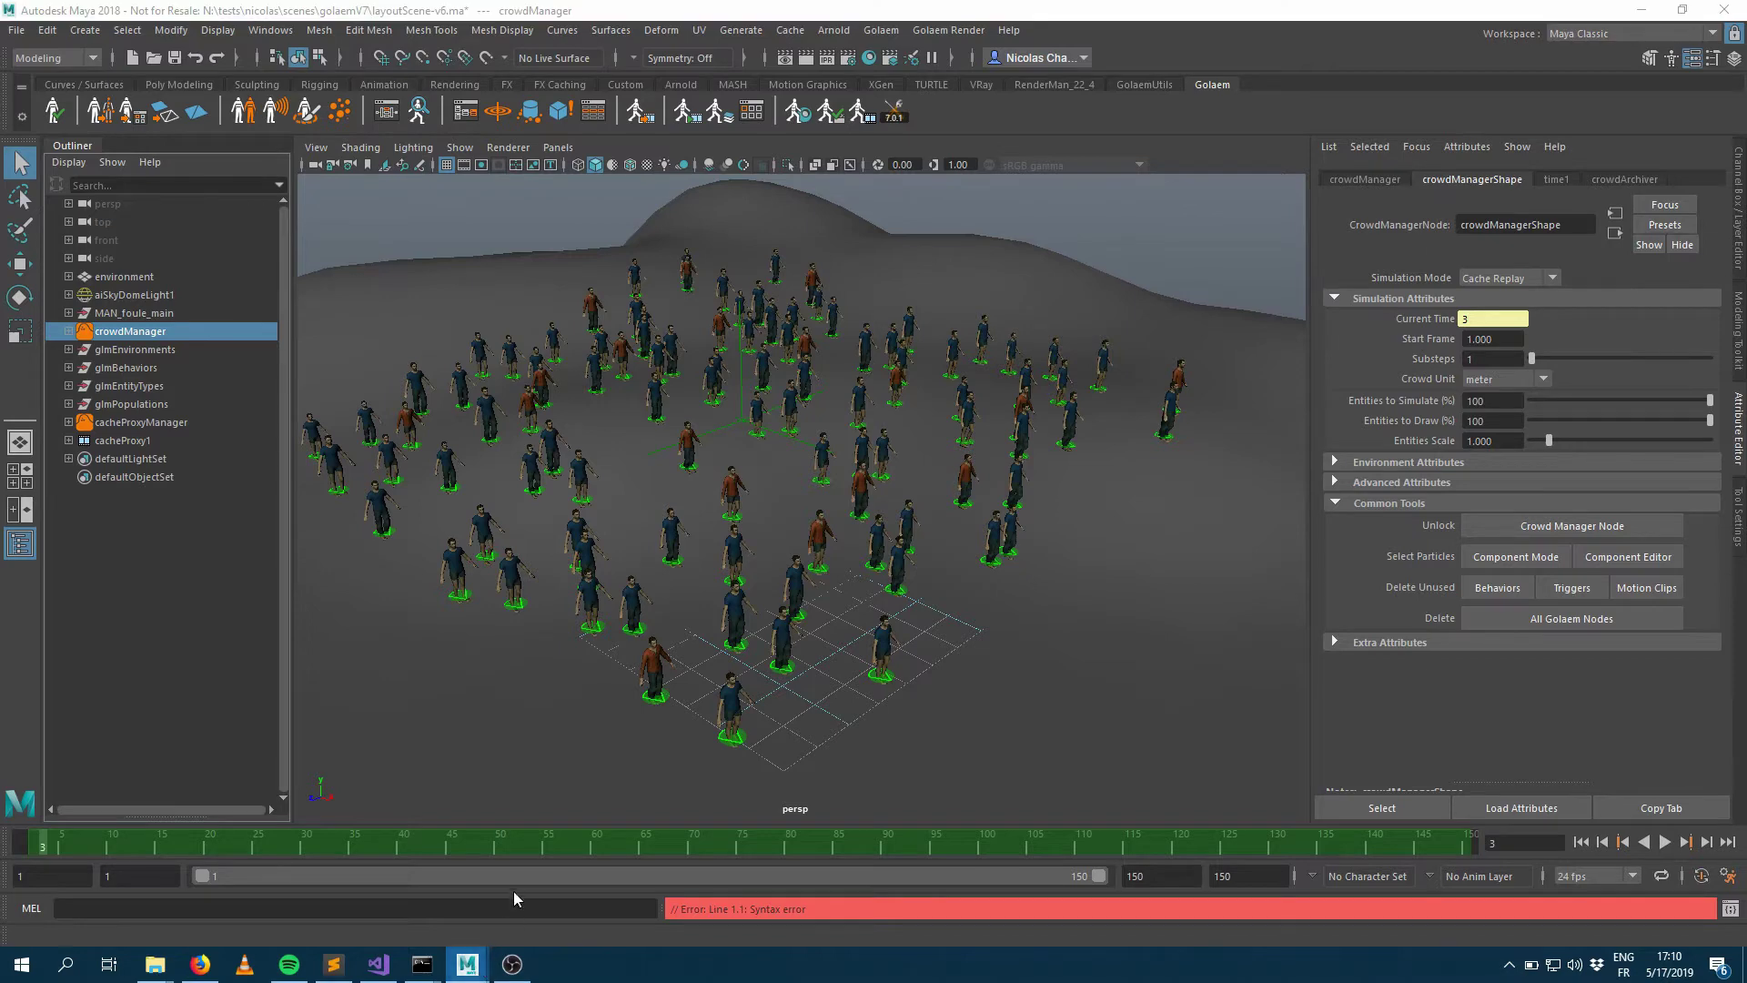
mouse_move(467, 964)
left_click(395, 887)
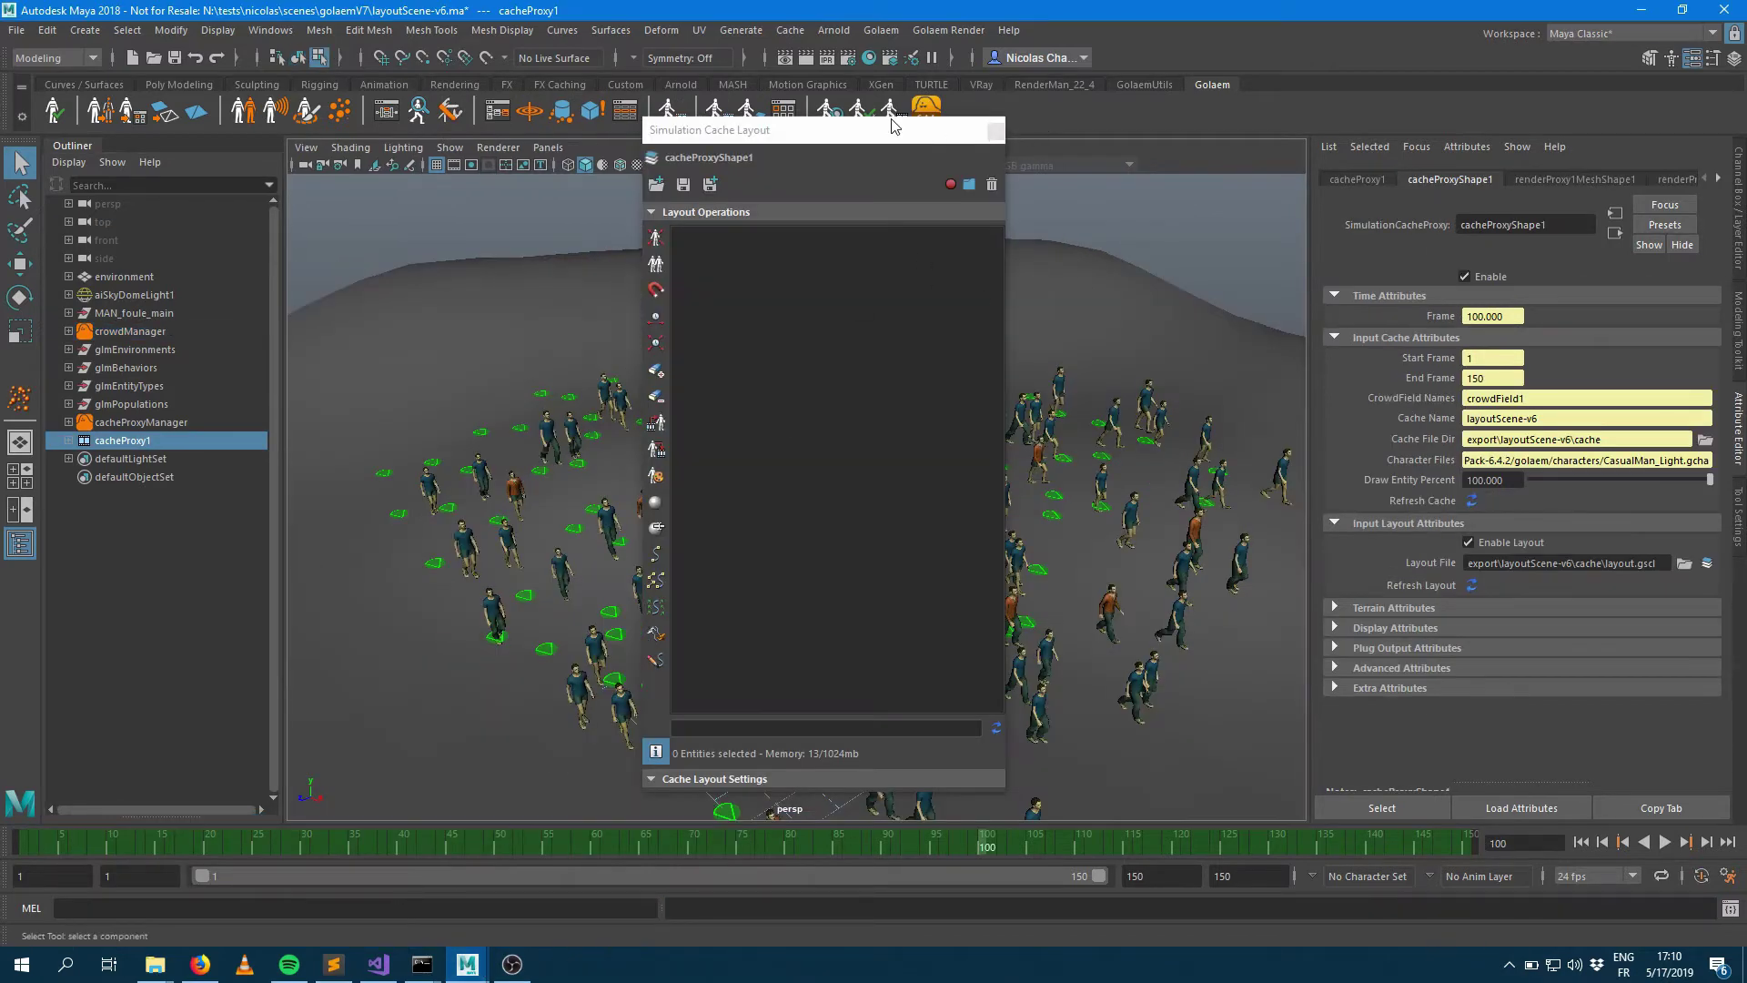
left_click_drag(894, 125, 1436, 147)
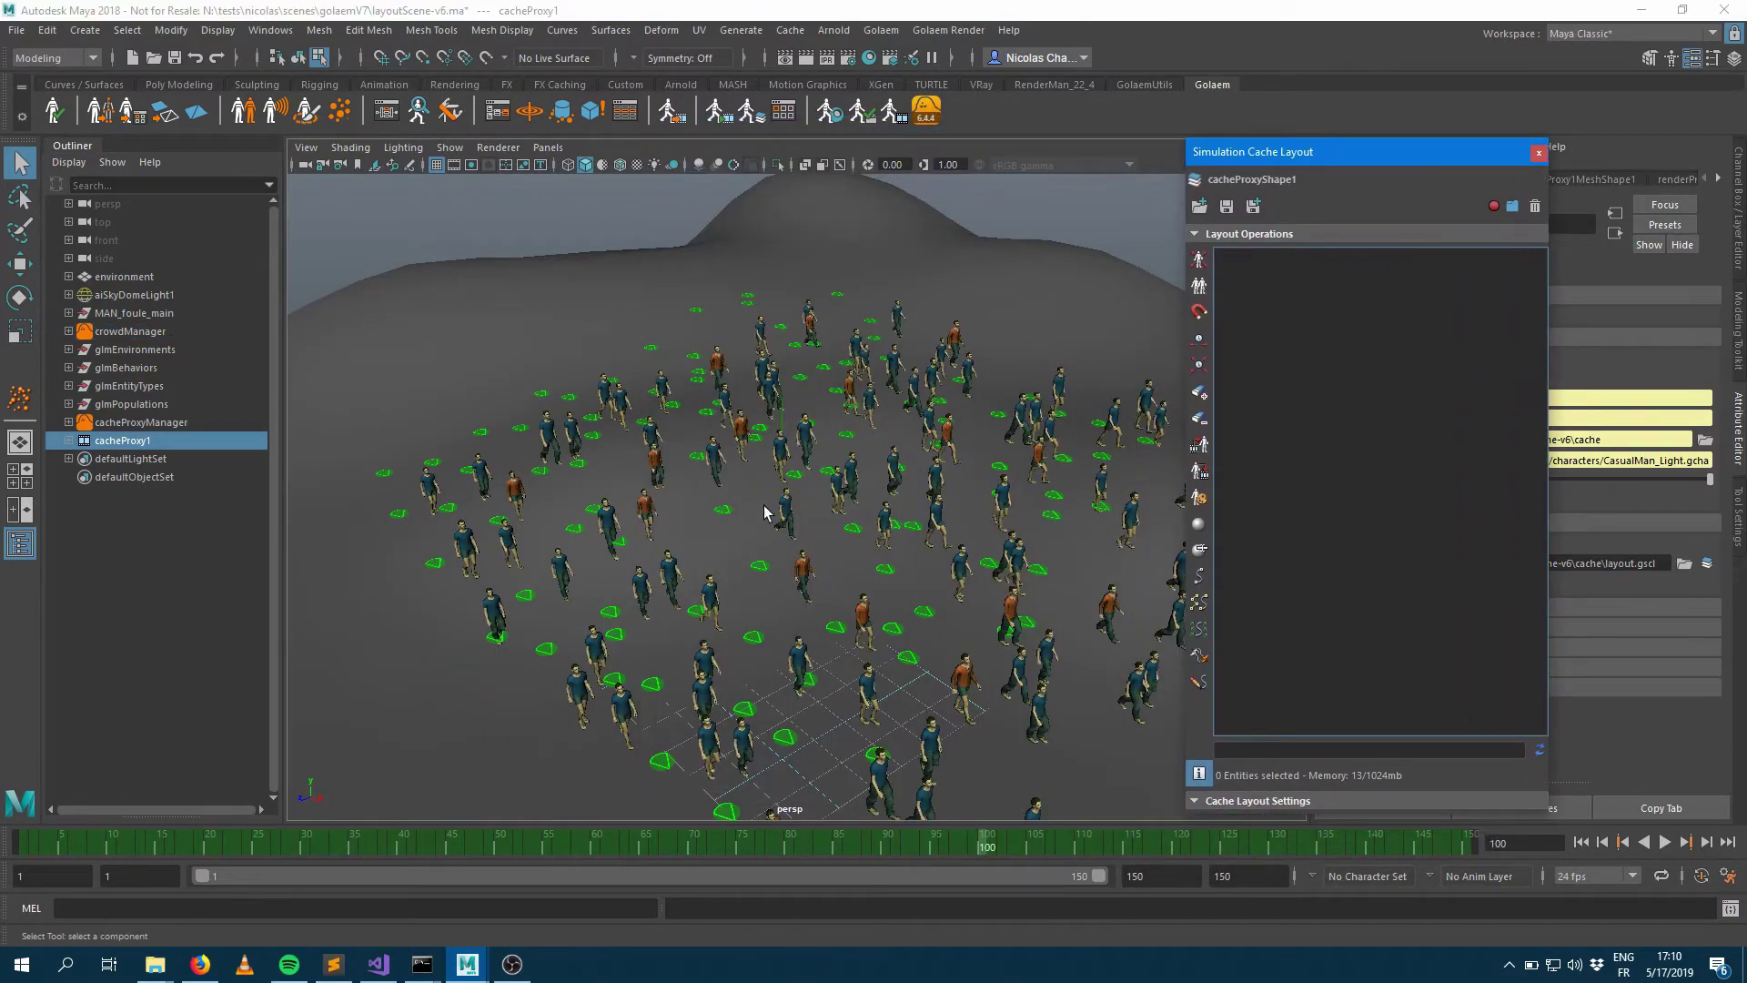
Step: Turn on vertex selection and select the large group of walking characters at the leading side of the crowd
left_click_drag(771, 524, 905, 595, "alt")
key("F9")
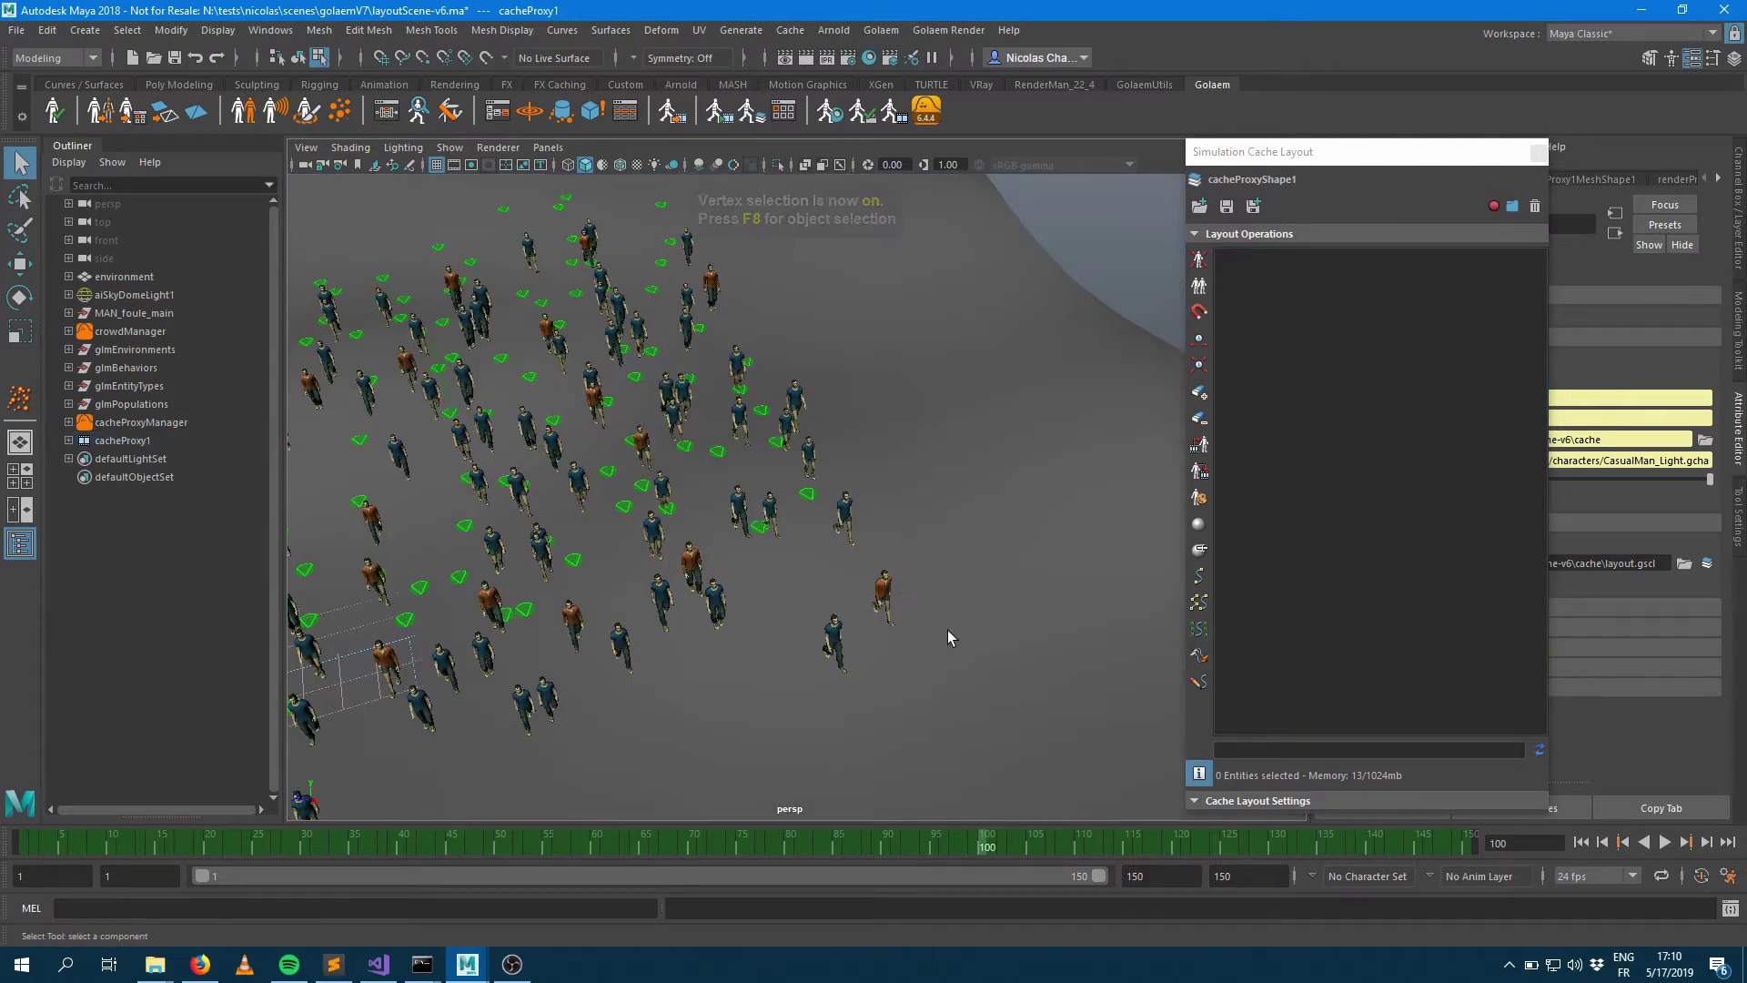
left_click_drag(992, 689, 535, 303)
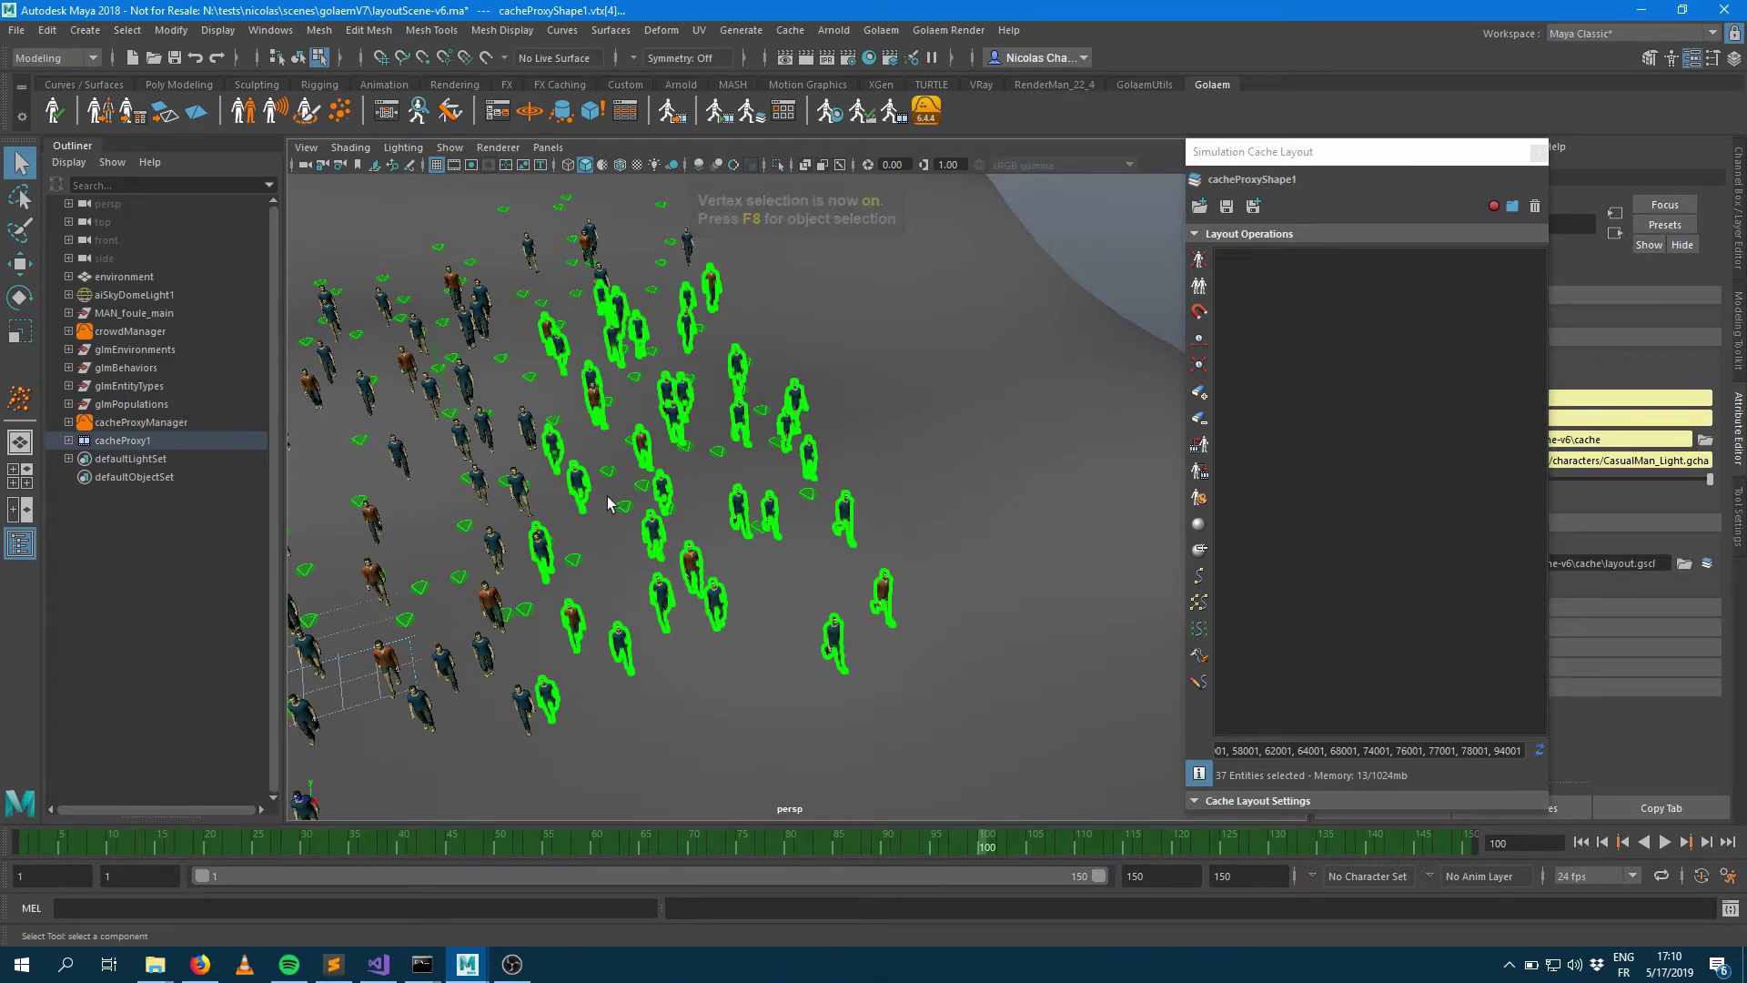
Step: Move the selected characters about 6.16 units along the X axis, away from the rest of the crowd
left_click_drag(706, 535, 790, 510, "alt")
key("w")
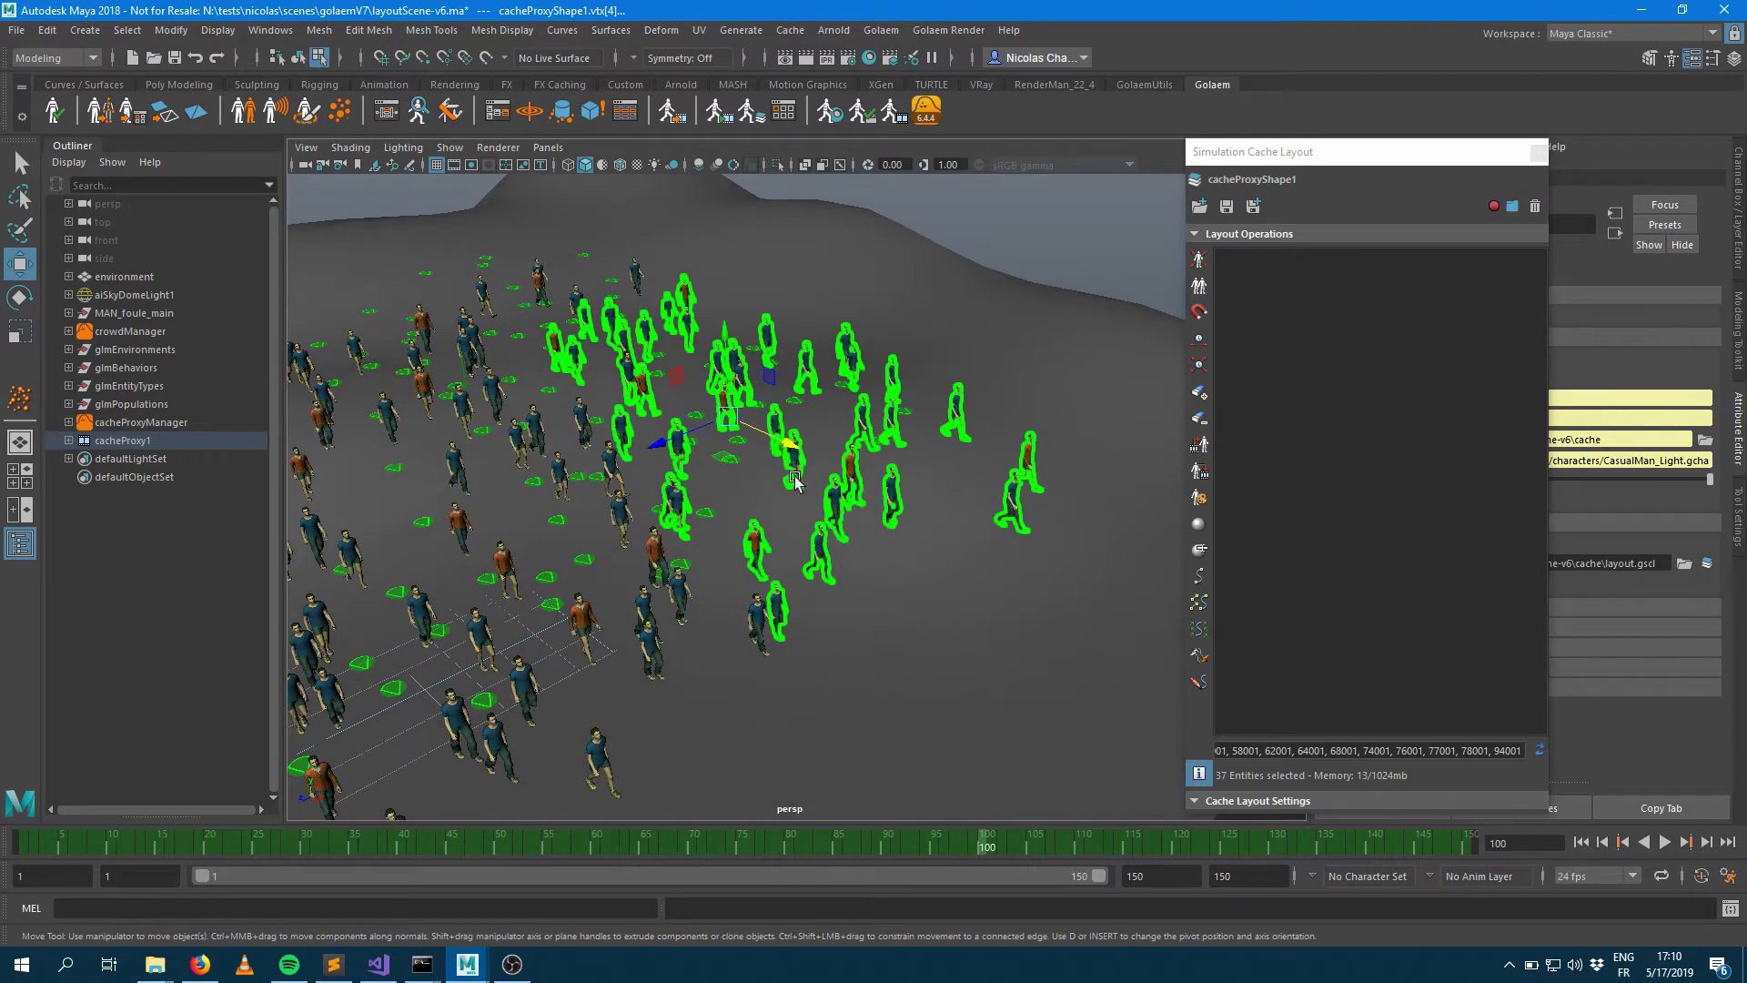
left_click_drag(786, 439, 1012, 539)
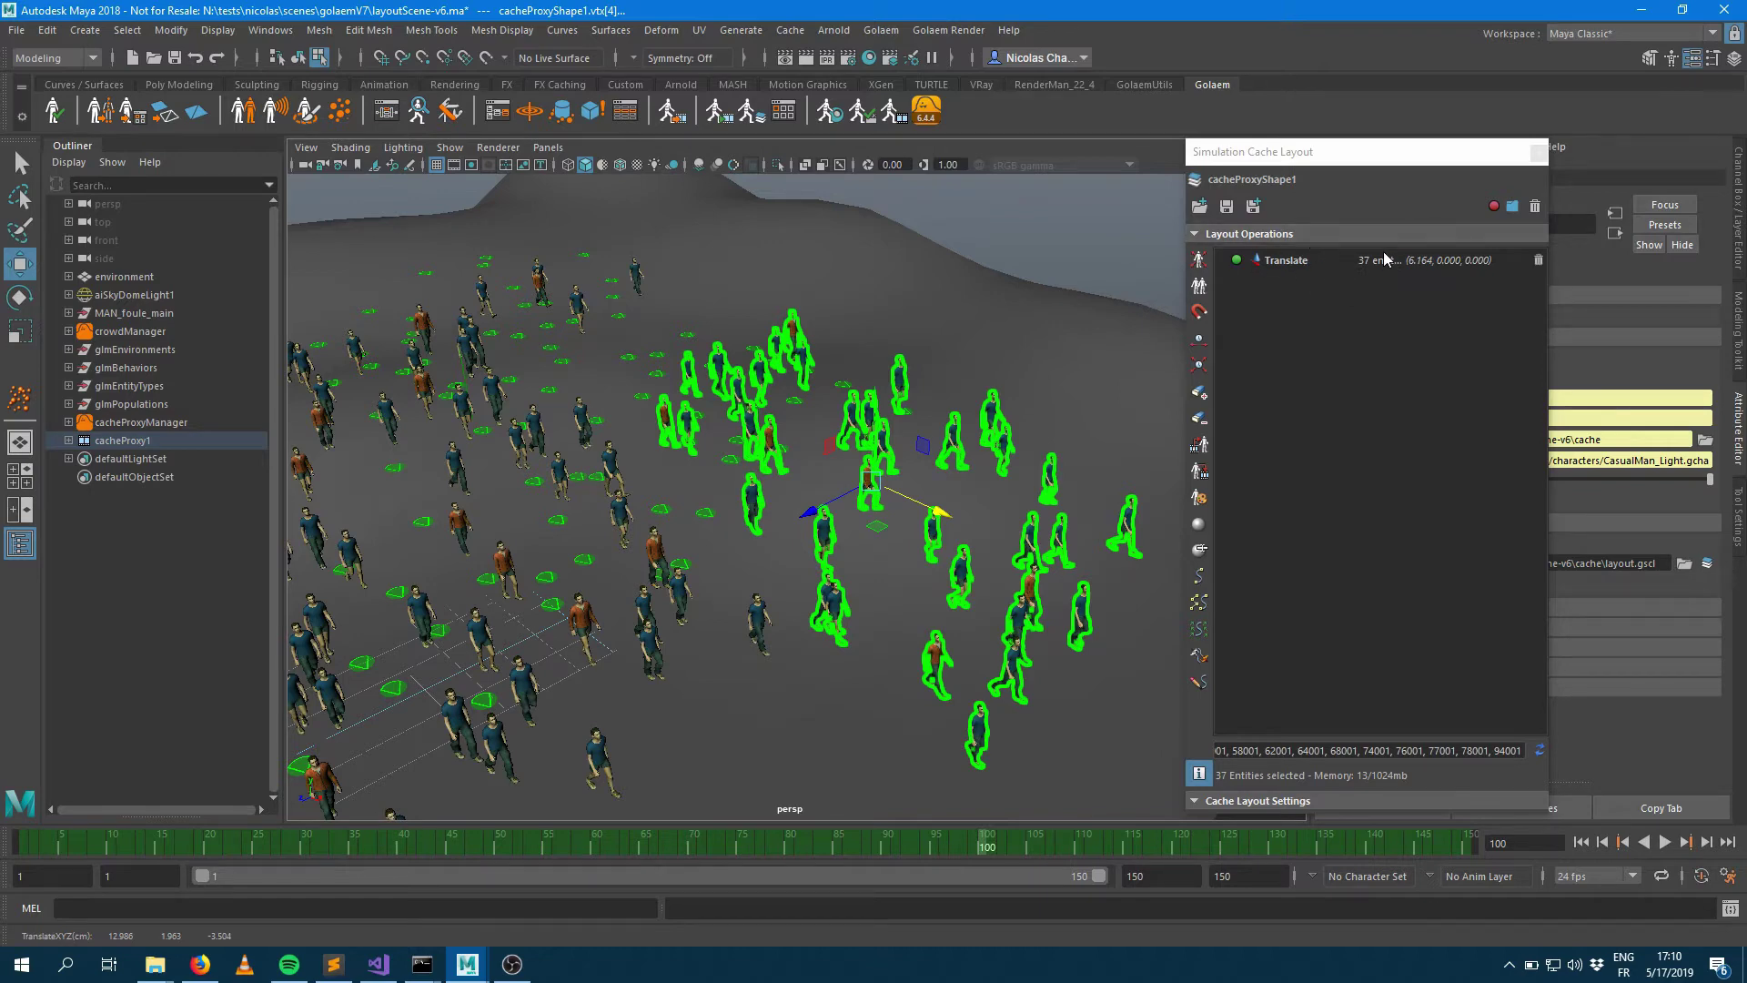
Step: View the editable vector values of the Translate operation in the layout operations list without changing them
key("f")
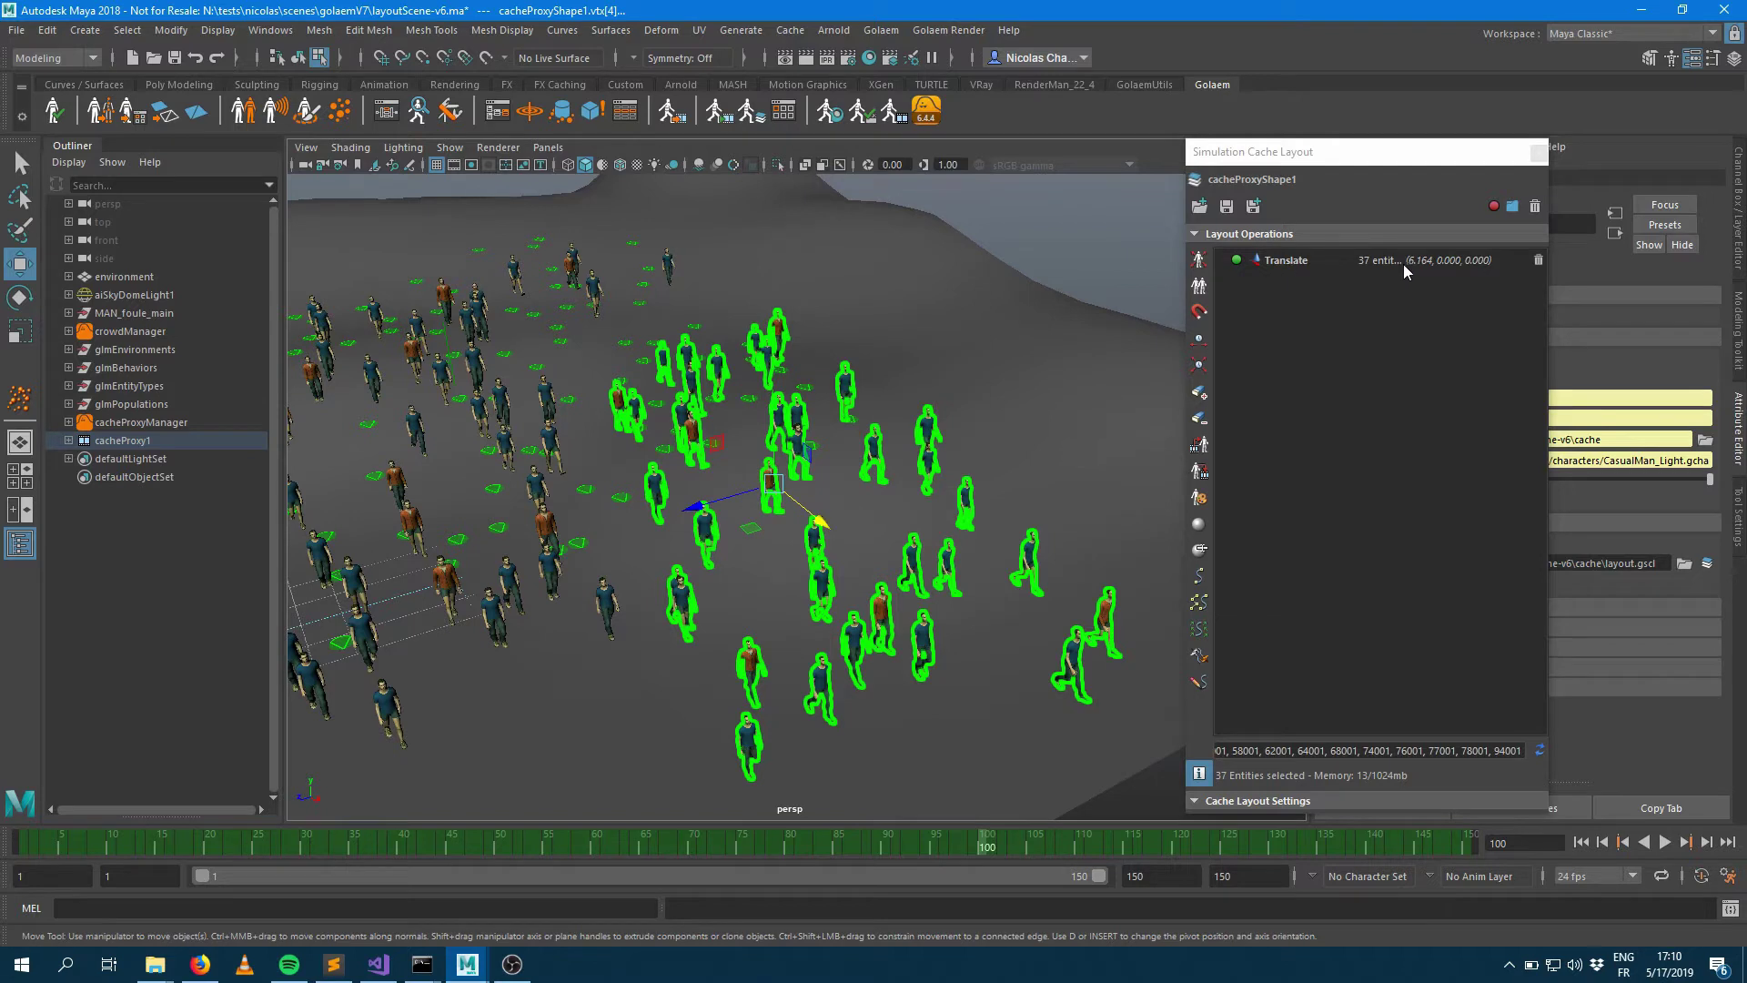
left_click(1427, 264)
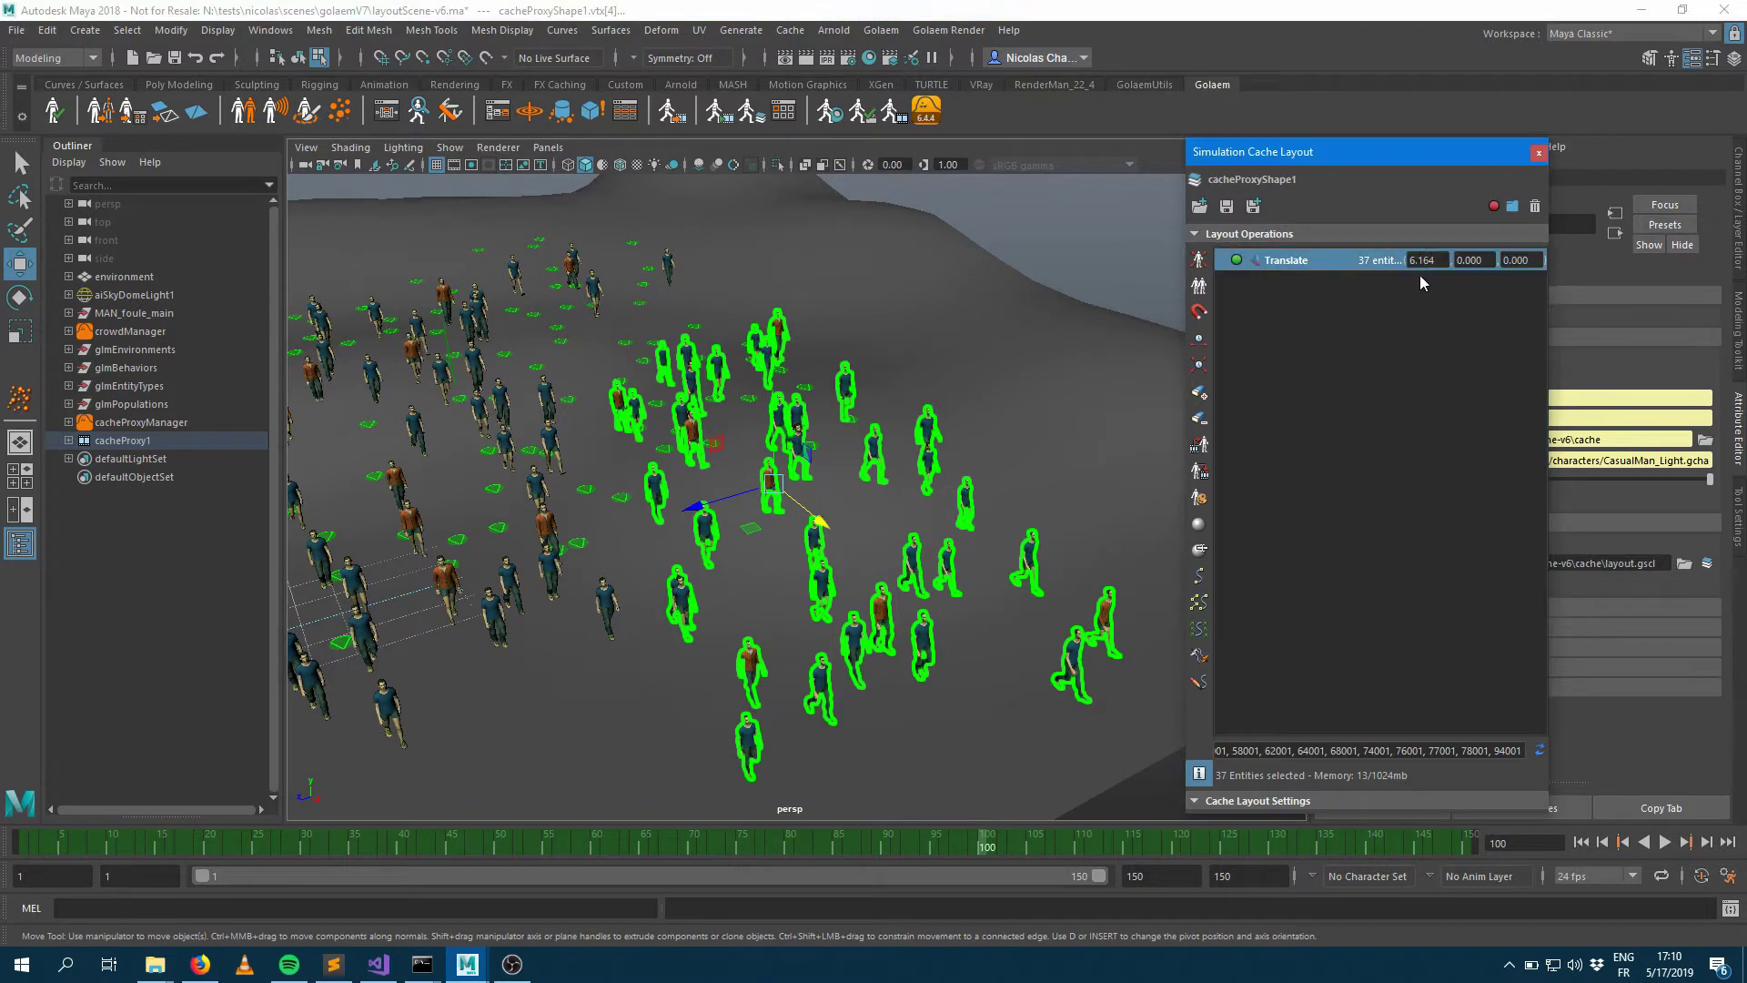
left_click(1388, 340)
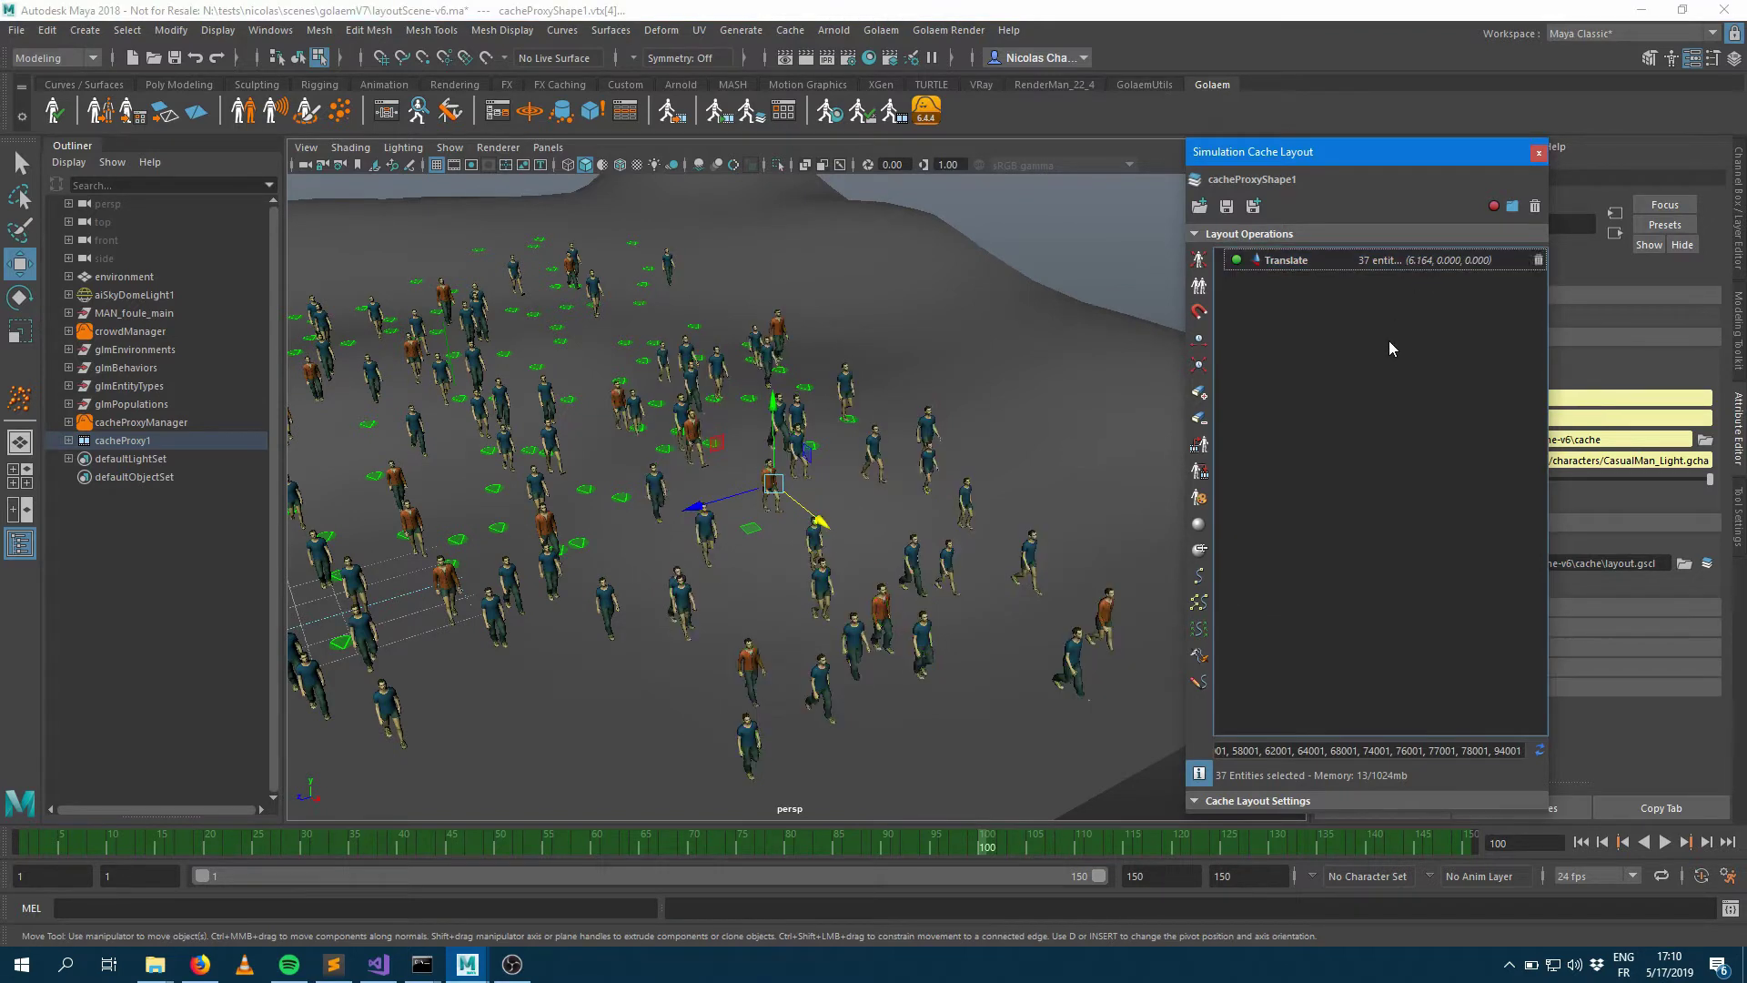
Step: Reselect the characters of the Translate operation and rotate them about -40.8 degrees around the Y axis
left_click(1310, 265)
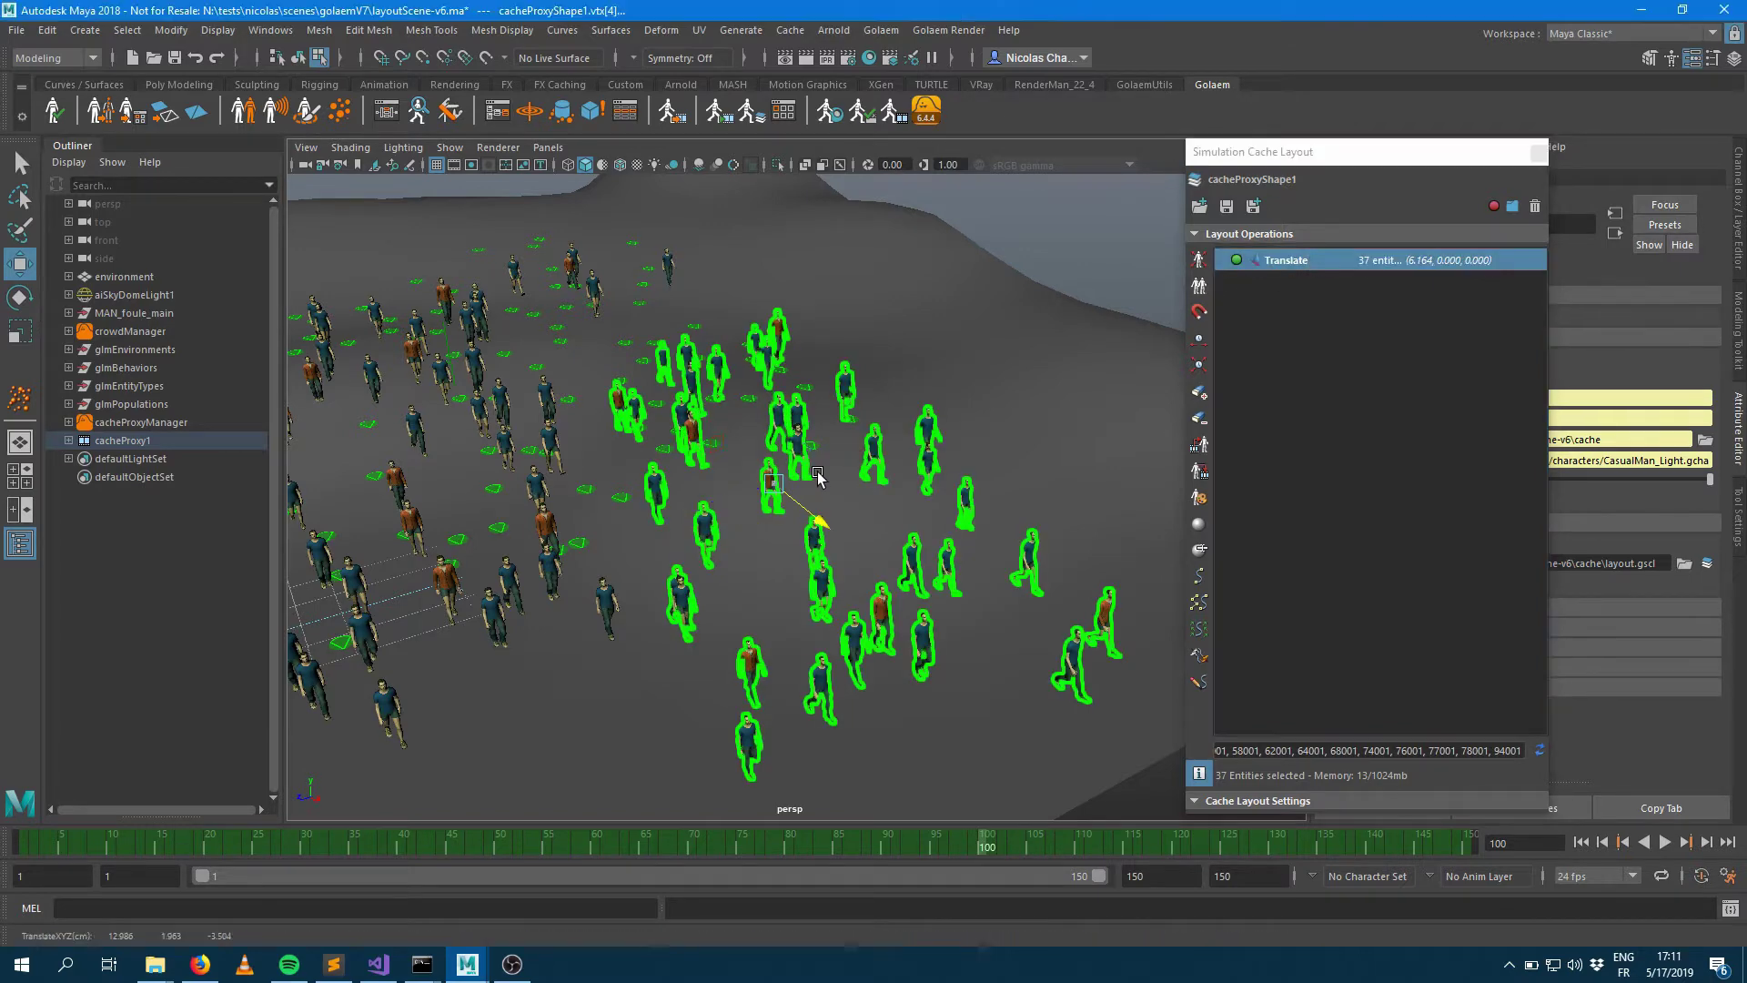
key("e")
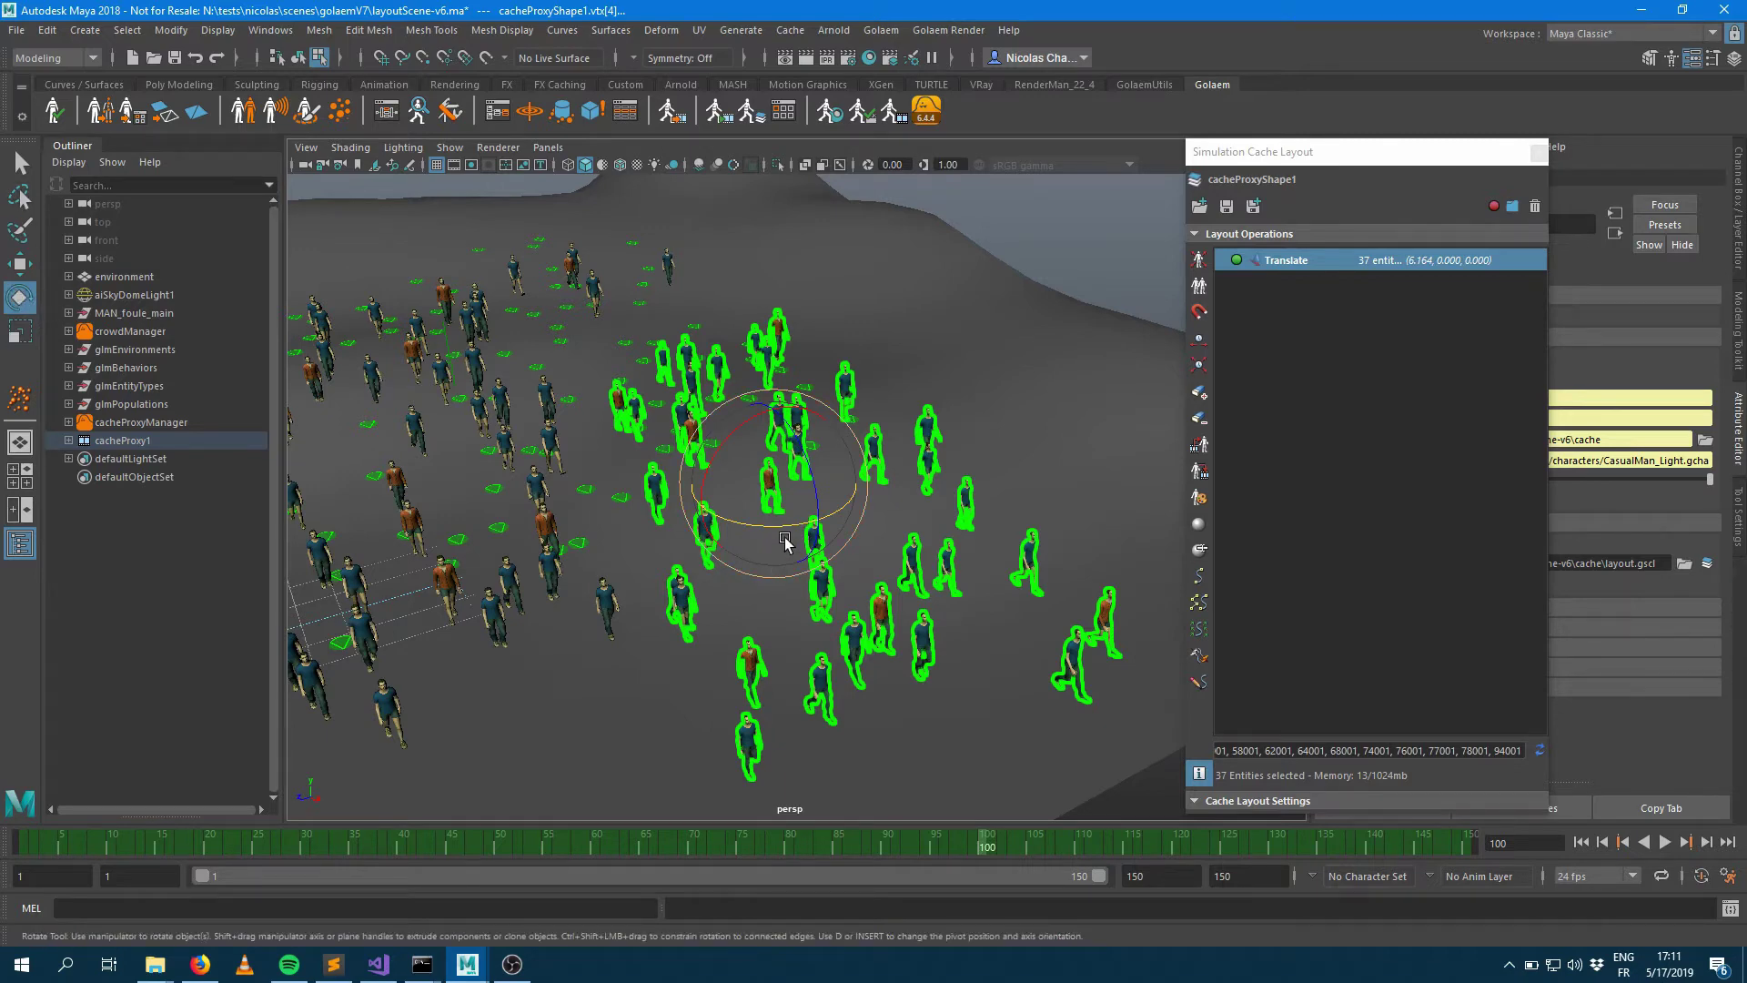
left_click_drag(786, 542, 728, 532)
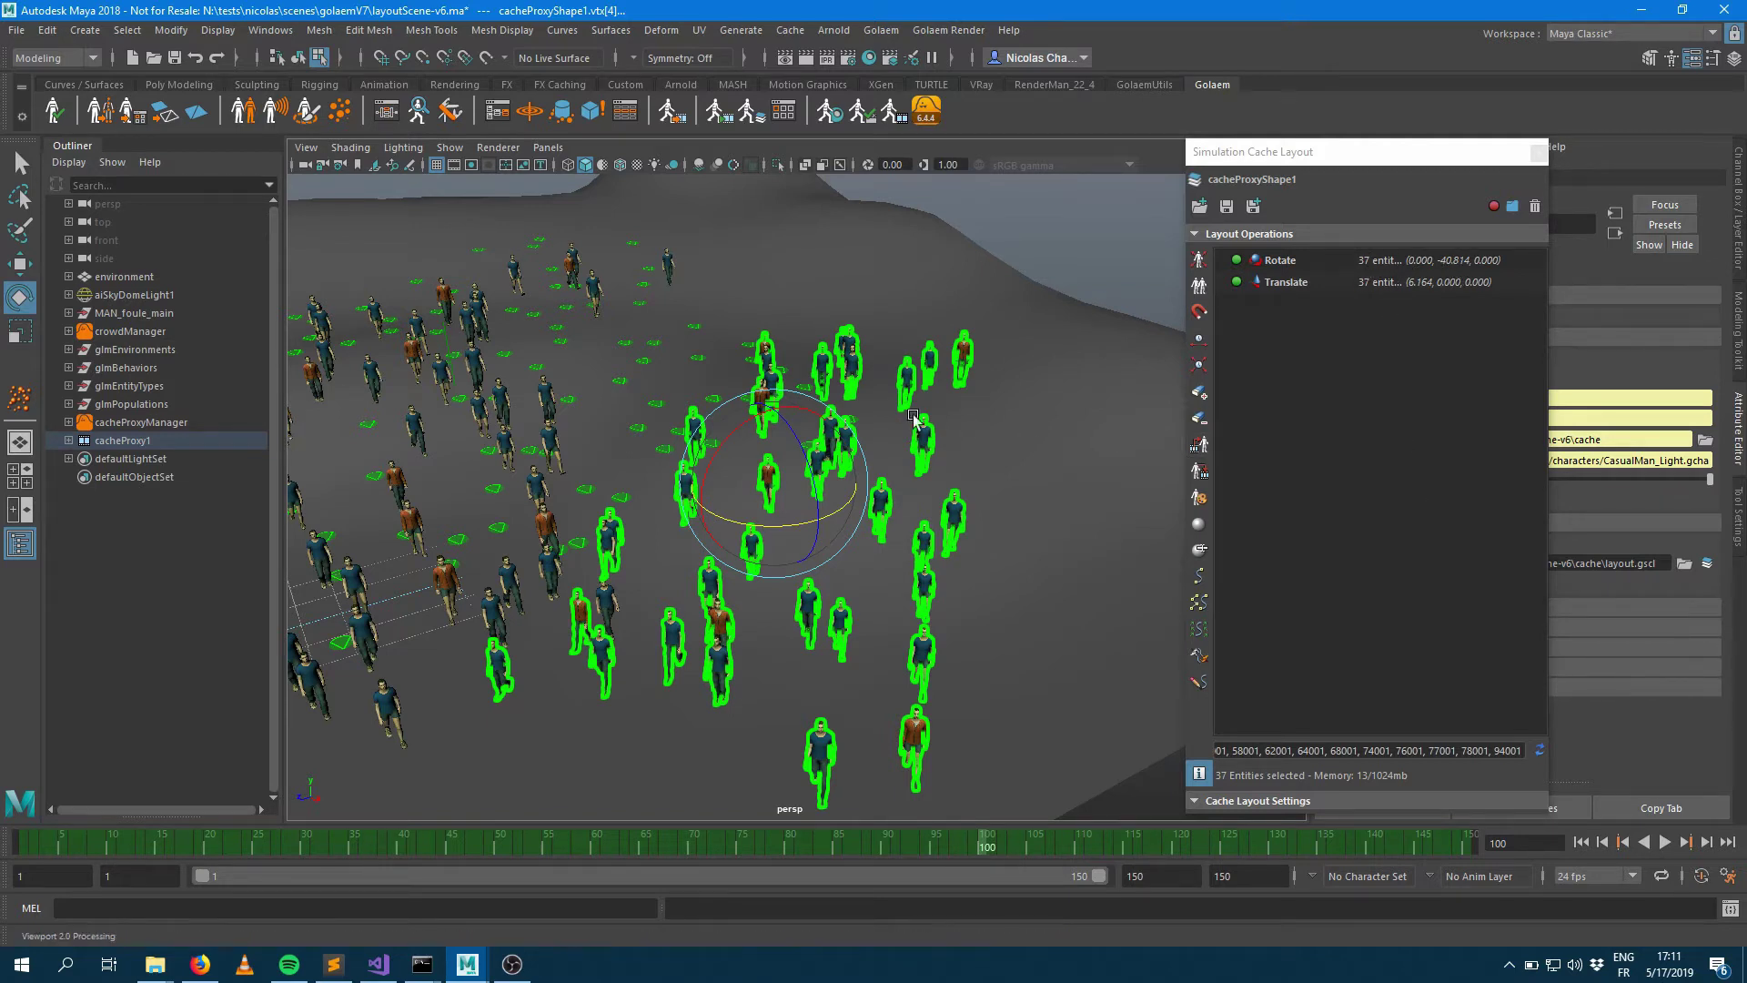
Step: Select the small cluster of six characters at the far end of the rotated group and erase them
left_click(1102, 240)
left_click_drag(823, 305, 972, 416)
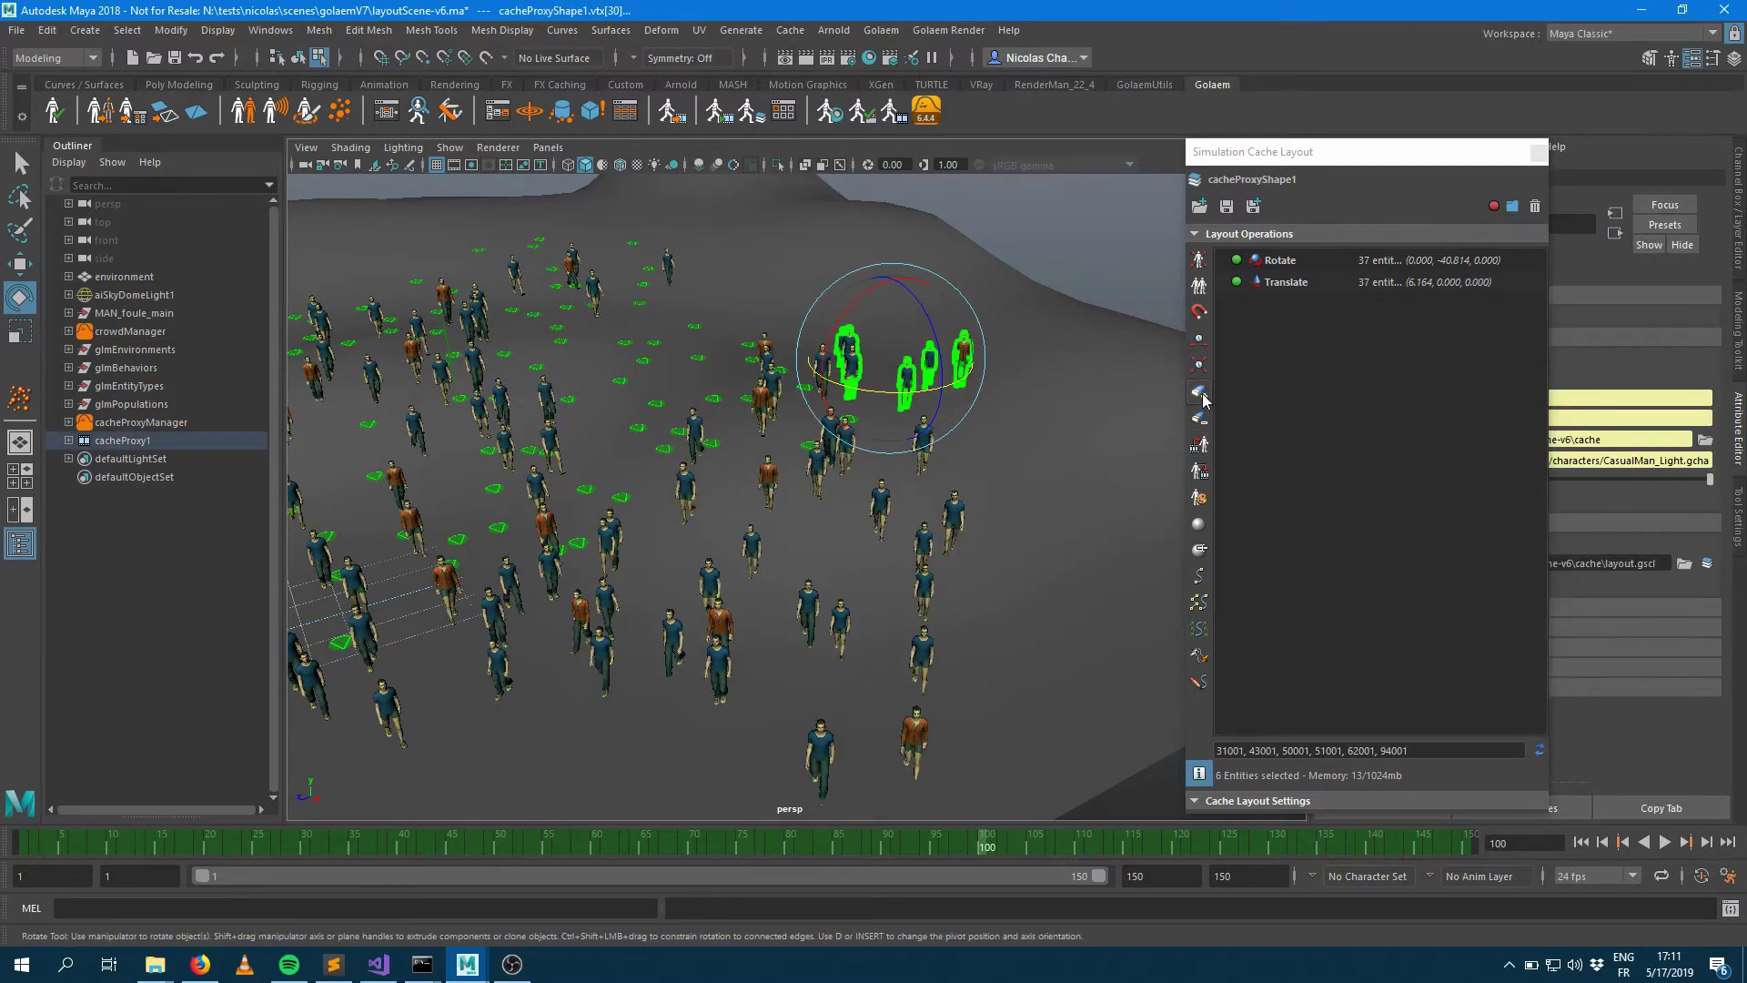
left_click(1200, 422)
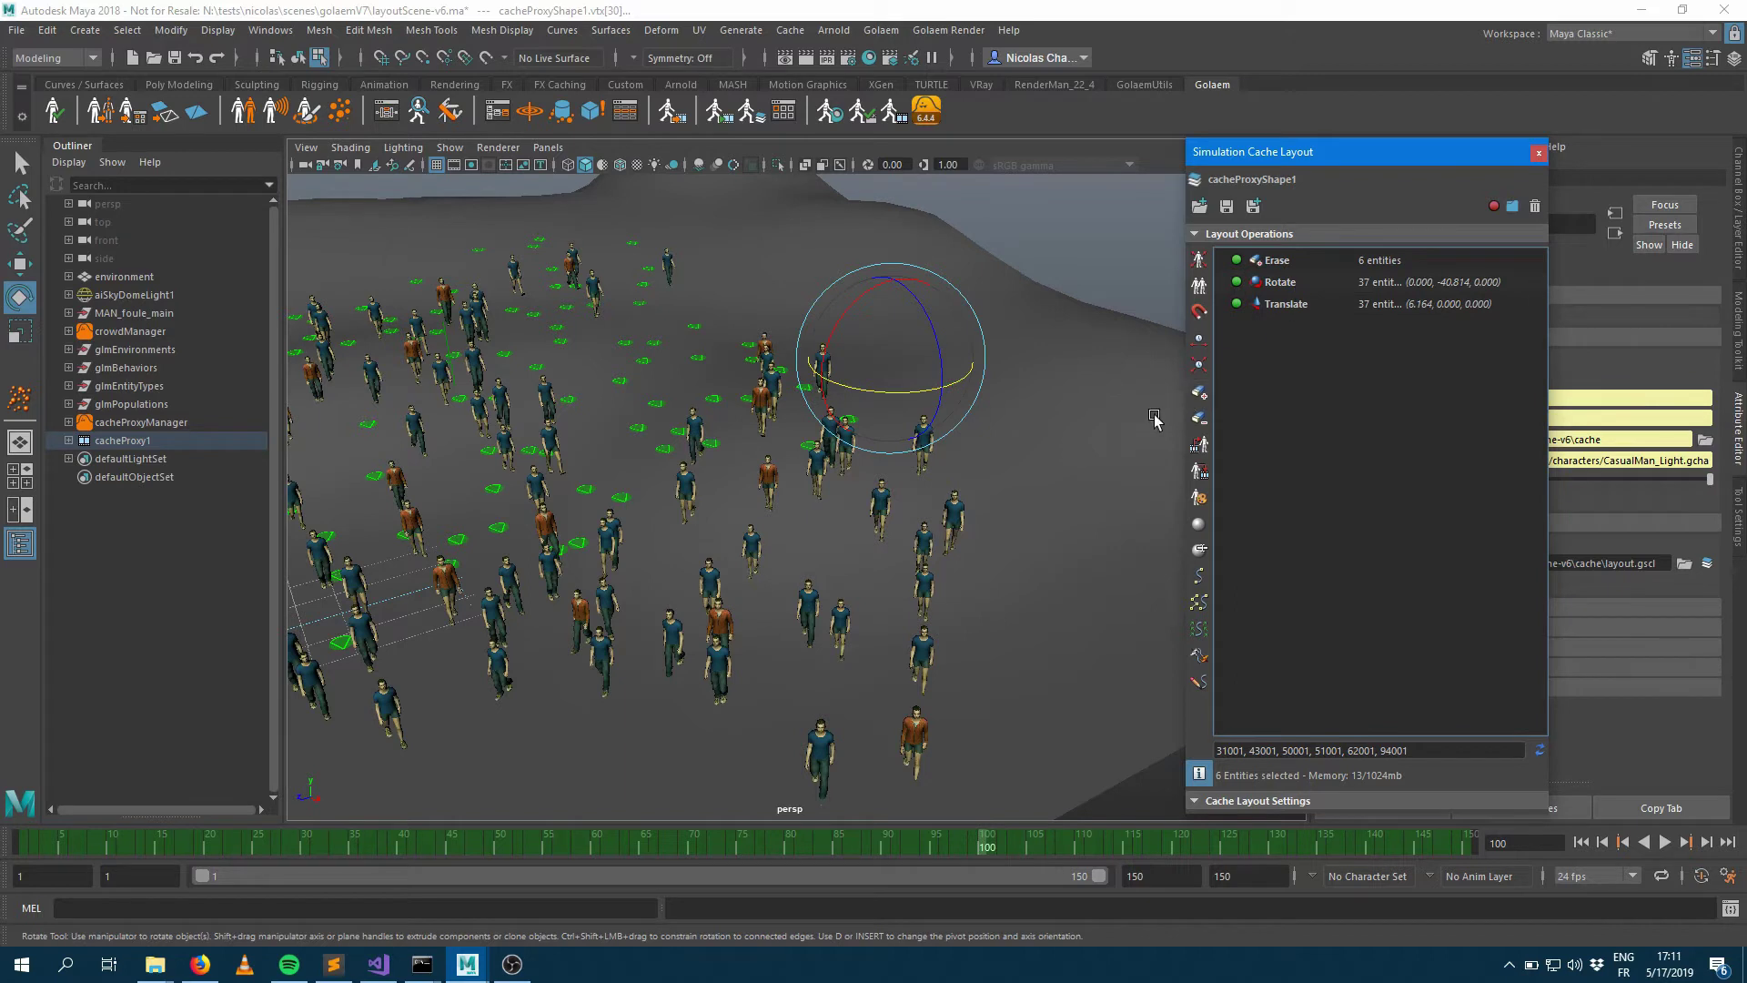
left_click(1085, 249)
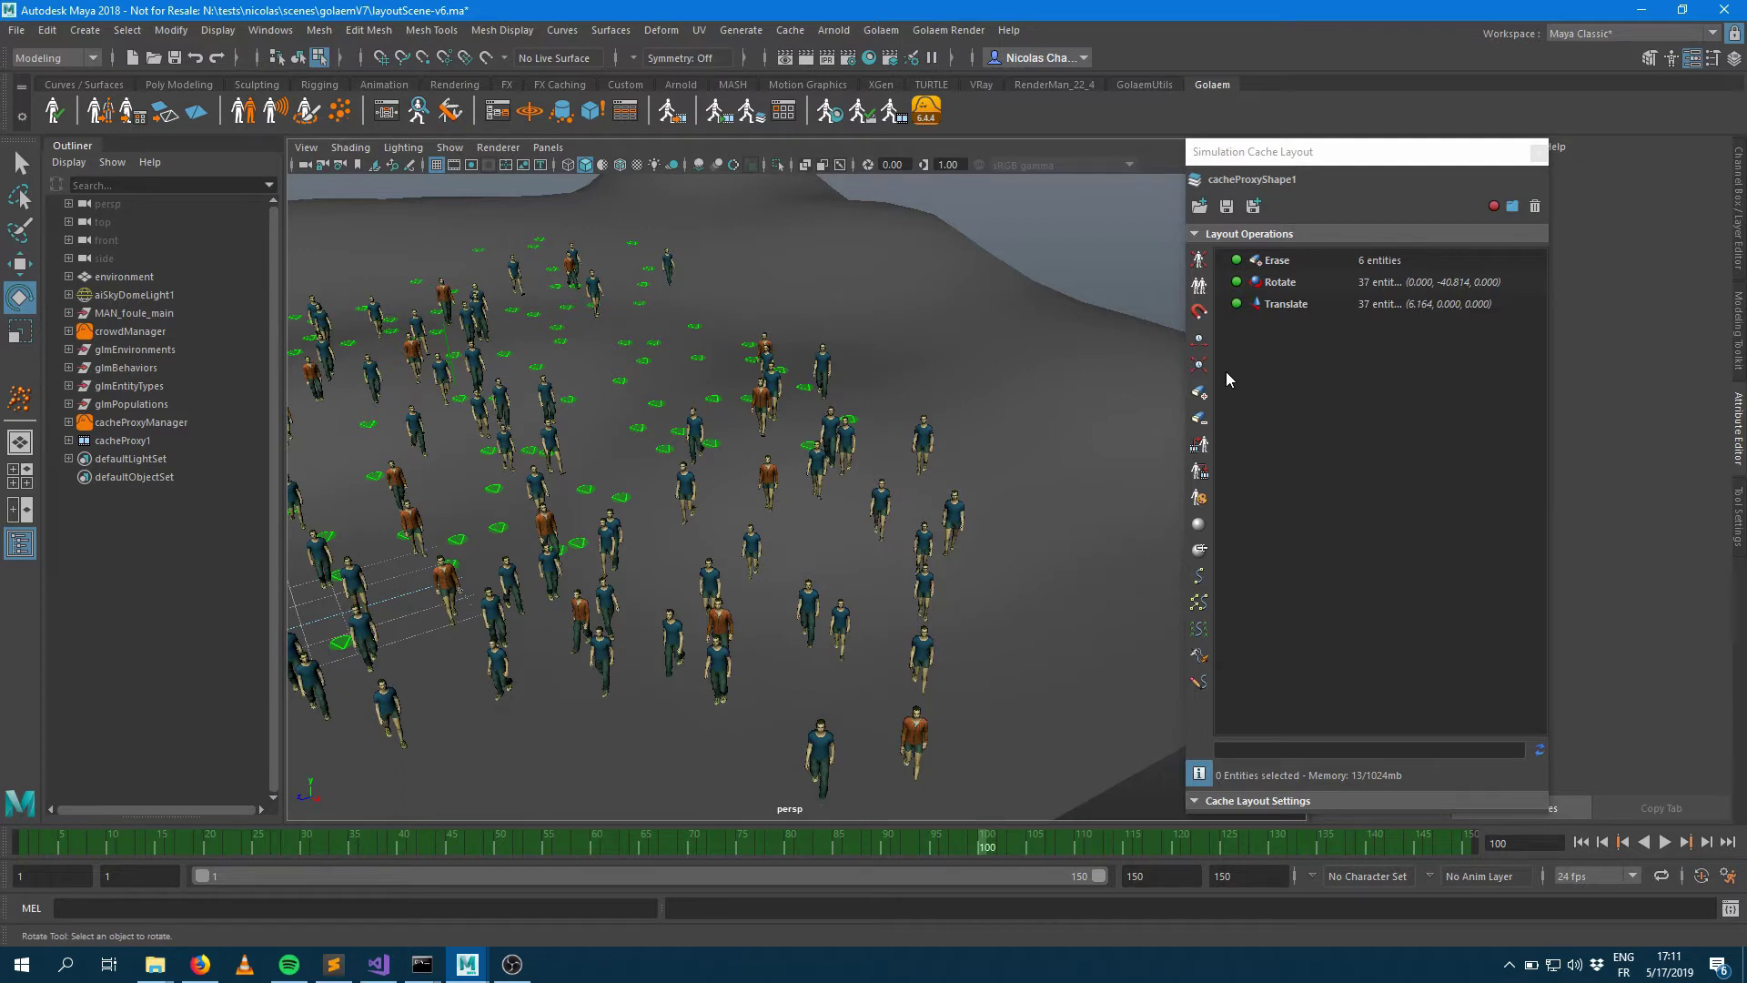
Step: Examine the Translate and Rotate operations in the layout list and the characters each one affects
left_click(1372, 309)
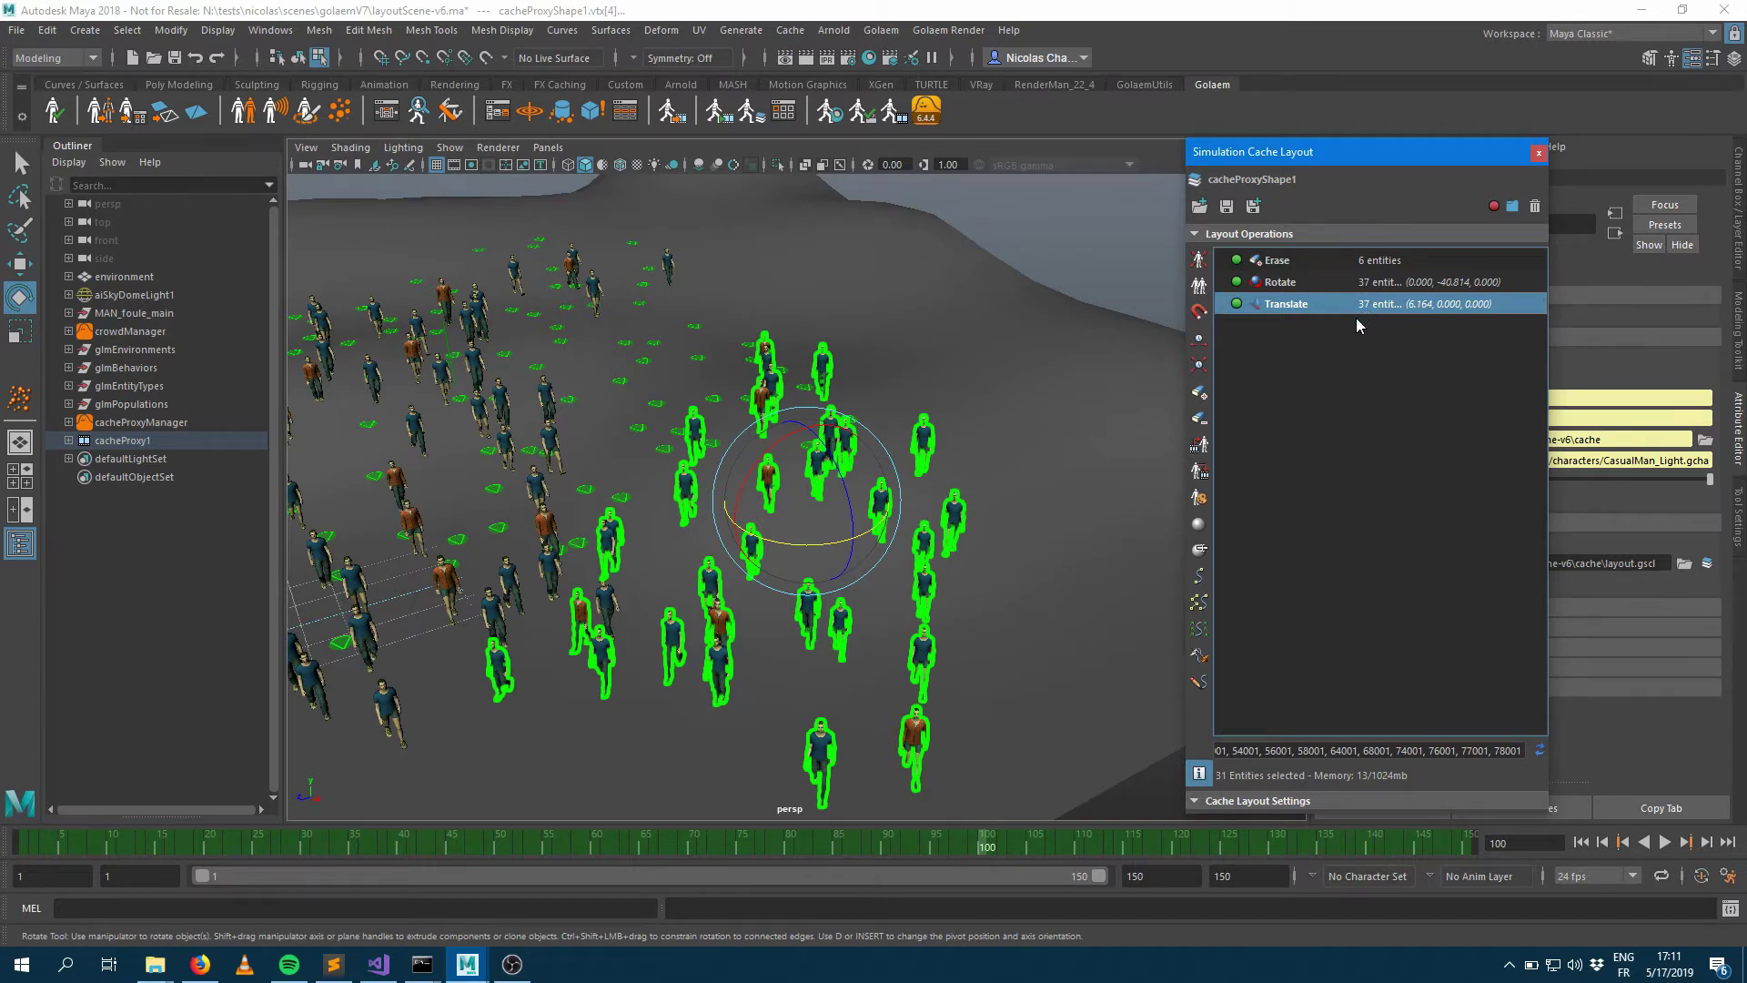
left_click(1373, 284)
left_click(1381, 308)
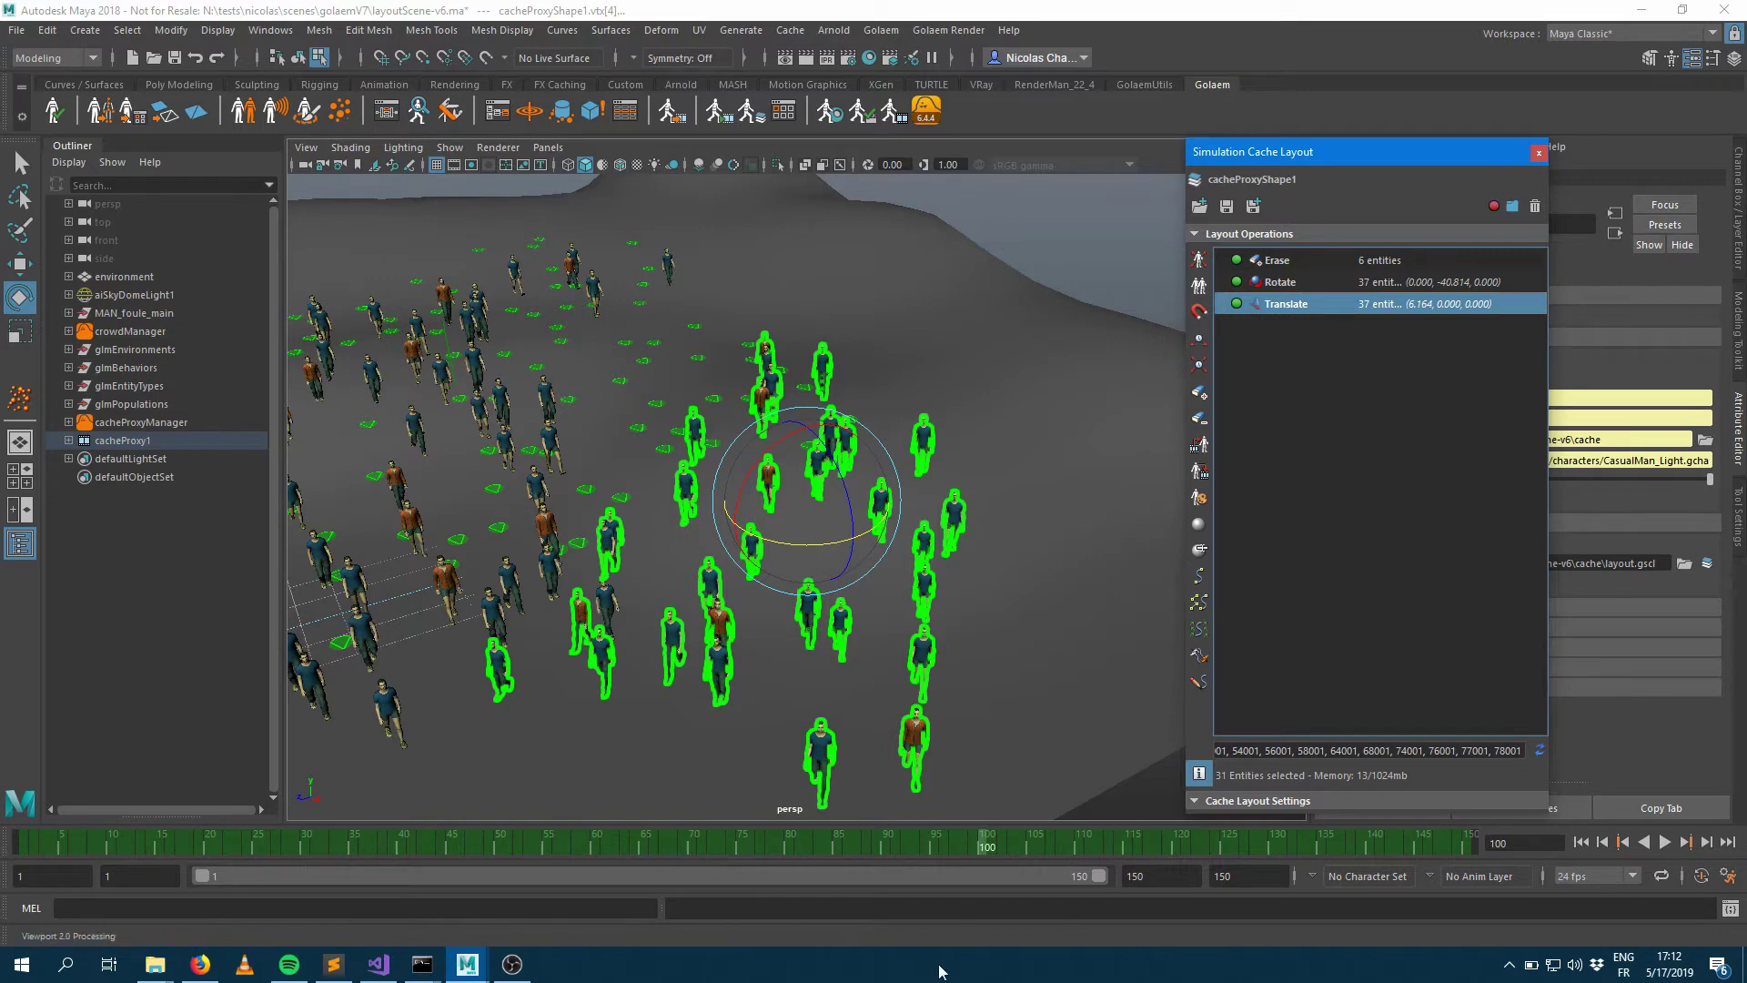
Step: Switch to the Golaem 7 Maya window and open the Layout Editor for cacheProxyShape1
left_click(467, 963)
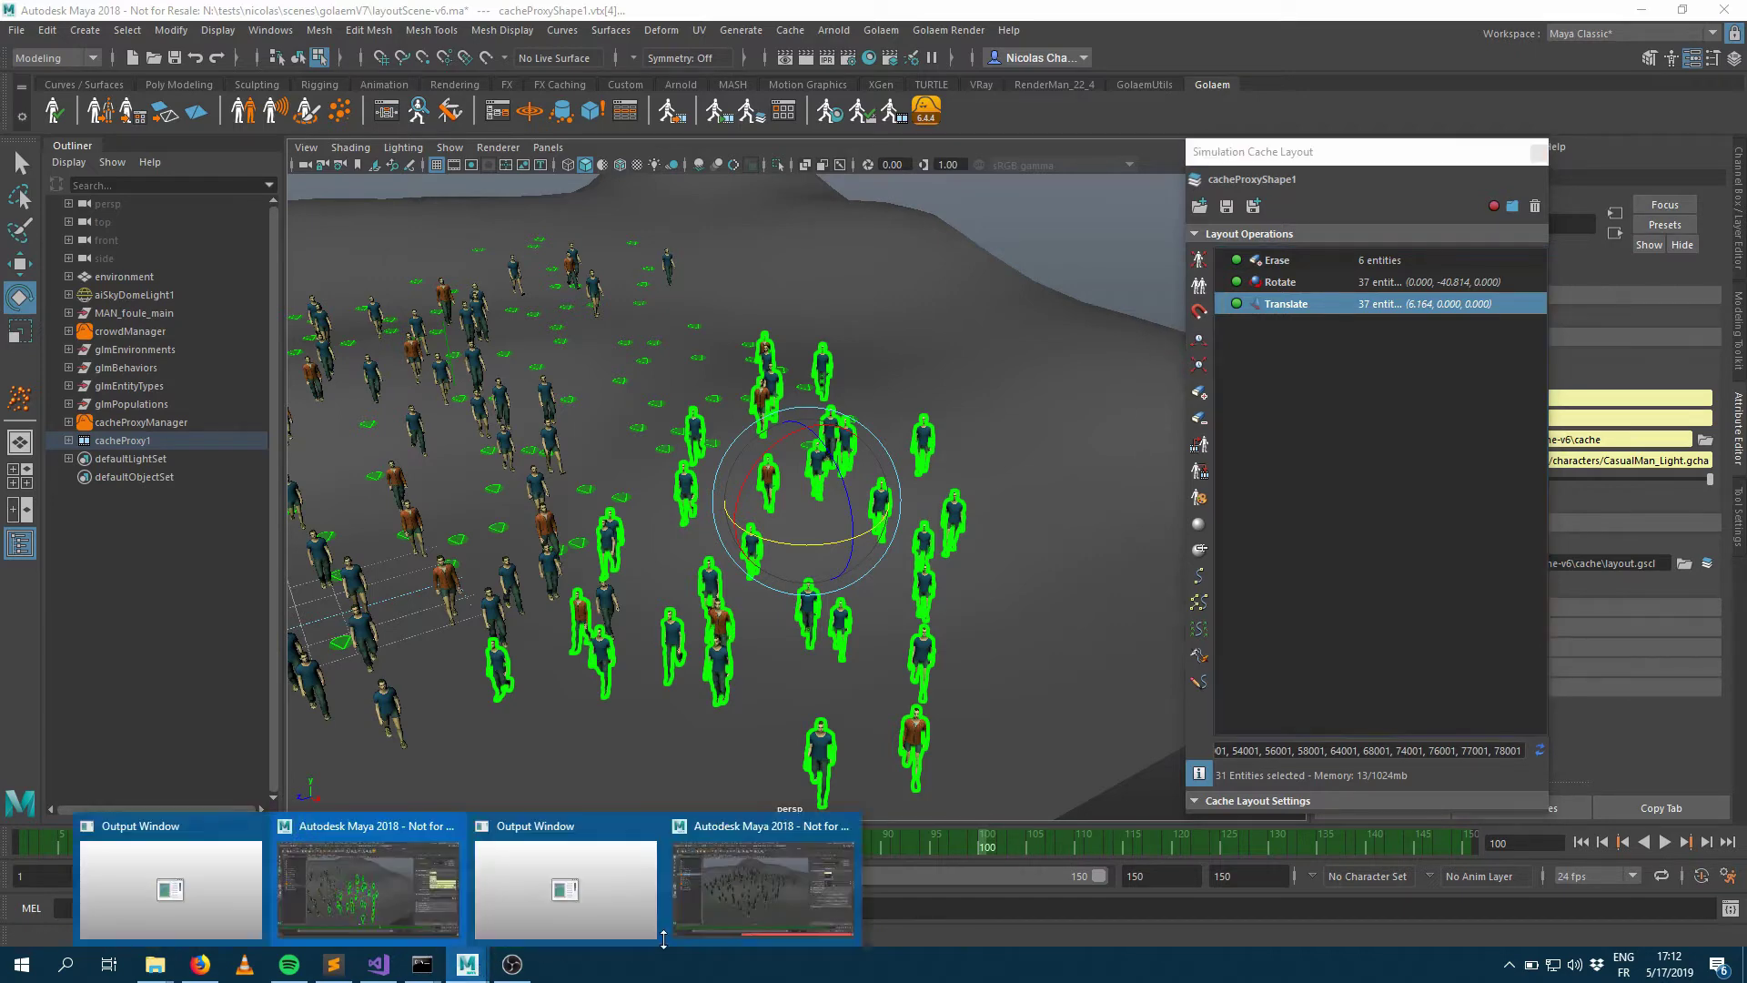
left_click(739, 875)
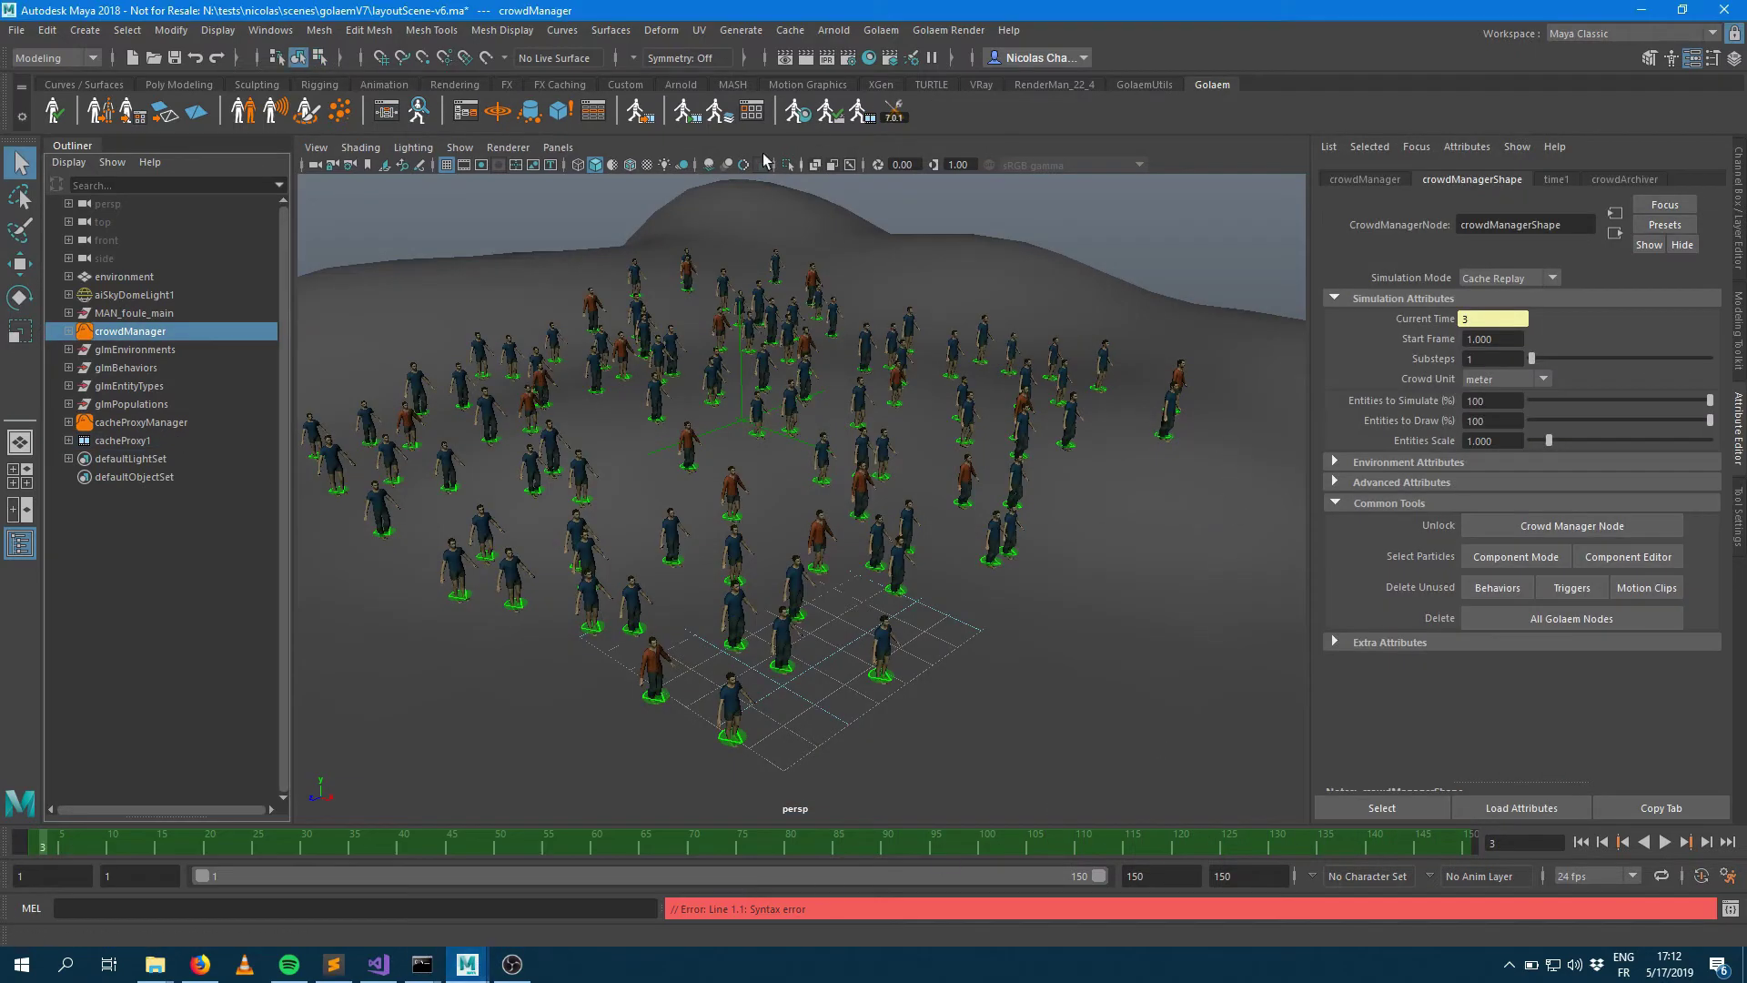
left_click(728, 116)
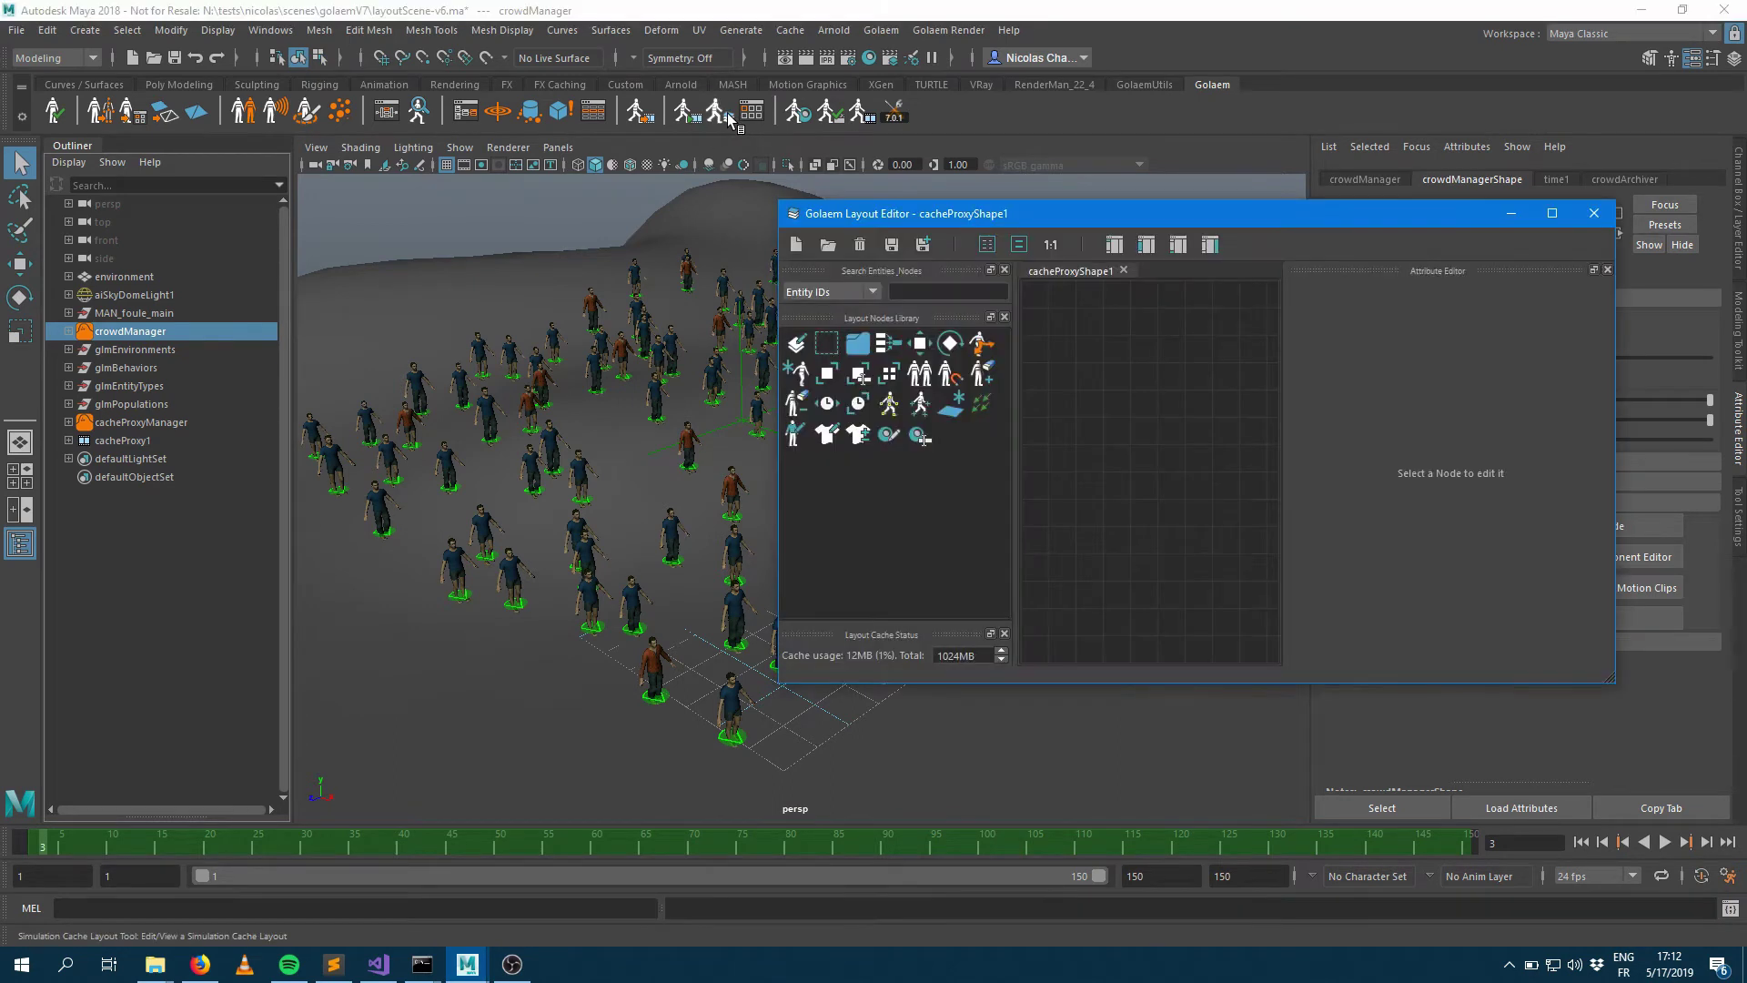
Step: Widen the Golaem Layout Editor window and move it down to uncover the crowd
left_click_drag(775, 489, 589, 492)
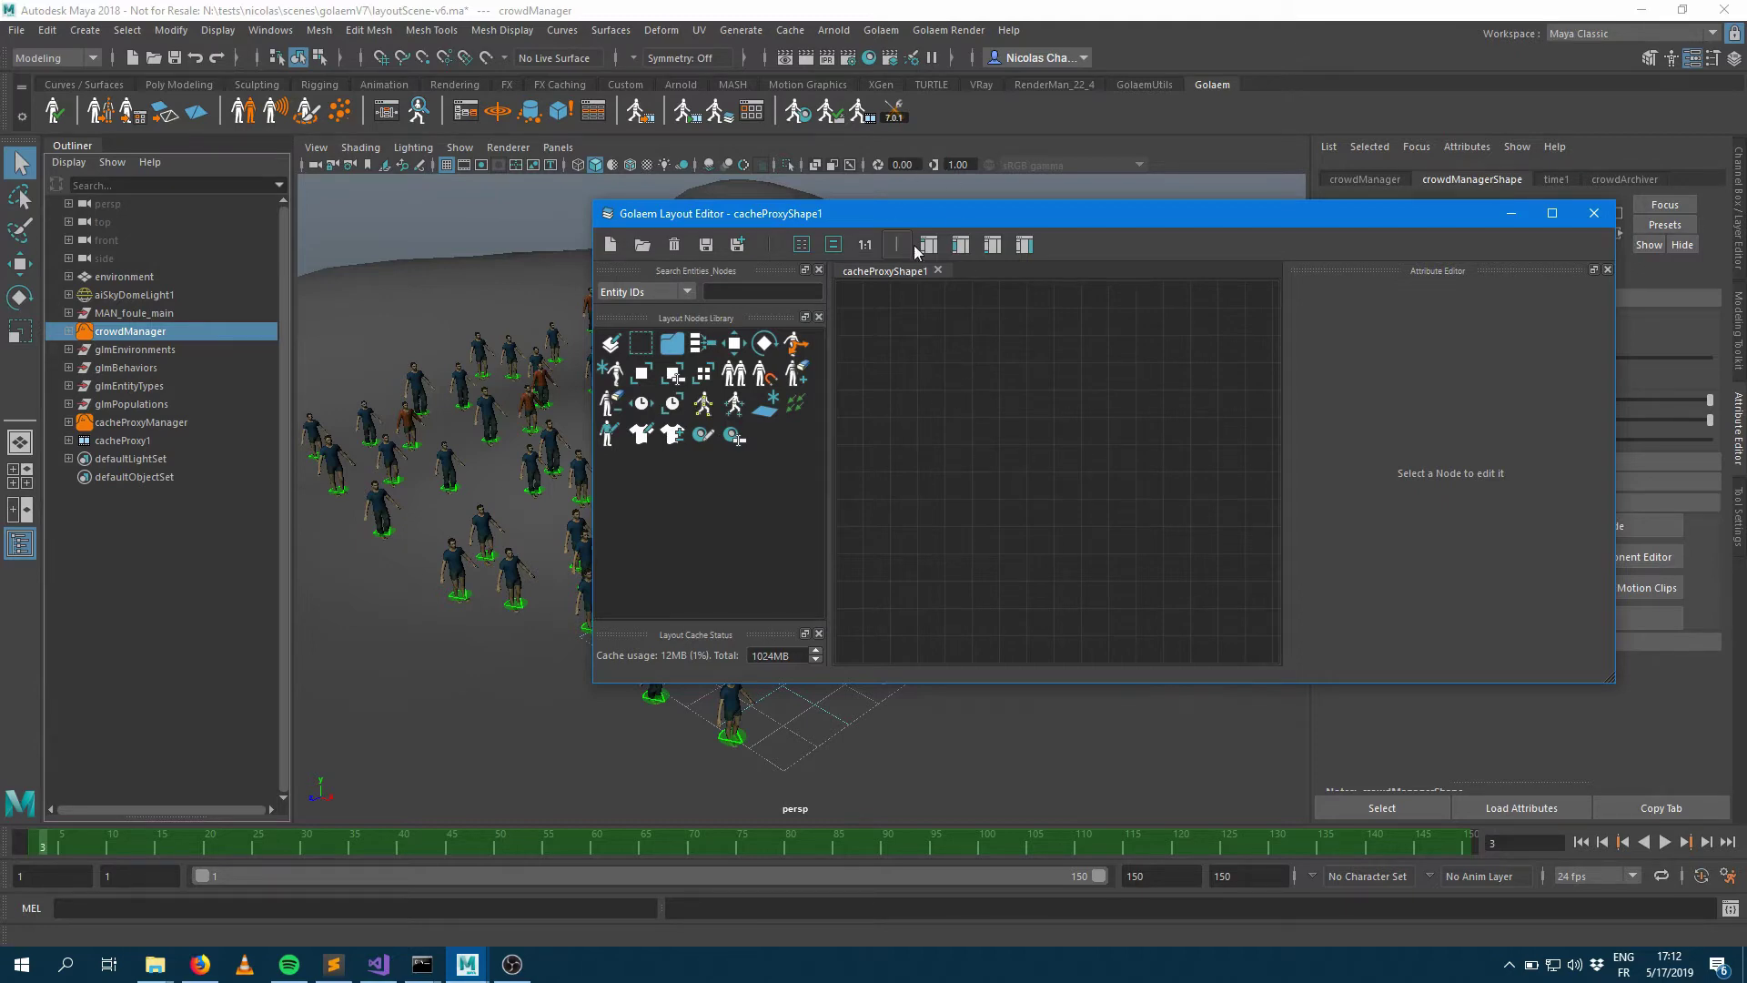
left_click_drag(936, 223, 920, 601)
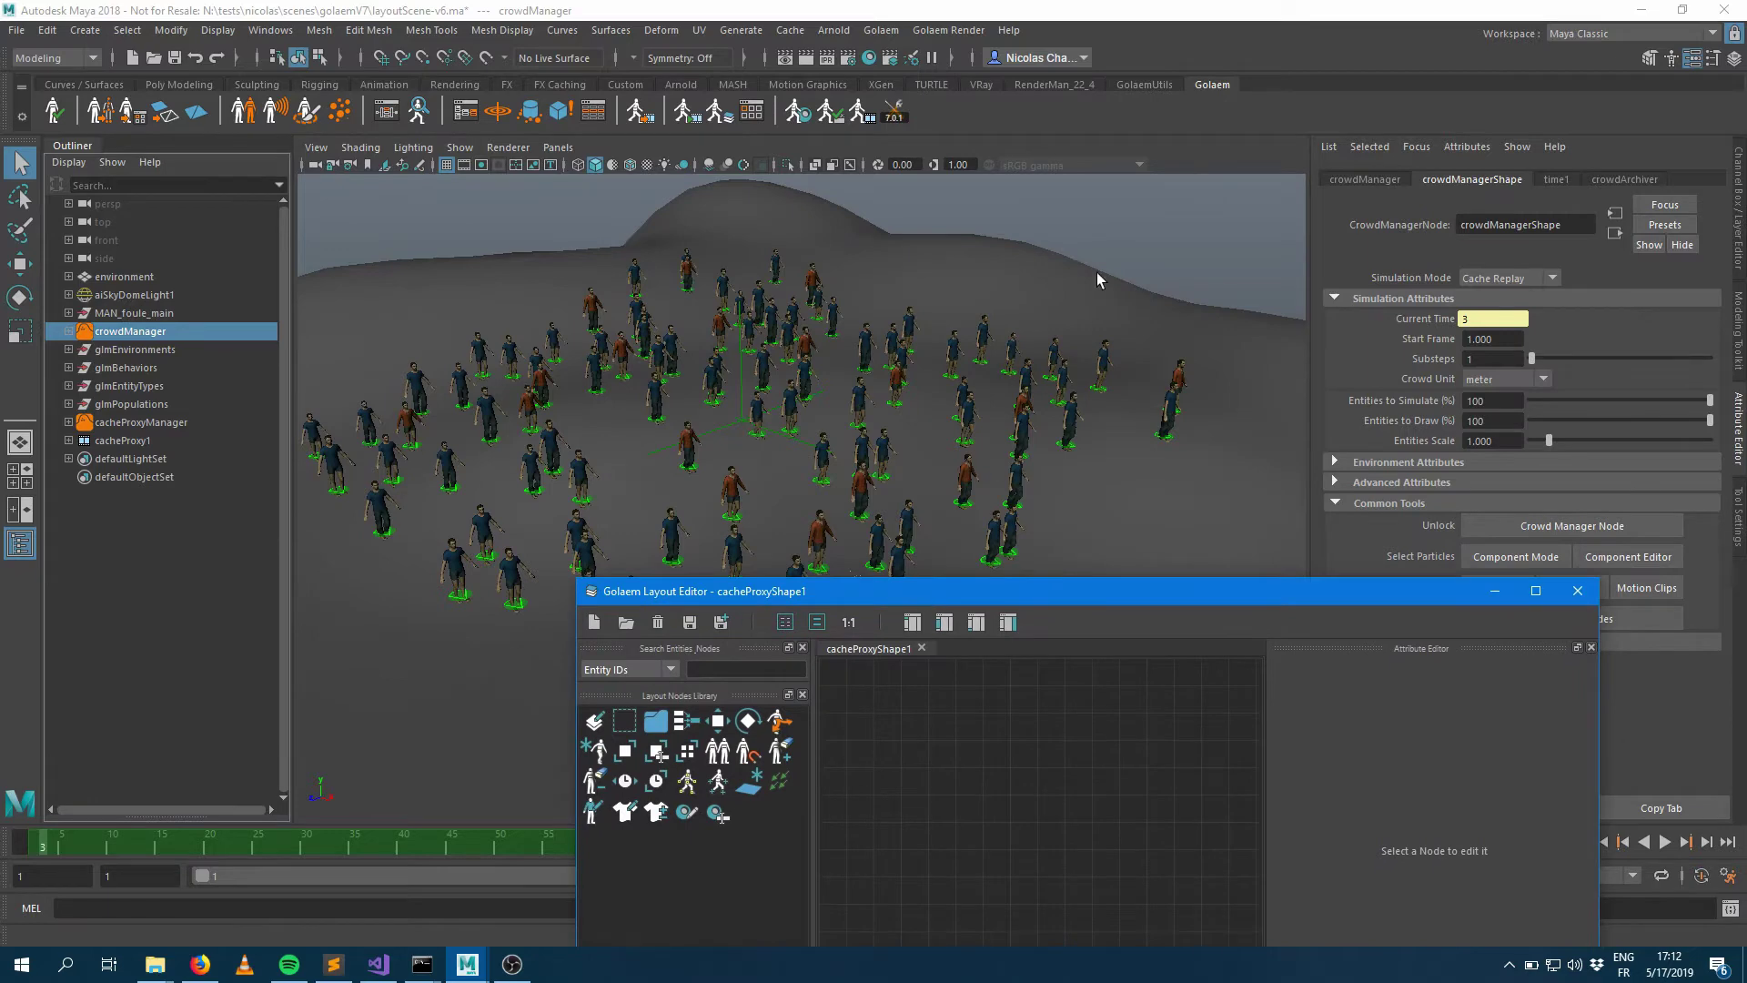
Step: In component selection mode, select the characters along one side of the crowd and translate them about 7.59 along X
left_click_drag(1167, 326, 1132, 328, "alt")
middle_click_drag(1131, 328, 1128, 329, "alt")
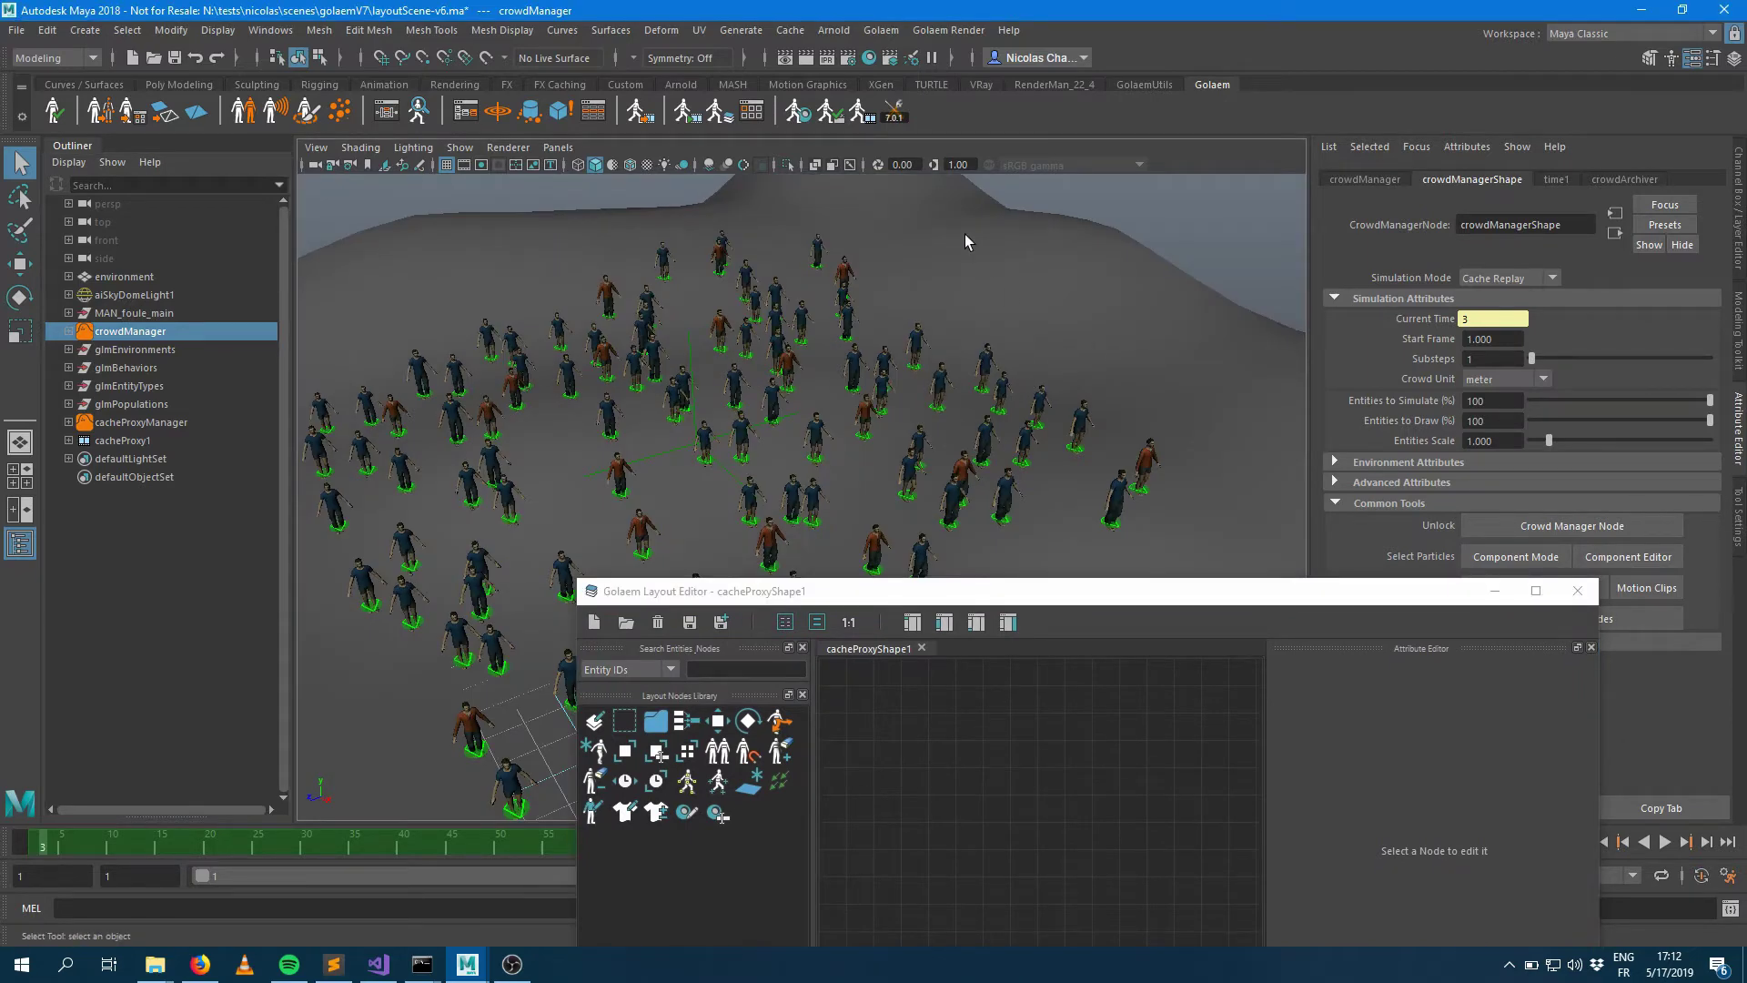
middle_click_drag(949, 325, 921, 218, "alt")
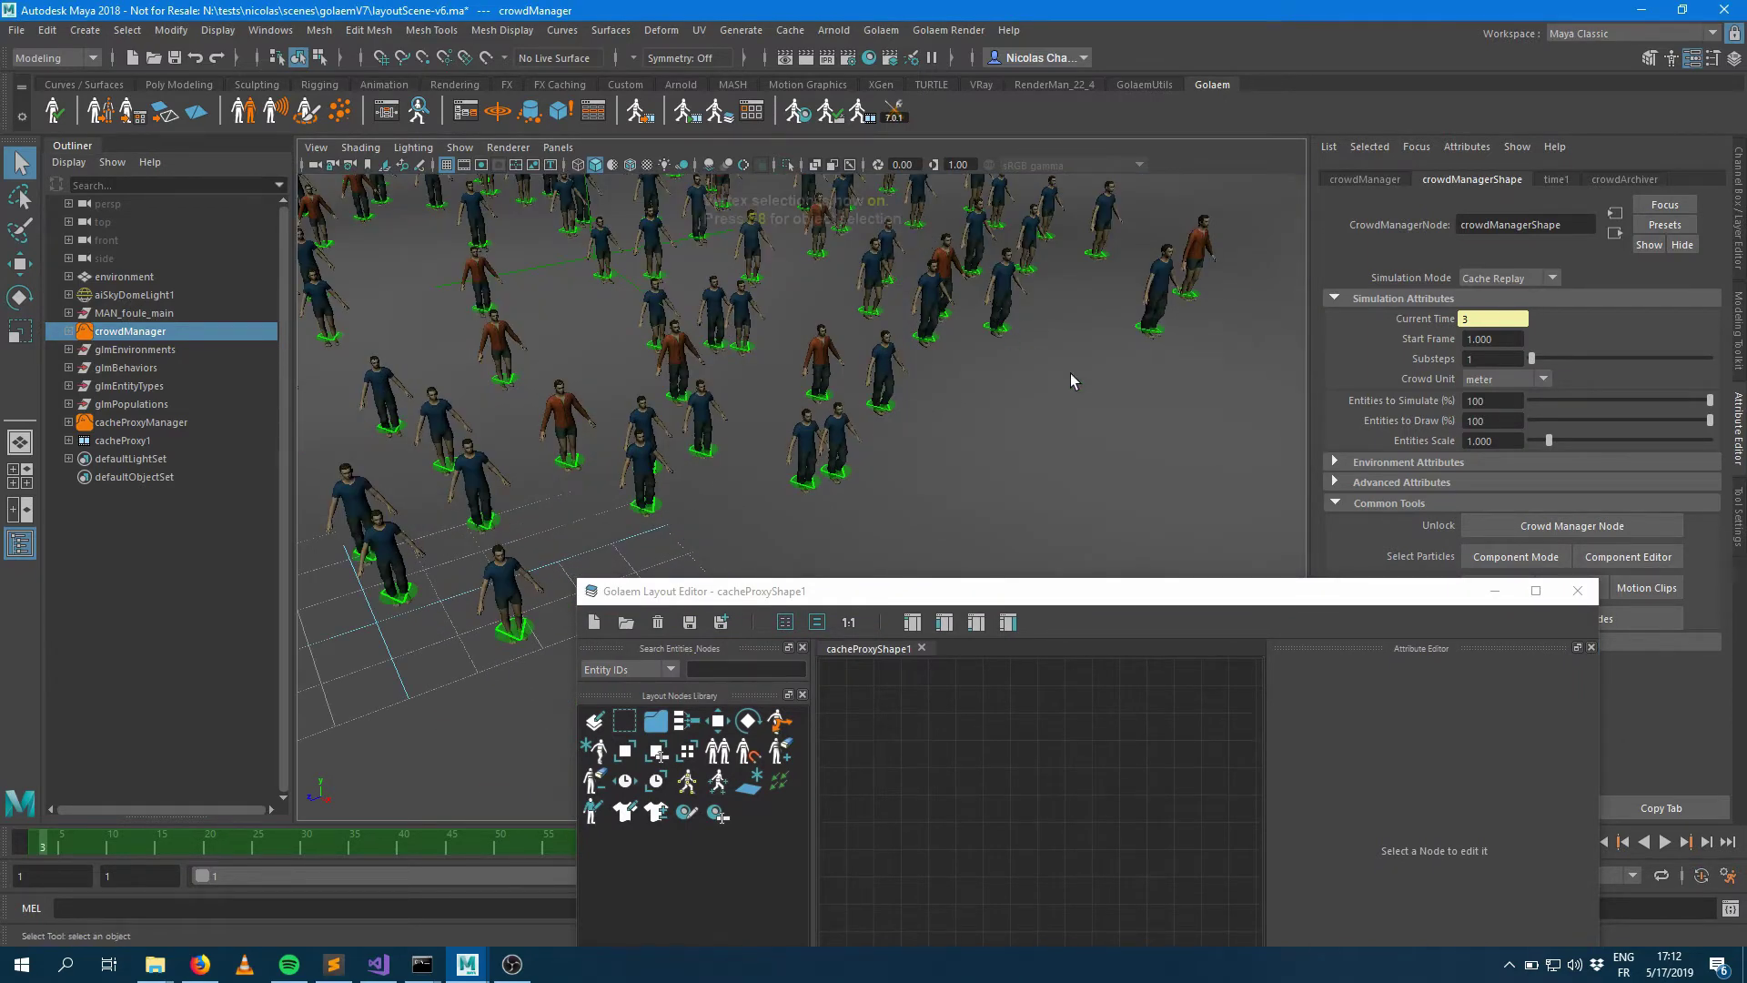
key("F8")
left_click_drag(1006, 313, 1006, 387, "alt")
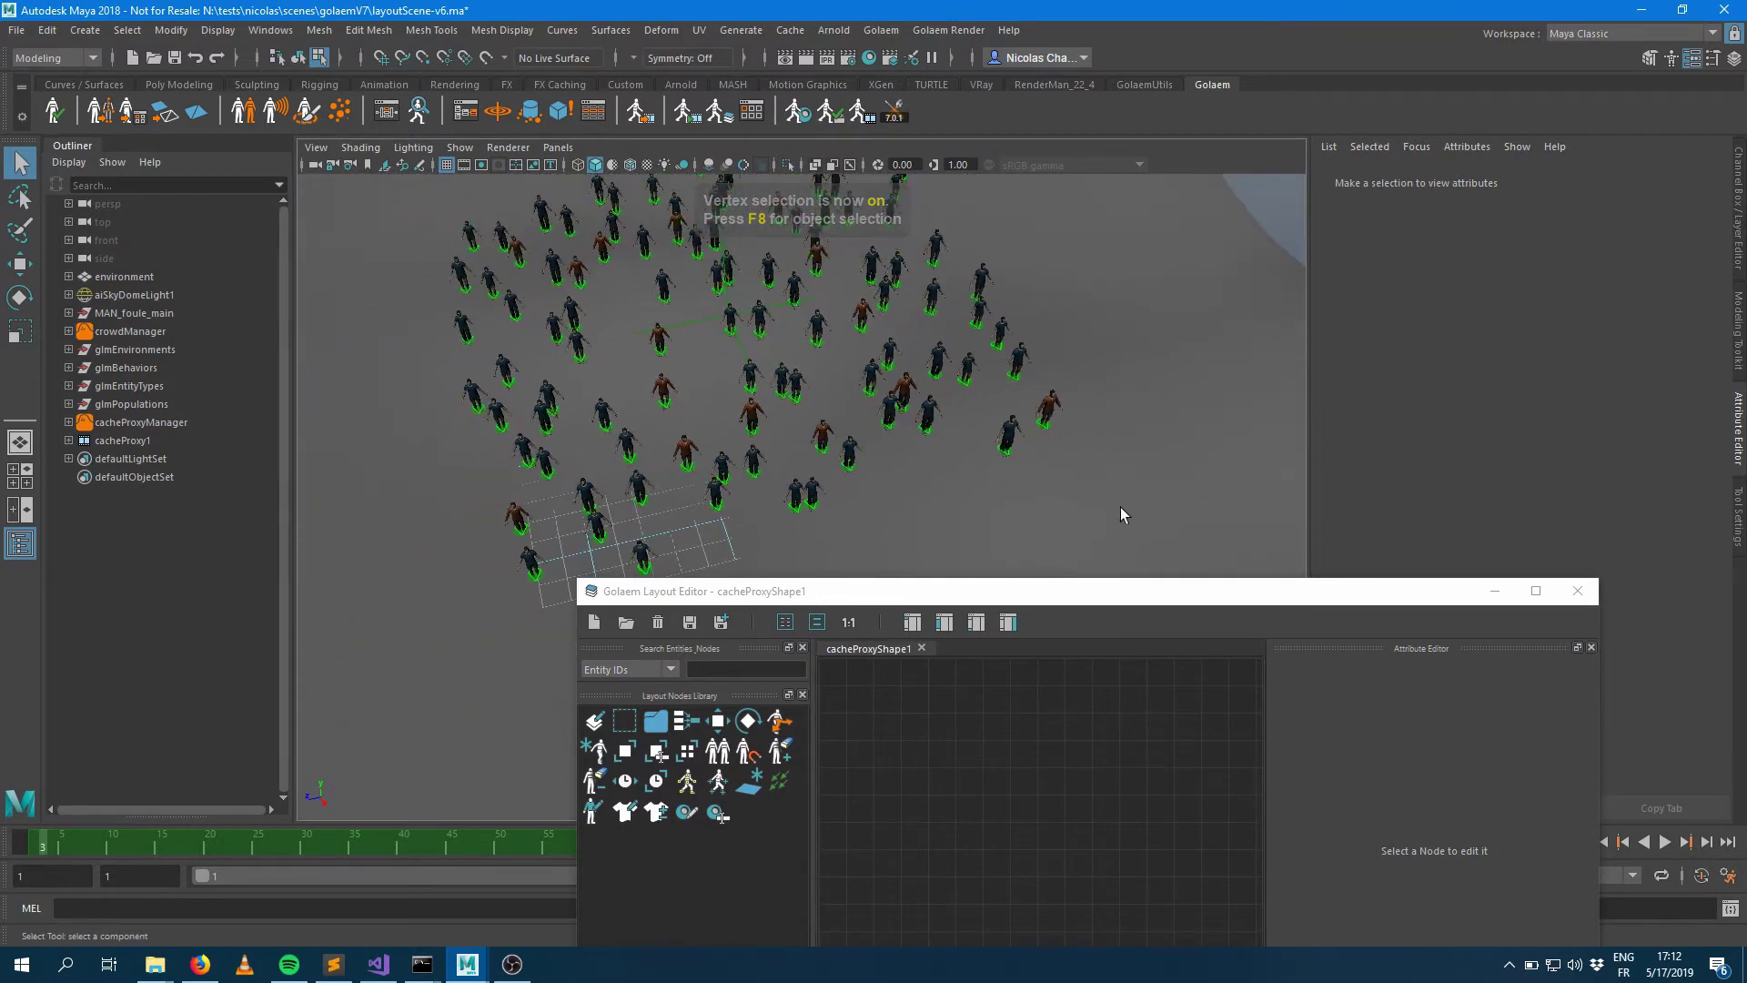
left_click_drag(1133, 522, 784, 228)
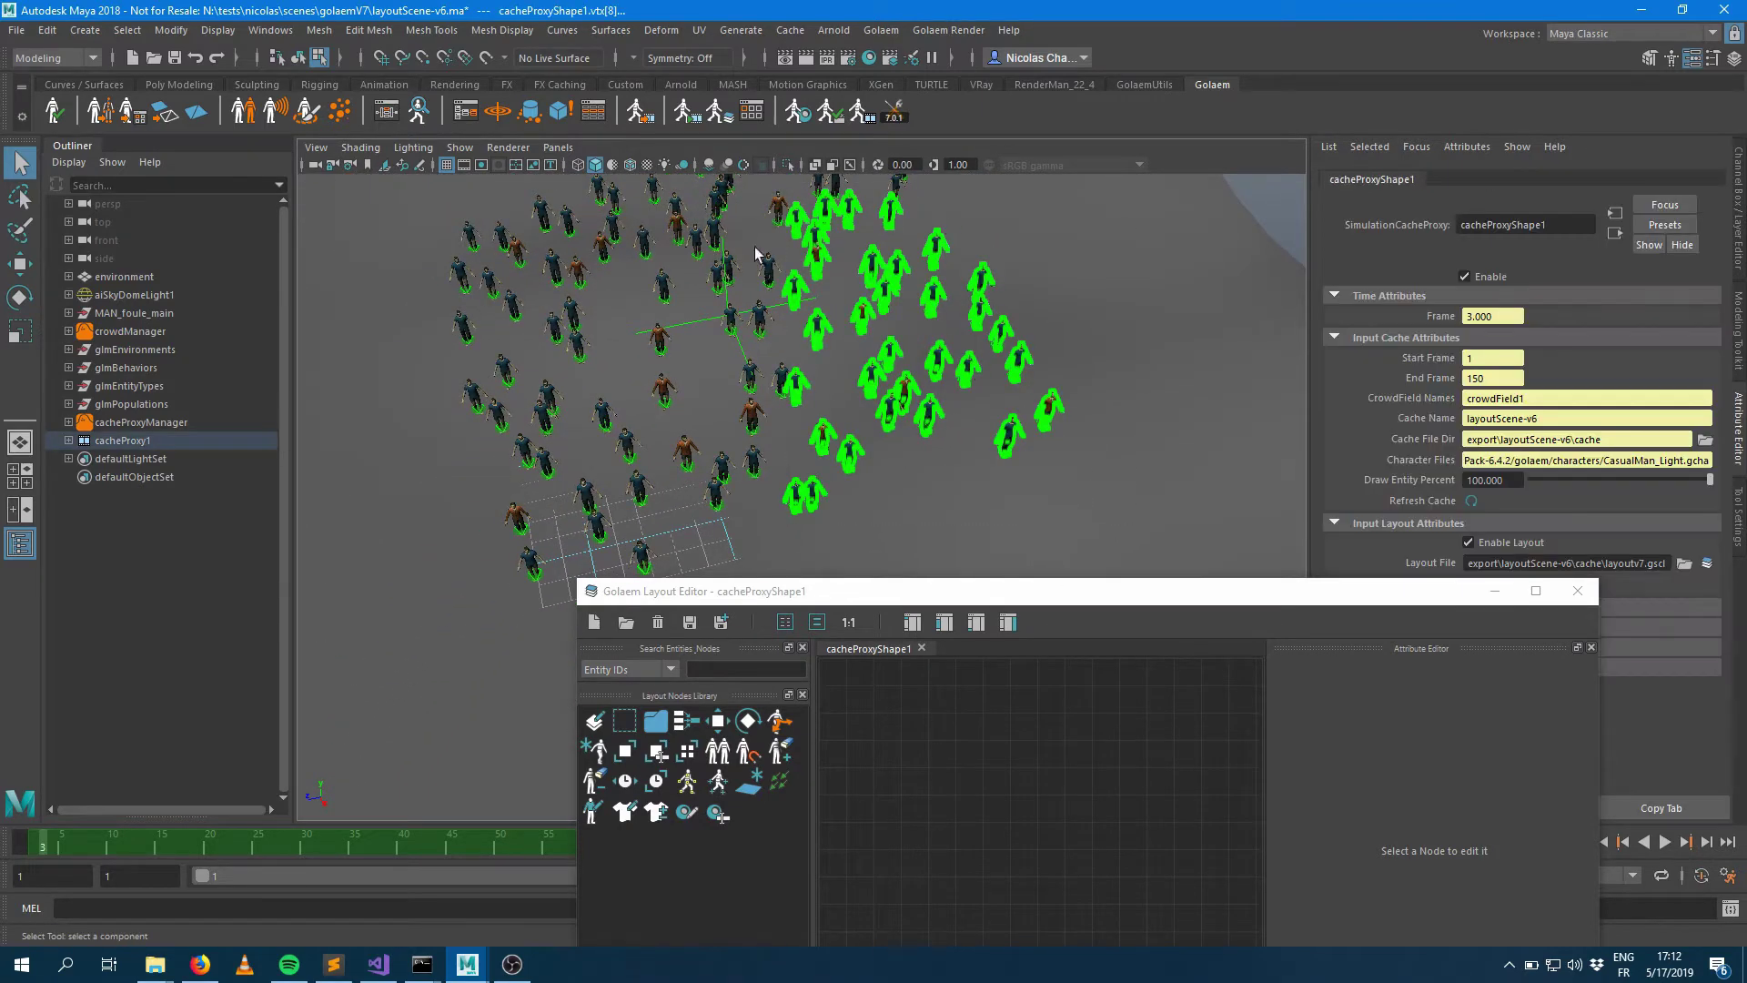
key("w")
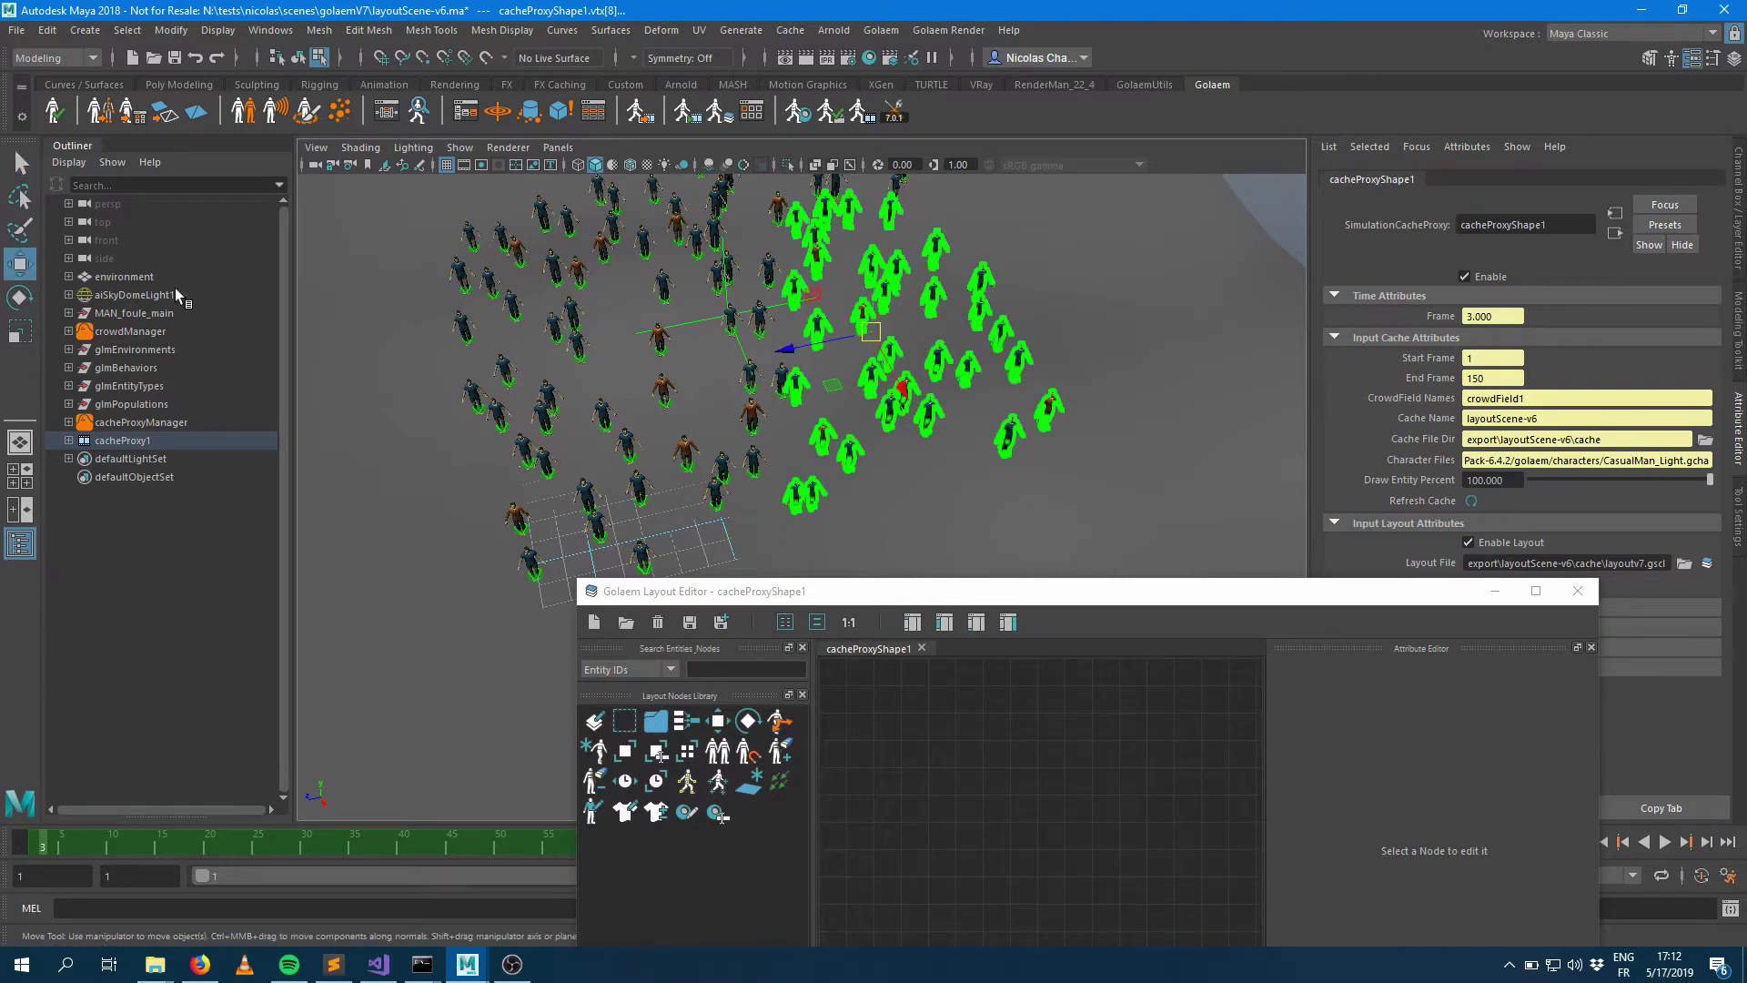
left_click_drag(1424, 598, 1419, 650)
left_click_drag(859, 339, 965, 531)
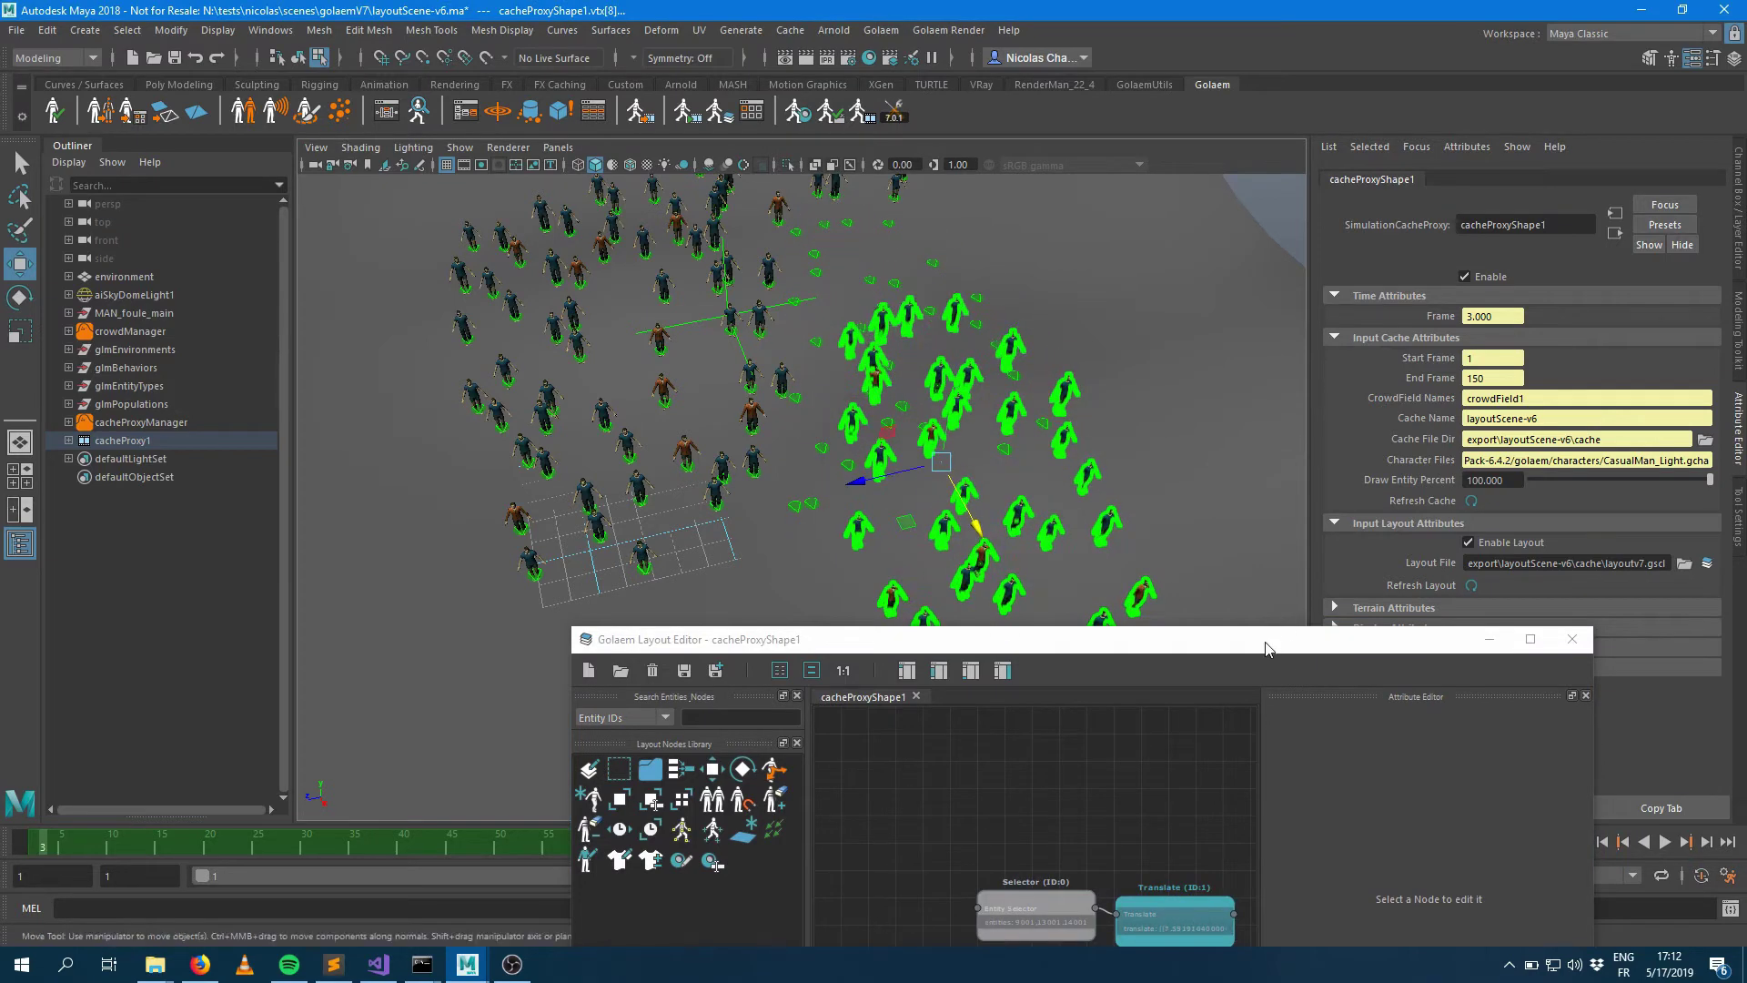
Step: Uncover the layout graph and examine the Selector and Translate nodes, including their attributes and the Translate node's available commands
left_click_drag(1266, 648, 1271, 245)
key("f")
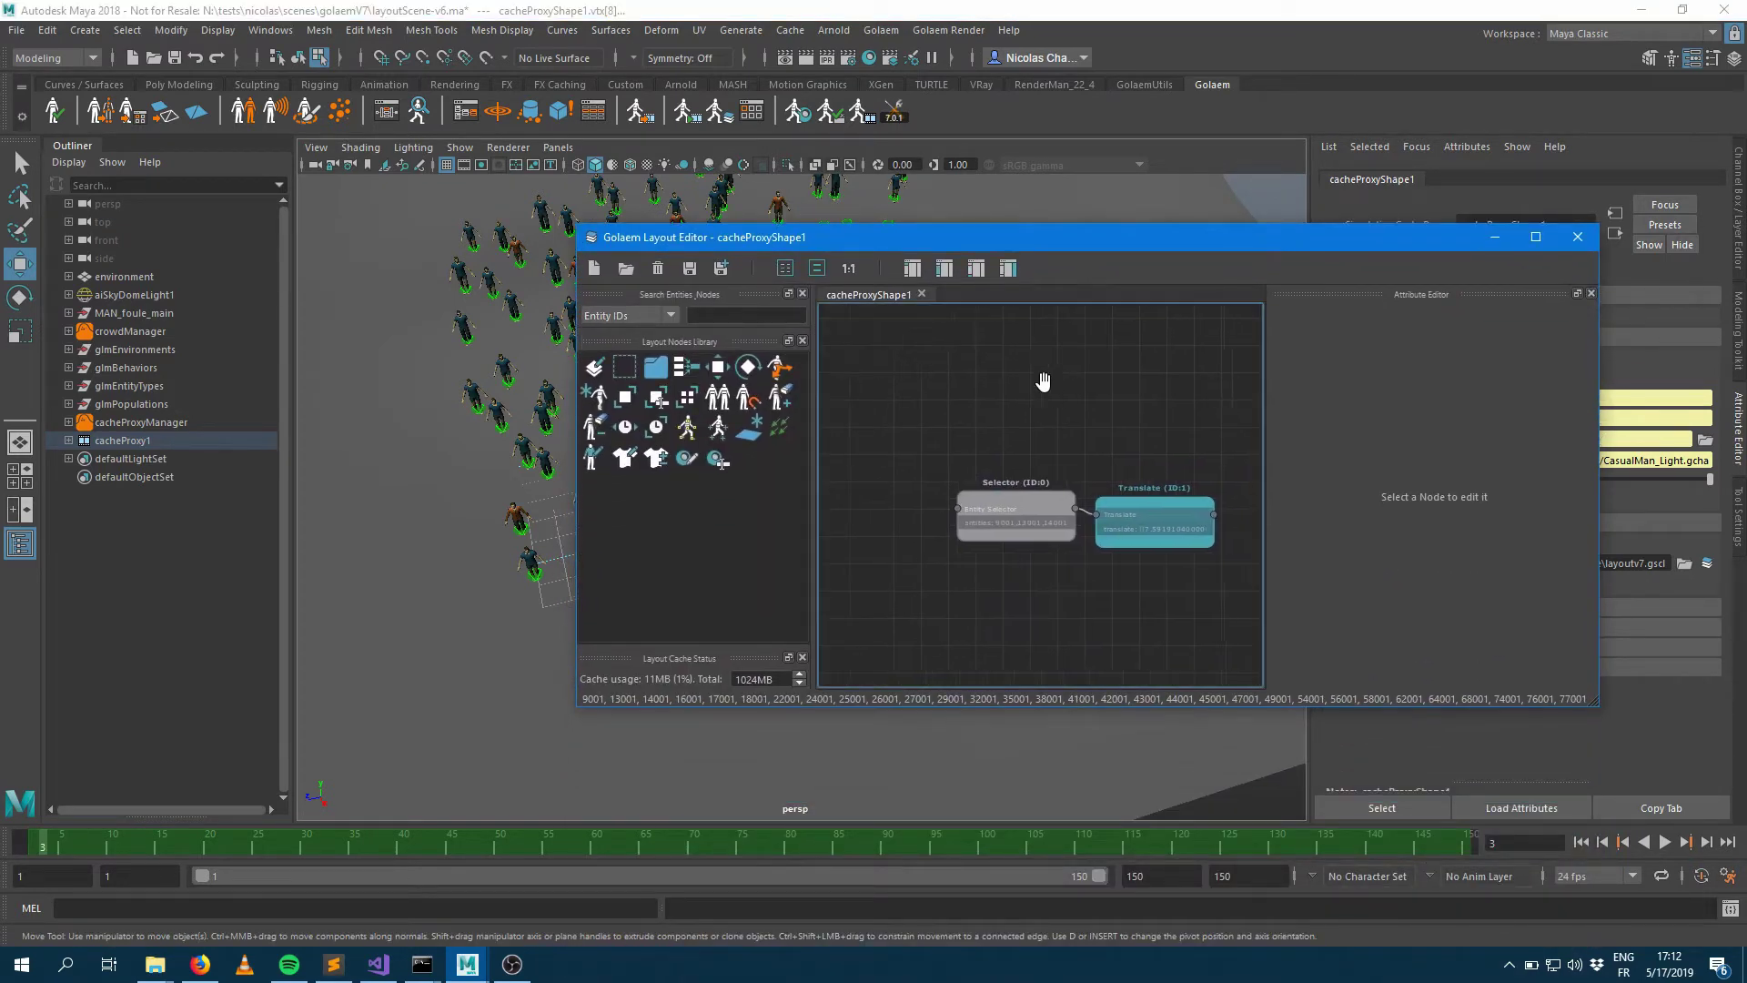
right_click(1210, 547)
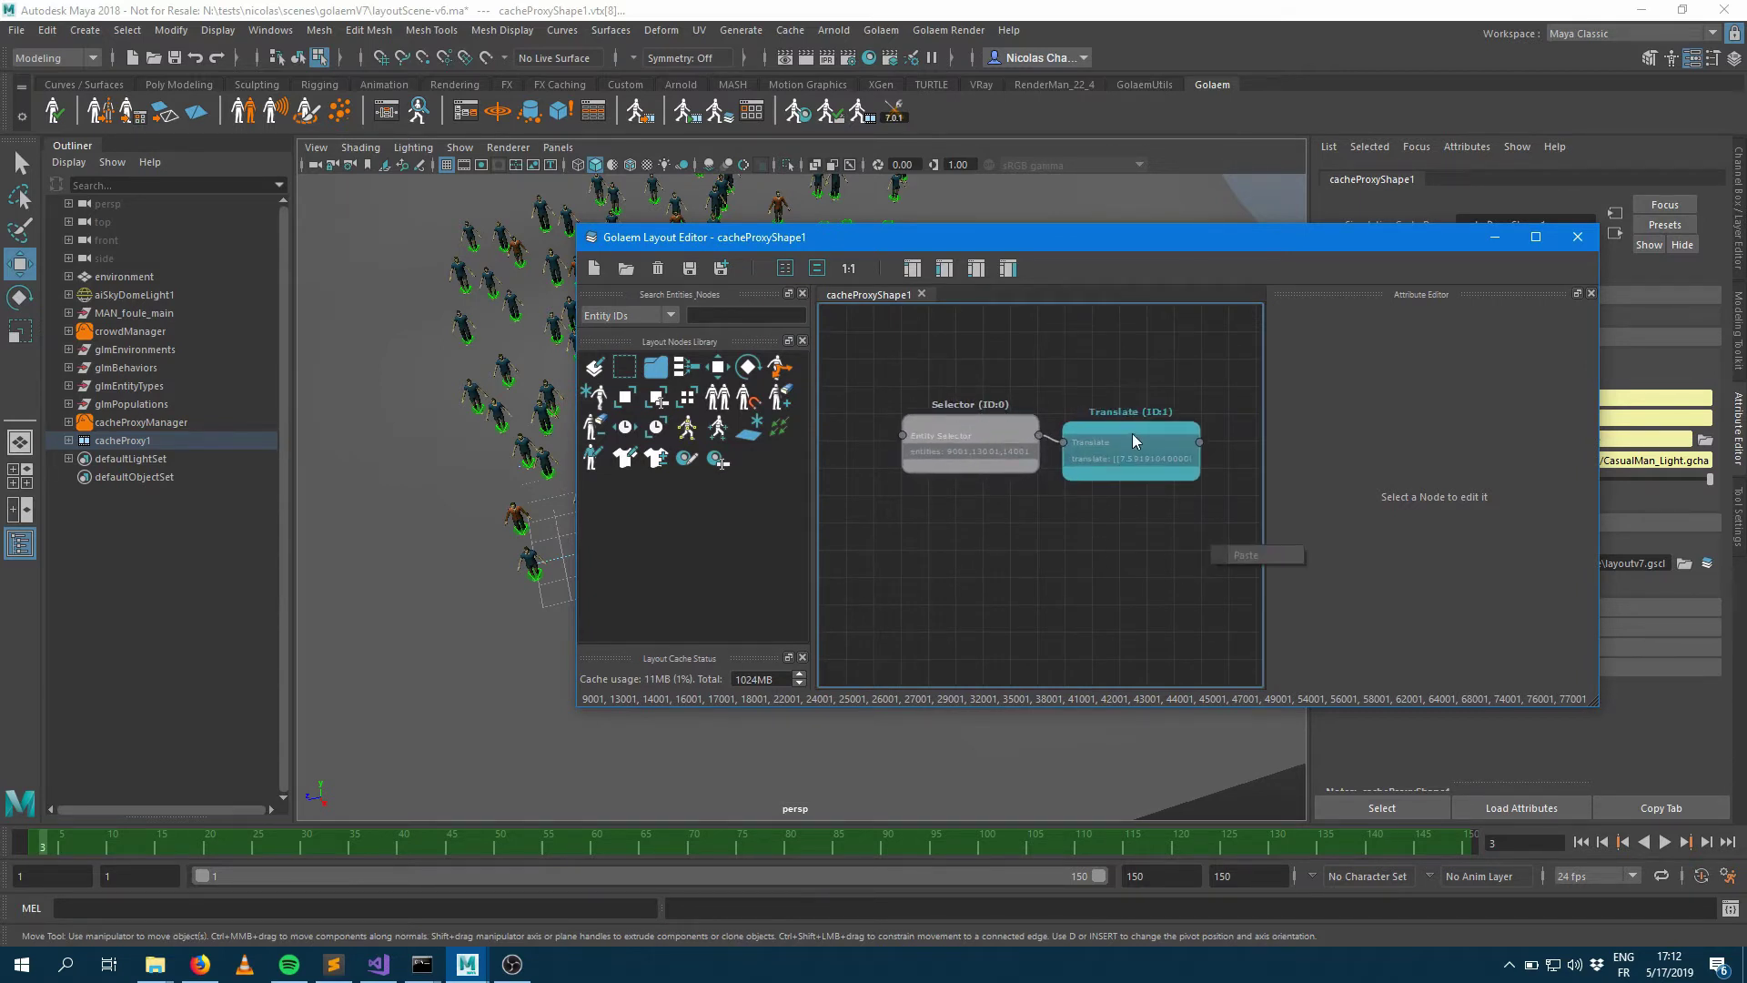
left_click(980, 428)
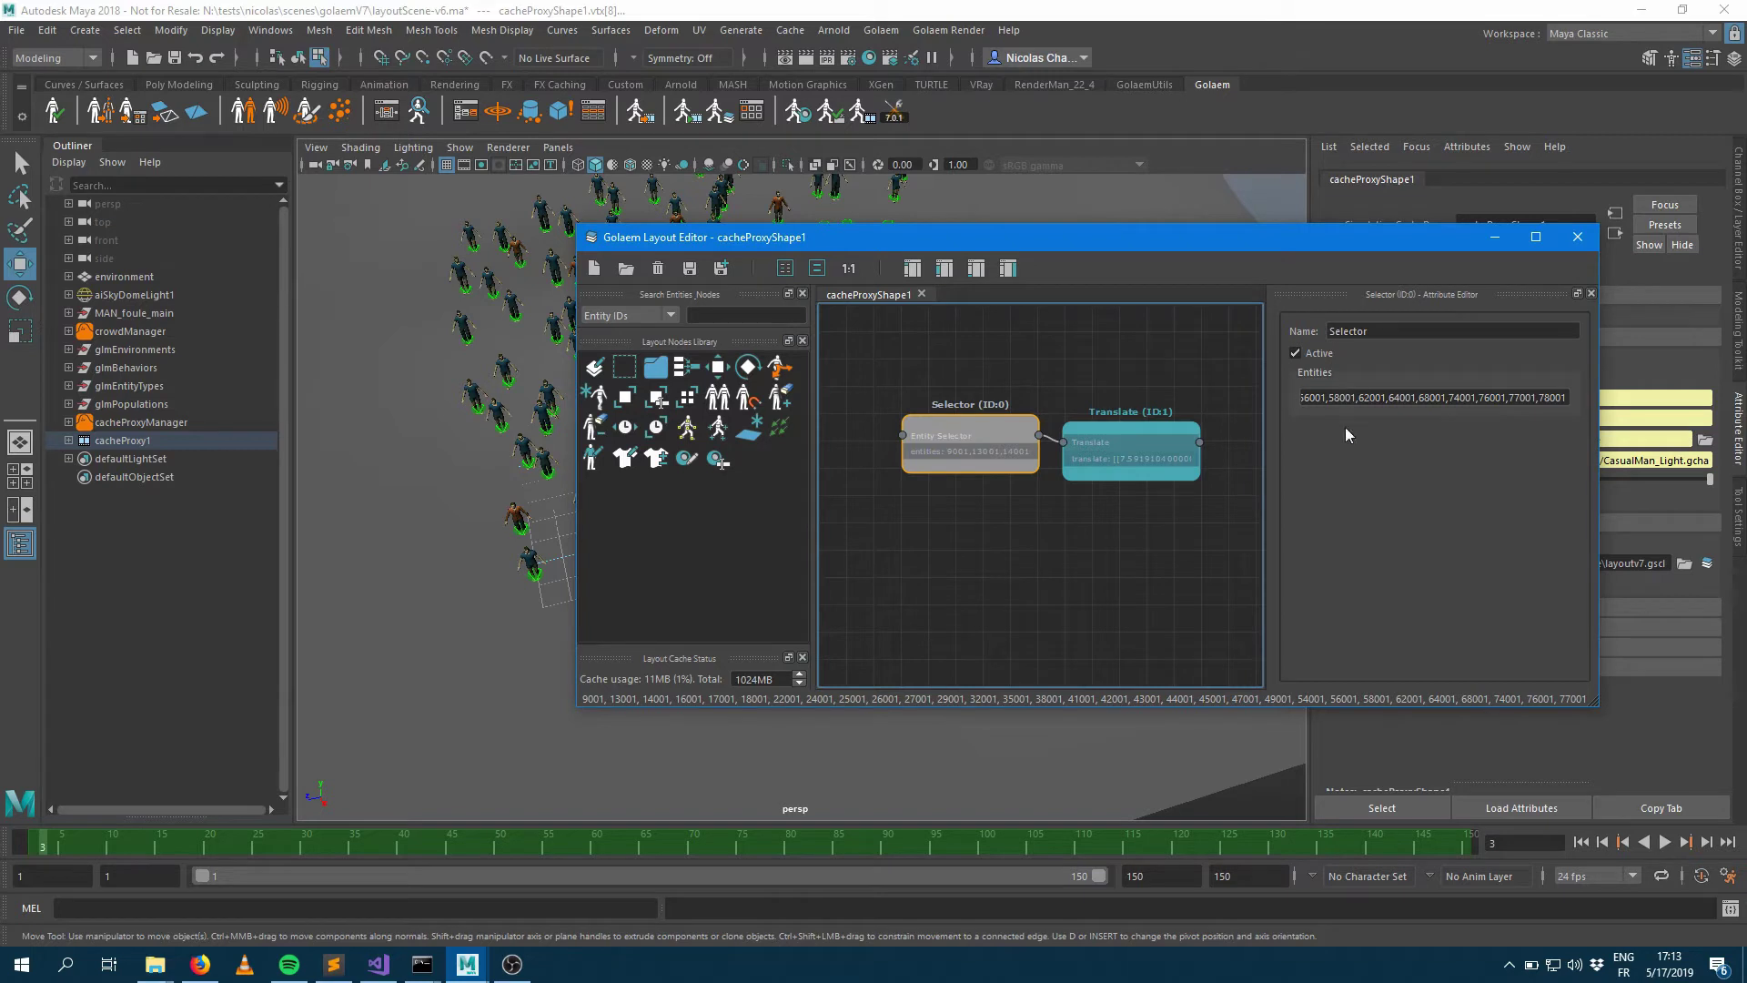
left_click(1132, 437)
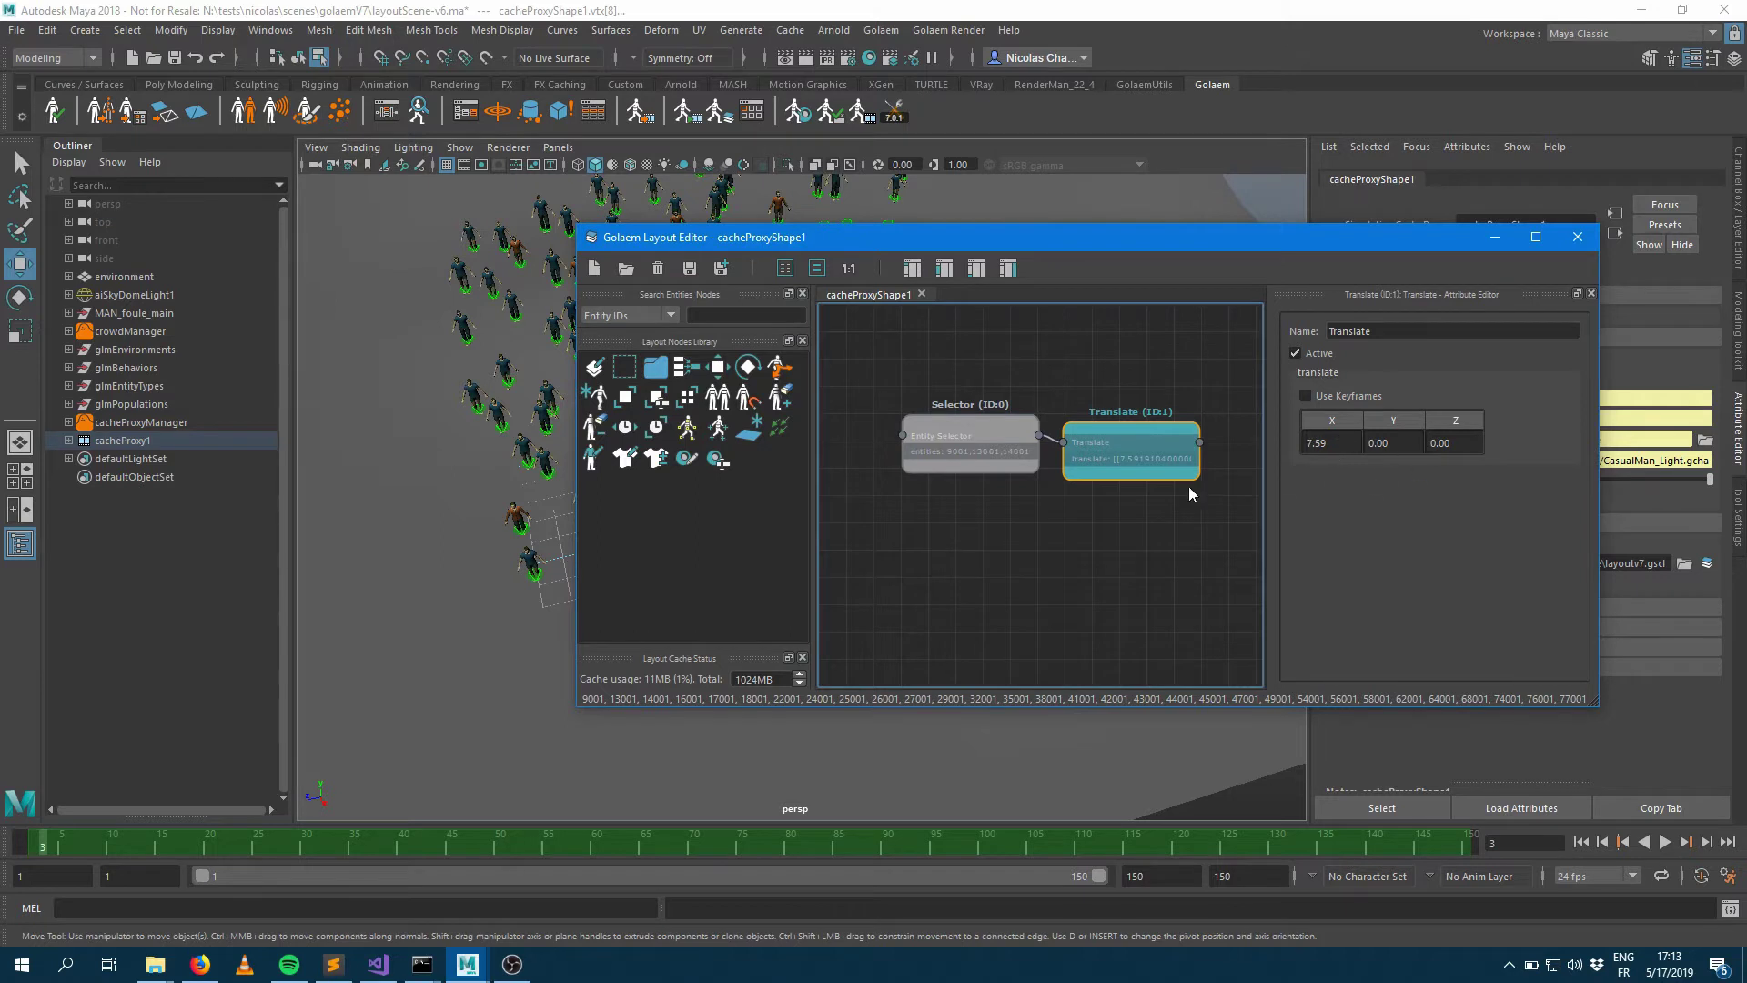
right_click(1125, 435)
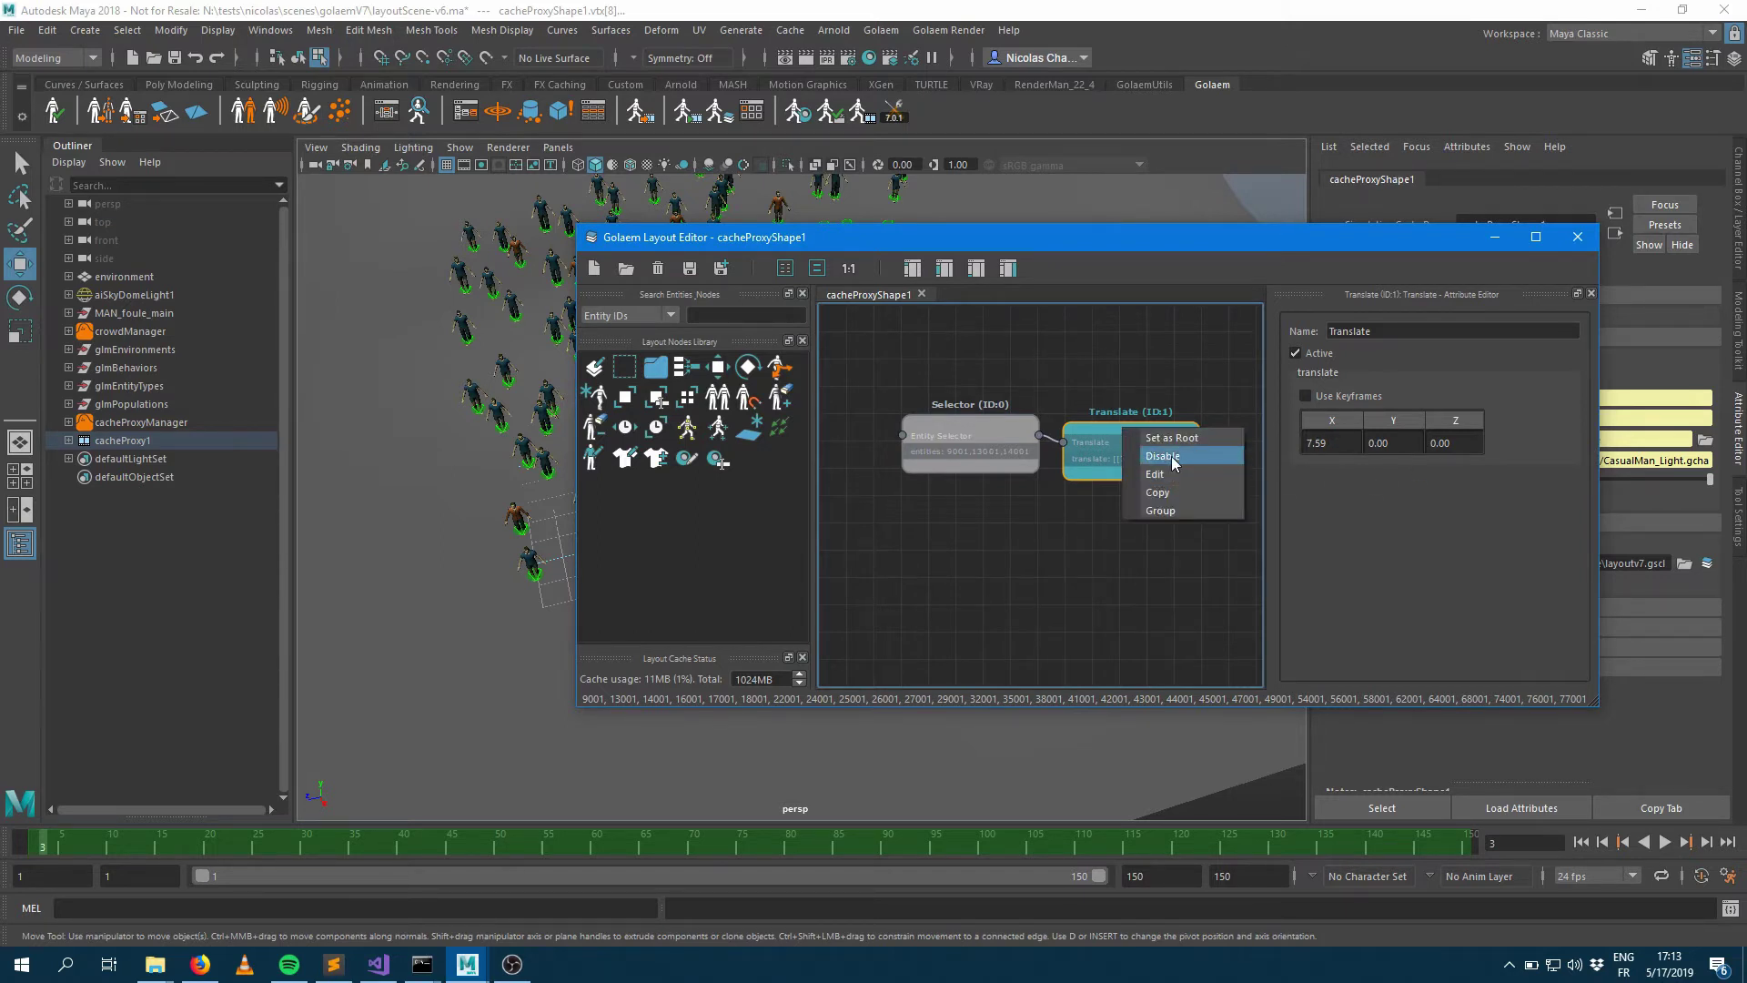
left_click(1096, 572)
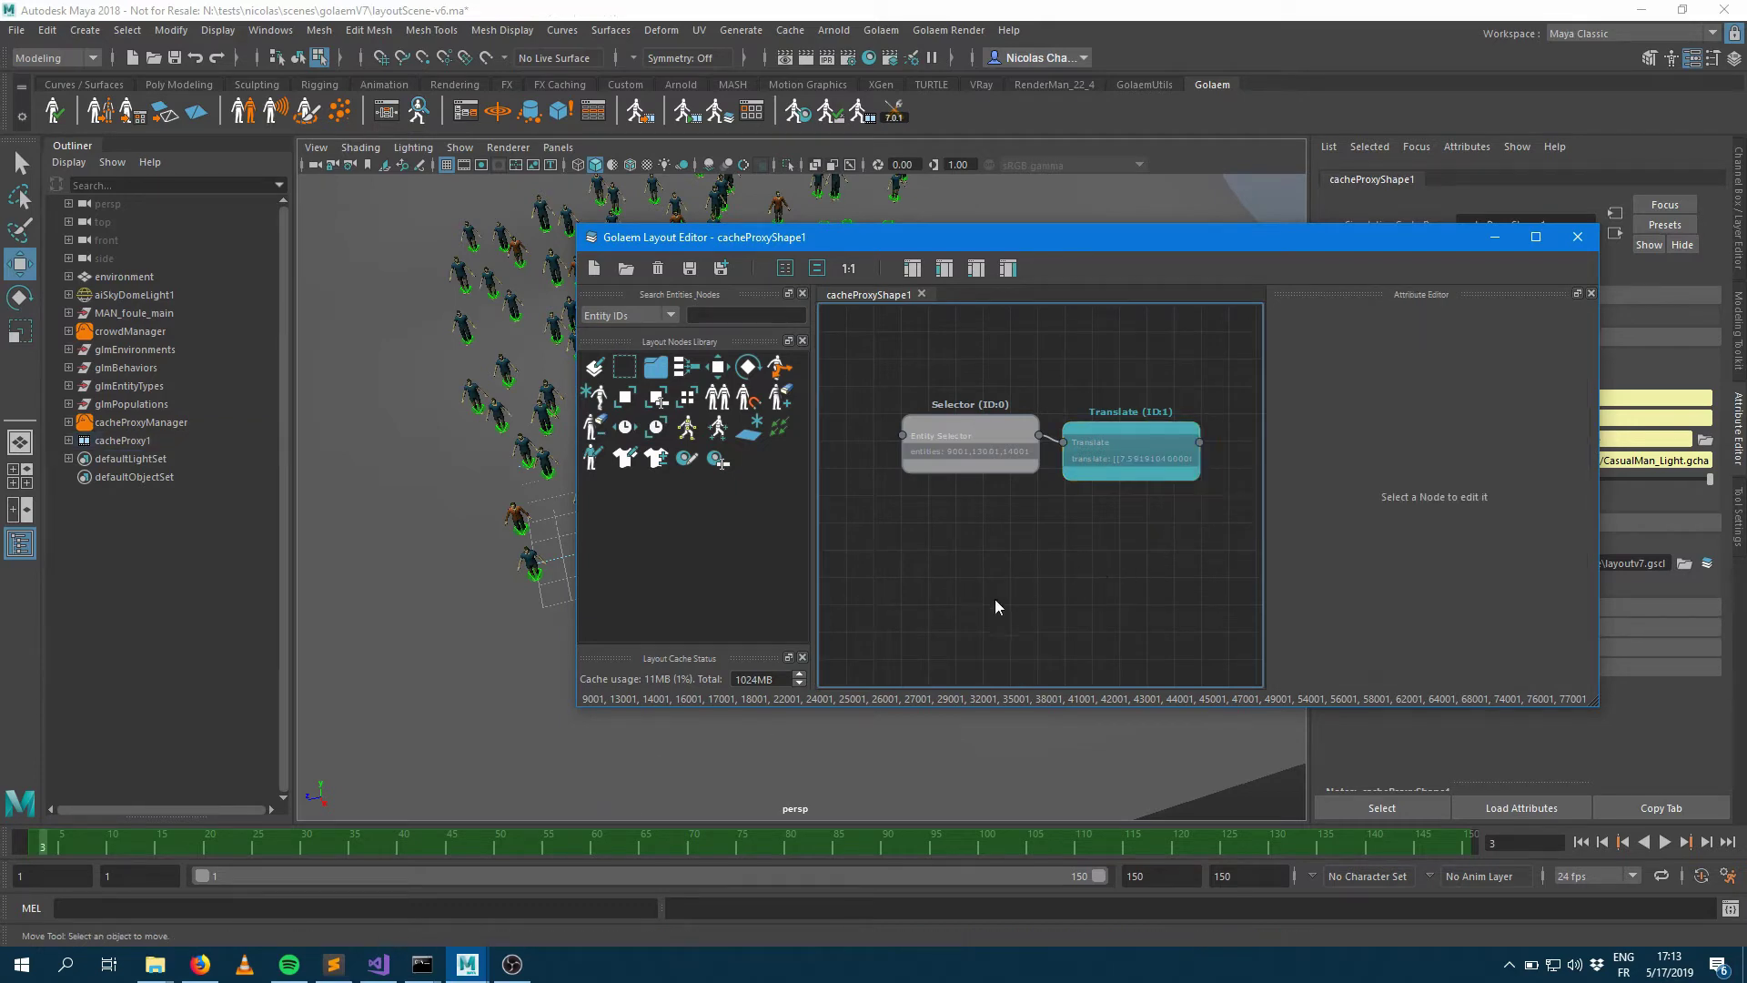
Step: Switch to the Golaem 6 Maya window and toggle the Rotate layout operation off and back on
mouse_move(467, 965)
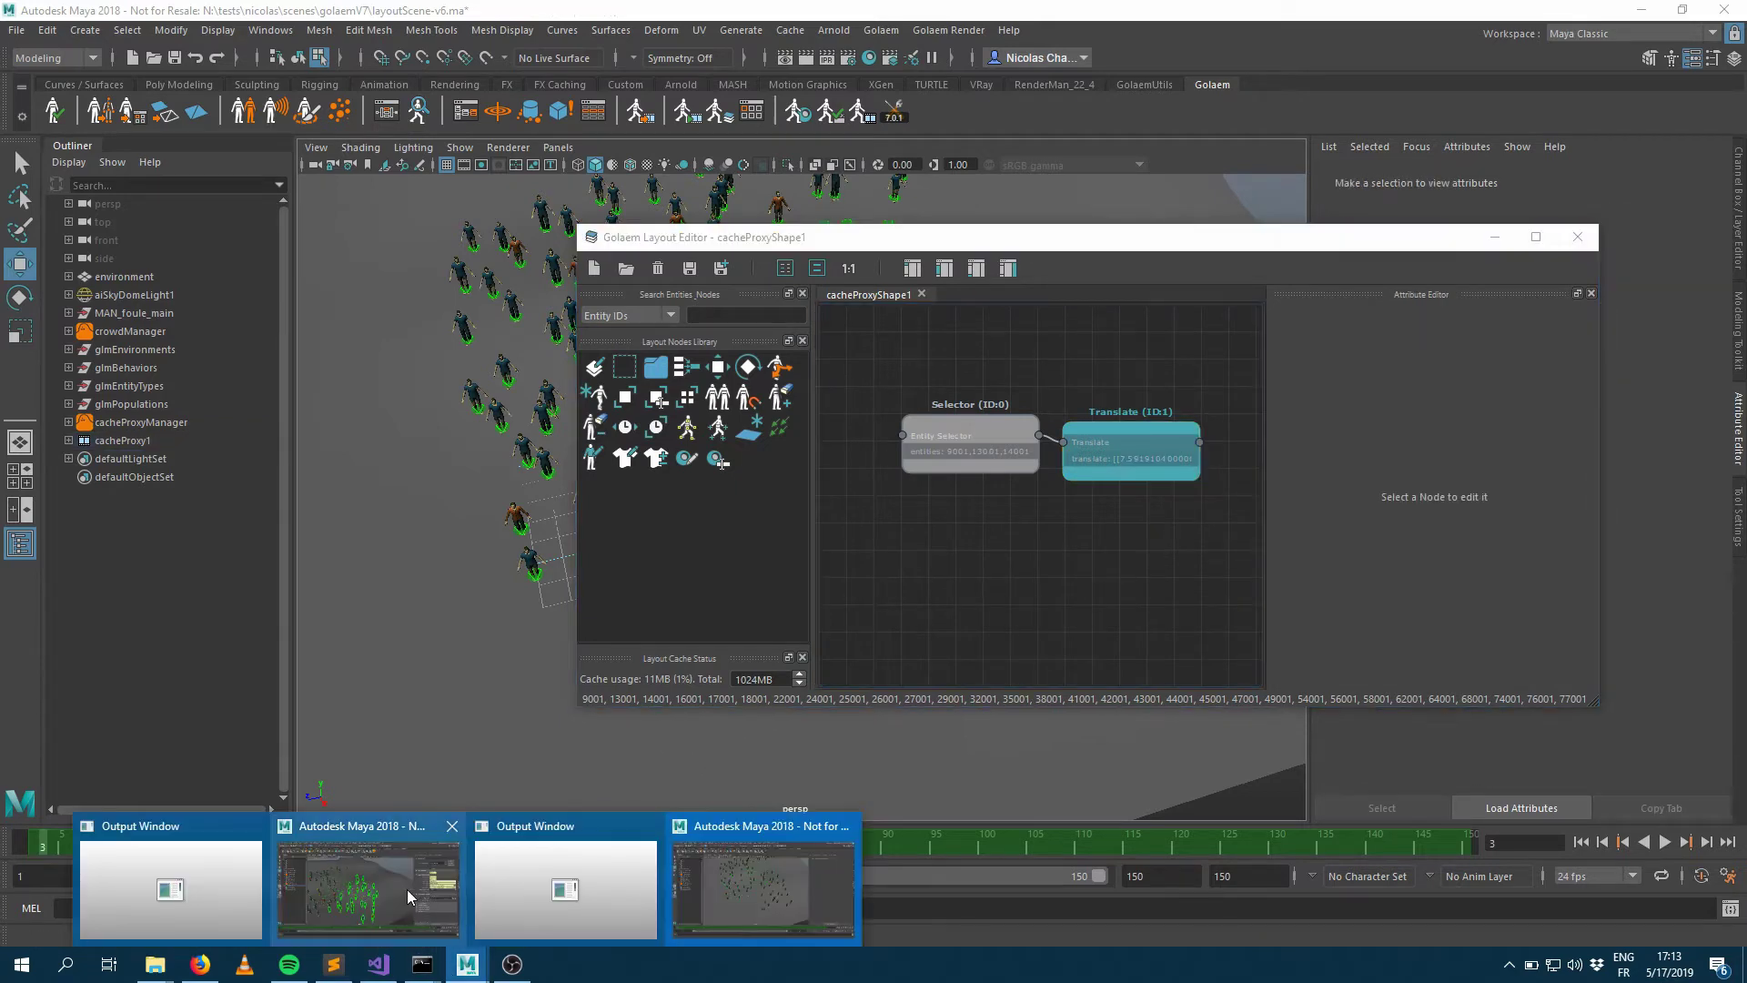
left_click(406, 888)
left_click(1235, 282)
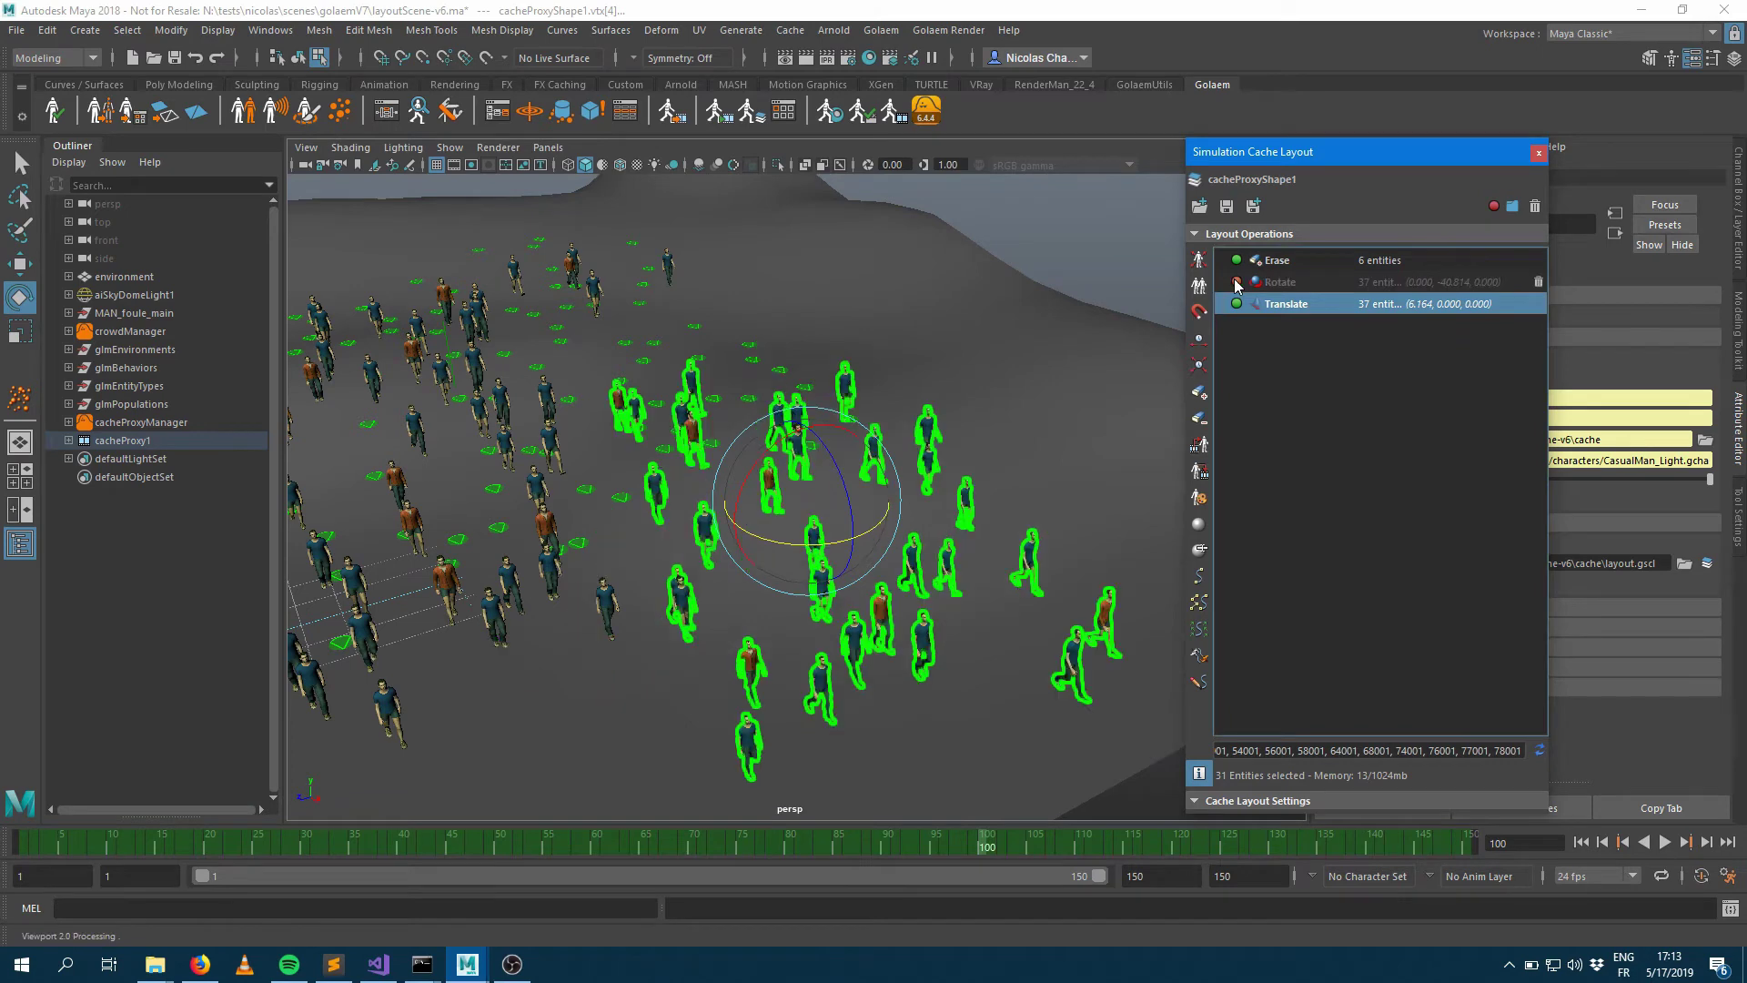
left_click(1235, 282)
left_click(1236, 282)
left_click(1235, 282)
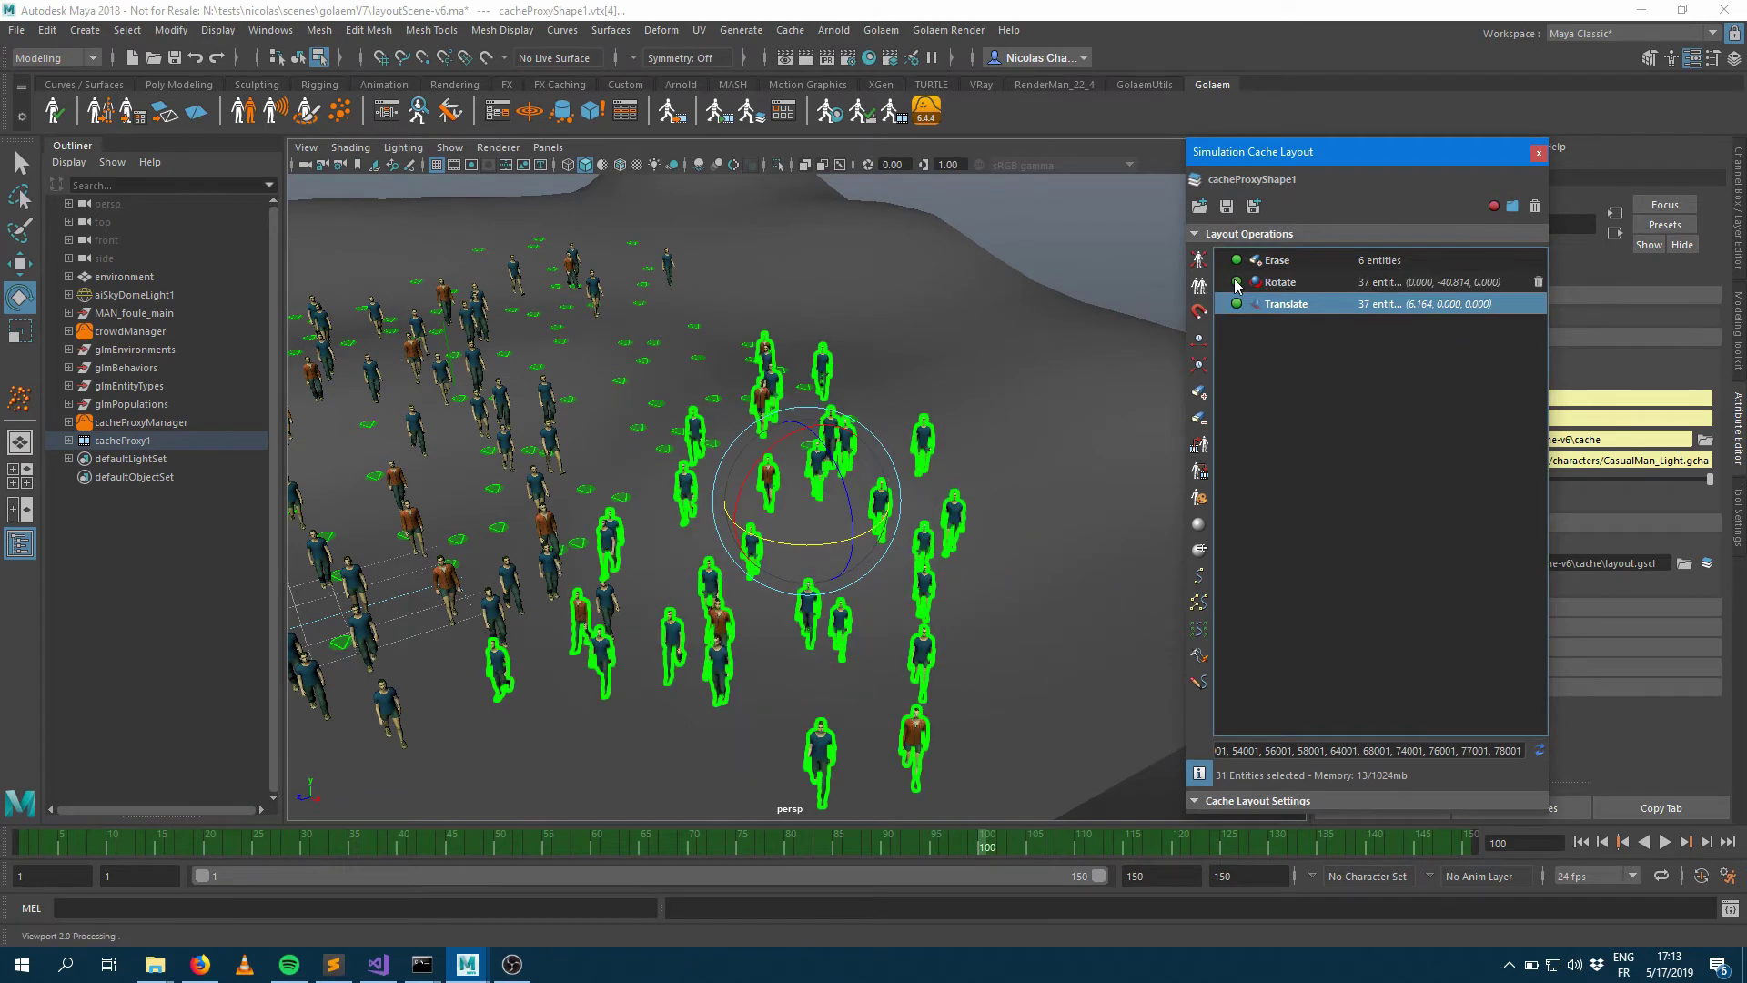
Step: Switch back to the Golaem 7 Maya window and check the Disable command available for the Translate node
key("alt+Tab")
right_click(1139, 452)
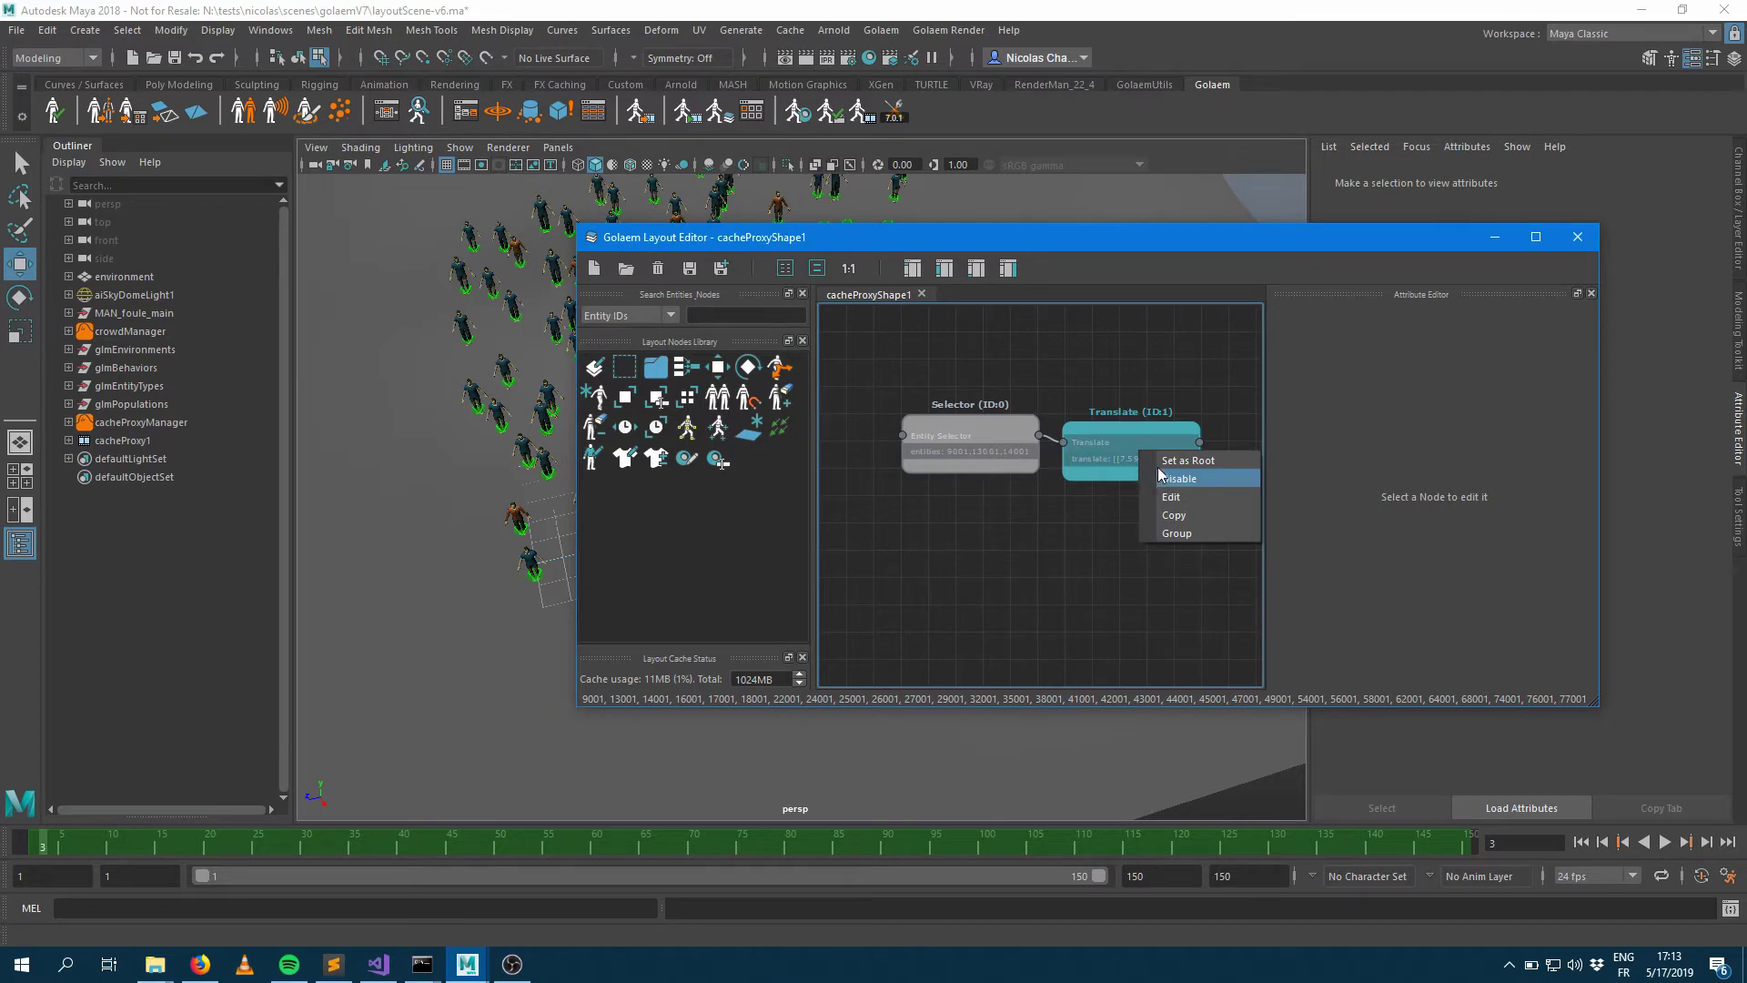
left_click(1098, 253)
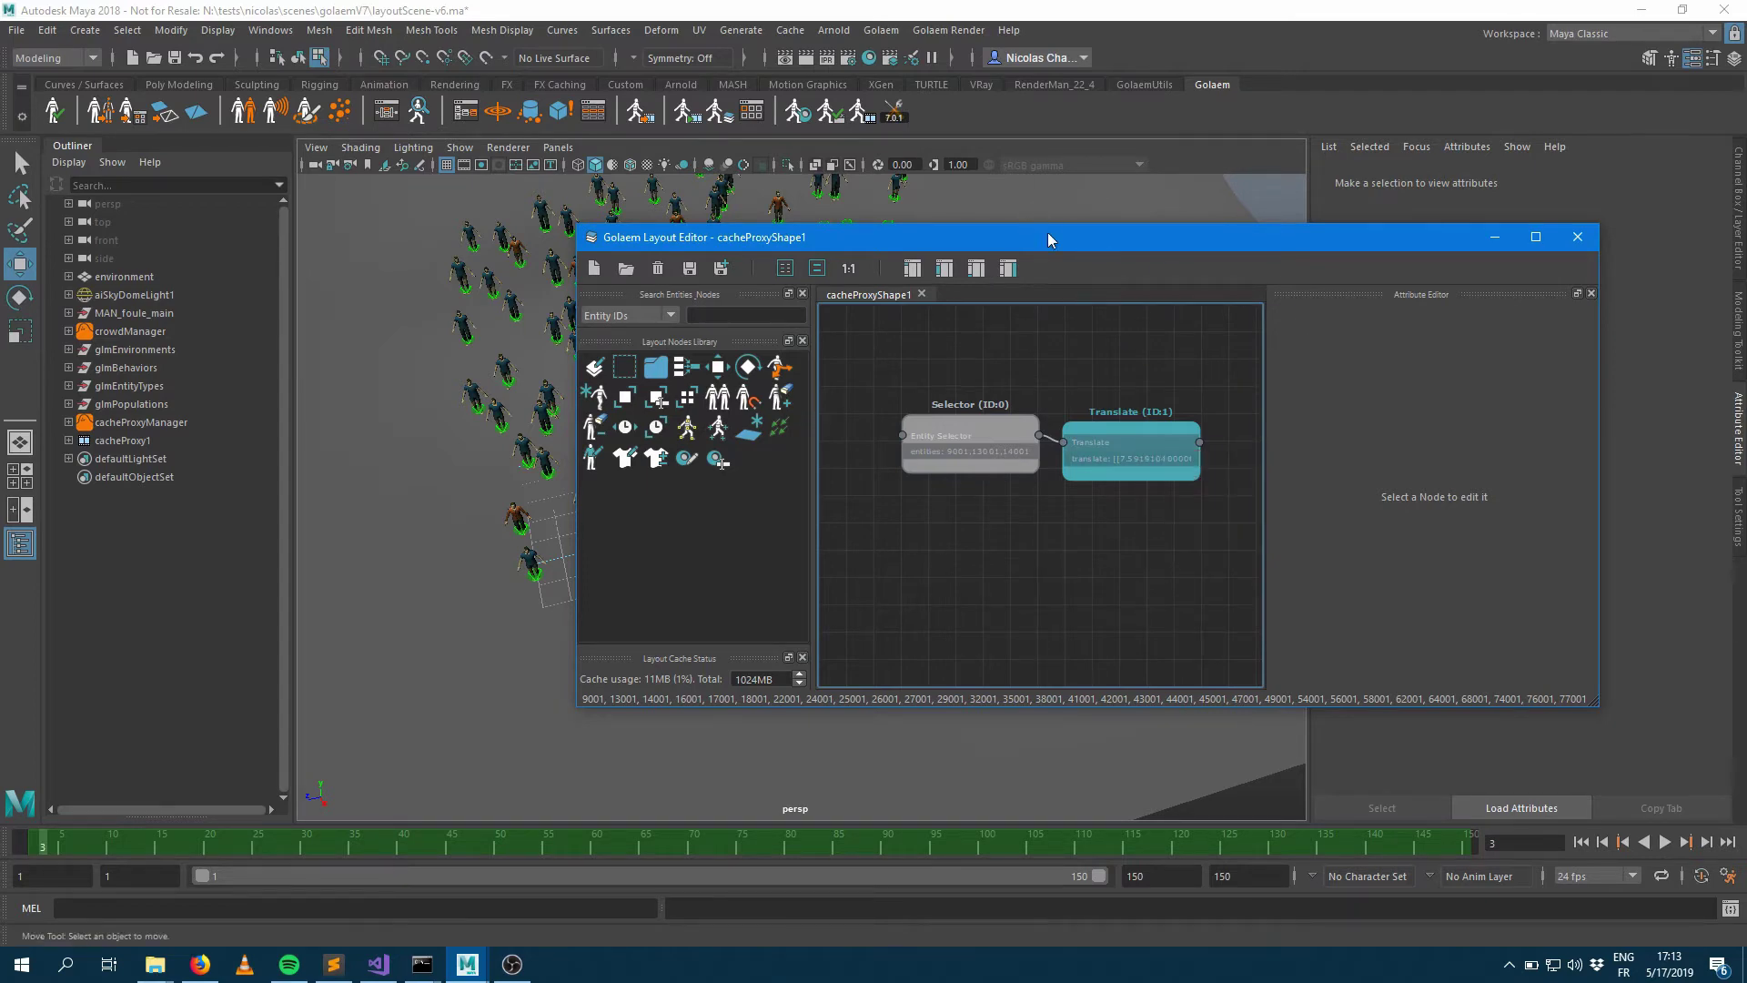
Step: With the Translate node selected, rotate its group of characters about -20 degrees around Y and bring the Rotate node into view
left_click_drag(1048, 237, 1079, 638)
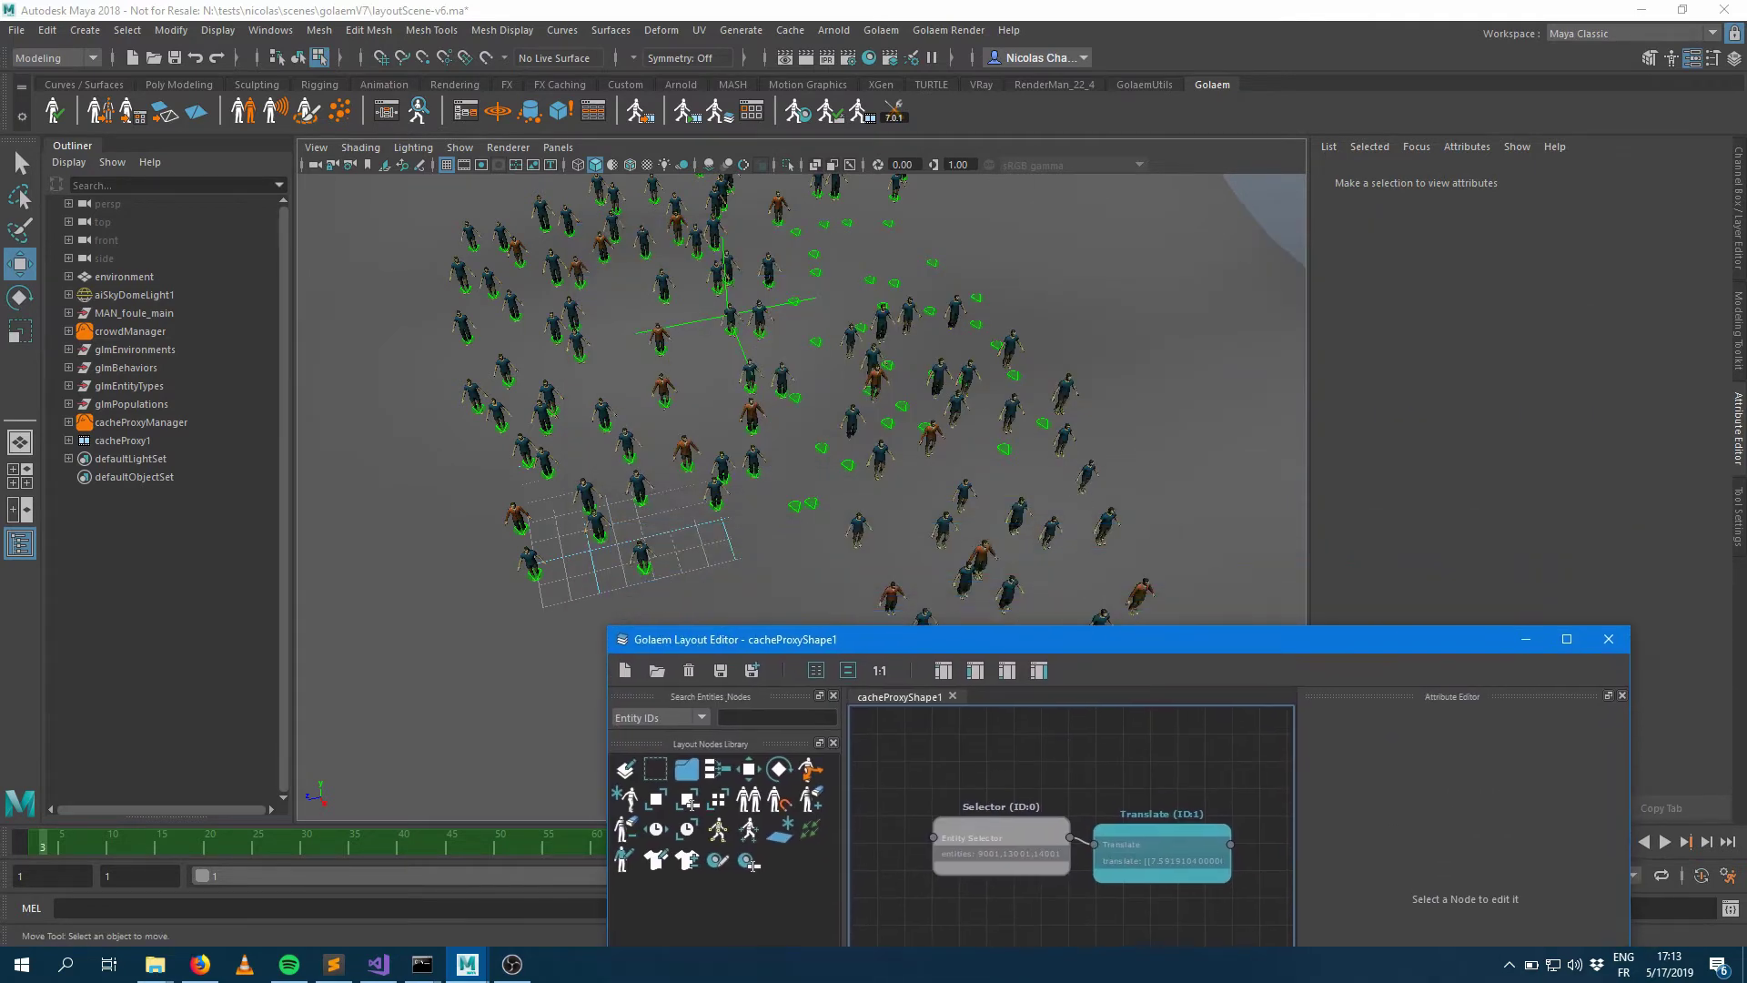
left_click(1166, 849)
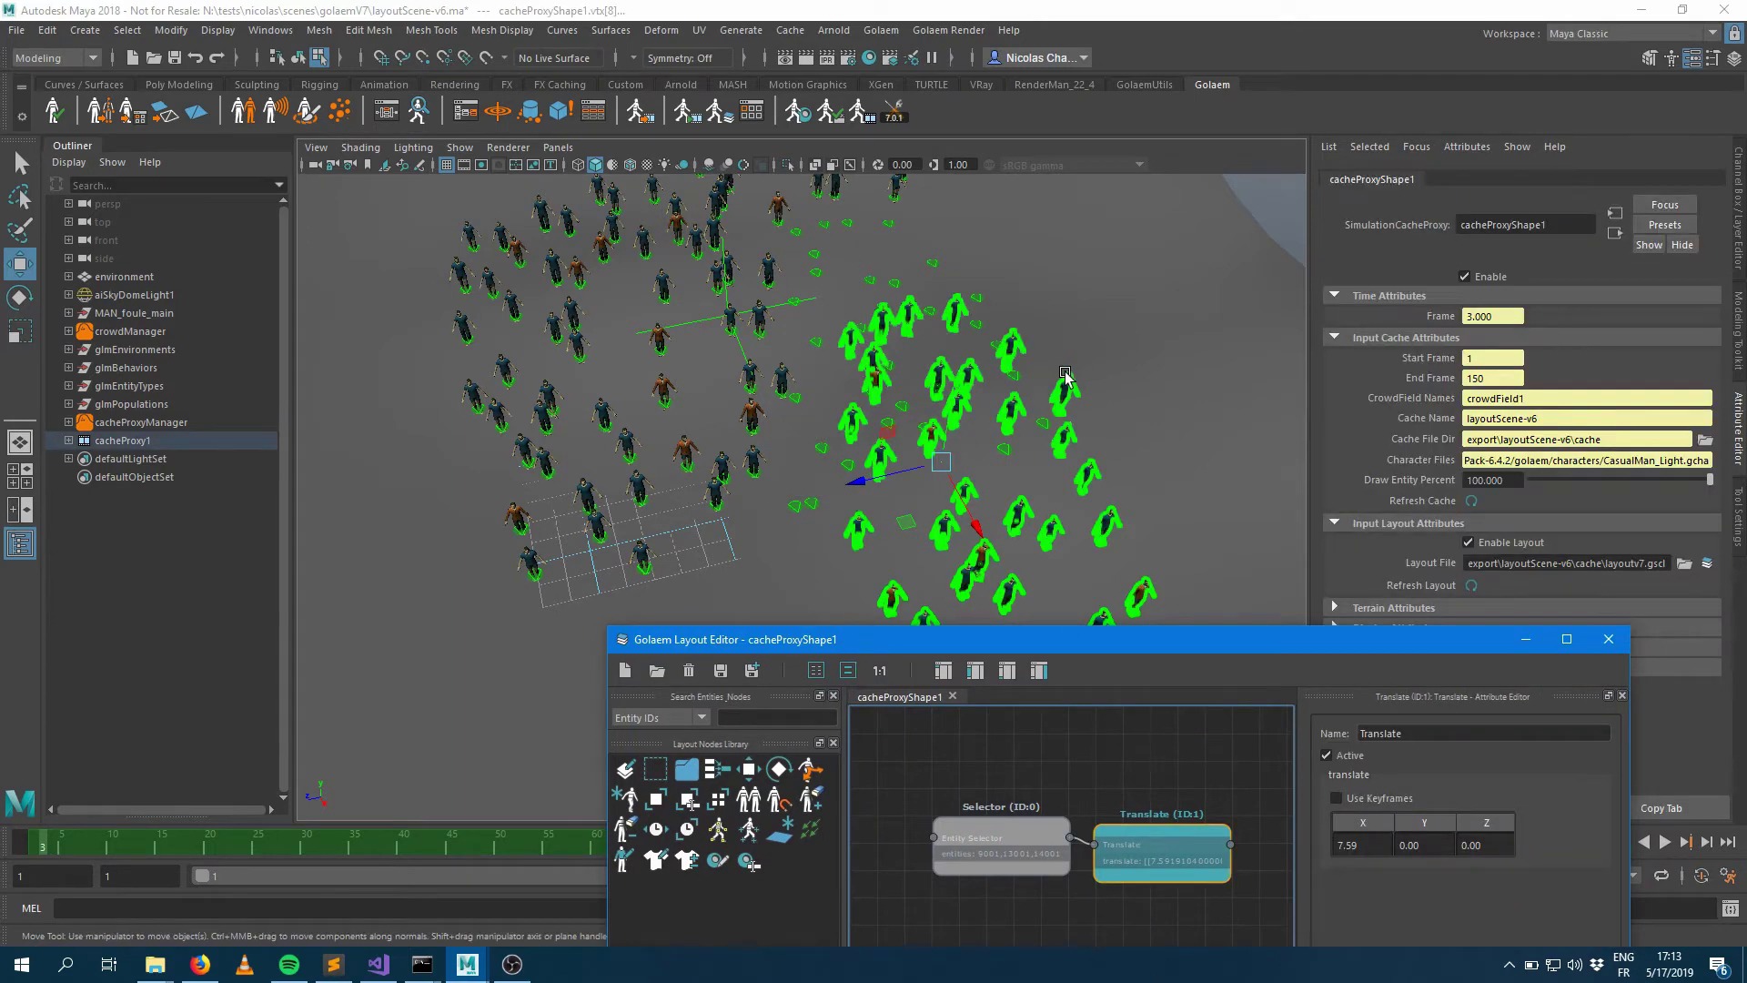
left_click_drag(1072, 375, 1069, 300, "alt")
key("e")
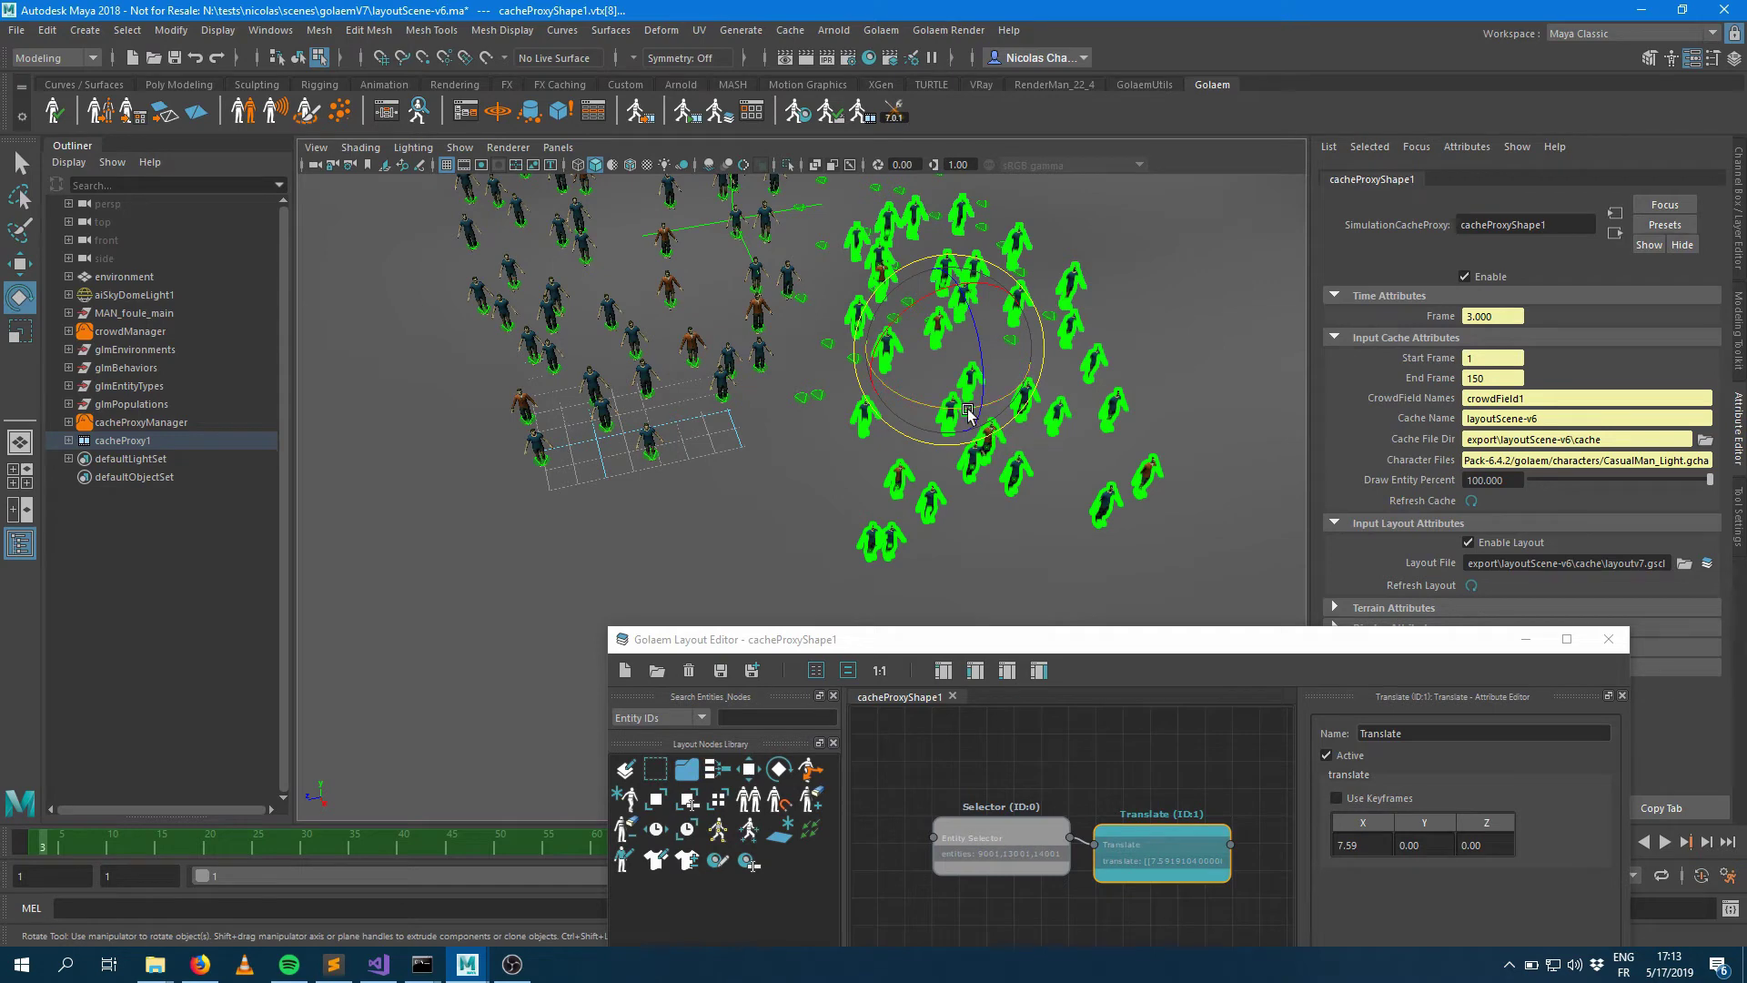
left_click_drag(965, 414, 937, 409)
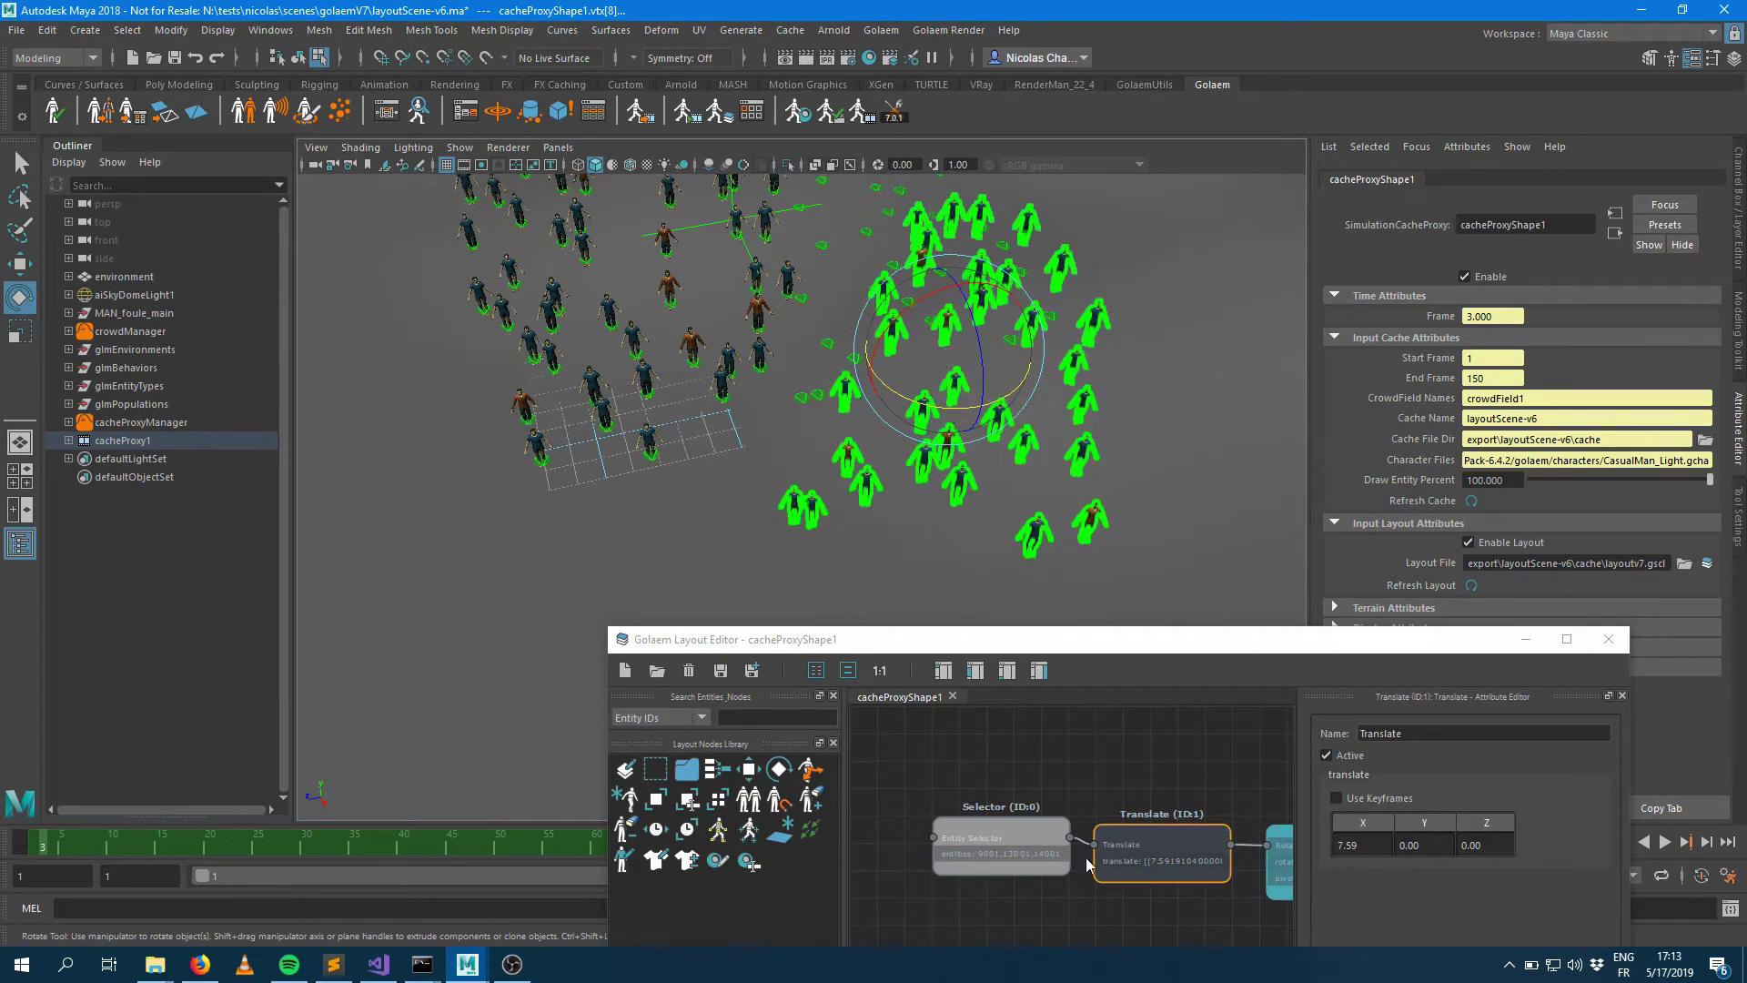
middle_click_drag(1118, 756, 928, 716)
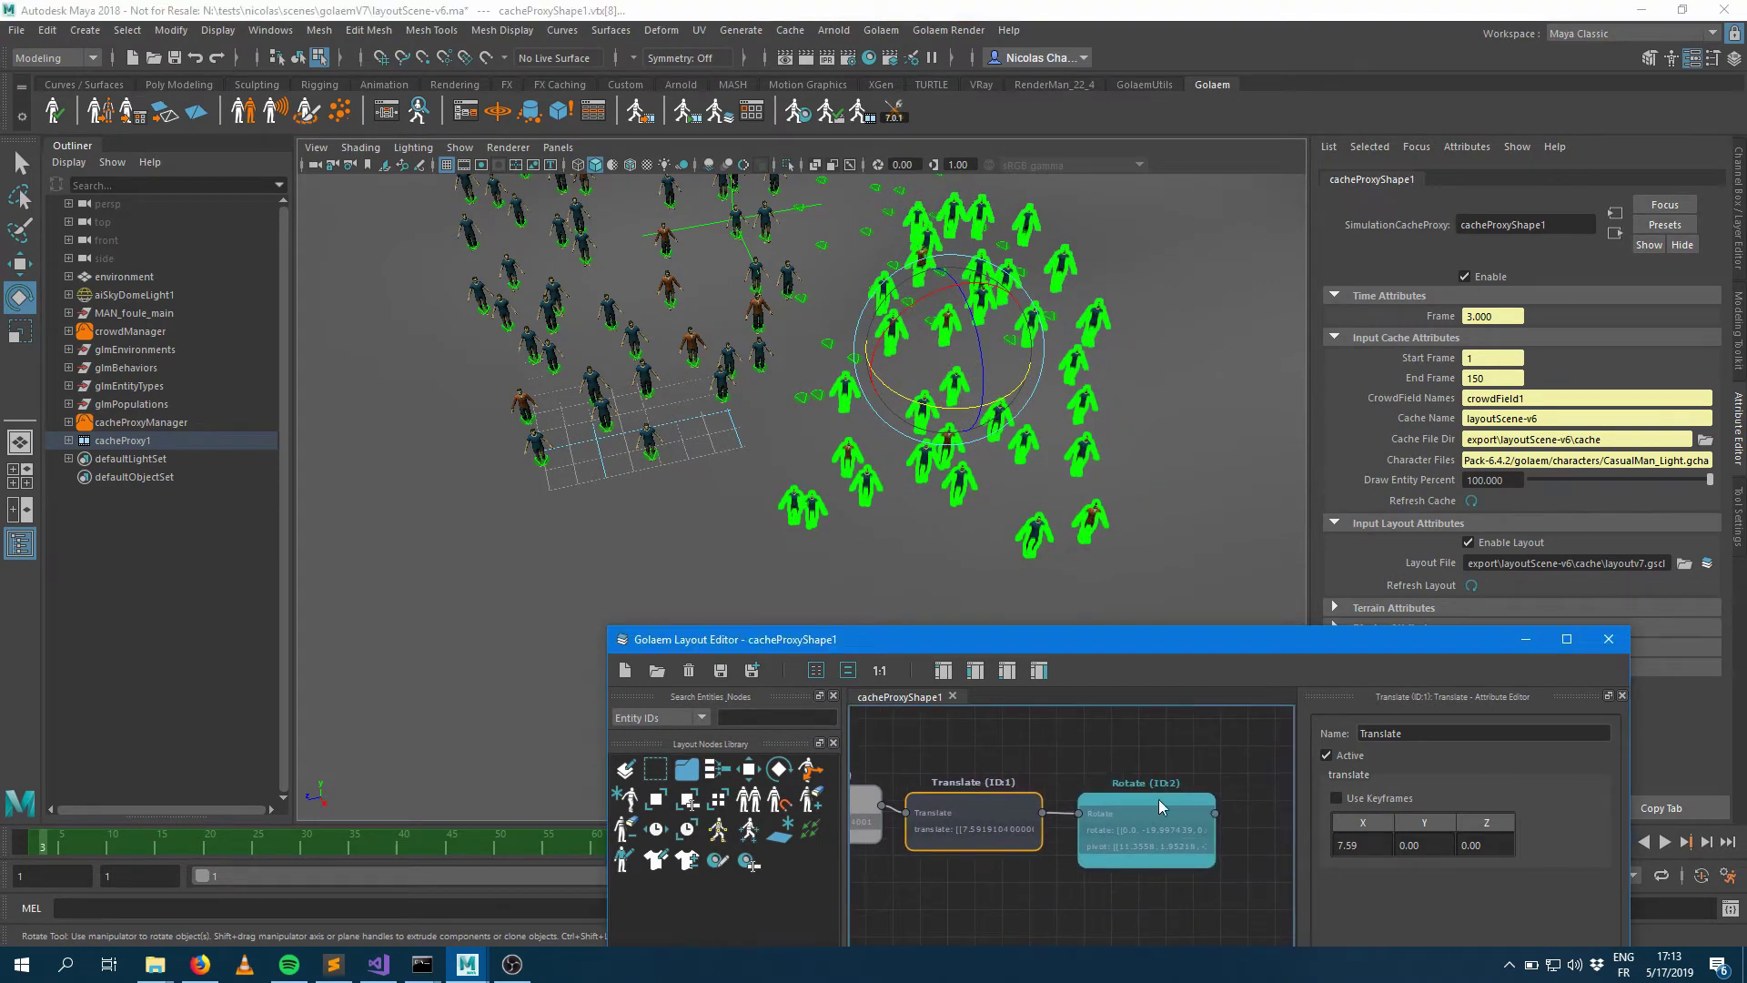
Step: Select the cluster of characters at the far end of the rotated group and widen the Layout Editor window for more graph space
left_click_drag(1175, 394, 996, 455, "alt")
left_click(924, 319)
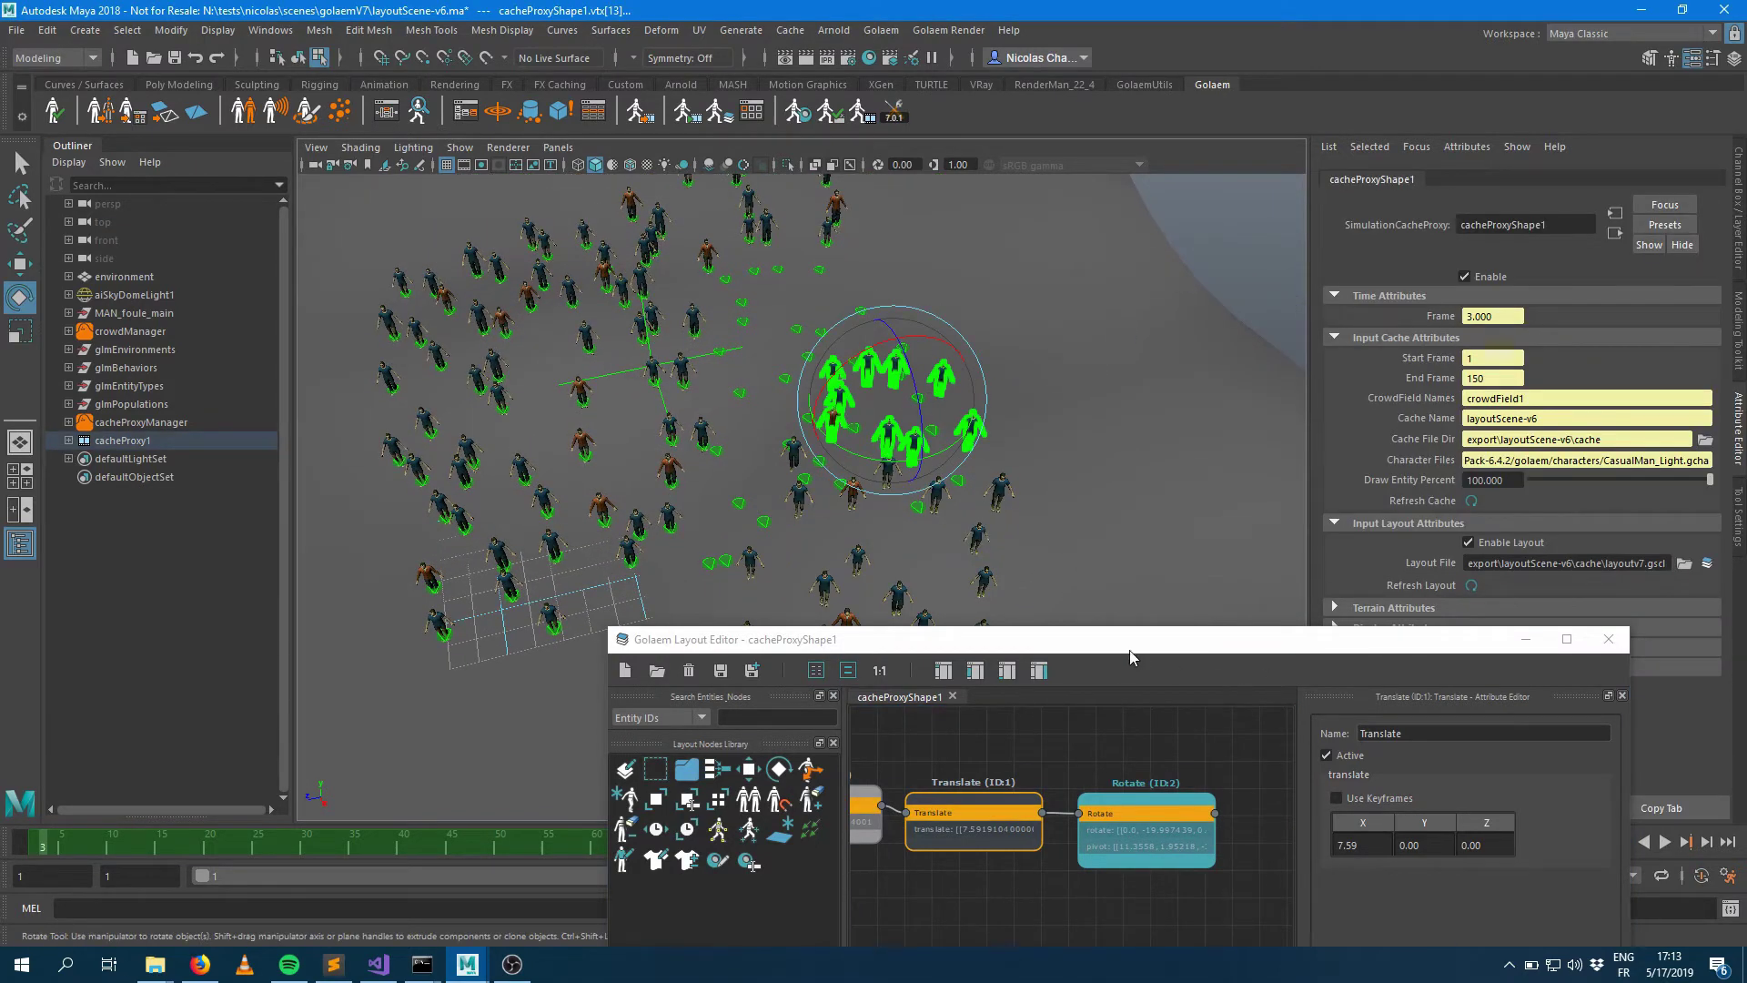
left_click_drag(1111, 646, 826, 424)
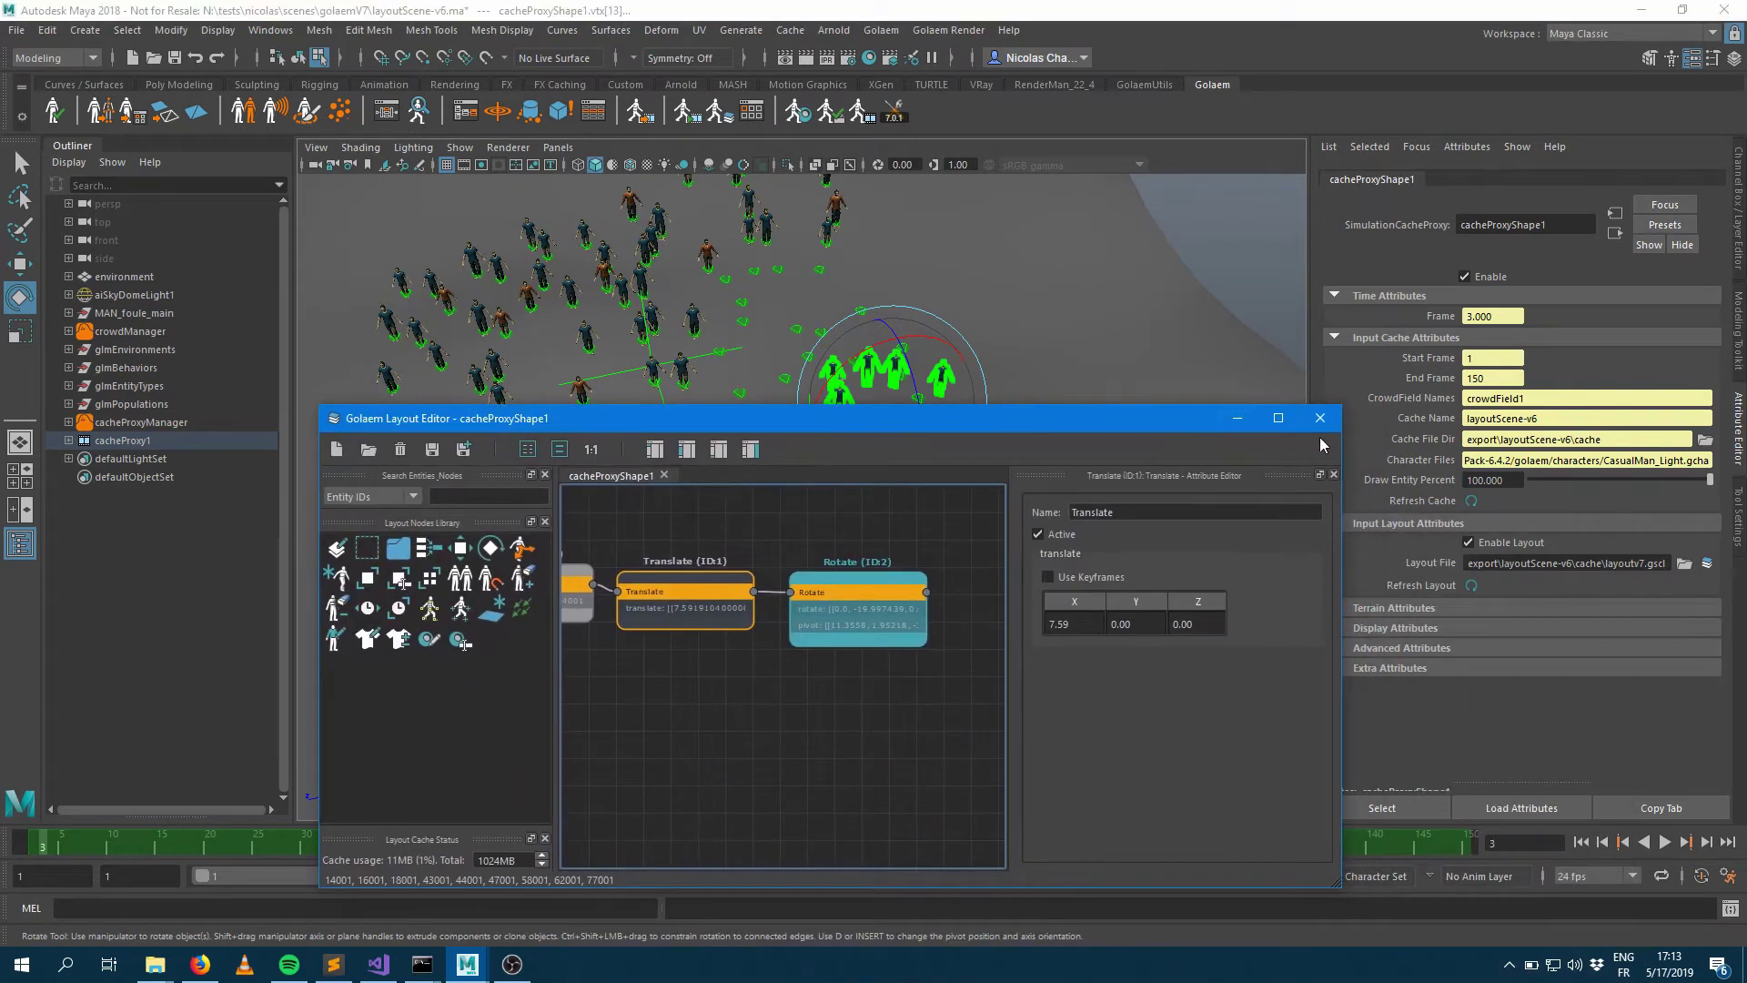
left_click_drag(1341, 523, 1653, 524)
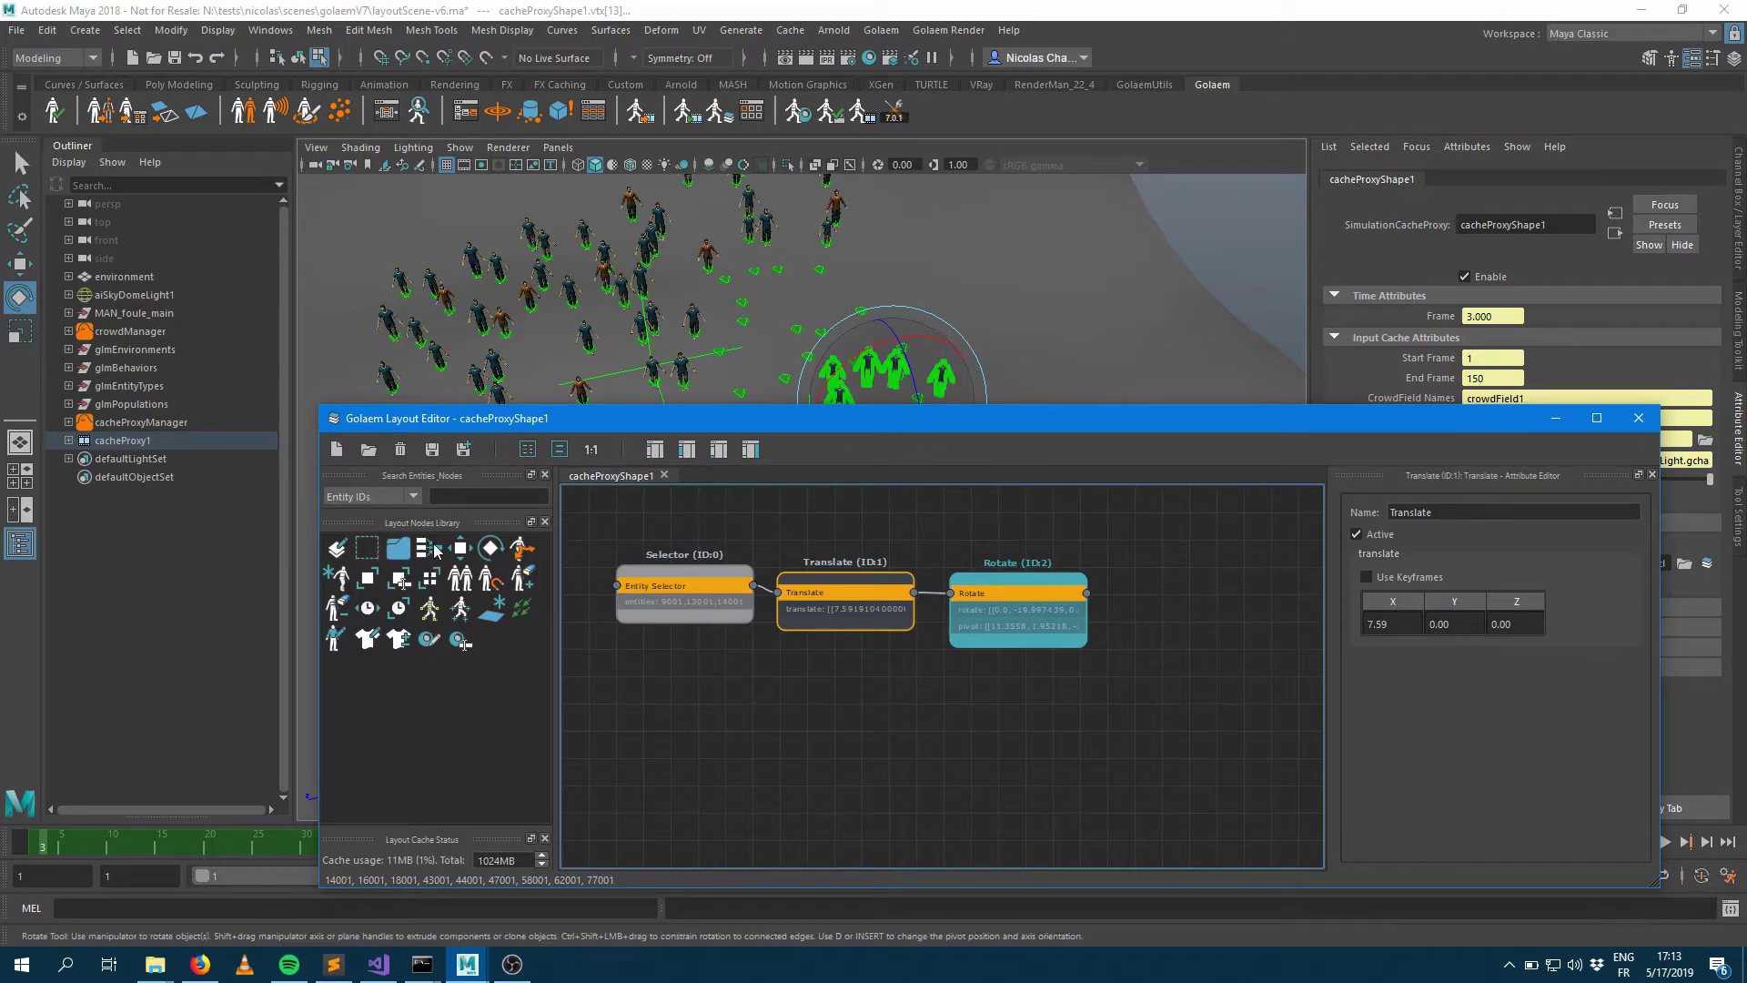
Step: Add a Selector node for the selected characters and a Kill node below the Rotate node, and connect the Selector to the Kill node
left_click_drag(359, 557, 579, 670)
left_click_drag(1018, 744, 1018, 744)
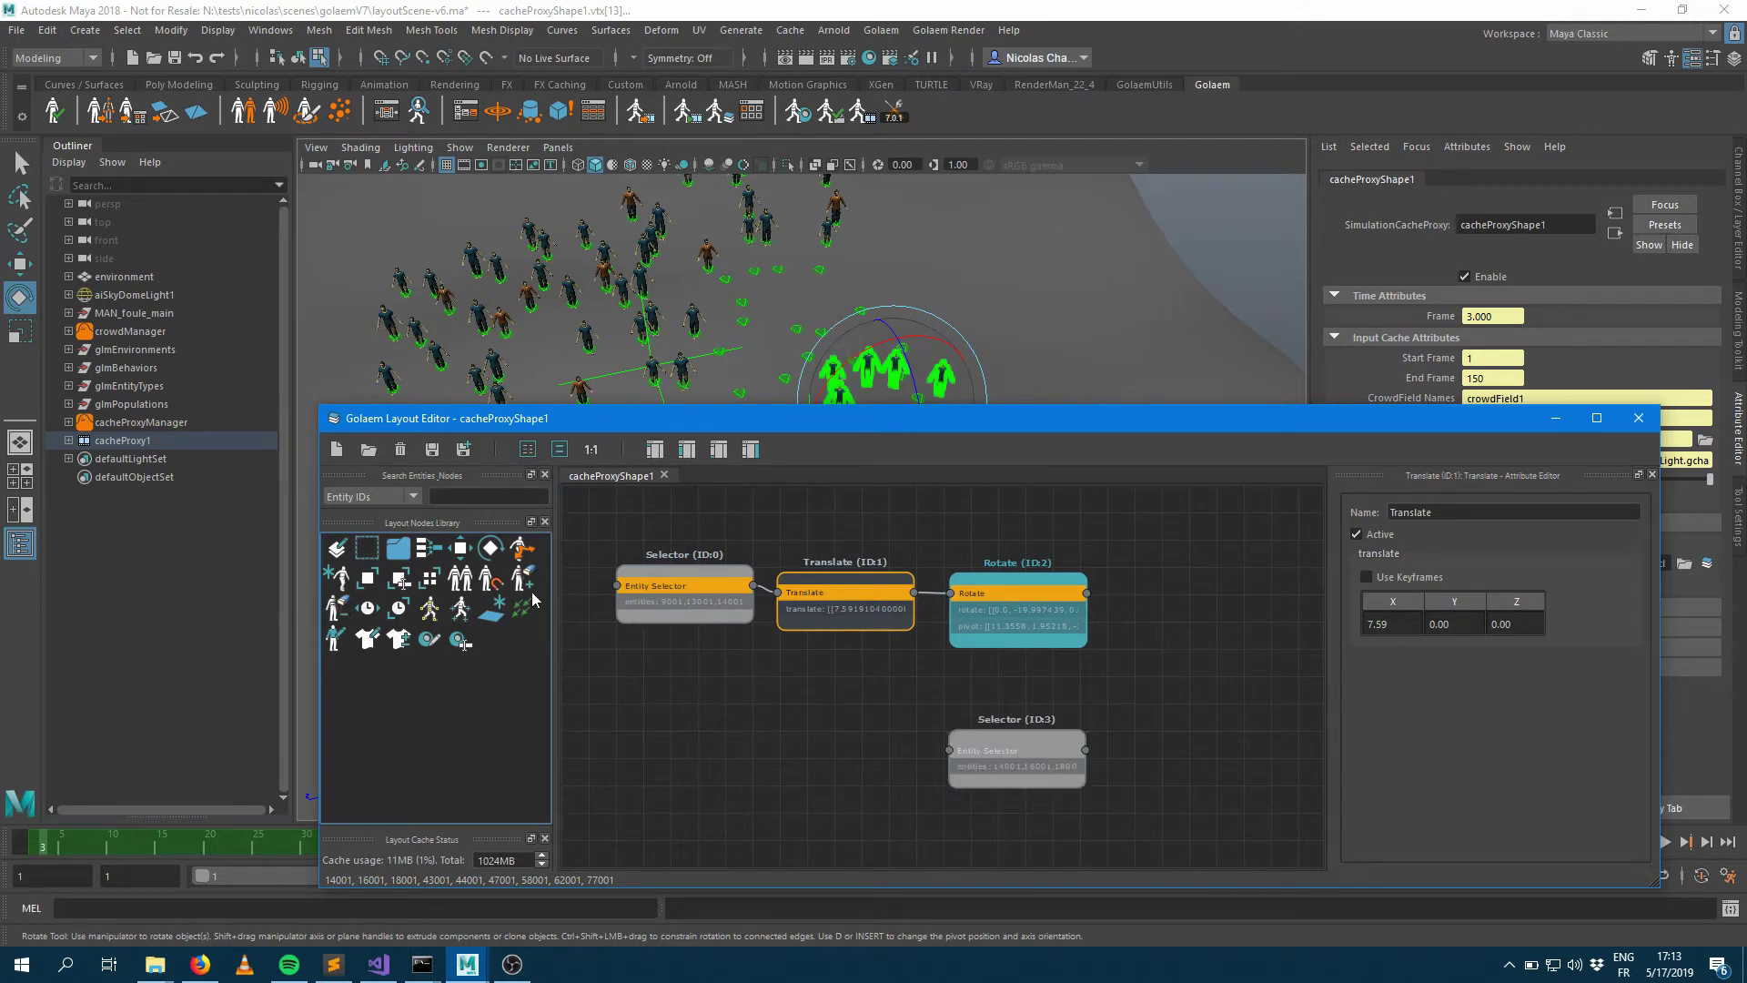
left_click_drag(529, 583, 1197, 769)
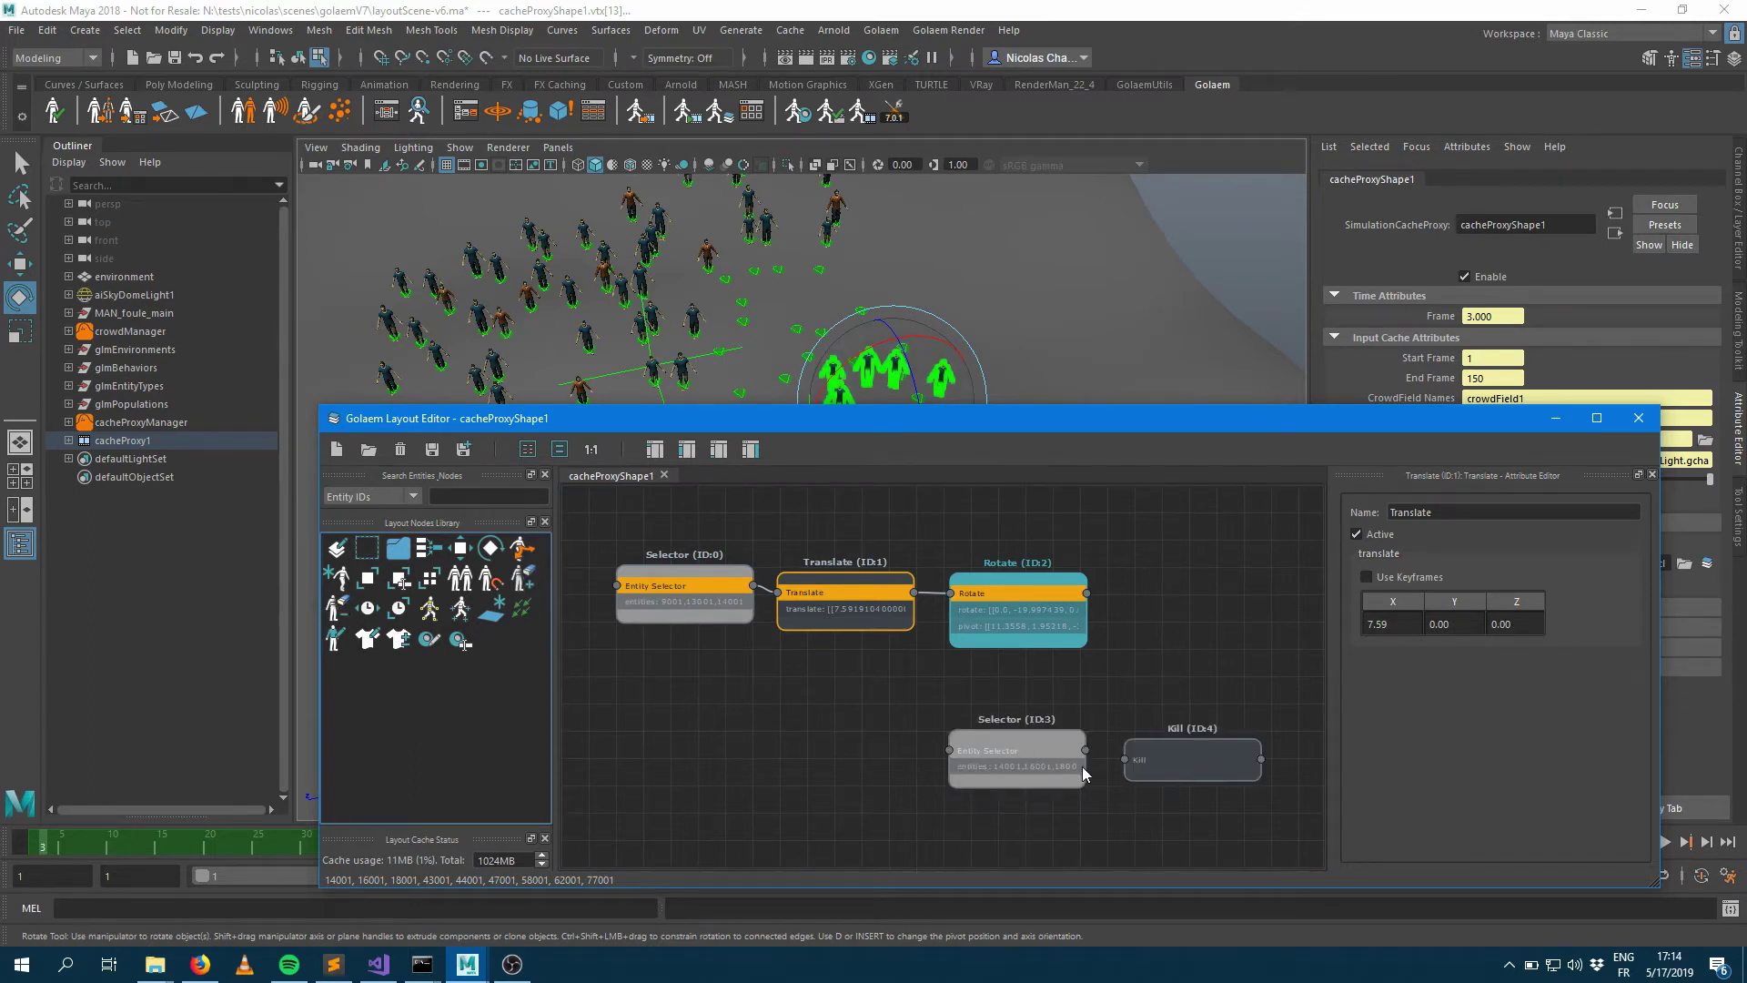
left_click_drag(1086, 749, 1121, 757)
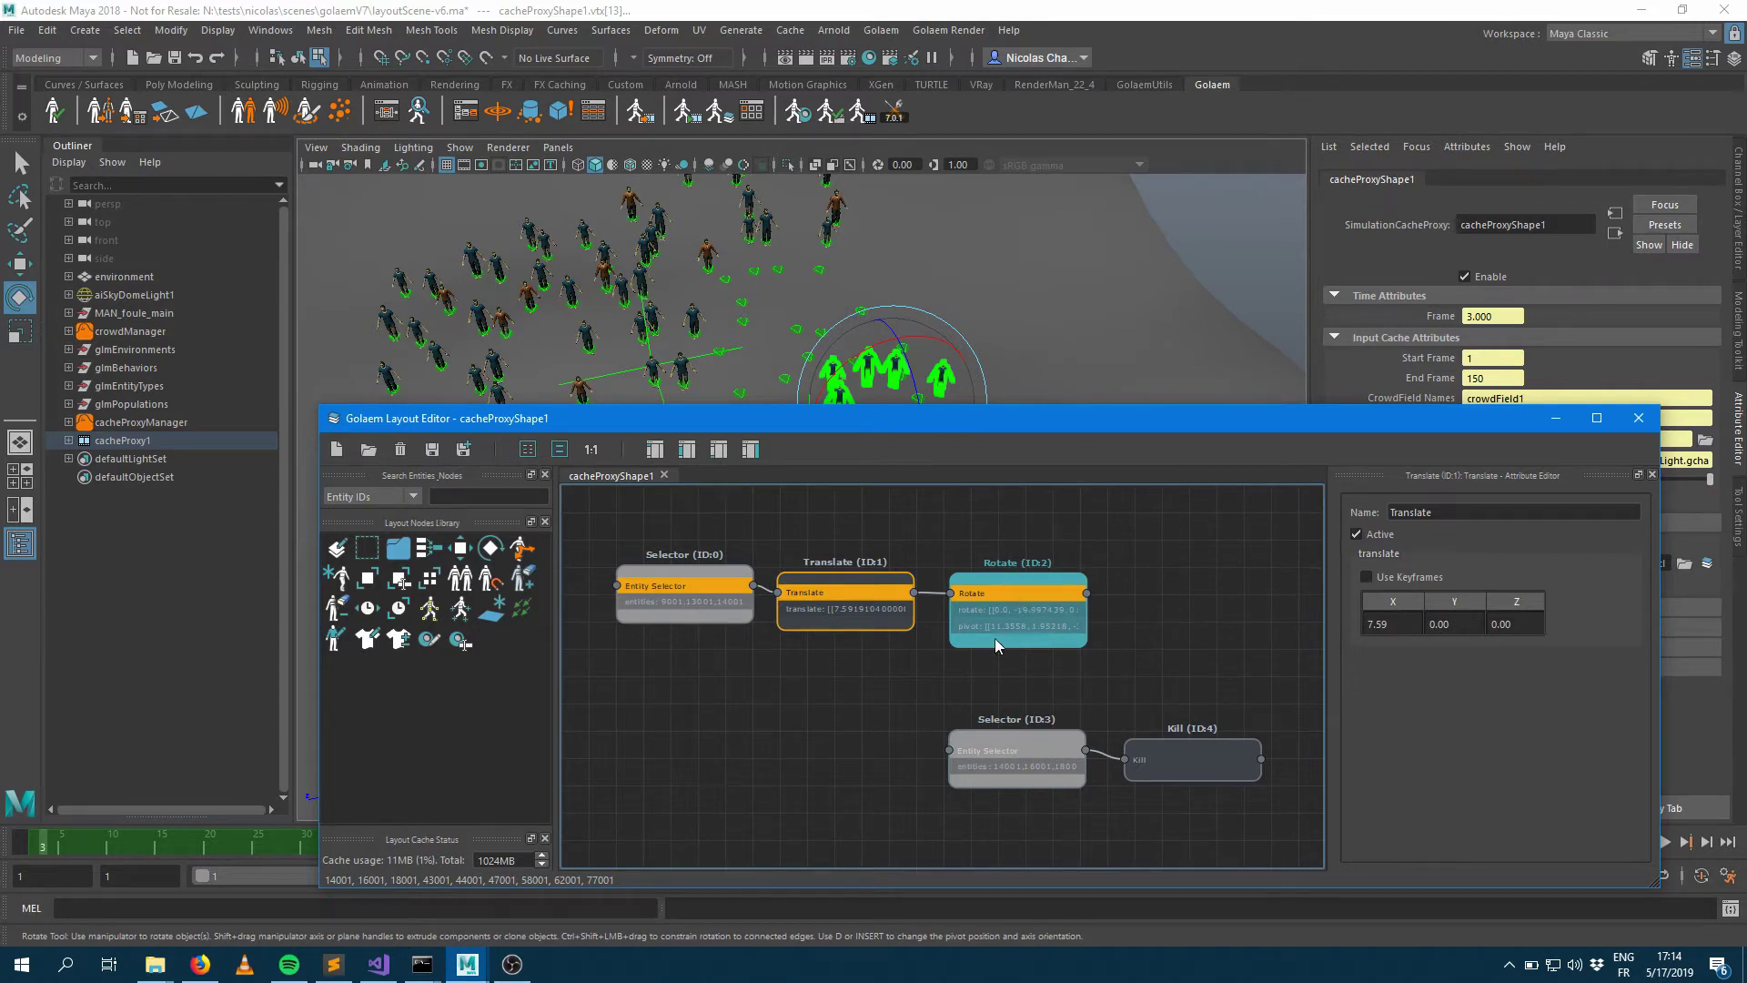
Step: Connect the Rotate node to the new Selector node and set the Kill node as the root of the graph
left_click_drag(1039, 588, 1029, 739)
left_click(1181, 750)
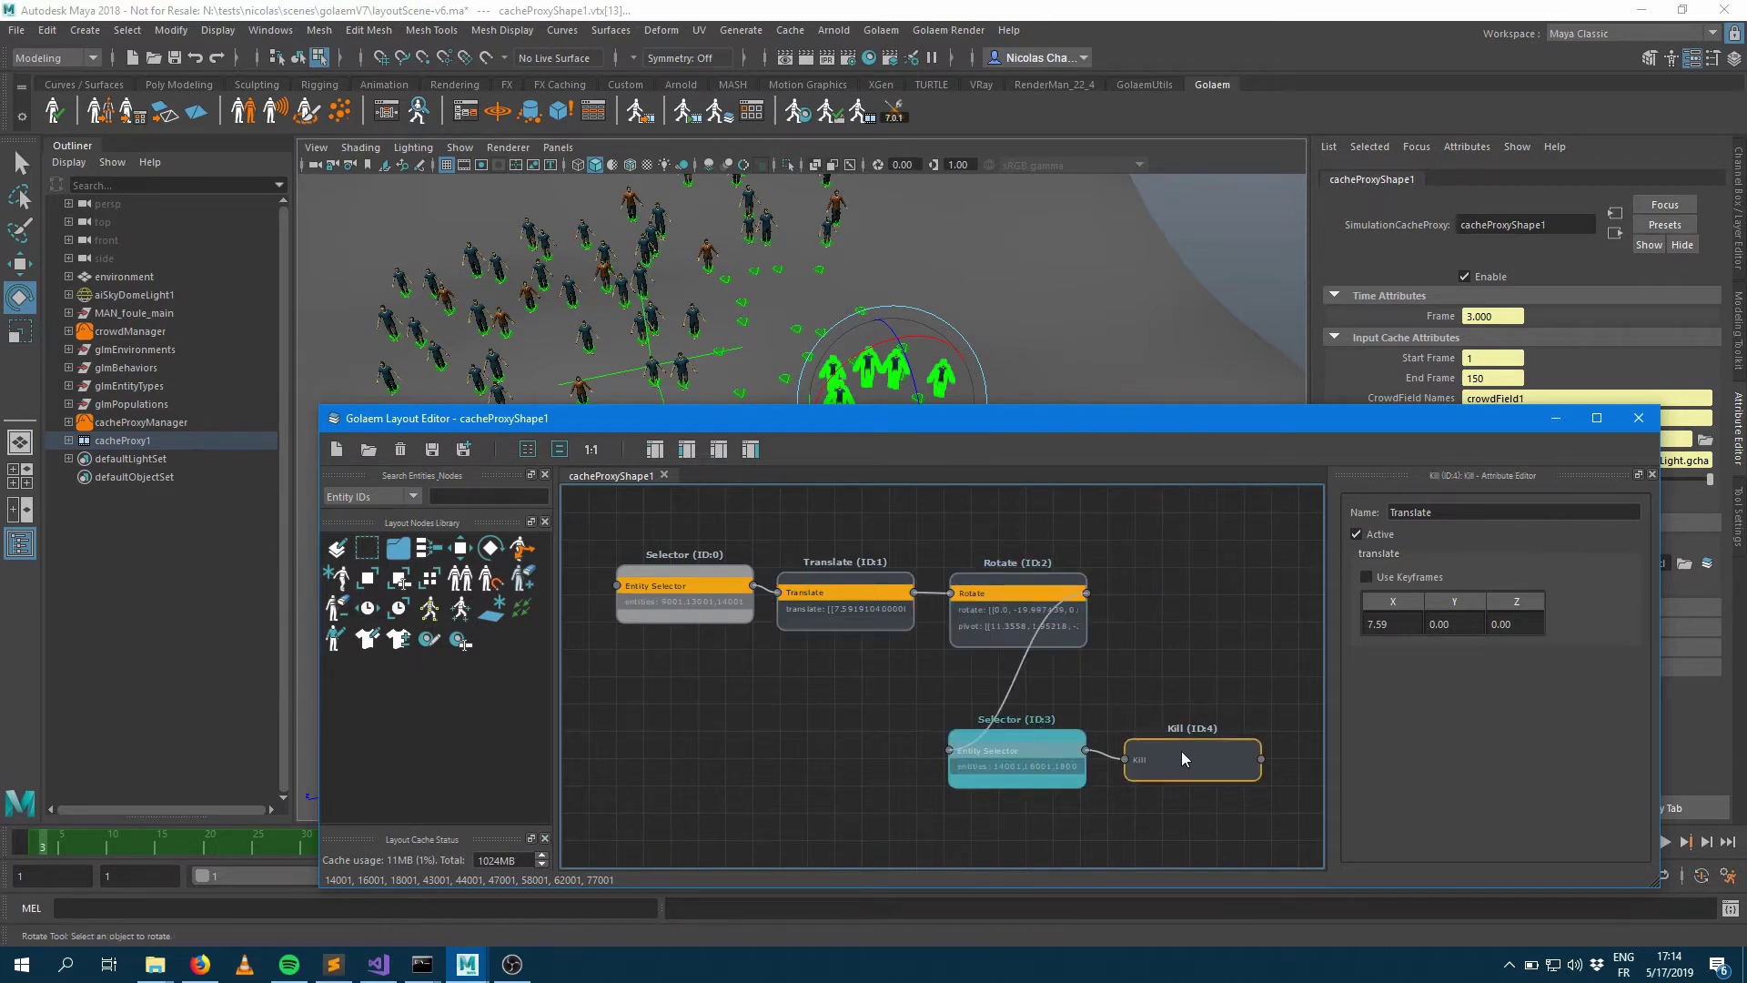
right_click(1230, 752)
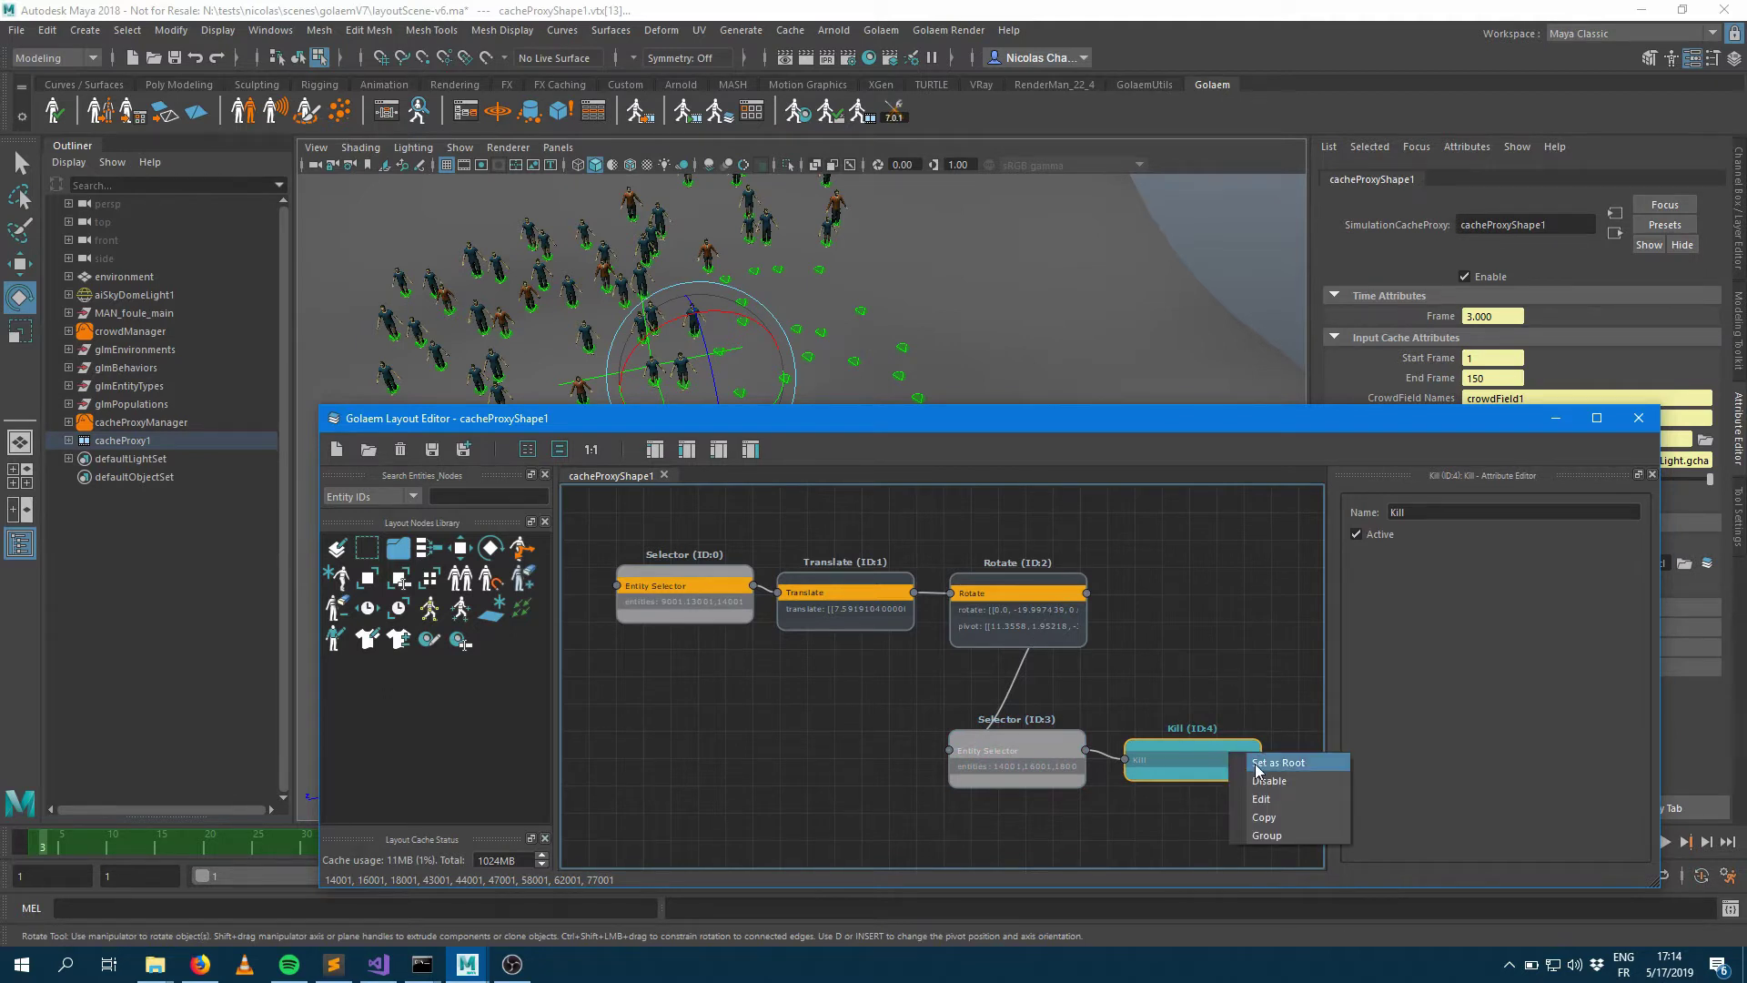
left_click(1200, 637)
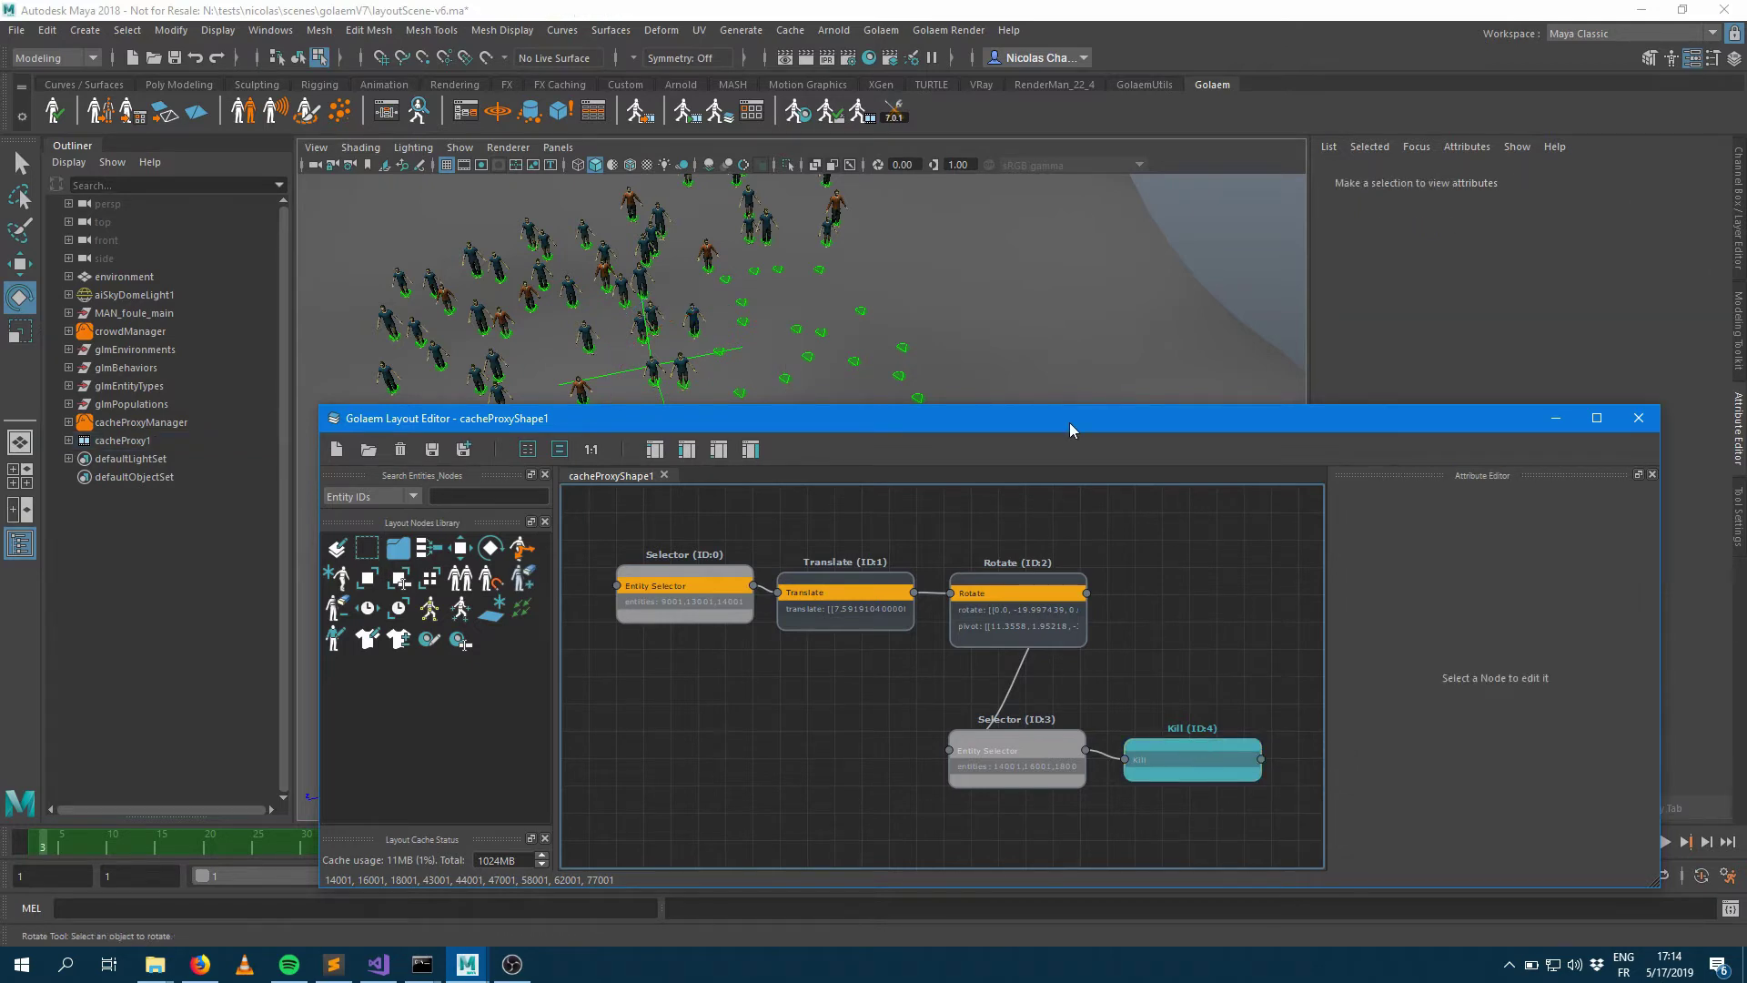
Step: Delete the connection between the Rotate node and the second Selector node, and reposition the Layout Editor to uncover the crowd
left_click_drag(1074, 419, 1120, 305)
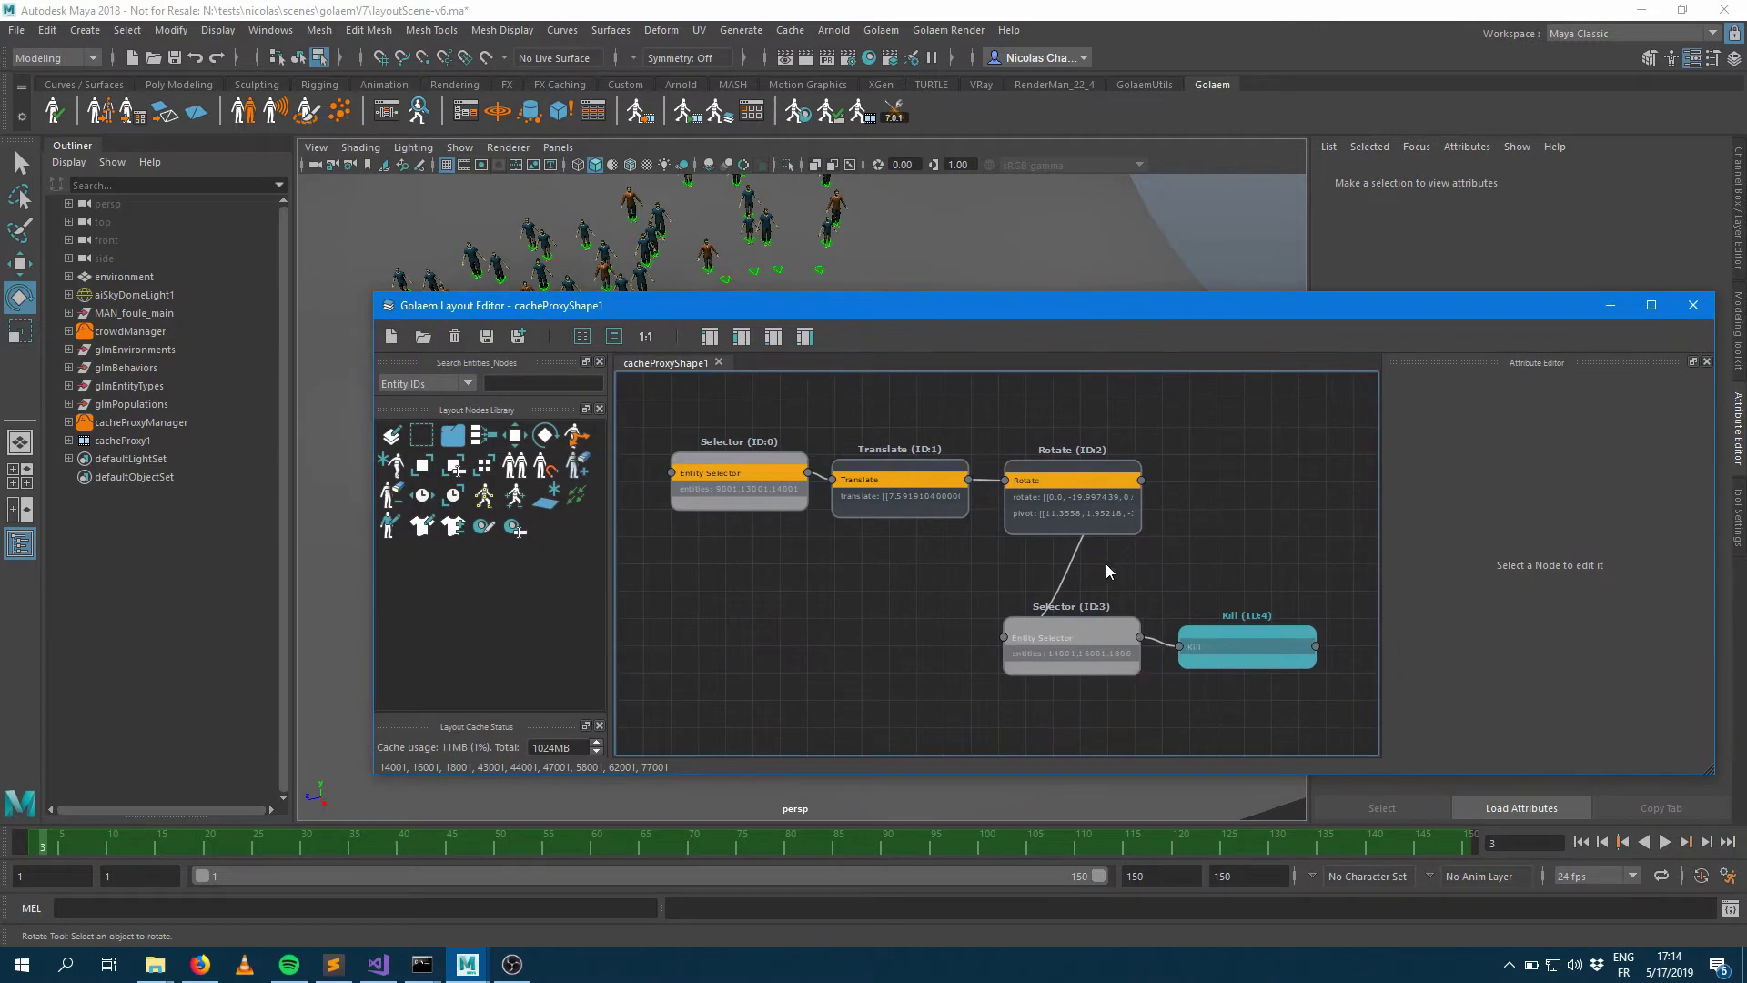
left_click_drag(1092, 305, 827, 399)
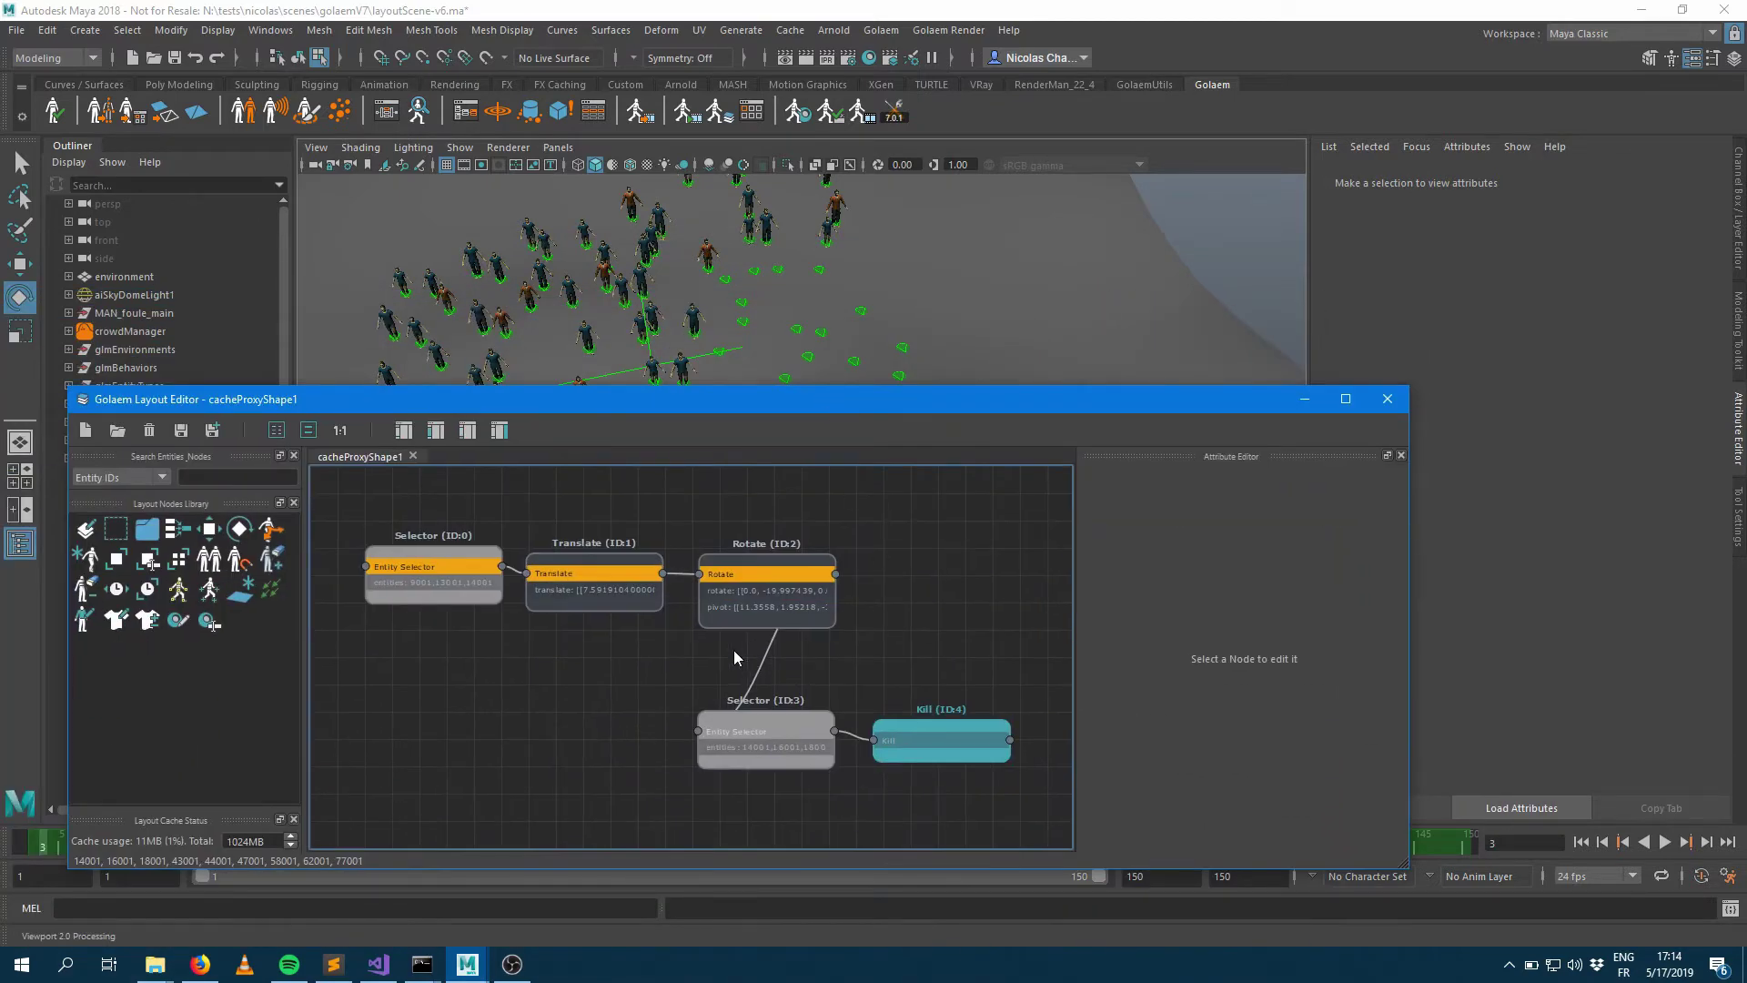
left_click(763, 659)
key("Delete")
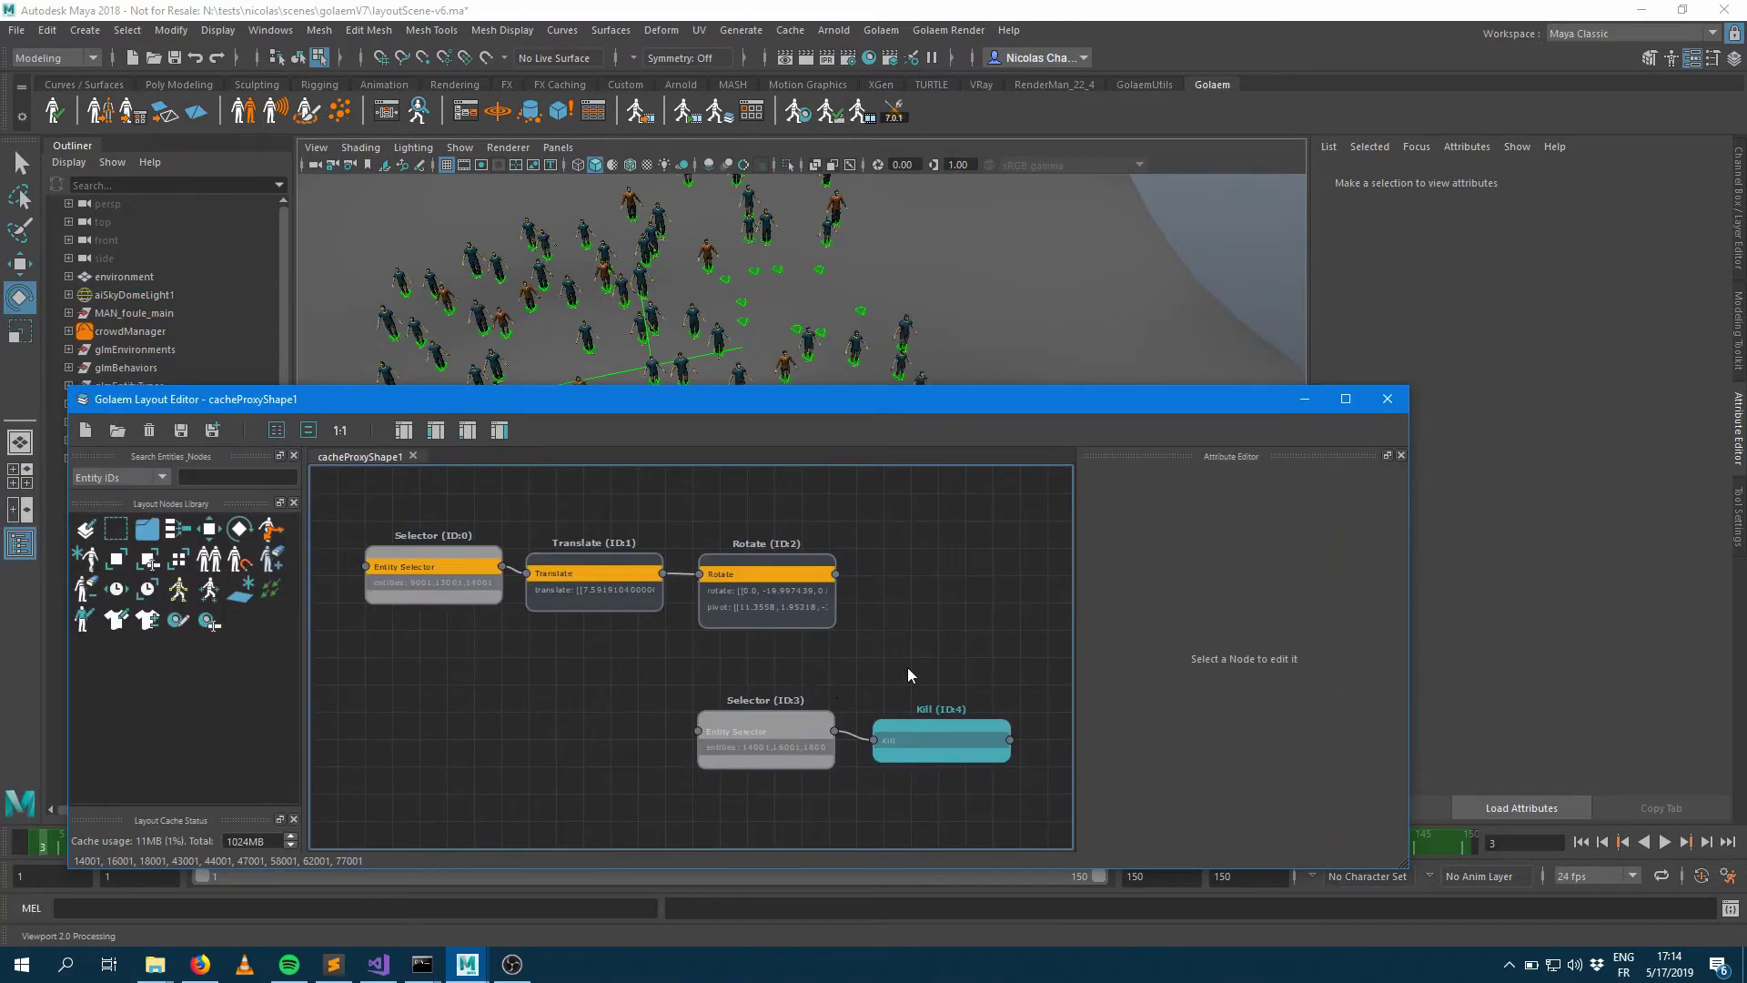
left_click_drag(872, 397, 905, 493)
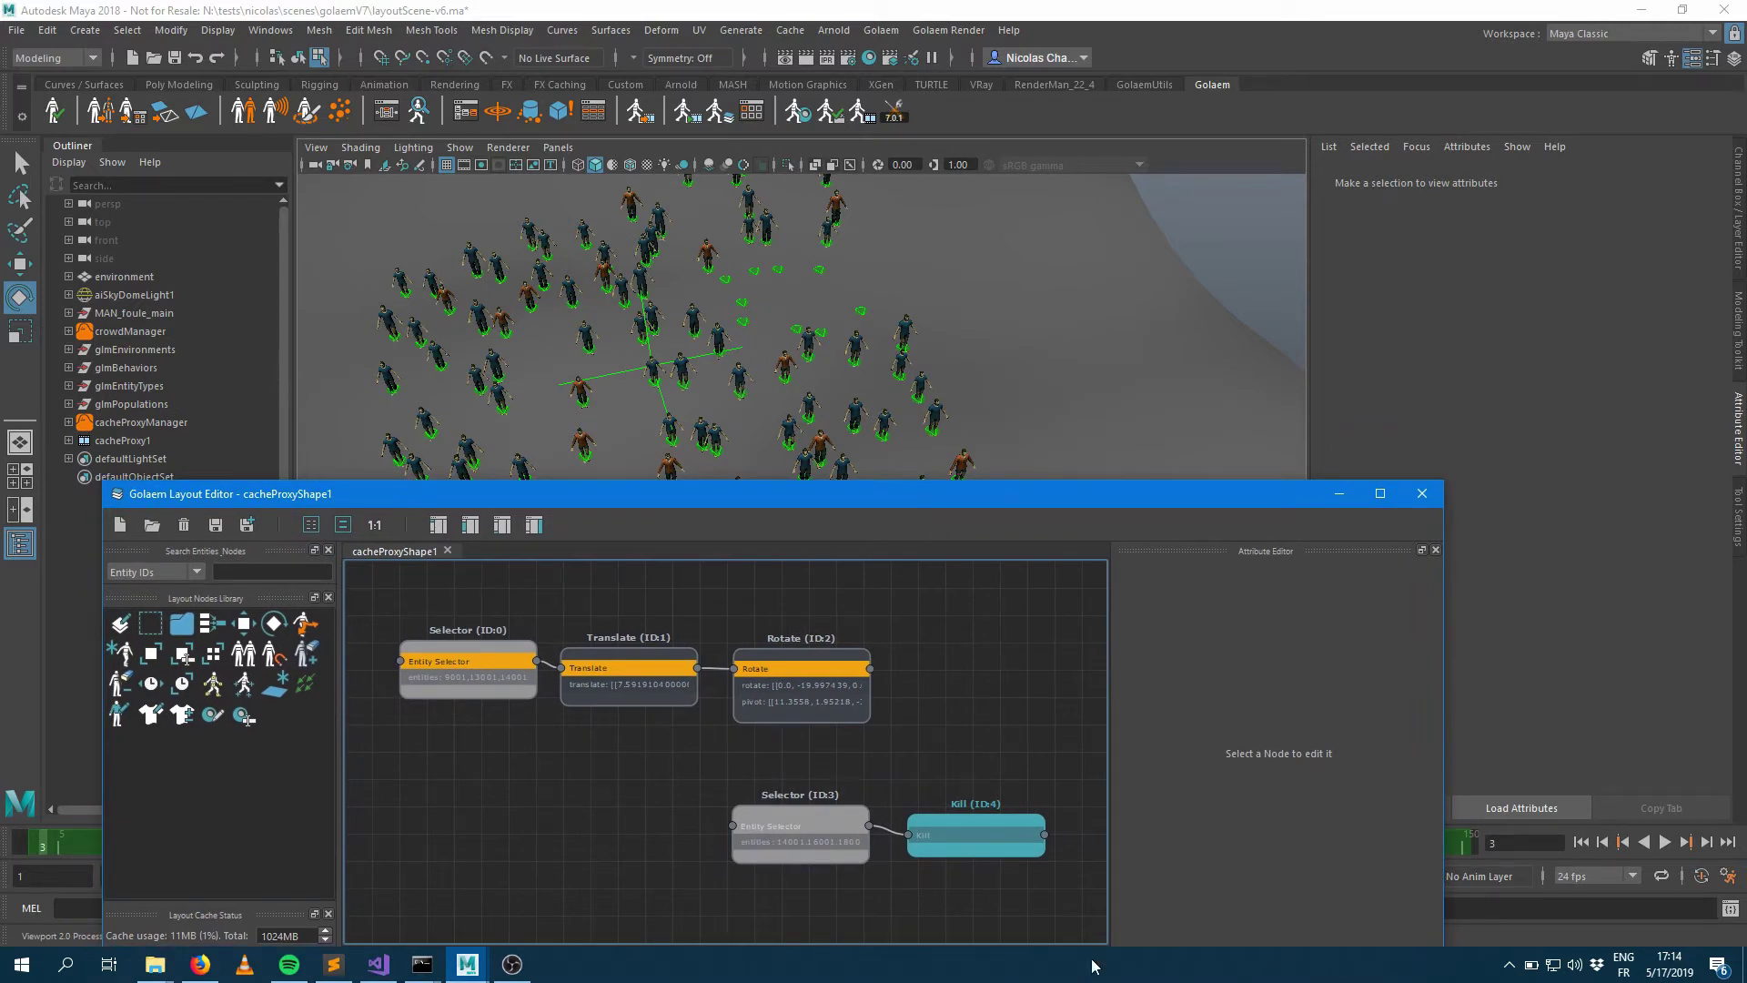
Step: Check the second Selector node and the Kill node, and set the Rotate node as the root of the graph
left_click(821, 817)
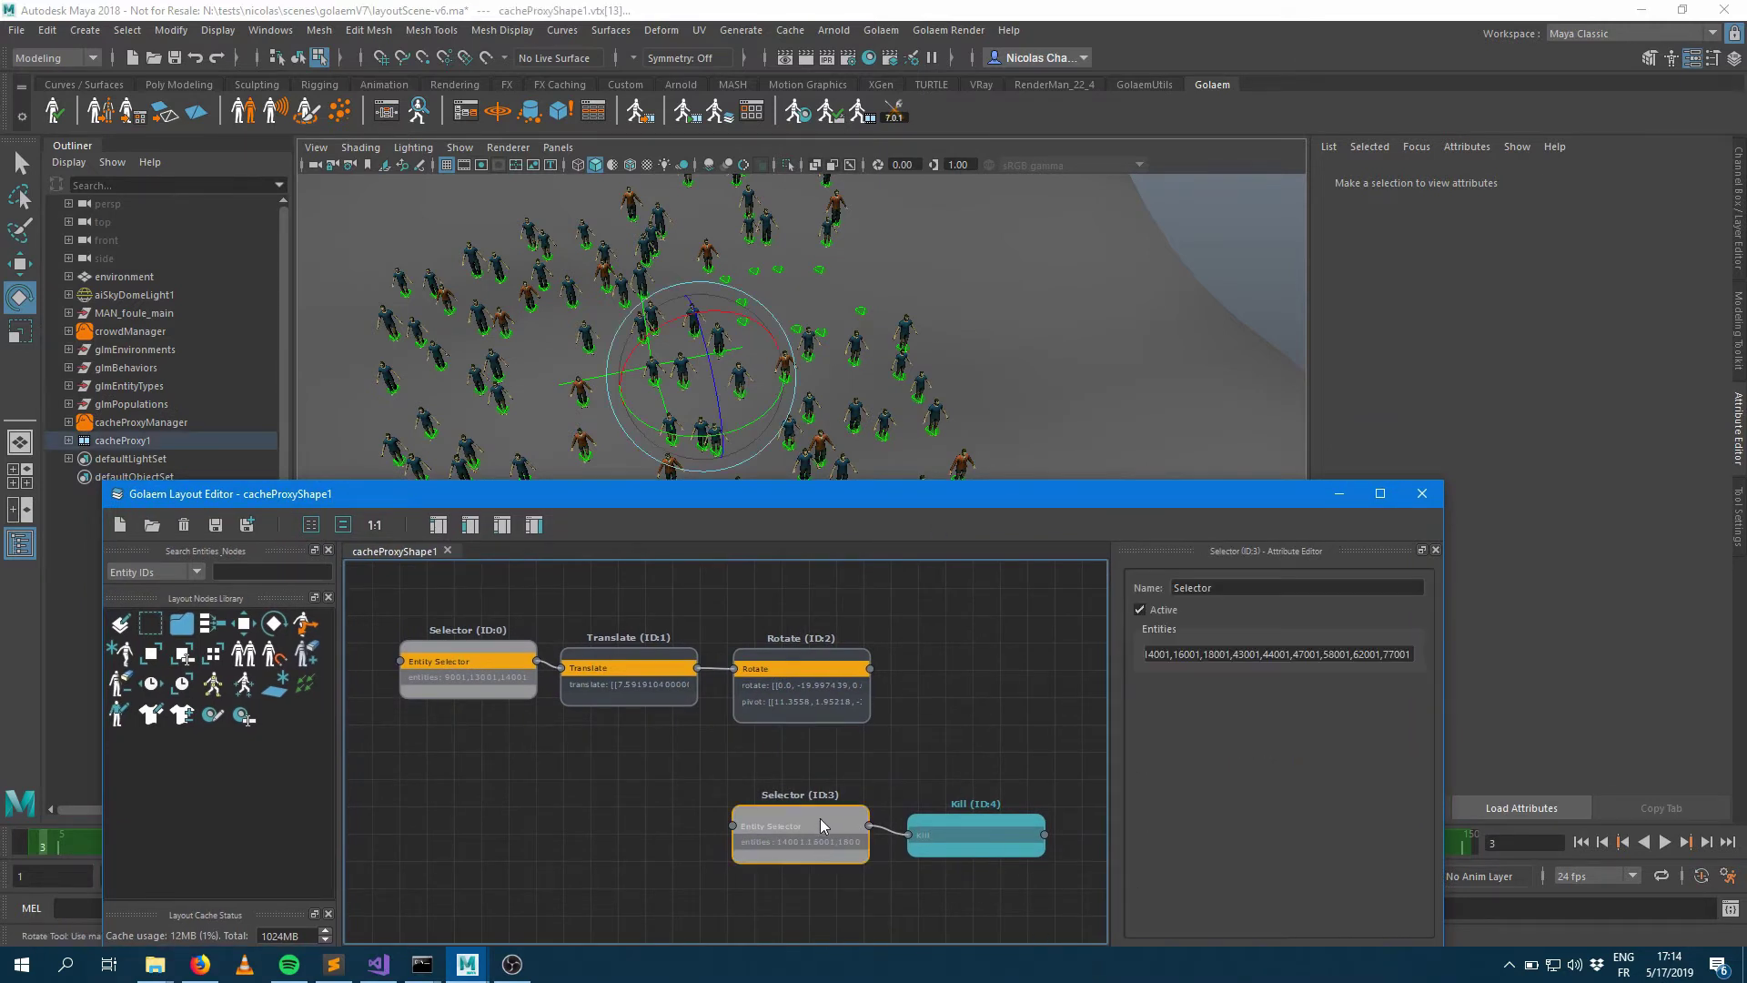
left_click(980, 820)
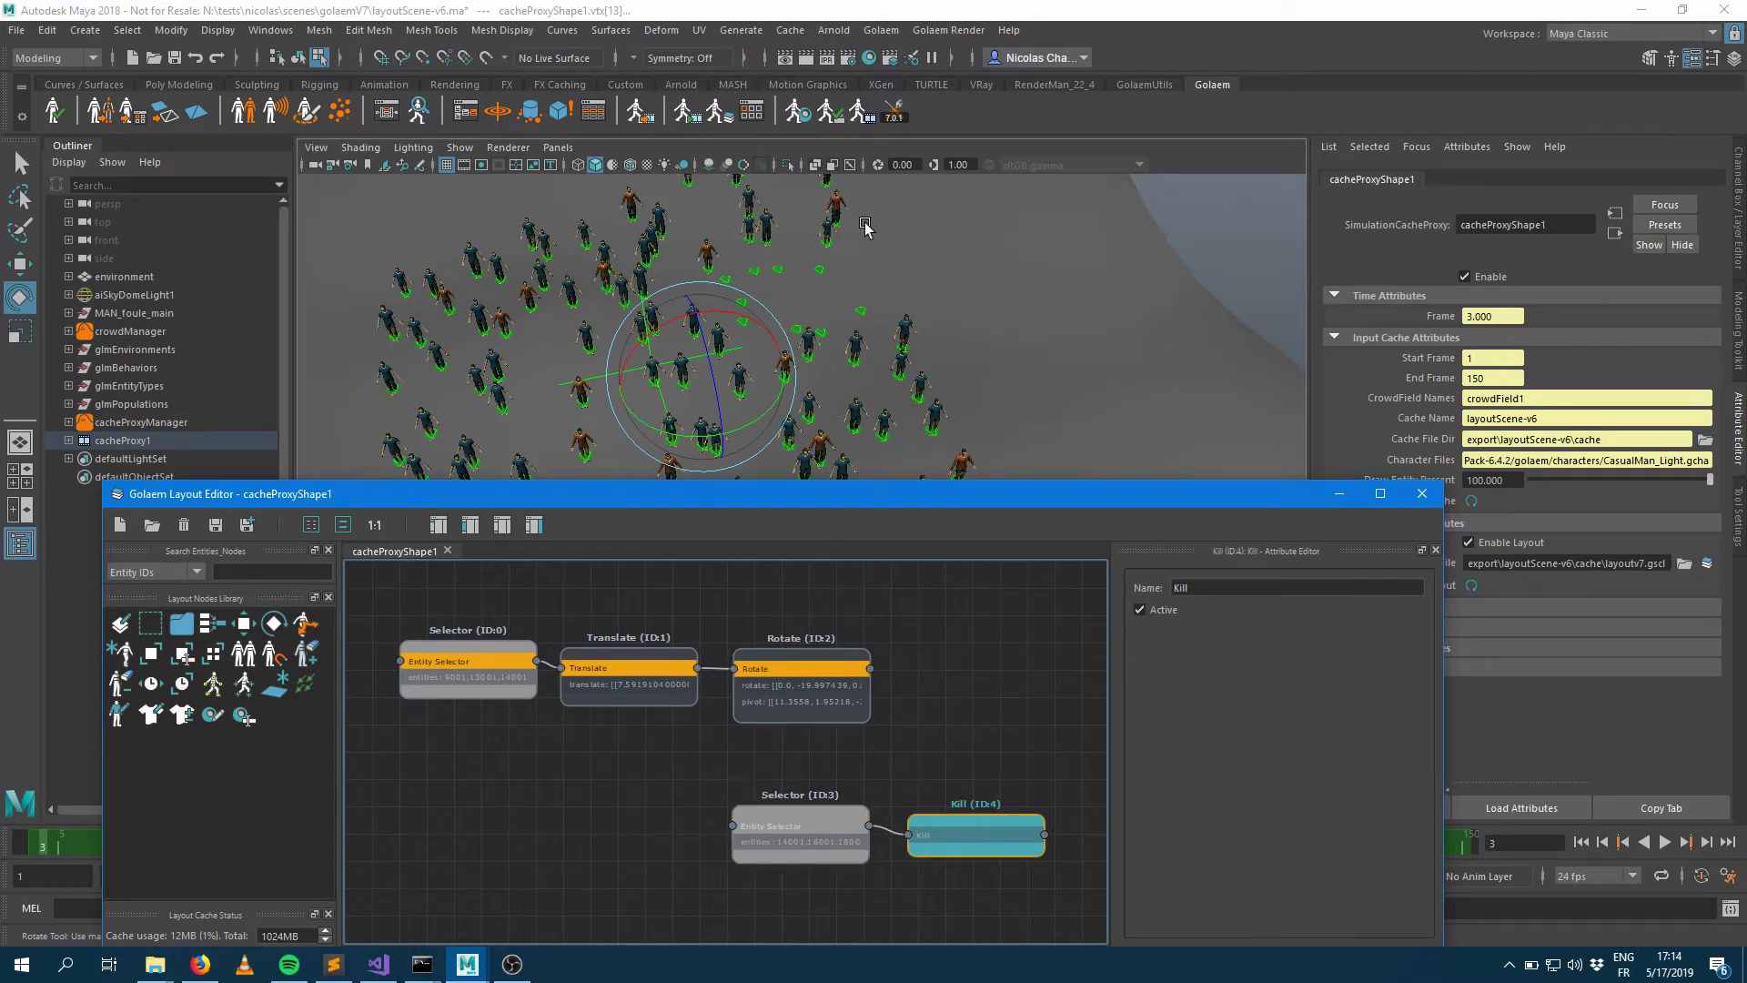
right_click(825, 651)
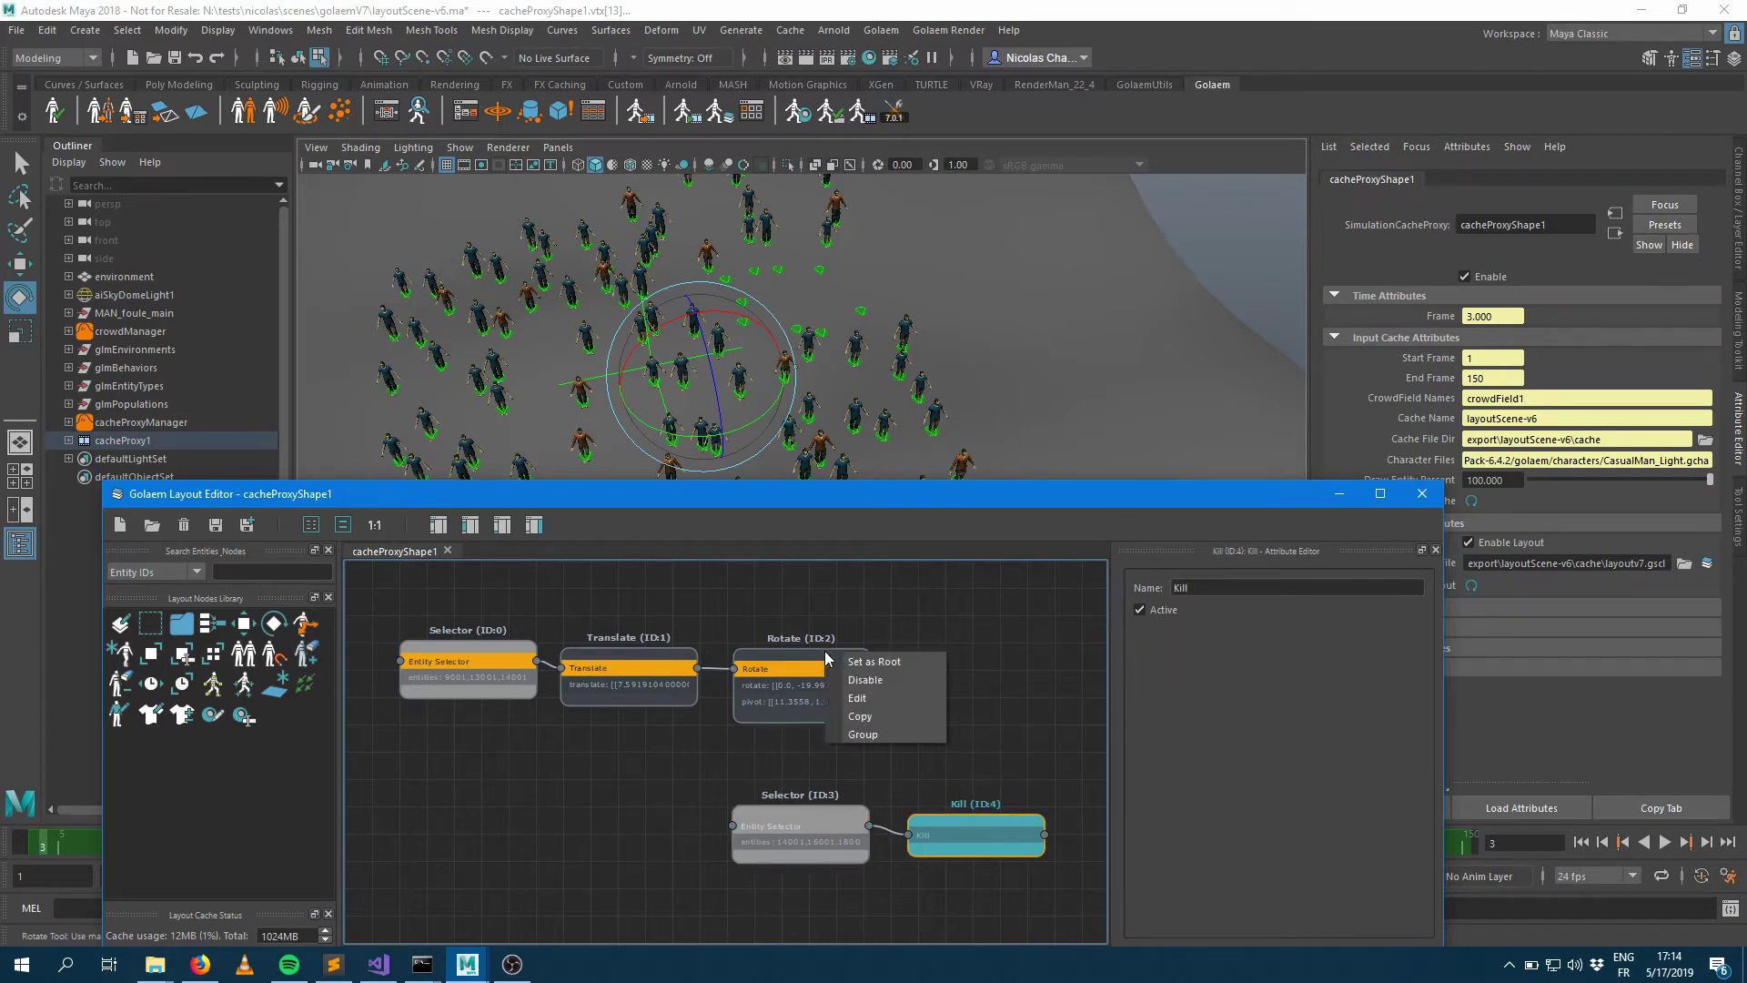
left_click(767, 657)
right_click(769, 657)
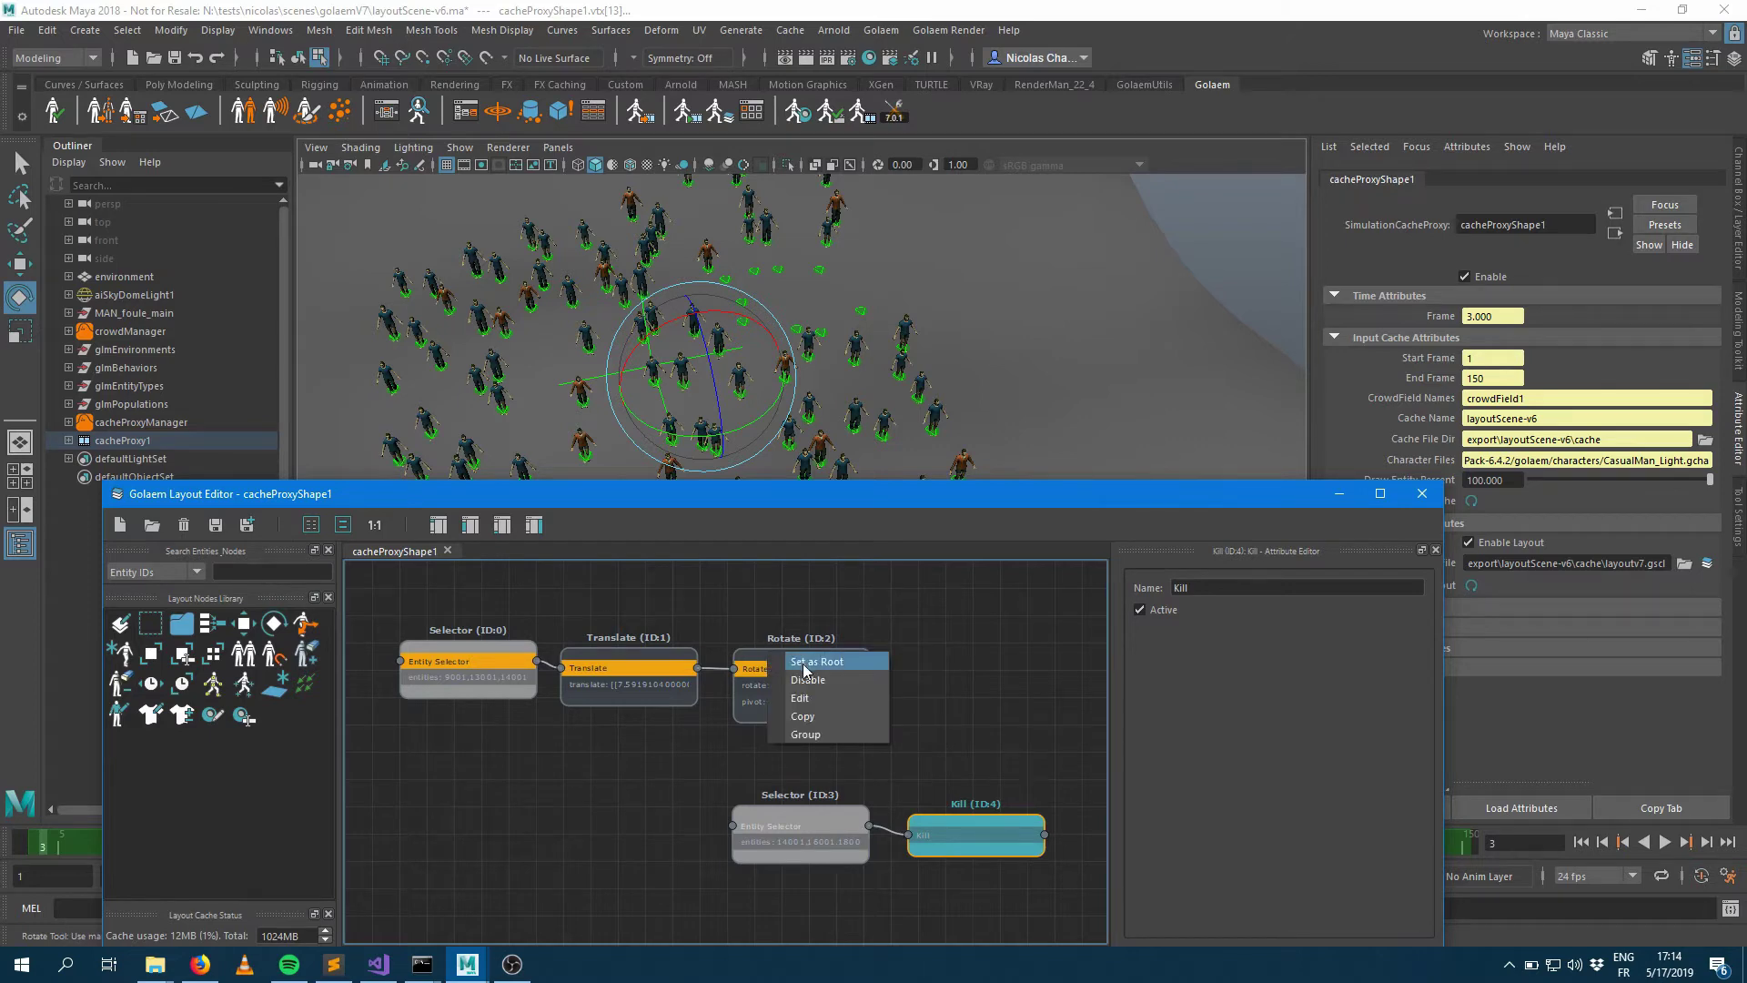
left_click(805, 664)
Step: Connect the Rotate node to the second Selector node and set the Kill node as the root of the graph
left_click_drag(916, 508, 898, 398)
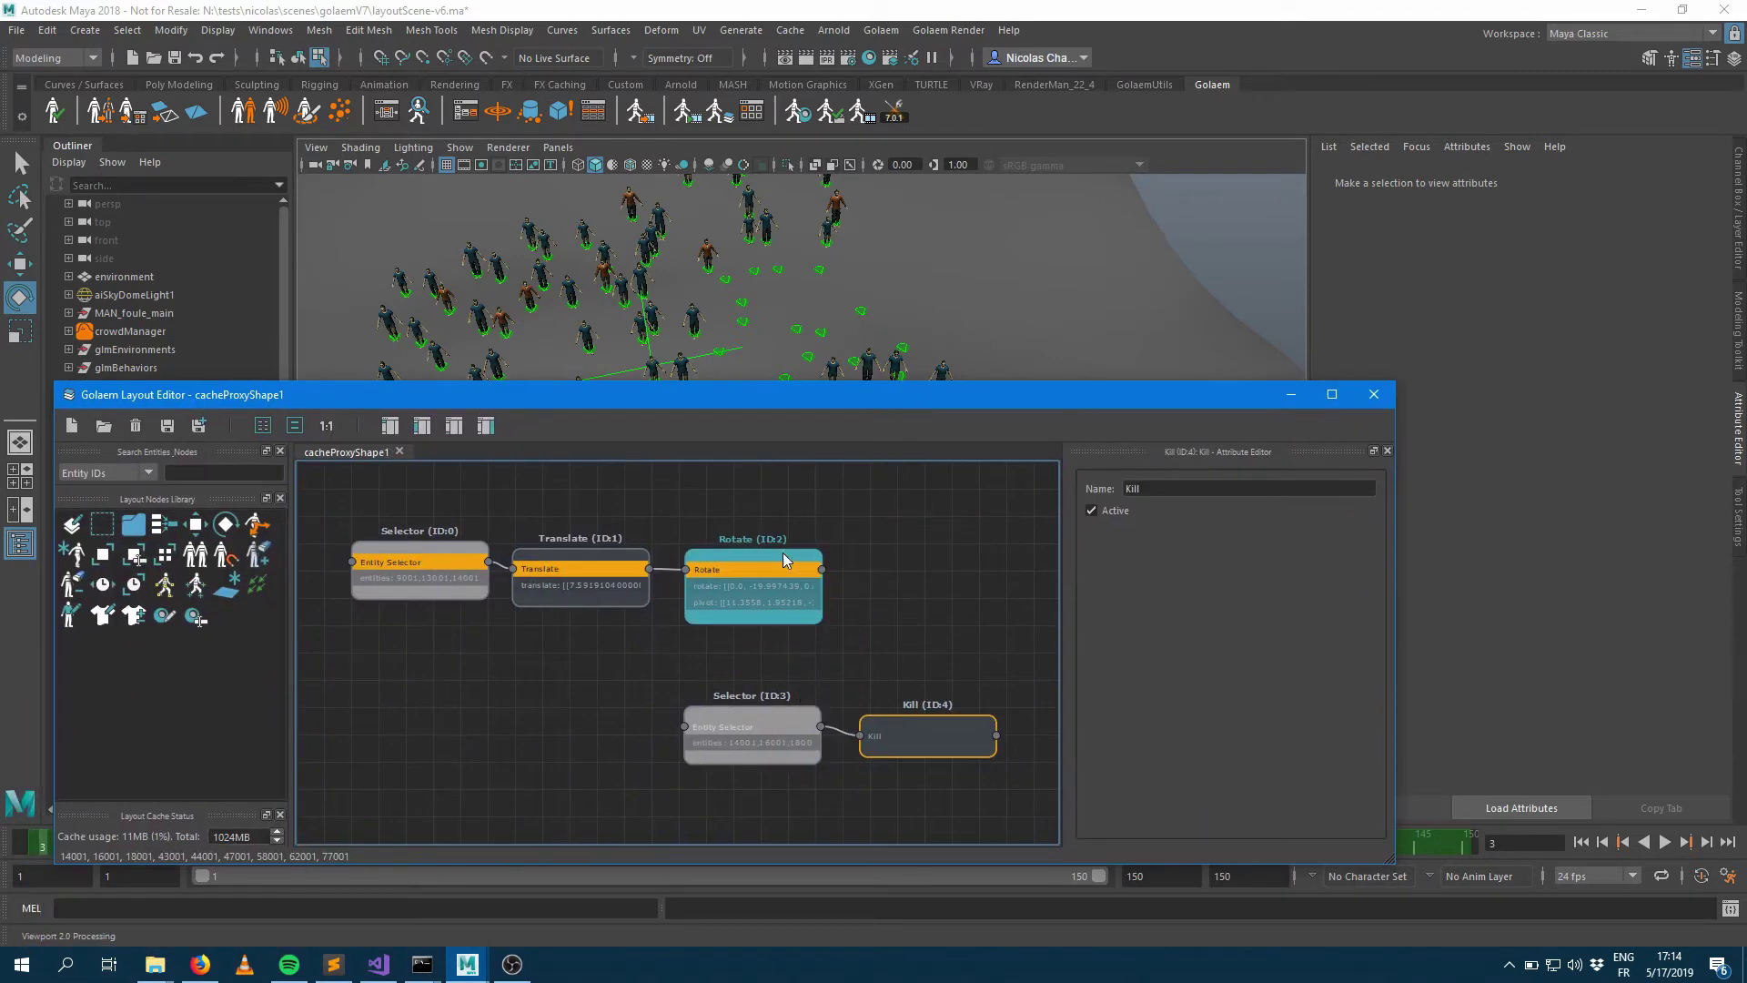
left_click_drag(766, 712, 768, 714)
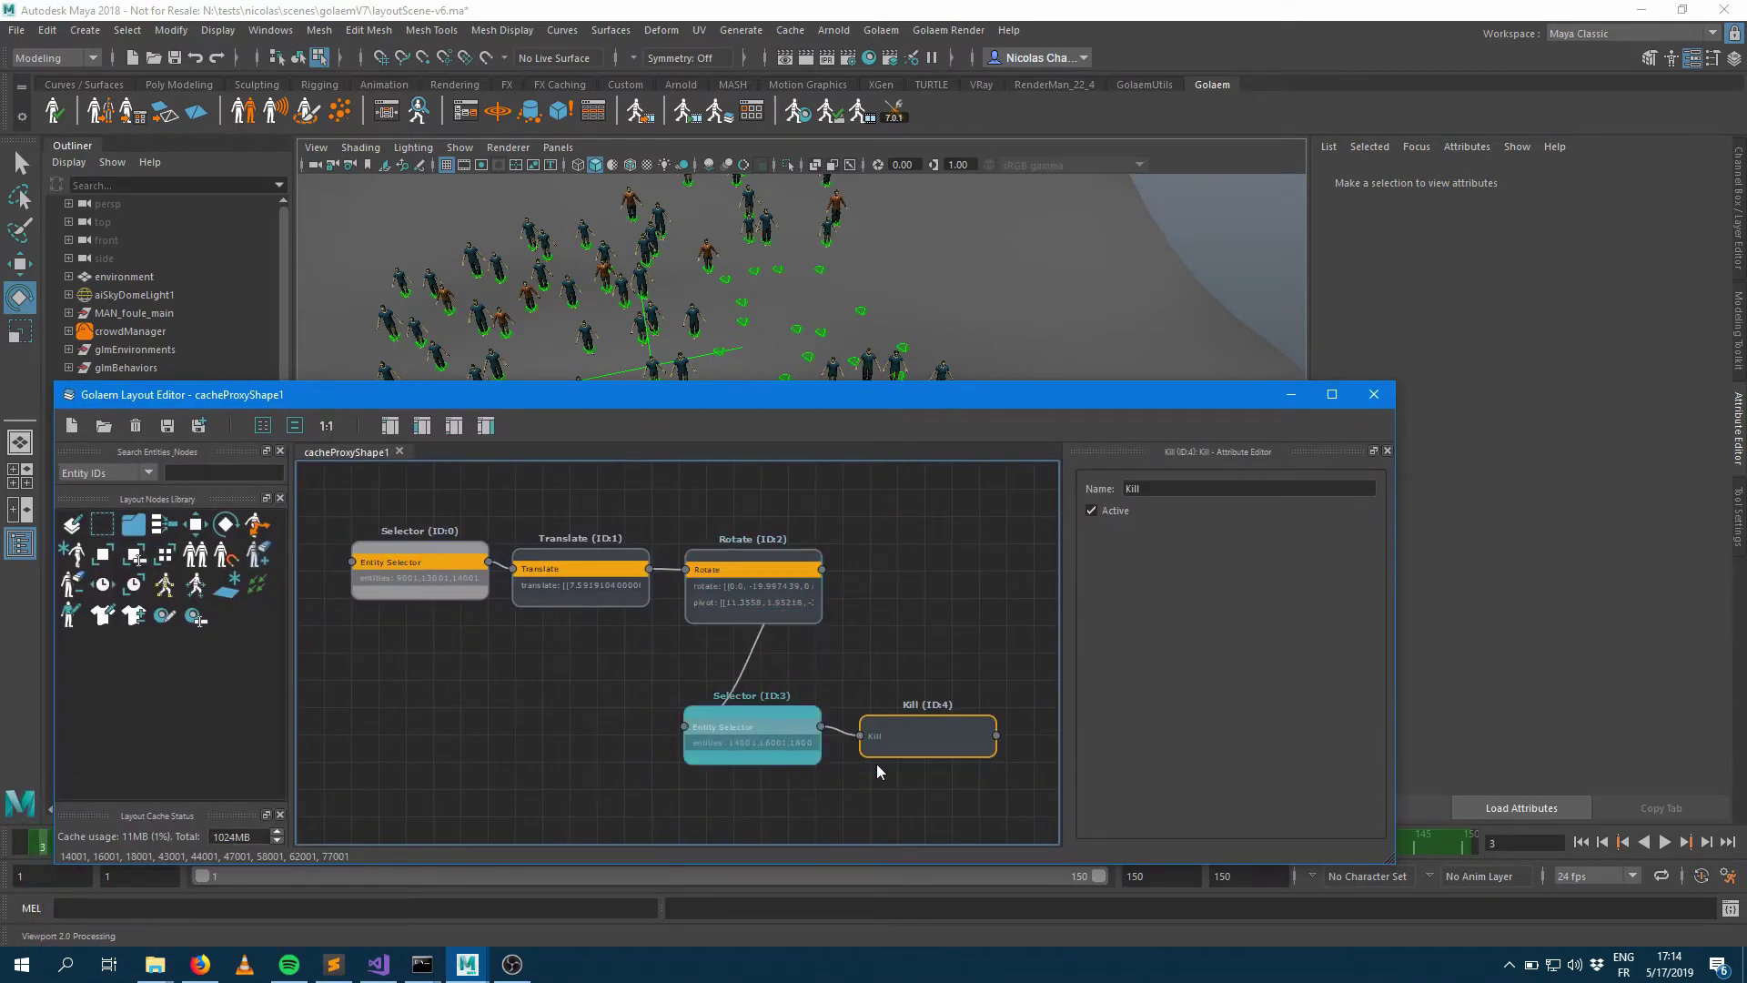
left_click(936, 746)
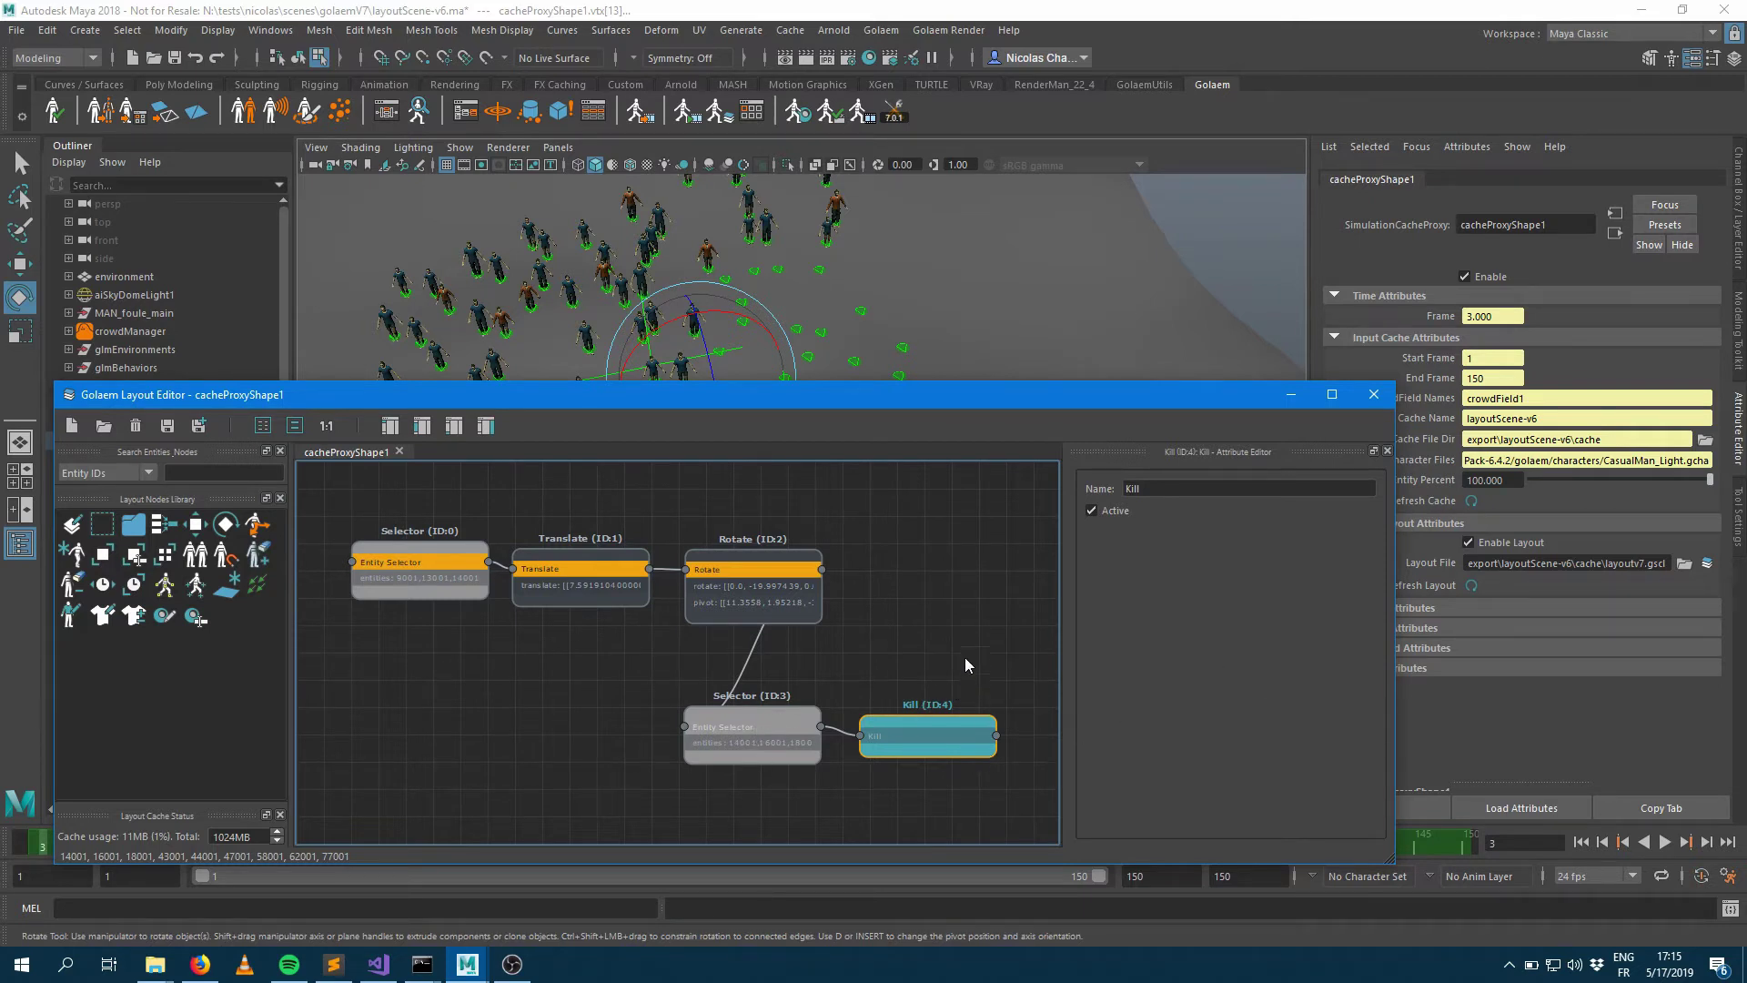
Step: Disconnect the Rotate node from the second Selector, and join the Rotate and Kill branches in a new Merge node set as root
left_click_drag(759, 656, 728, 695)
key("Delete")
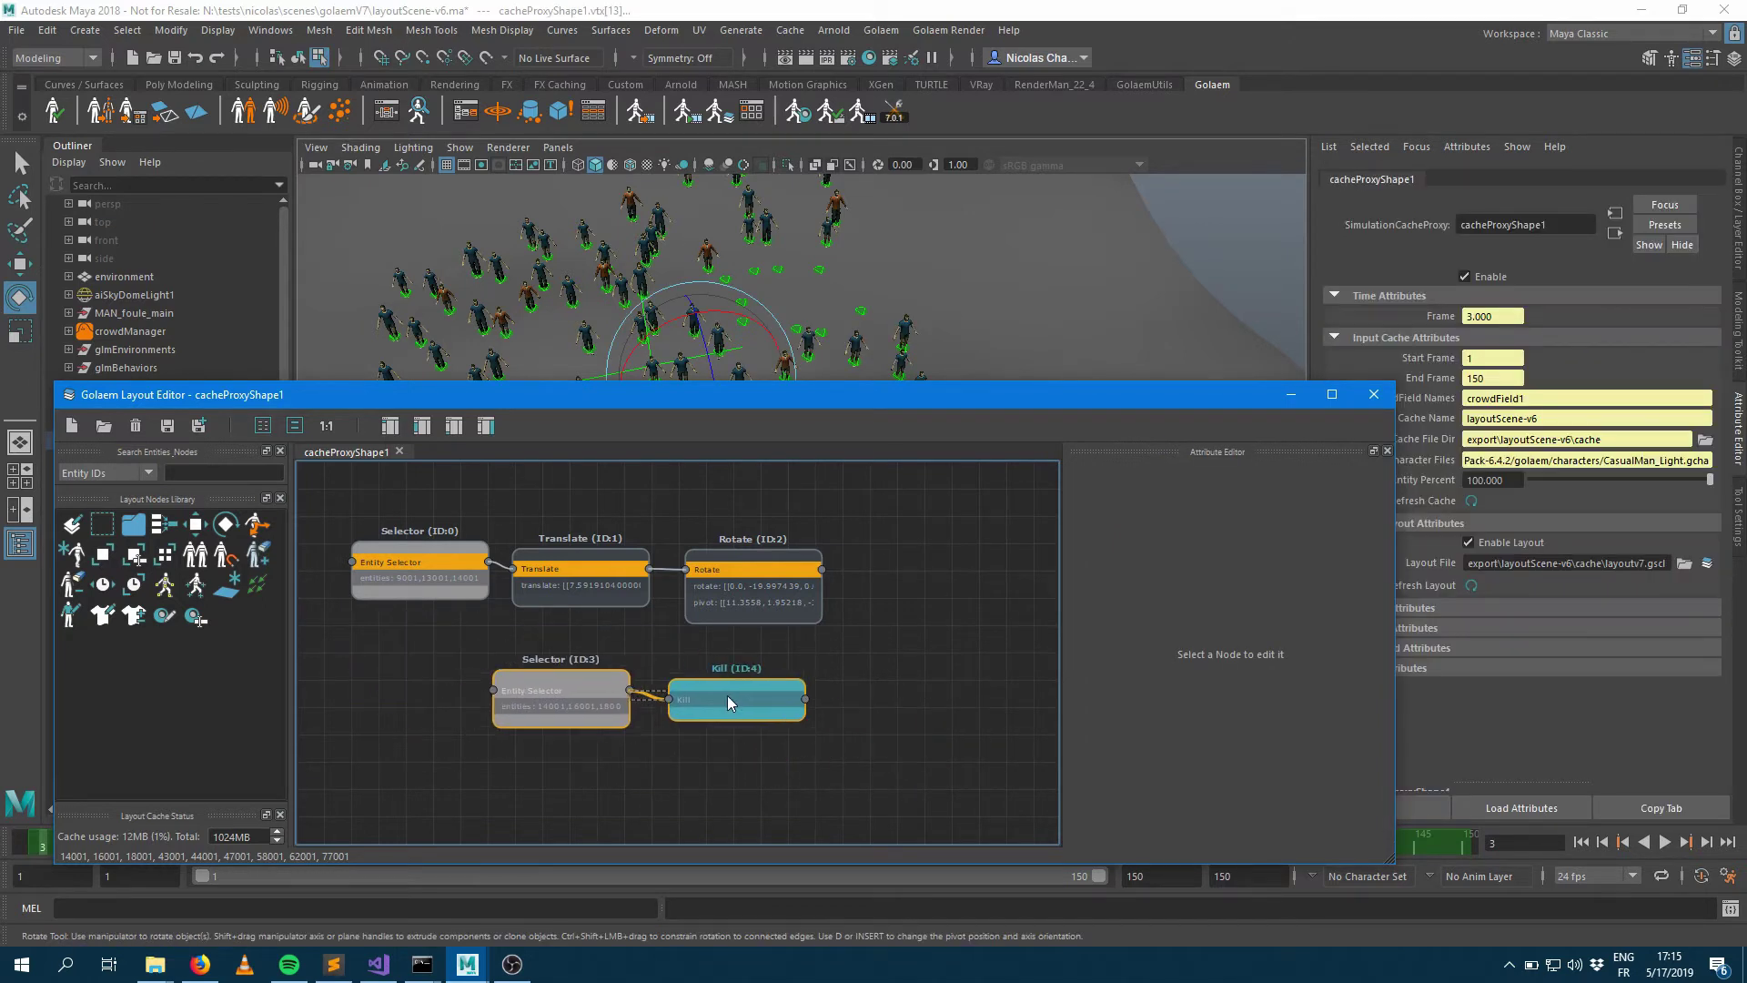
left_click_drag(164, 528, 890, 644)
left_click_drag(821, 569, 932, 659)
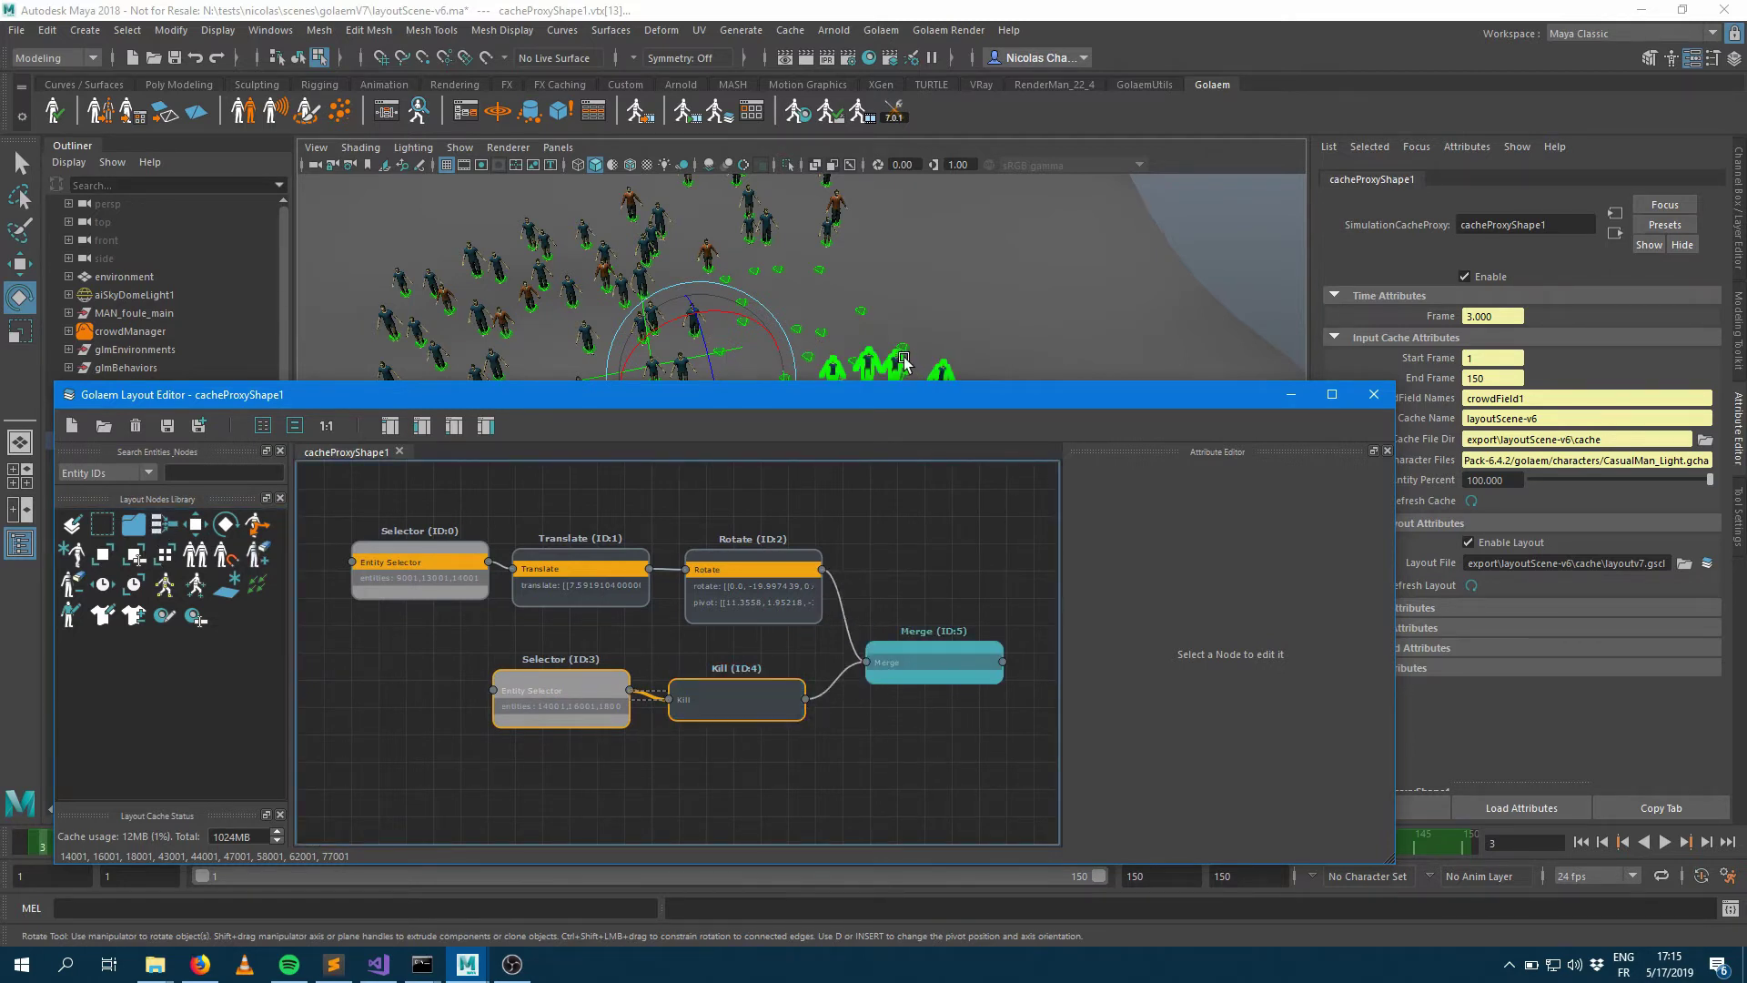
Step: Select the Merge node and reposition the Layout Editor over the viewport
left_click_drag(911, 404, 888, 457)
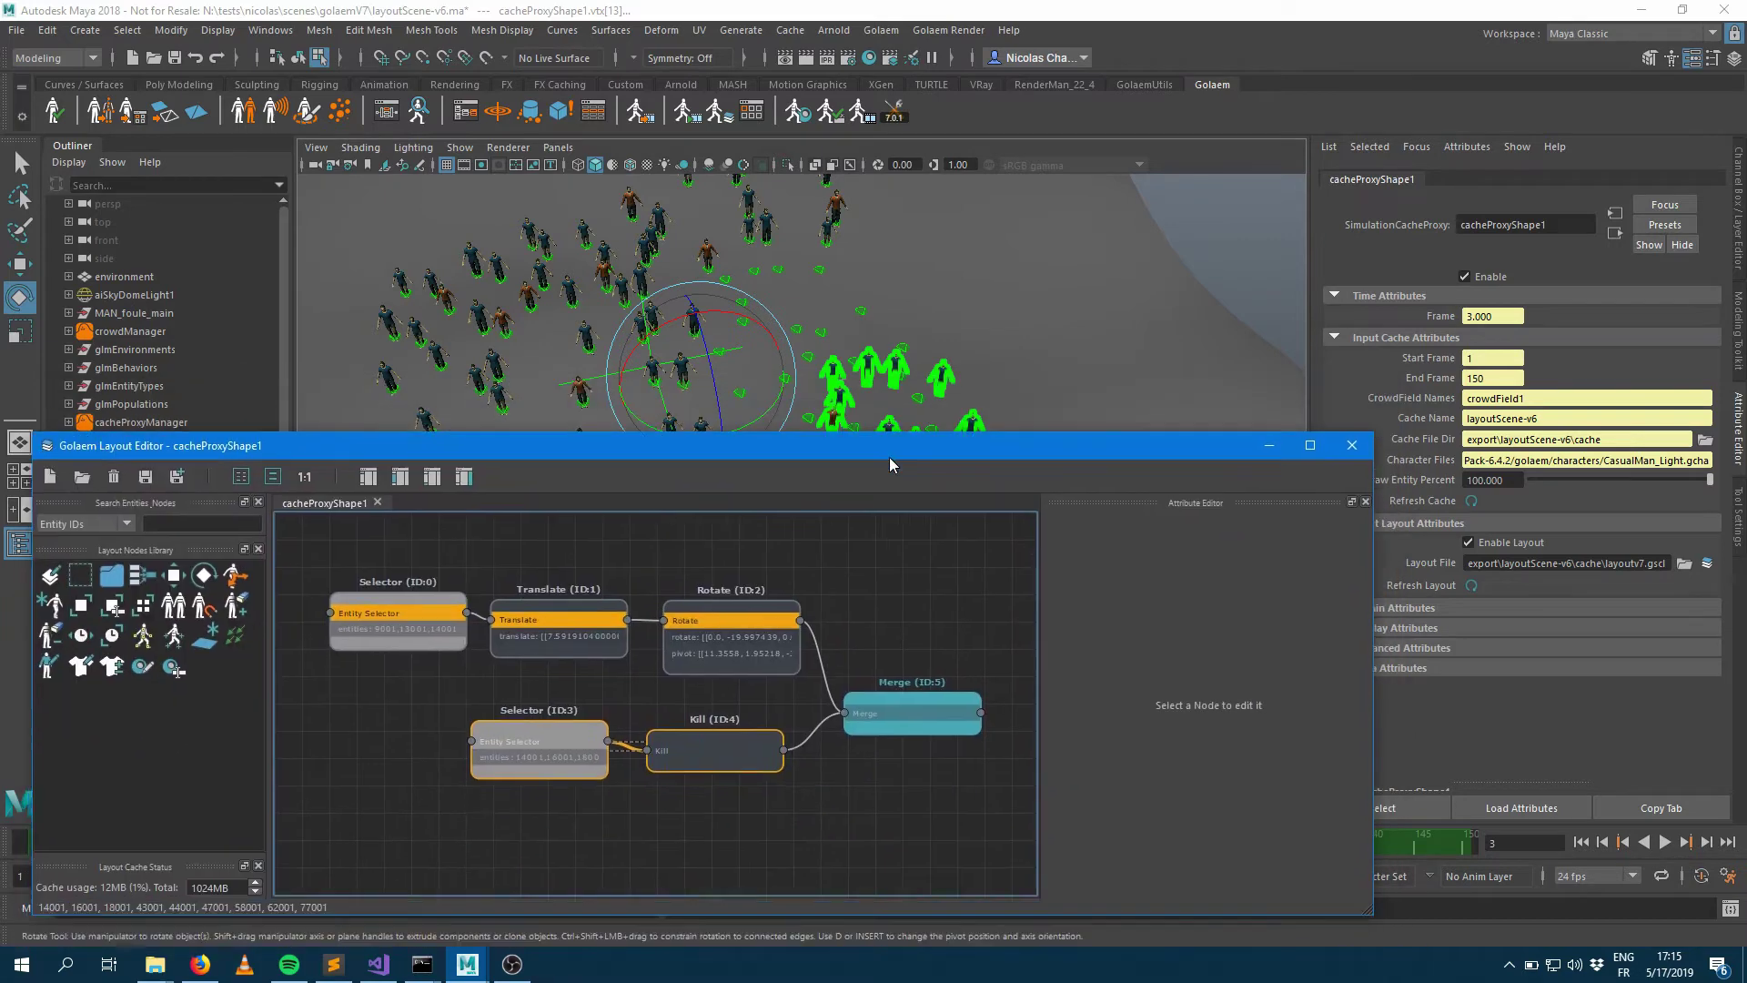
left_click(899, 834)
left_click(919, 699)
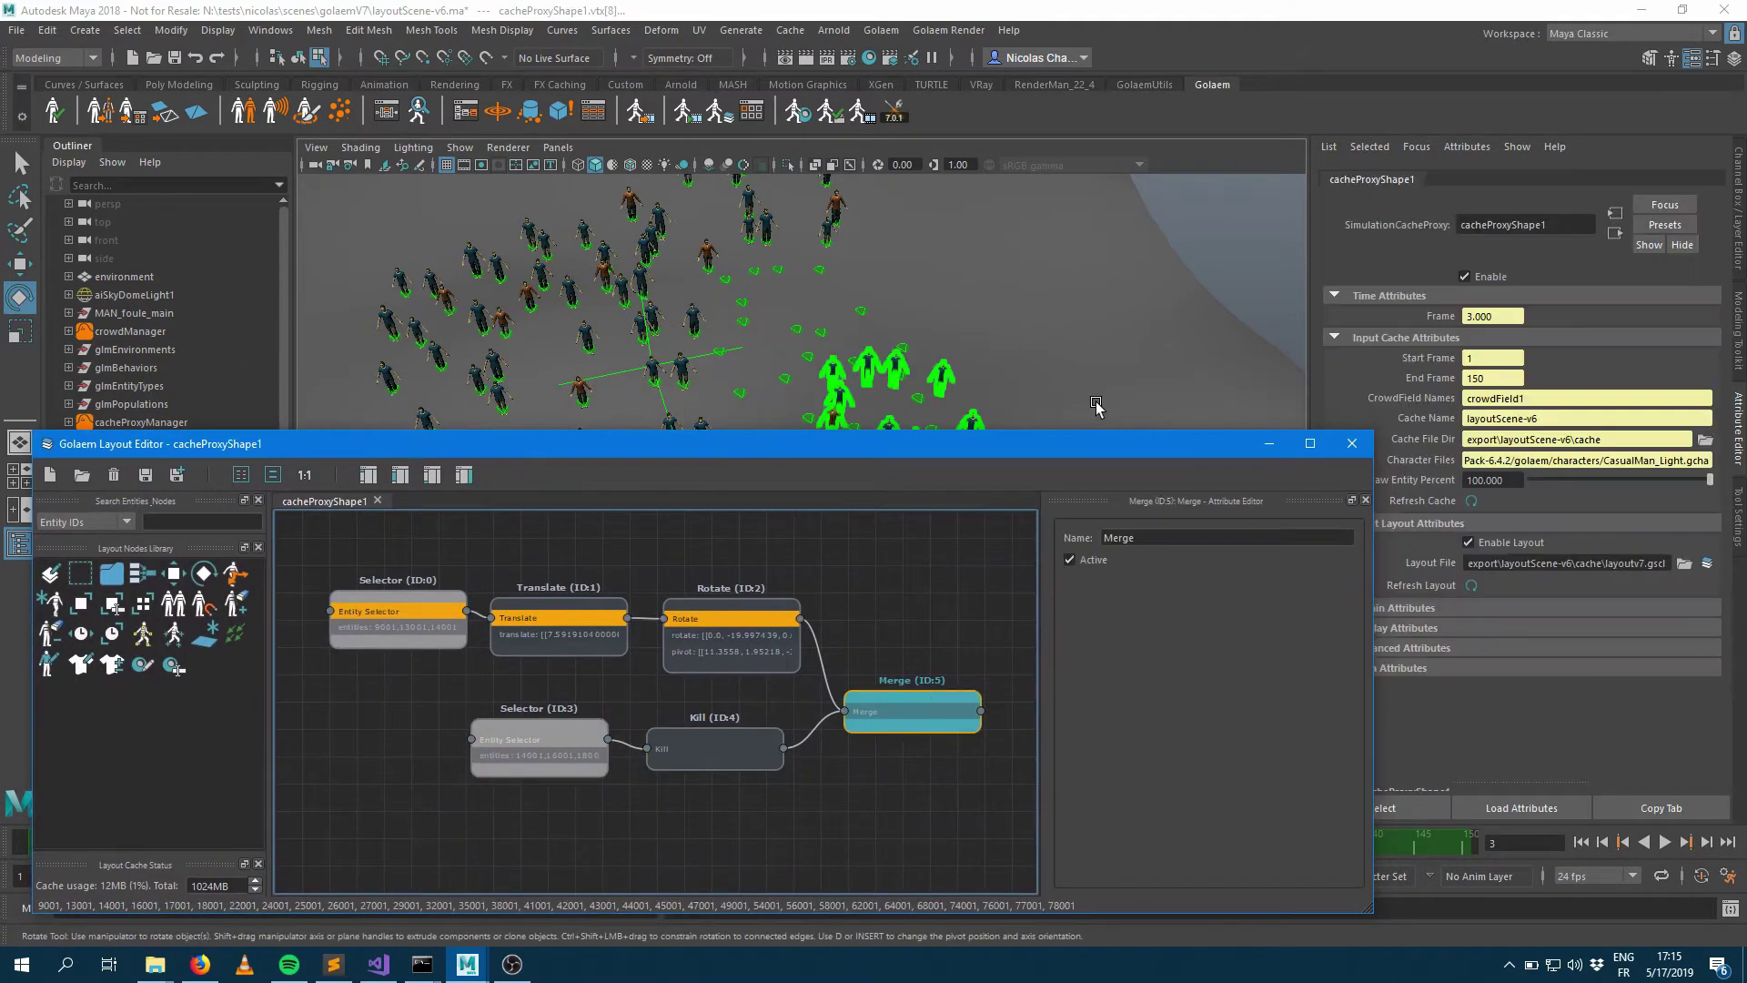
left_click_drag(950, 448, 1163, 399)
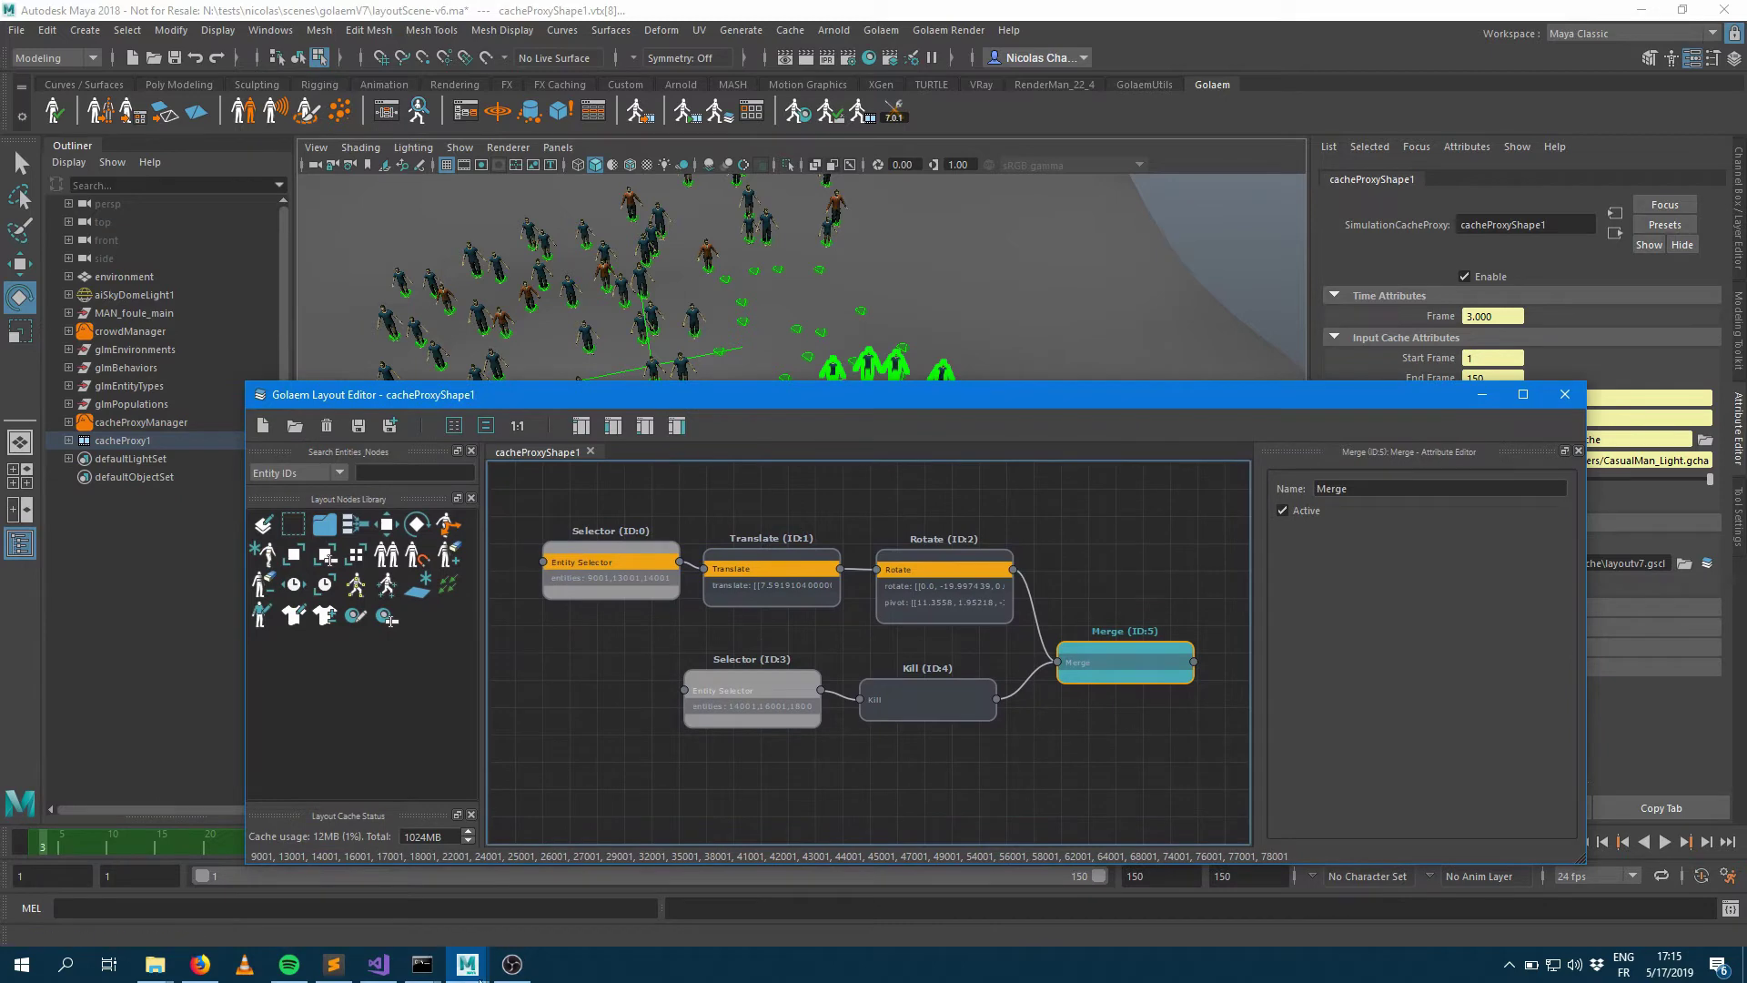
Step: Switch to the Maya session with the Simulation Cache Layout and duplicate the cluster of characters at the far side of the crowd
left_click(467, 963)
left_click(395, 883)
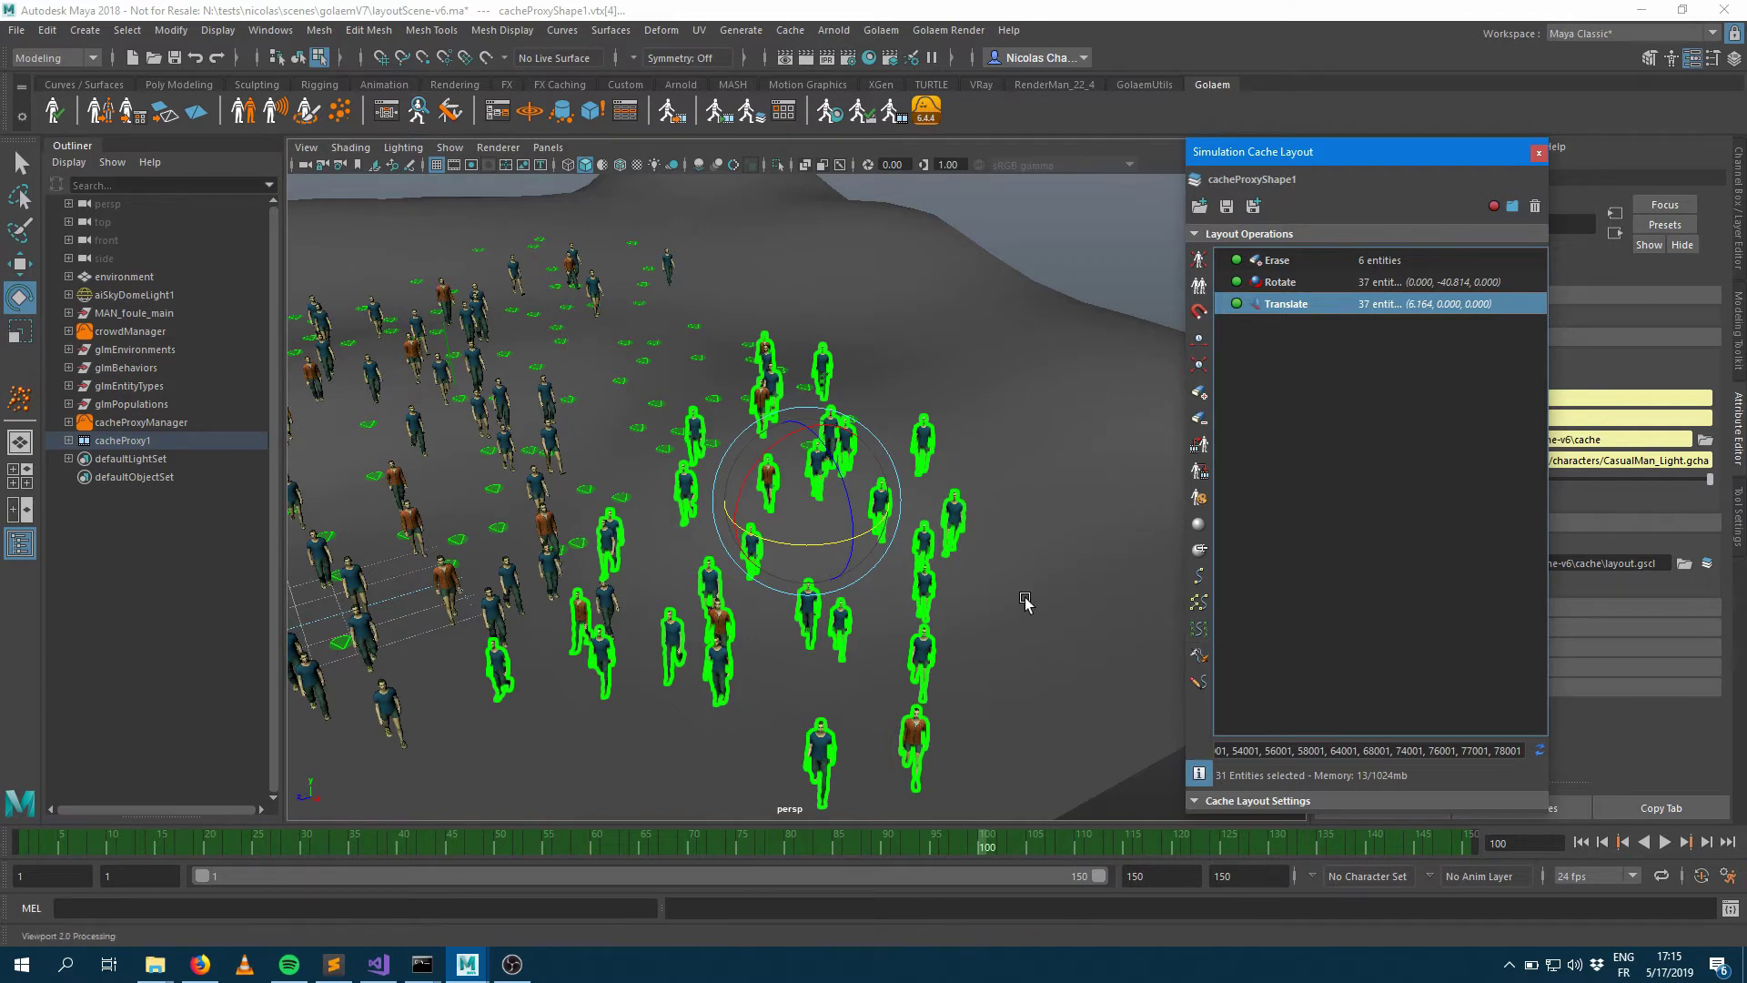
left_click_drag(400, 239, 528, 475)
left_click(1286, 155)
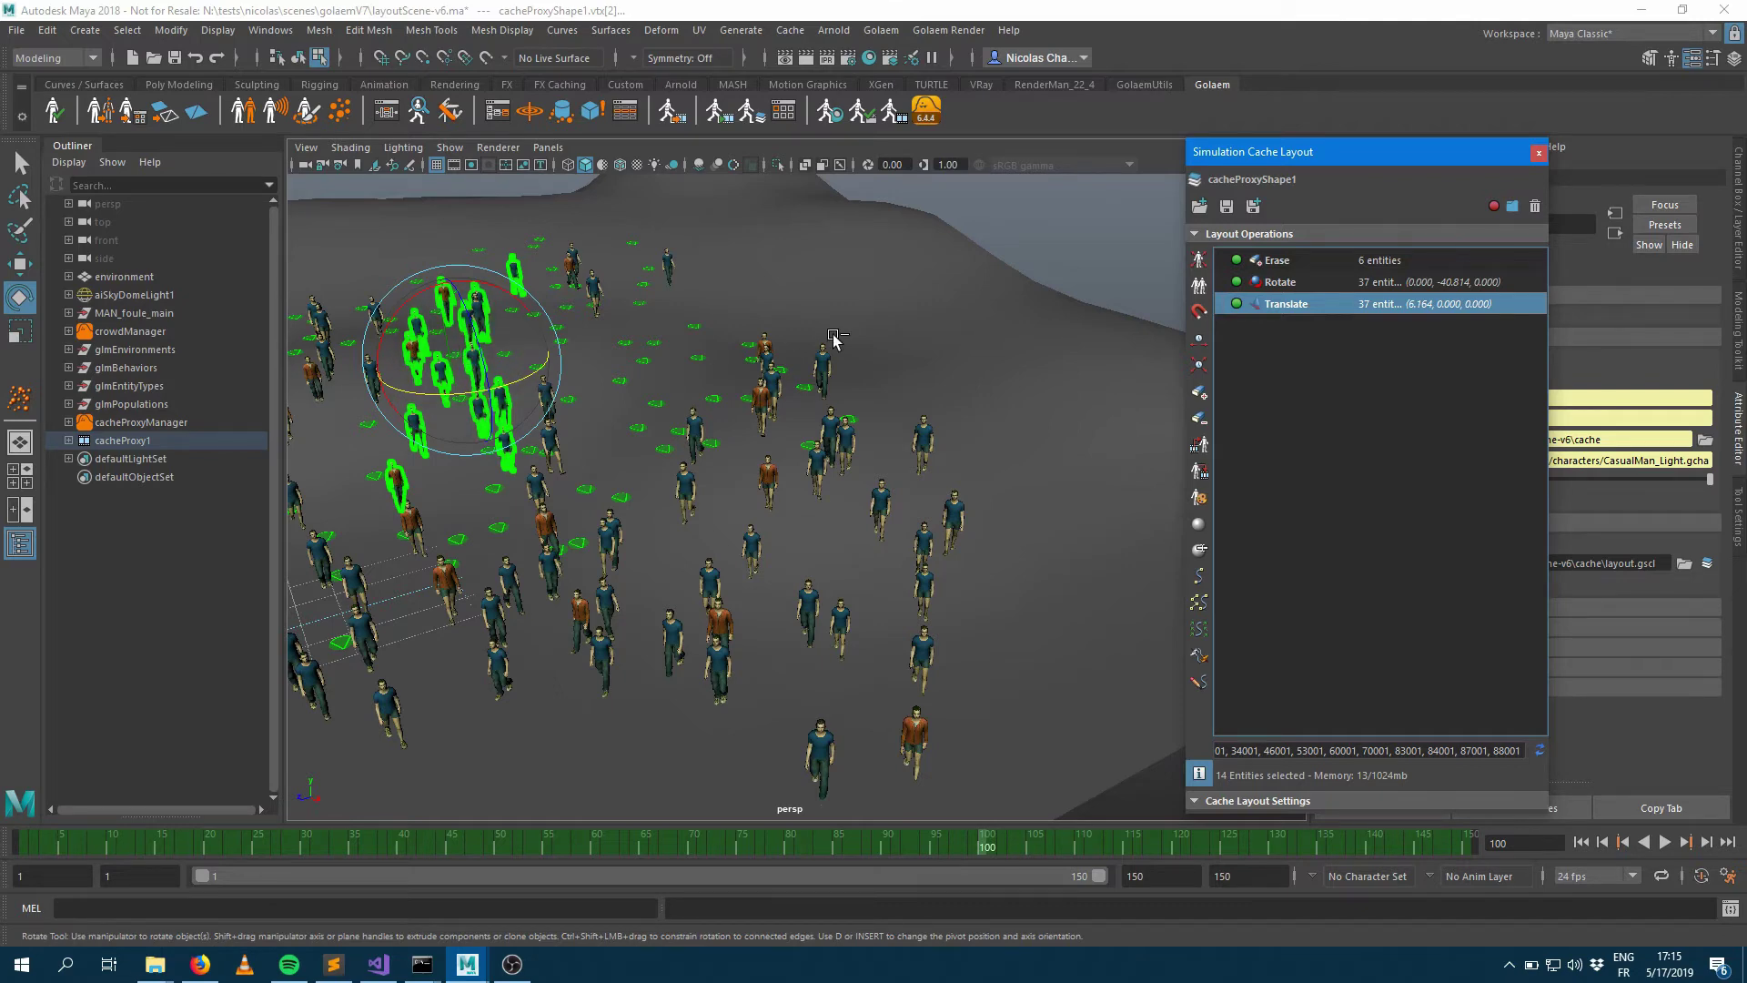
key("ctrl+d")
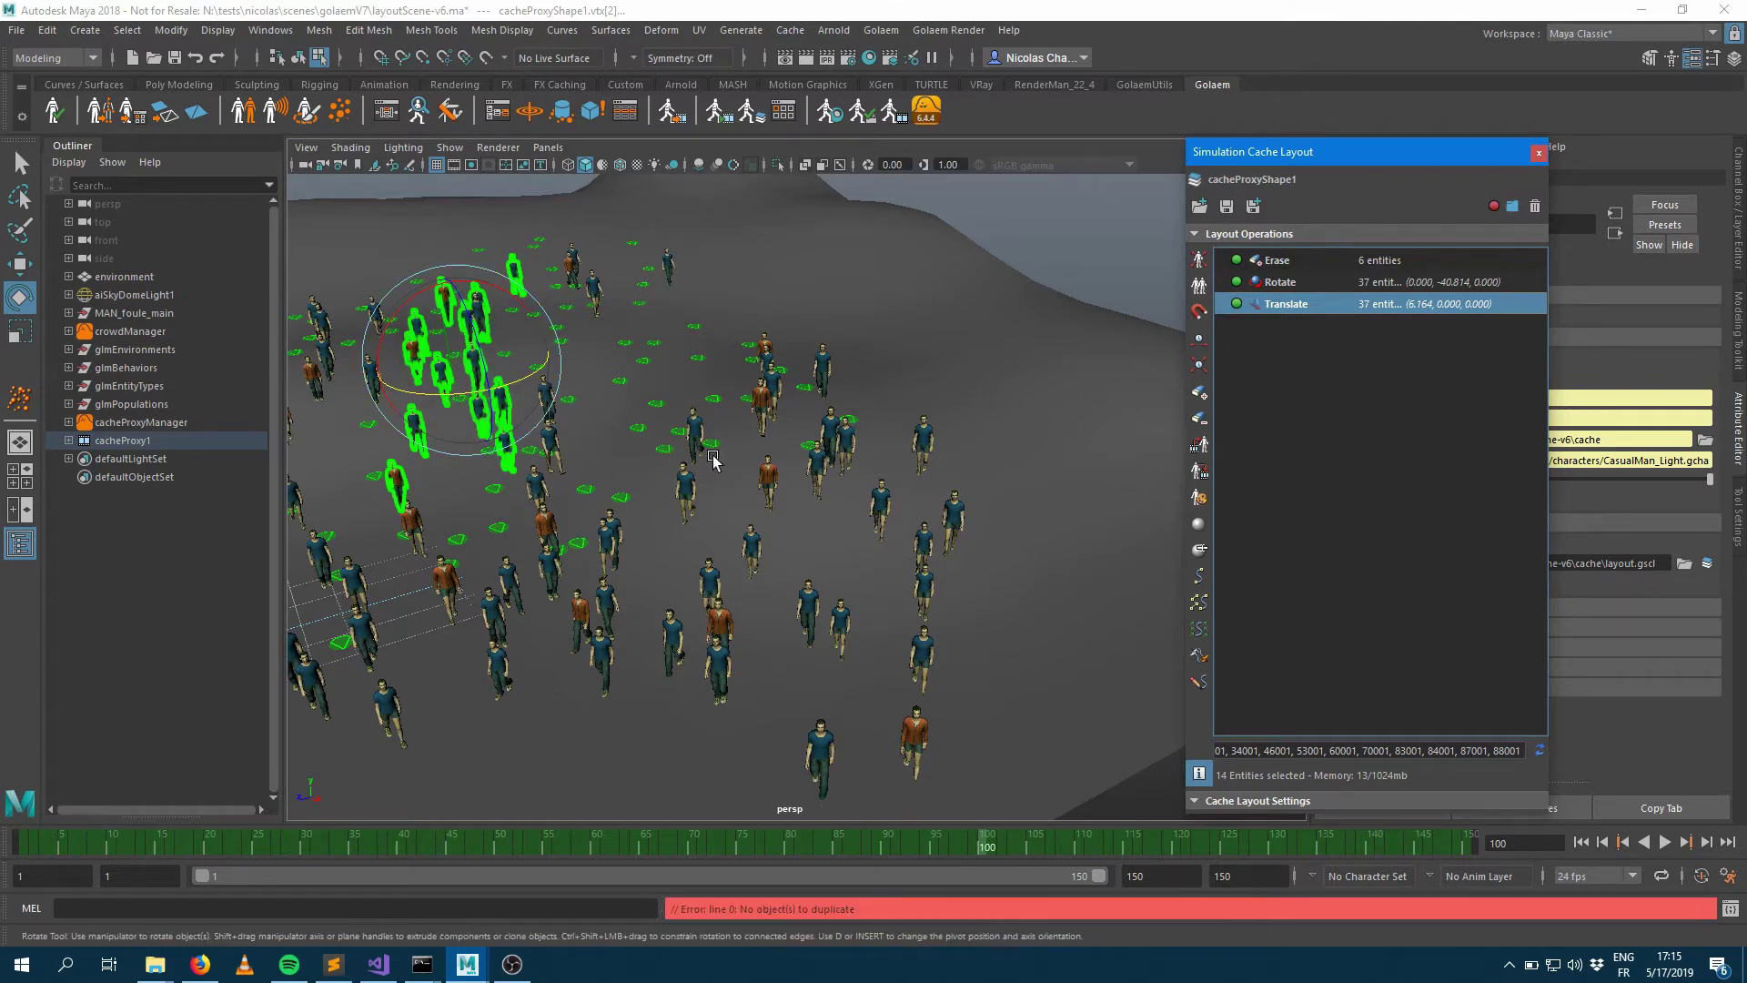
left_click_drag(713, 460, 983, 266, "alt")
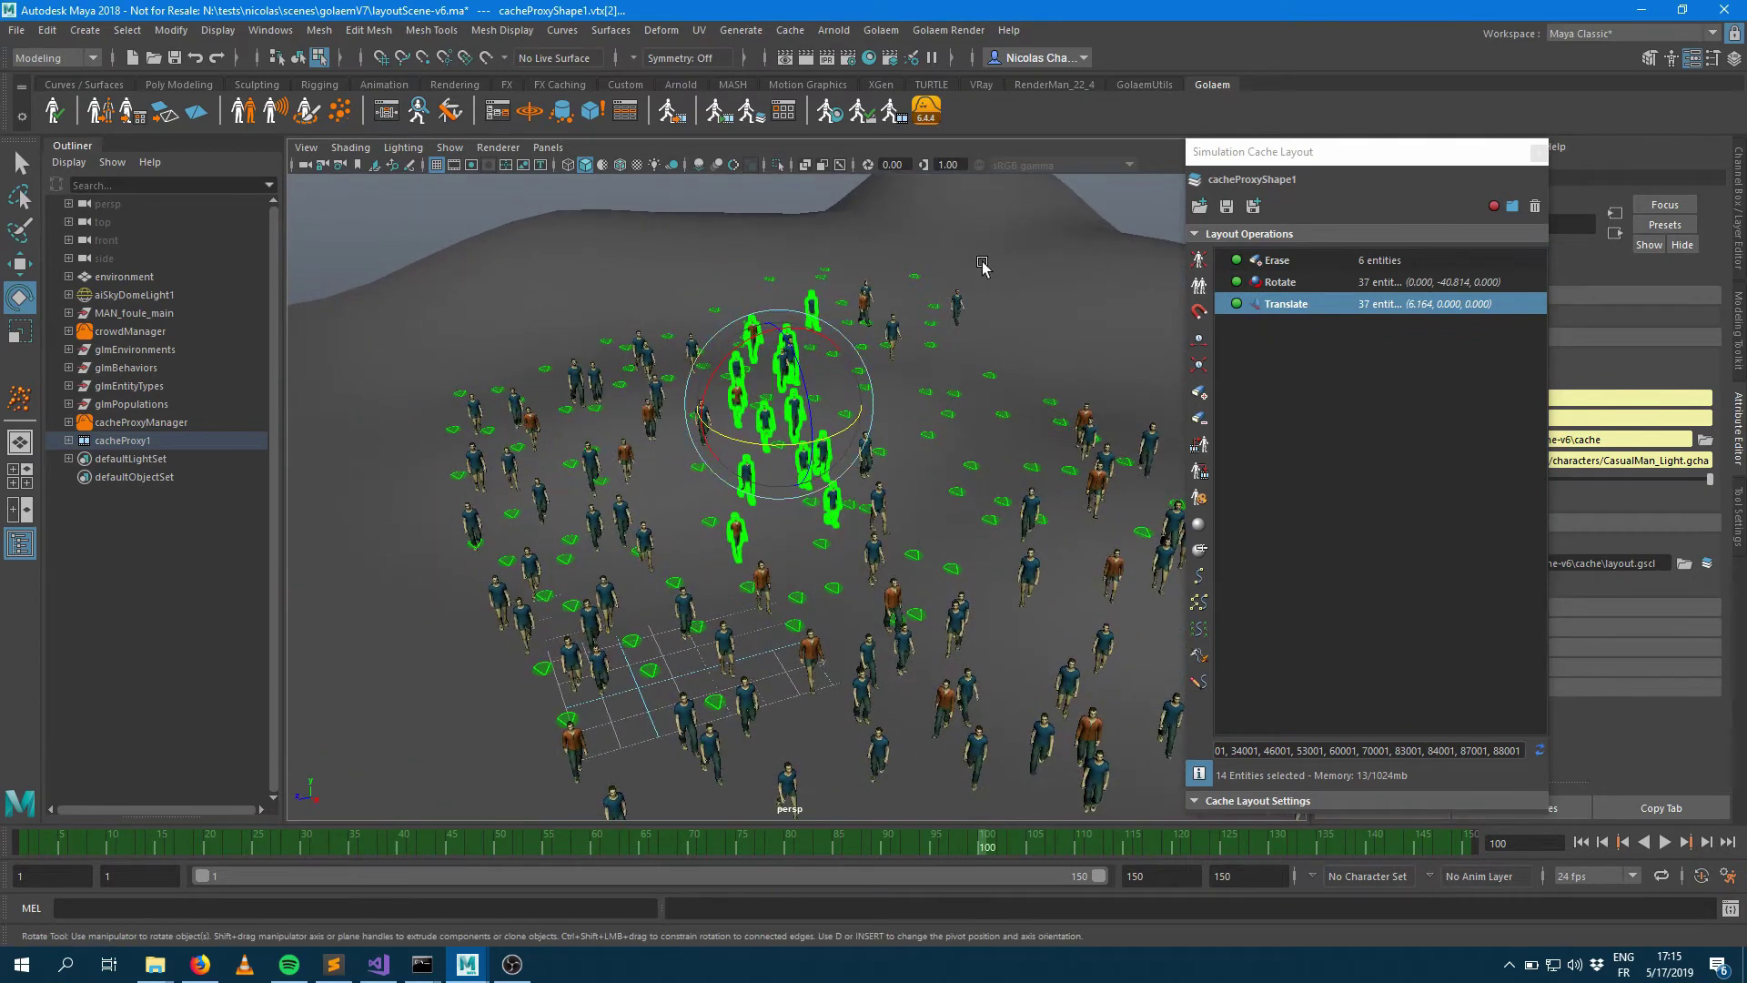
key("ctrl+d")
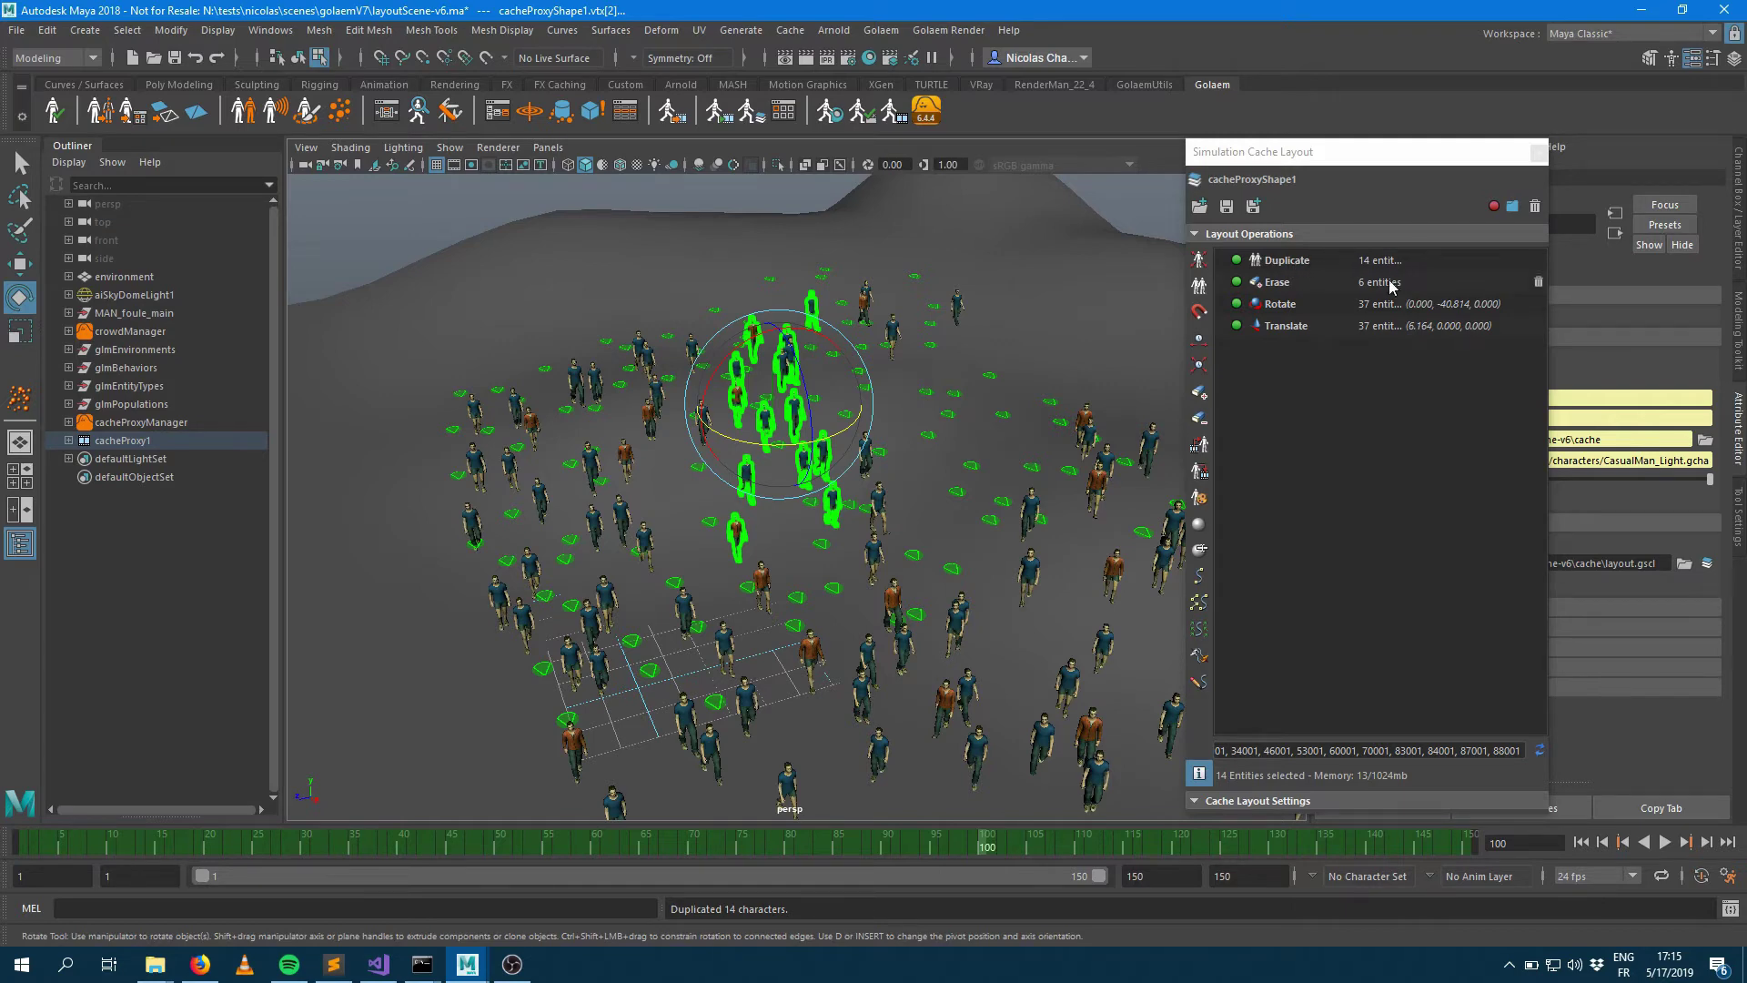
Step: Return to the Maya session with the node-based Layout Editor and select the characters at the far end of the crowd
left_click(466, 964)
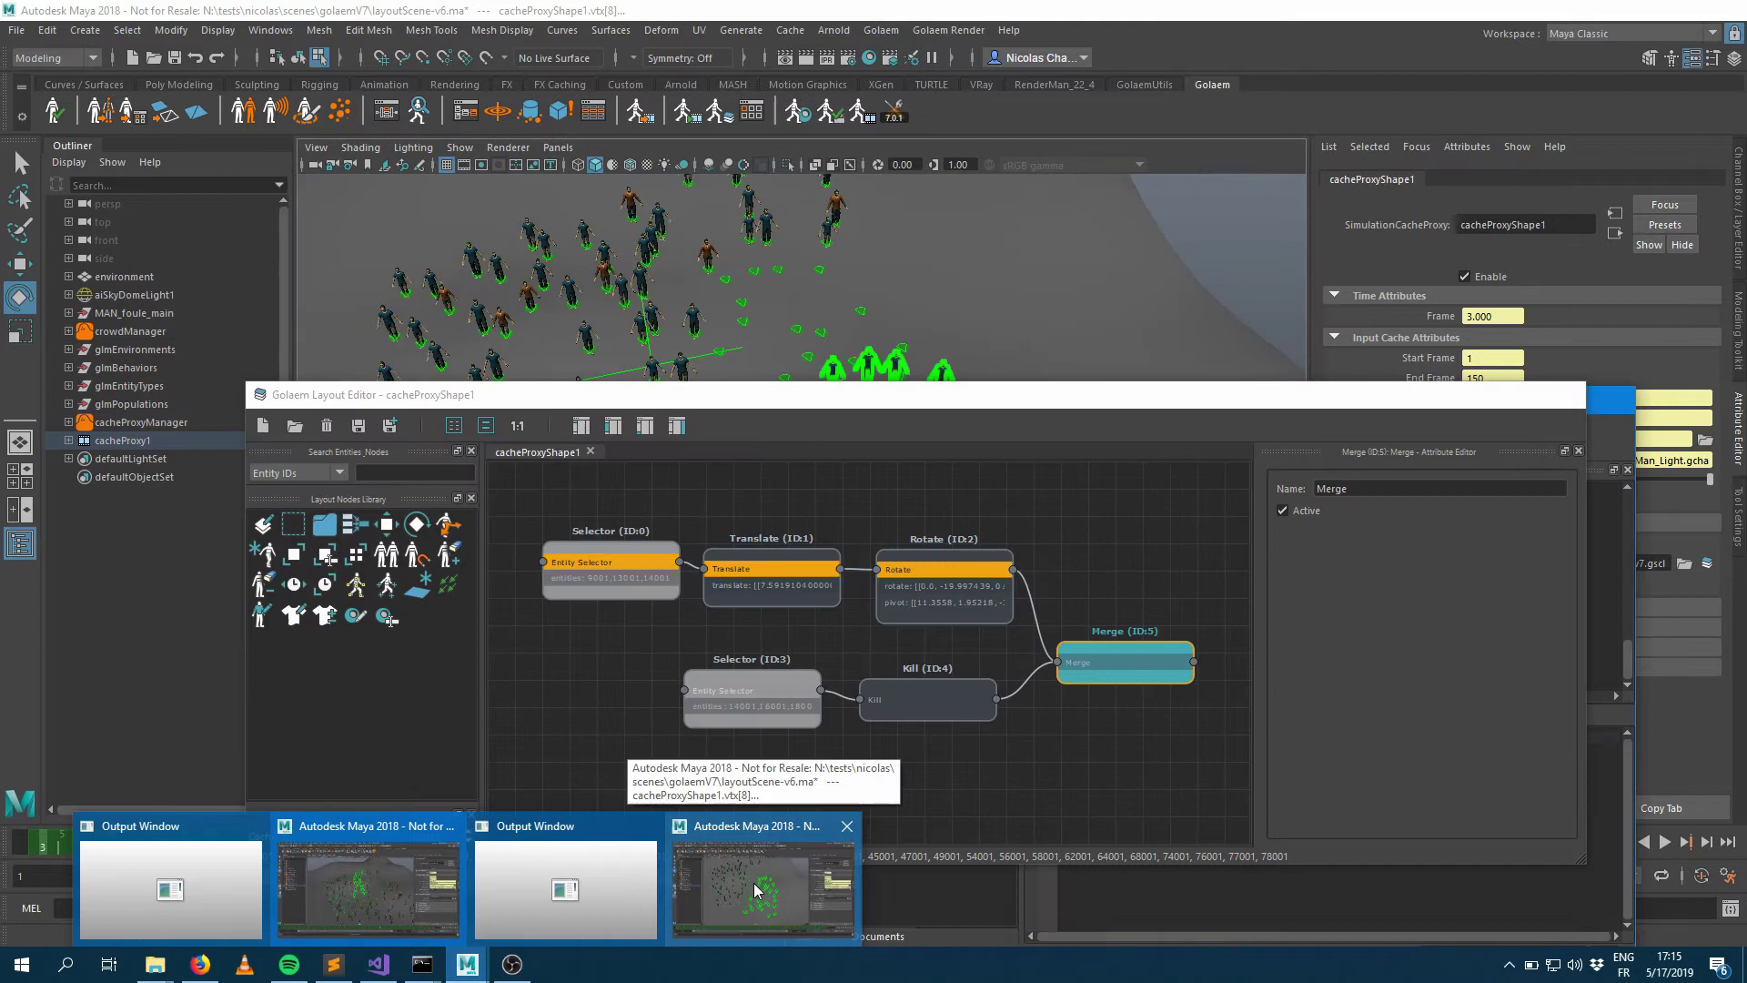
left_click(771, 871)
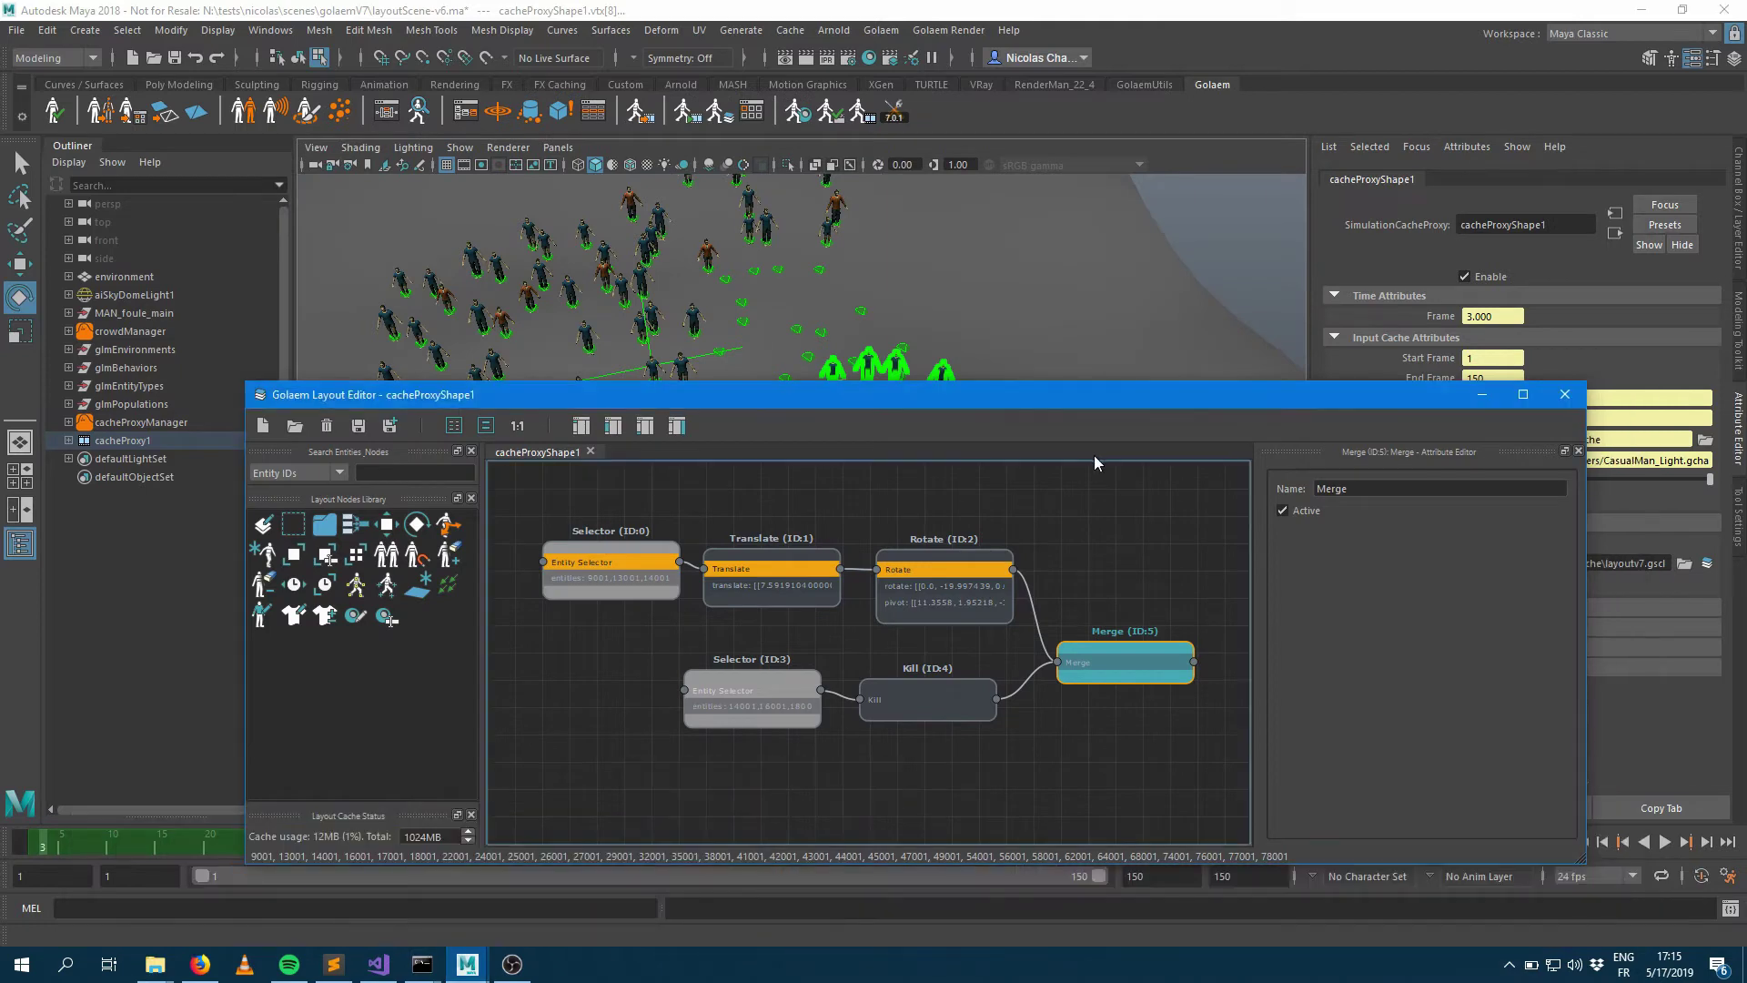
middle_click_drag(1029, 563, 569, 489)
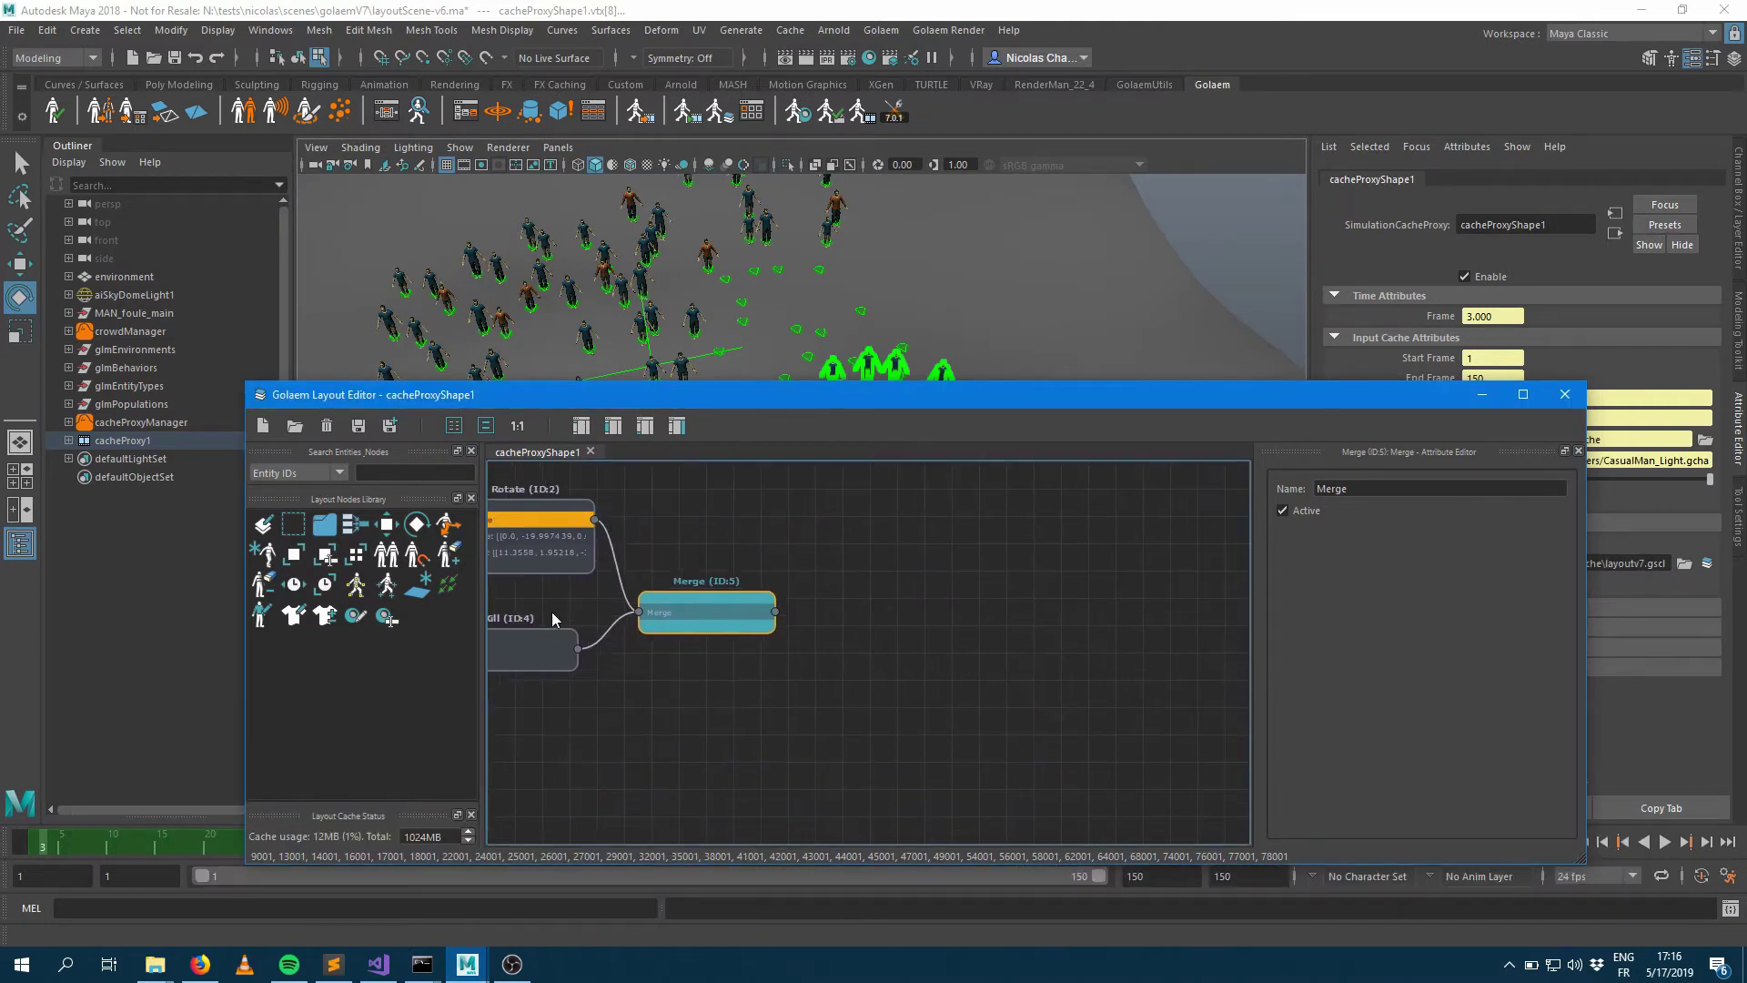
left_click_drag(637, 394, 663, 558)
left_click(762, 342)
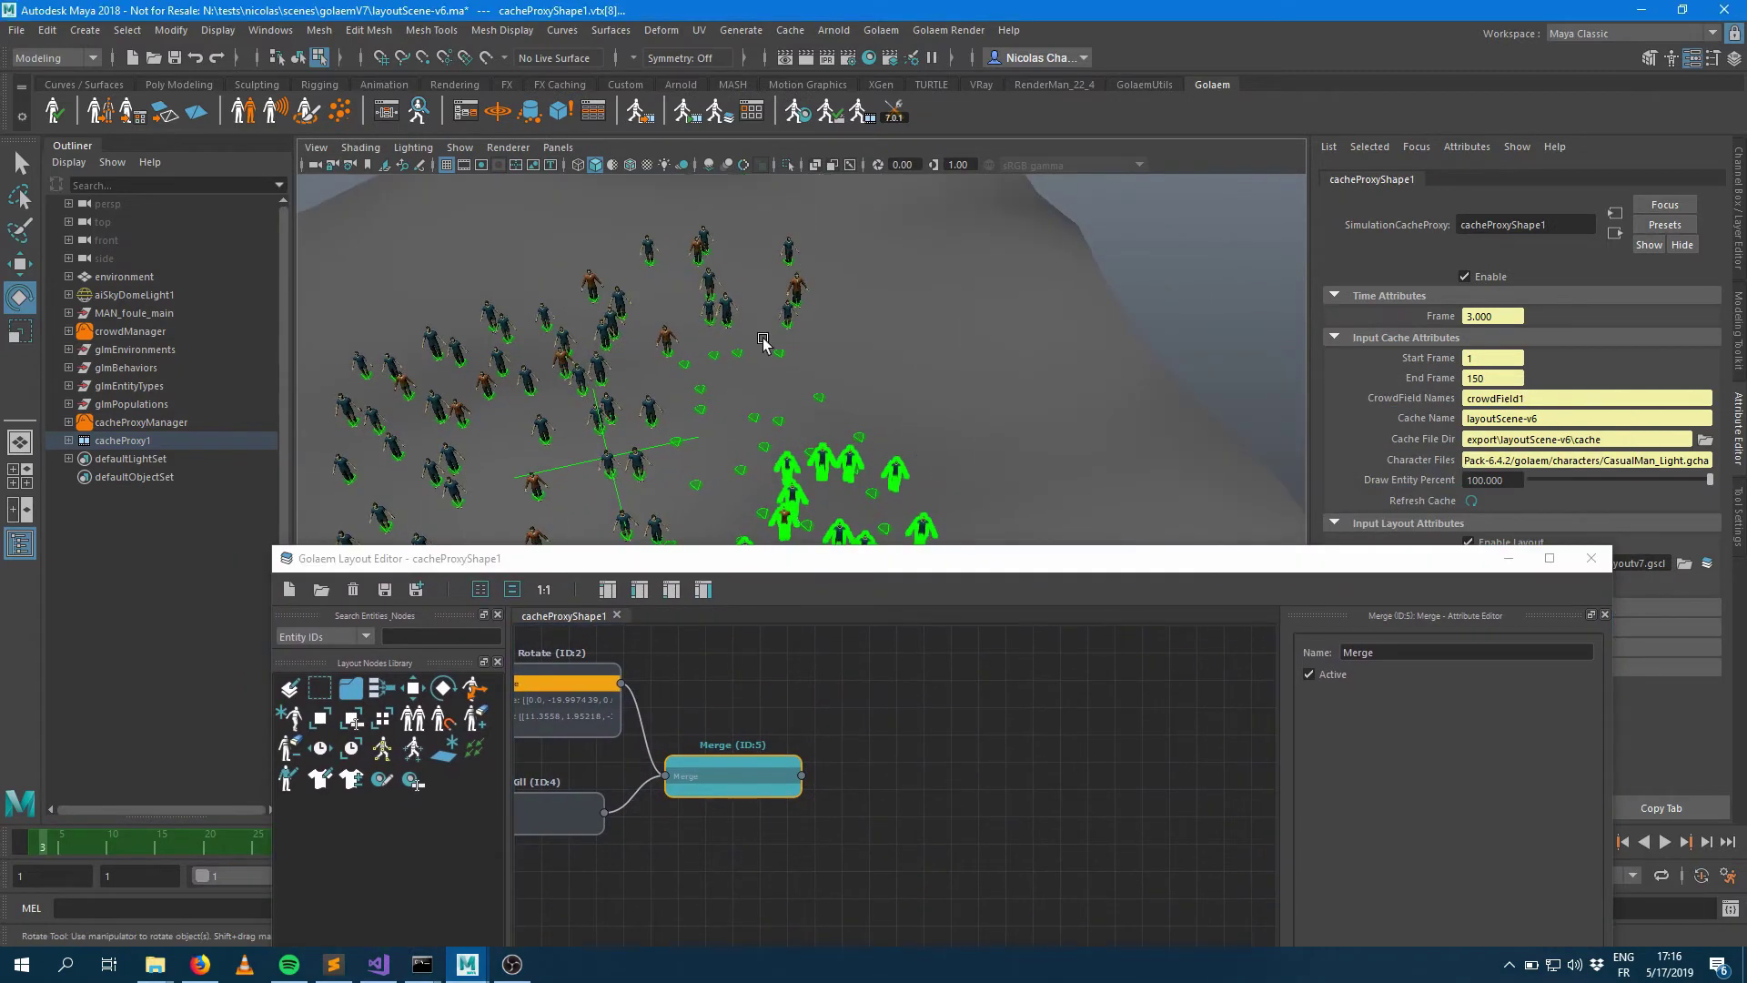
left_click_drag(589, 205, 825, 355)
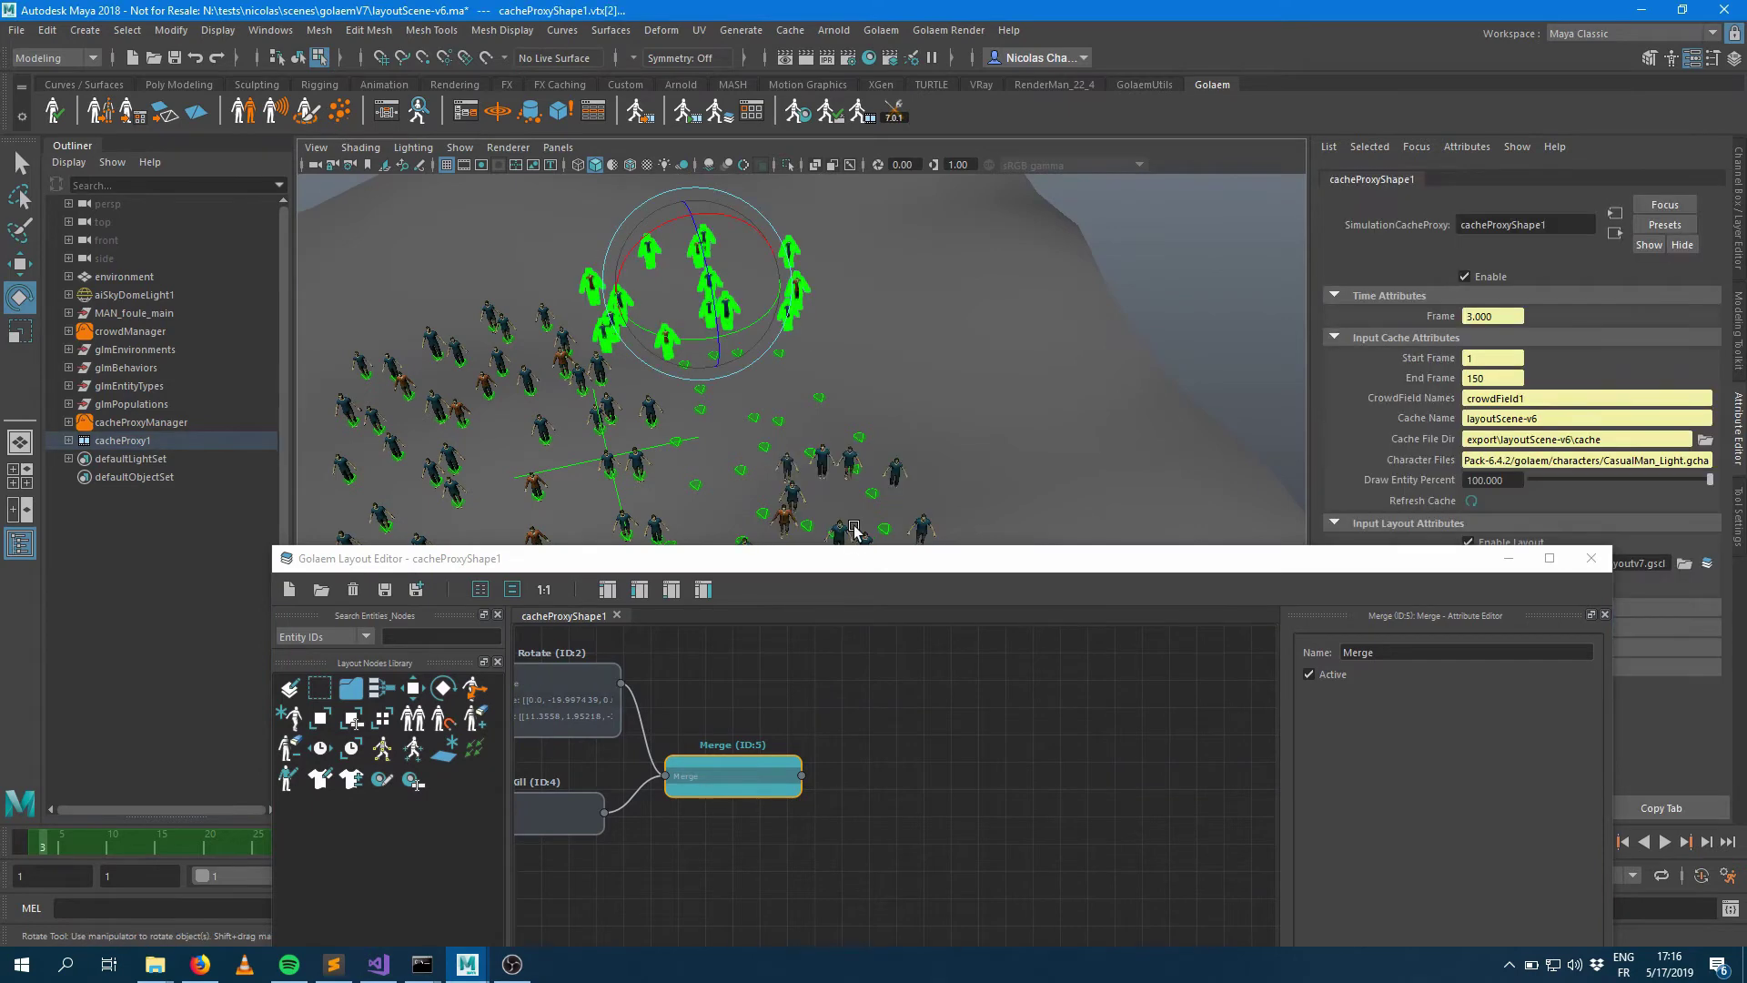
Step: Add a Selector node for the selected characters after the Merge node, and connect it to a new Duplicate node set as root
left_click_drag(857, 567, 848, 446)
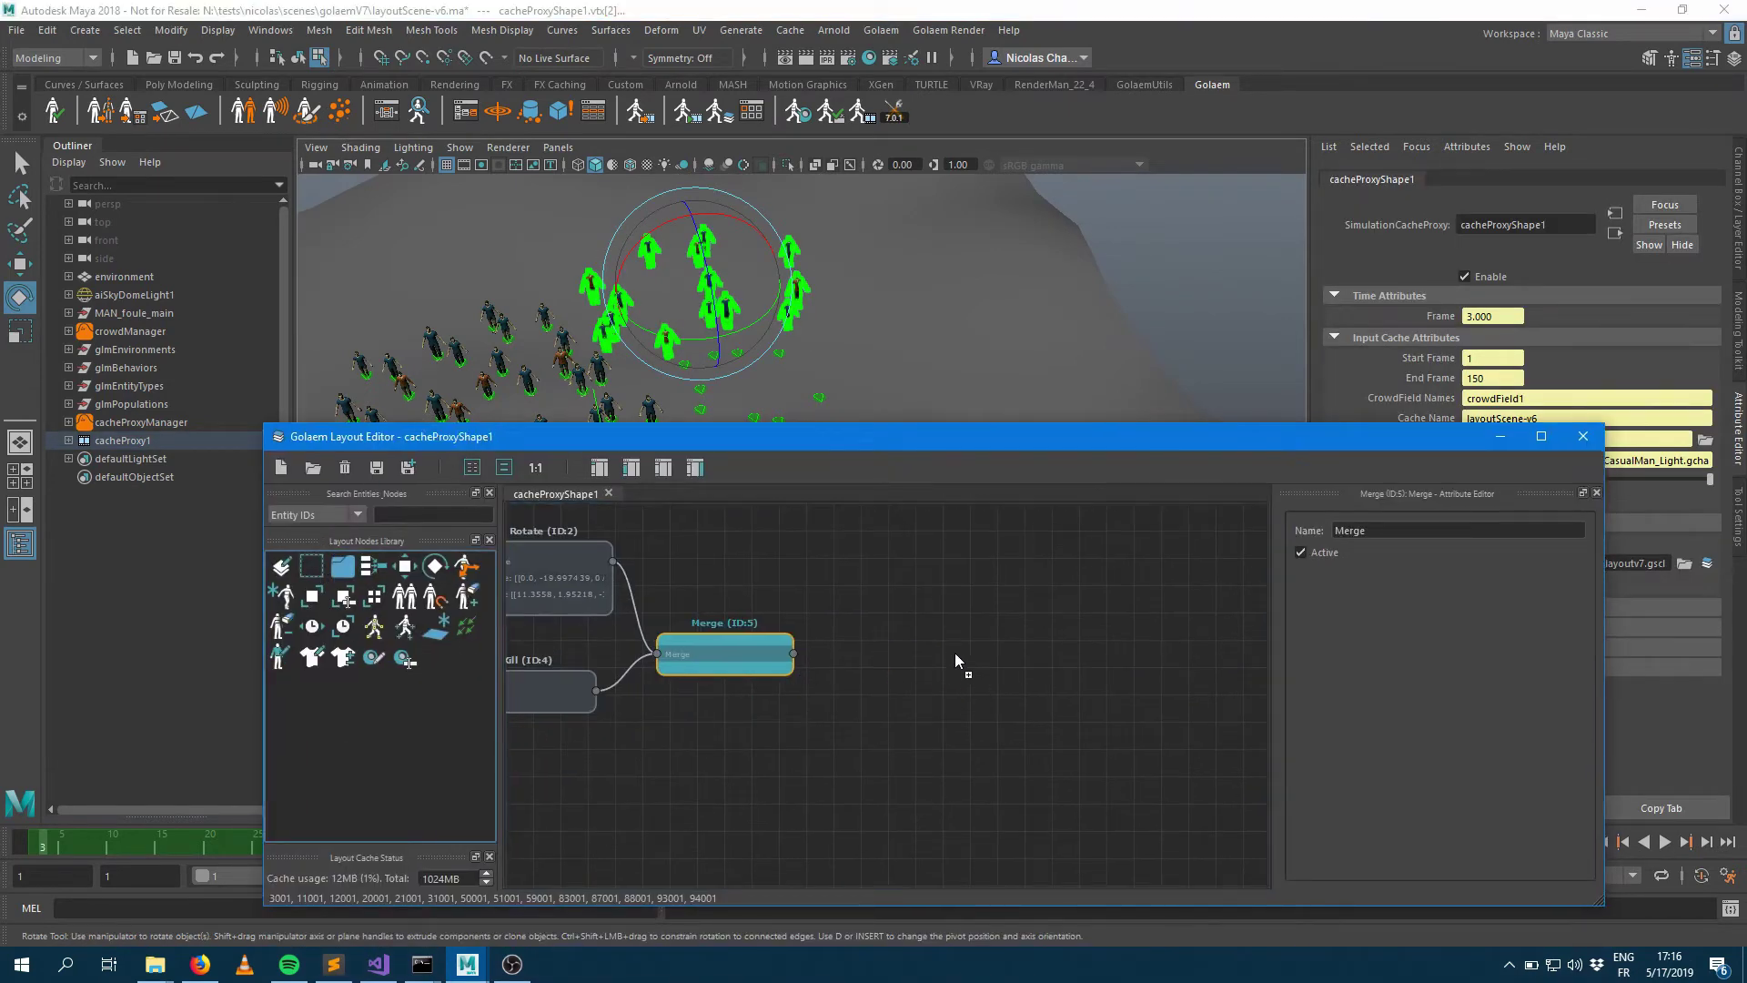
left_click_drag(794, 654, 843, 691)
left_click(932, 642)
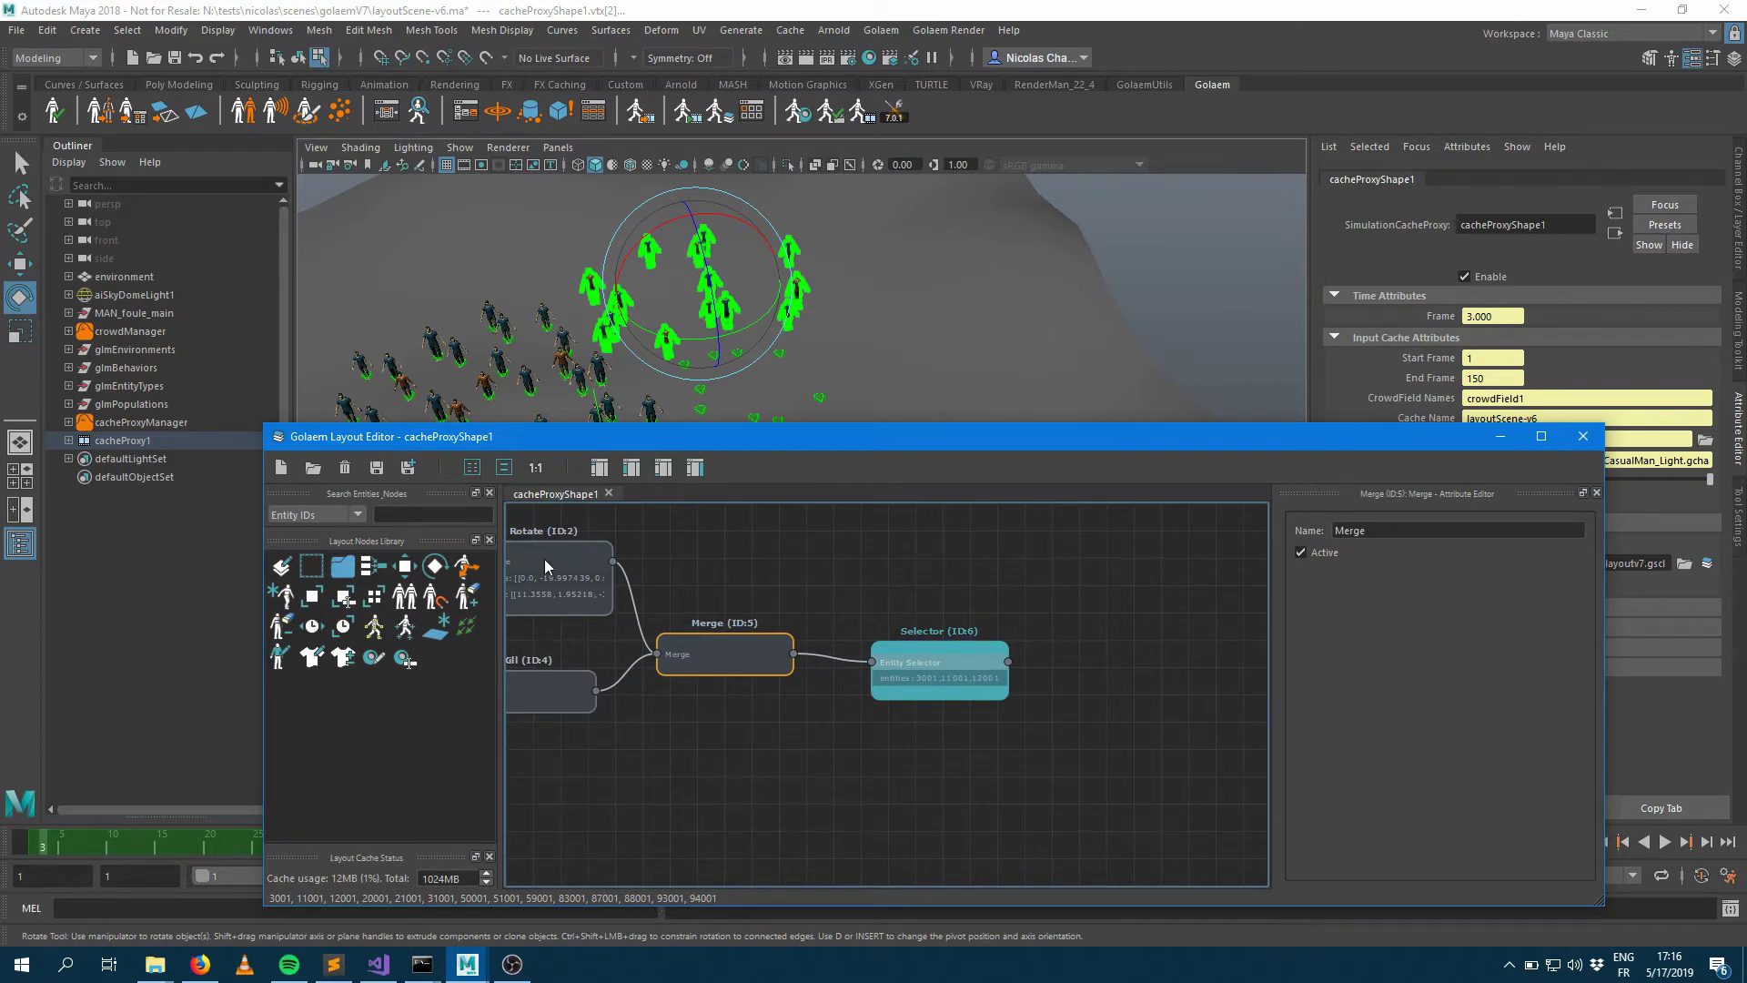
left_click_drag(405, 598, 1146, 662)
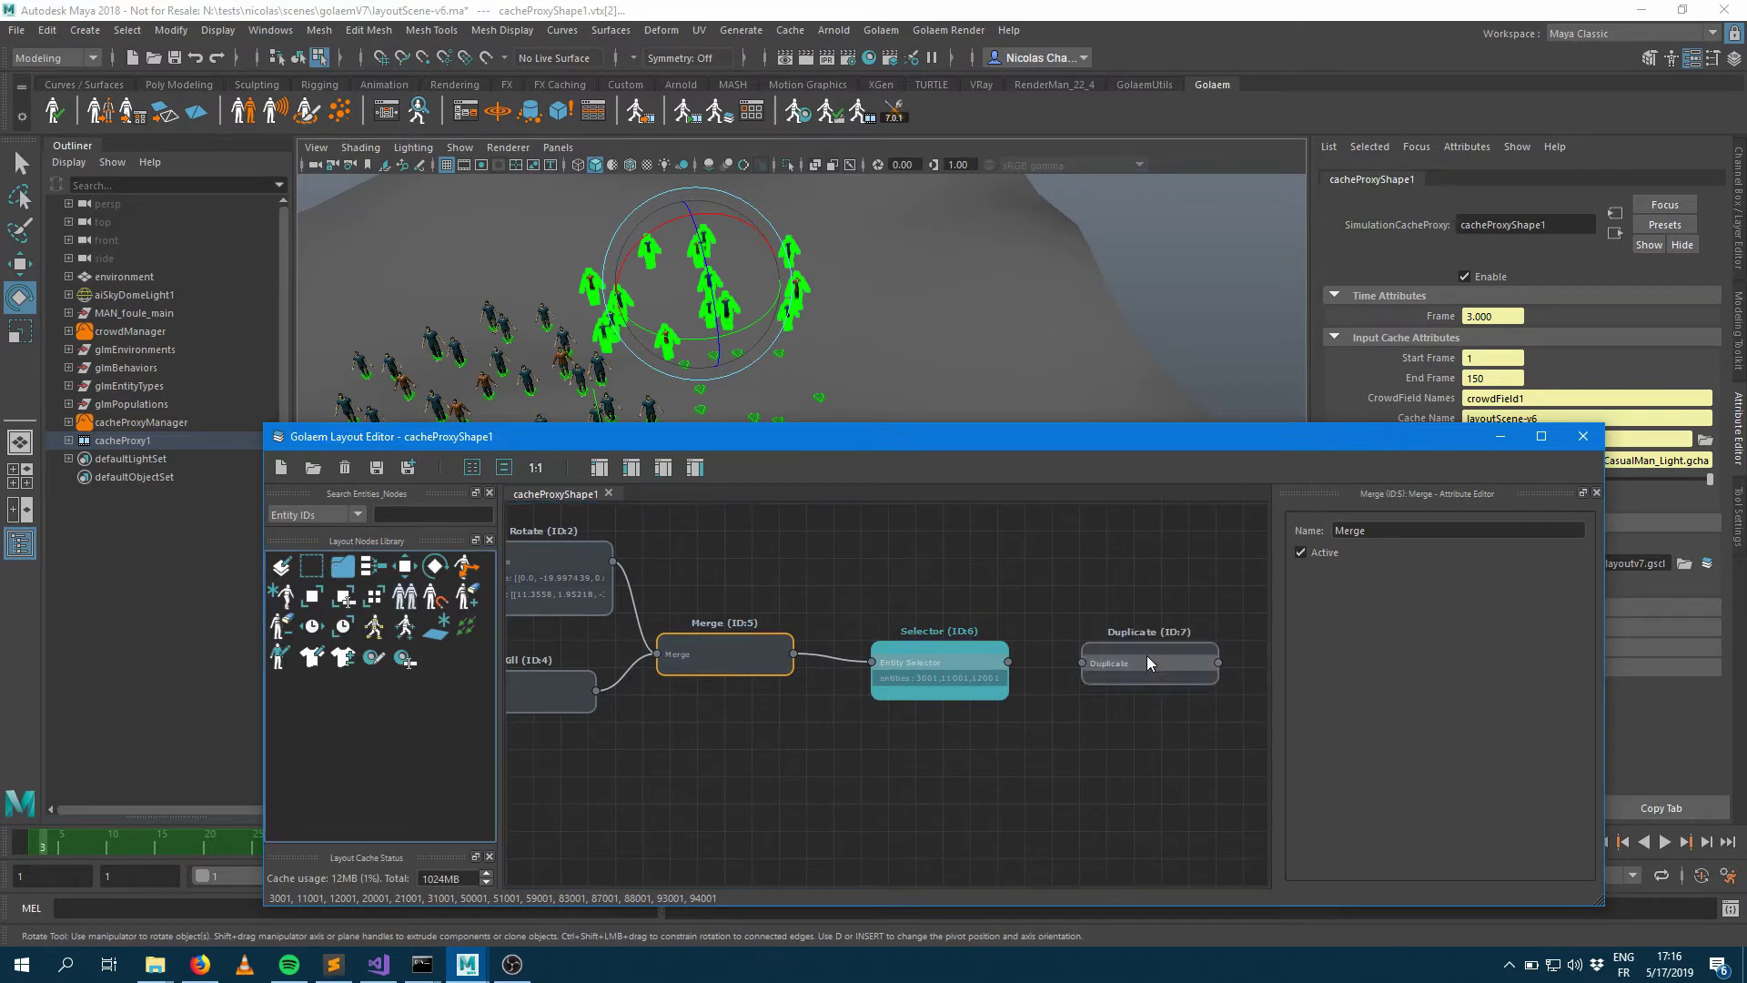
left_click_drag(1008, 663, 1084, 663)
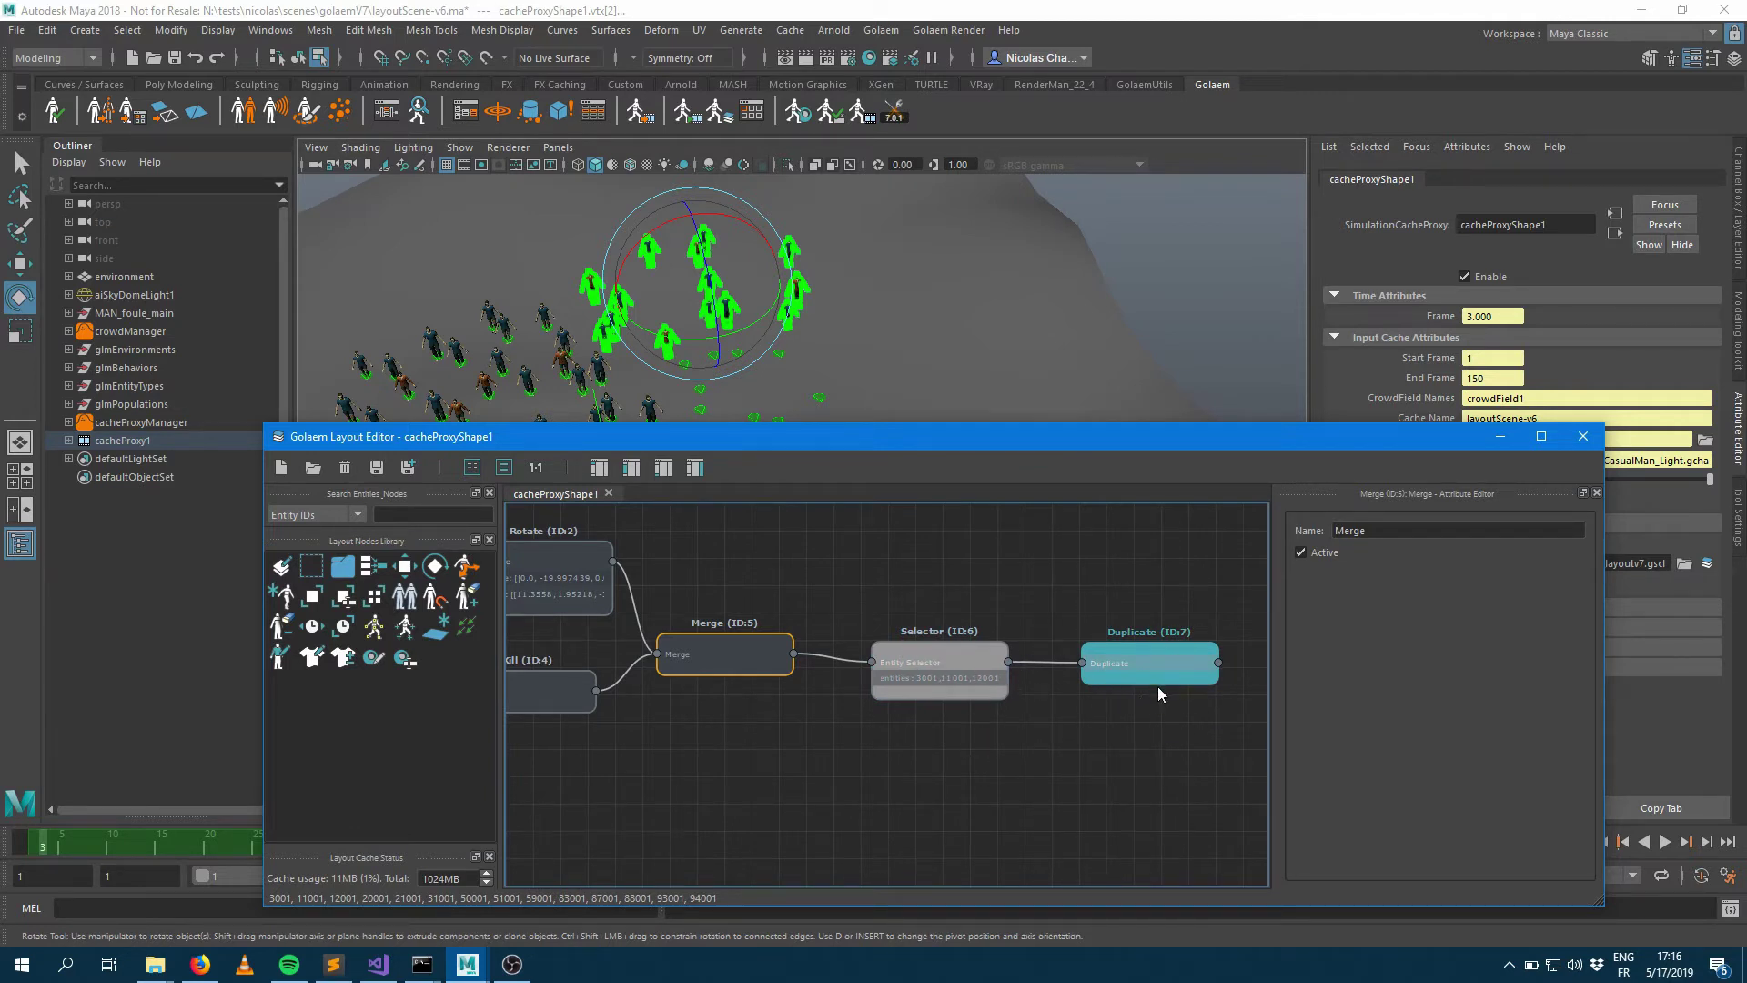
Step: Select the characters created by the Duplicate node and translate them sideways, away from the originals
middle_click_drag(1069, 728, 855, 663)
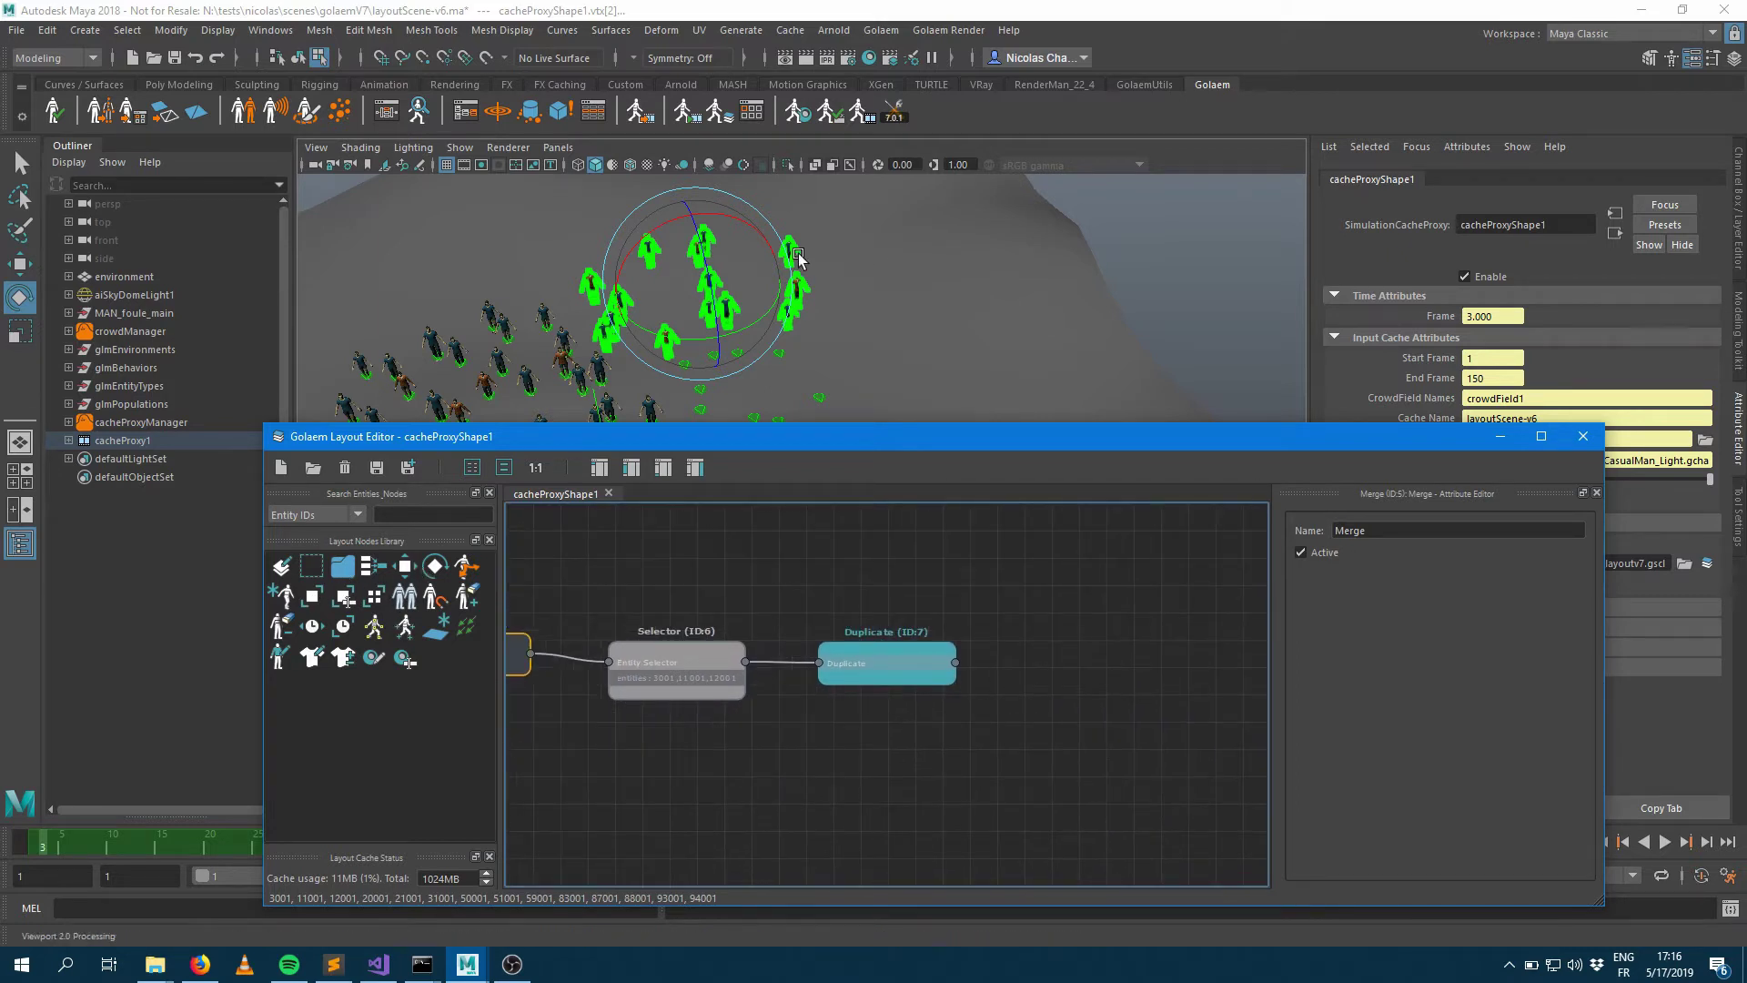
left_click(893, 674)
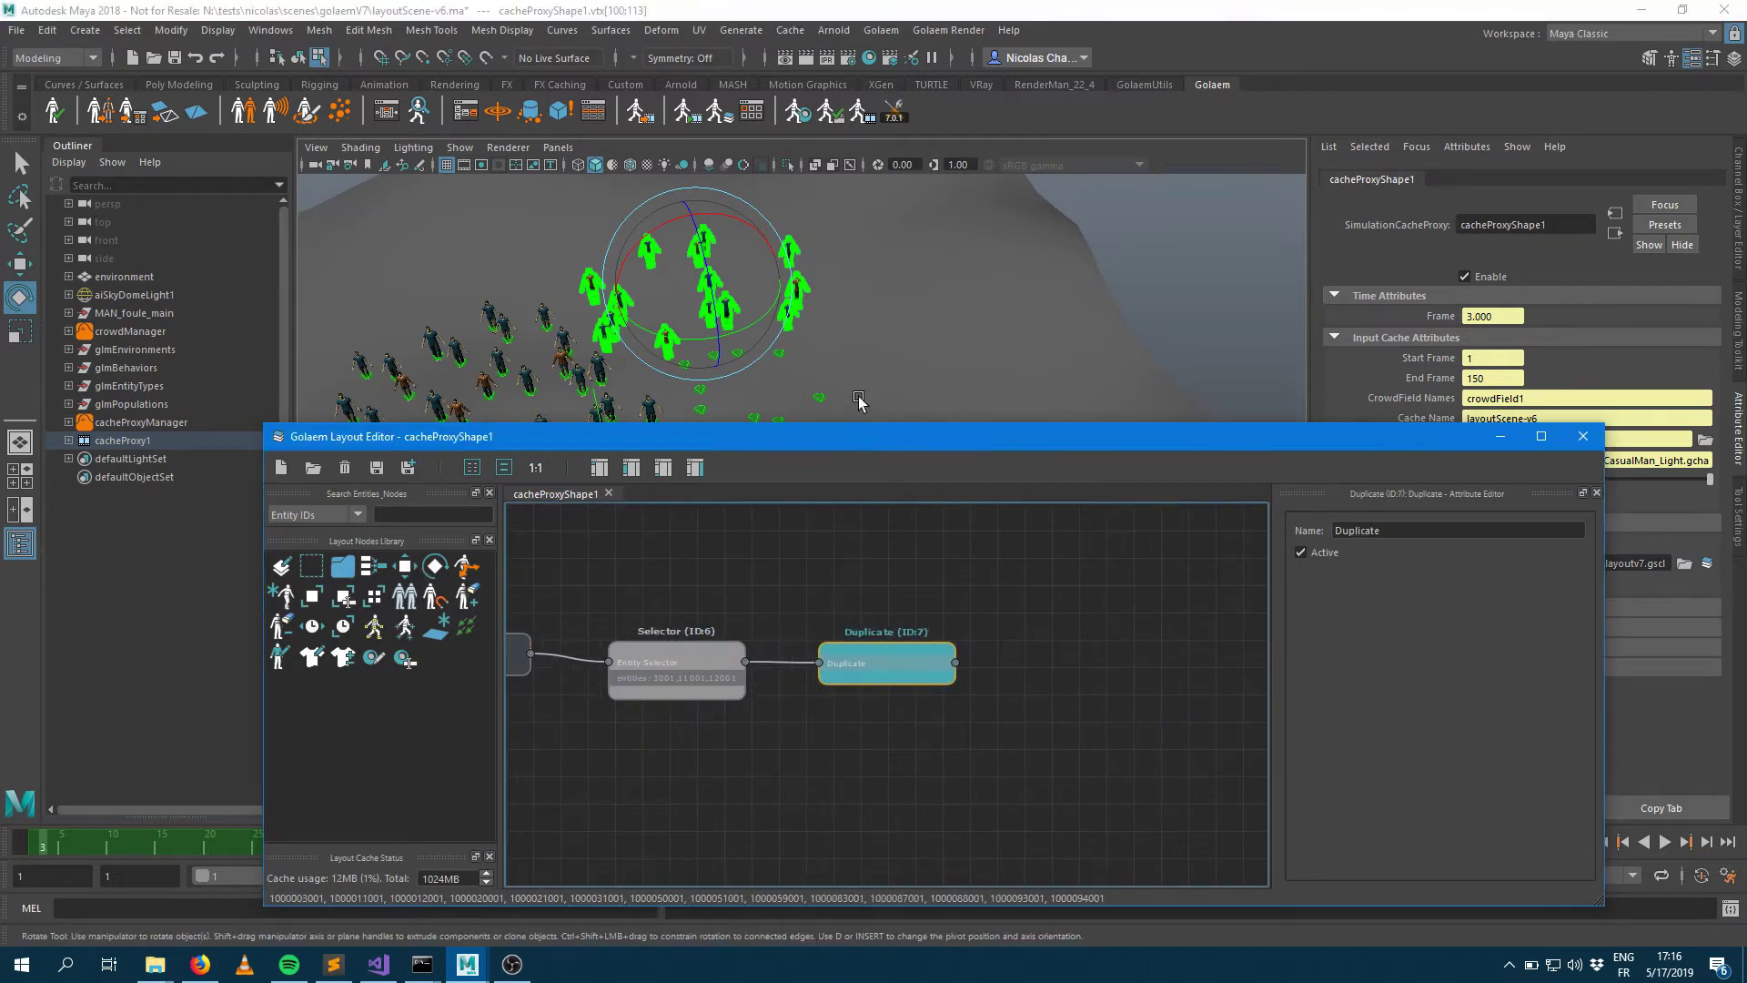
key("w")
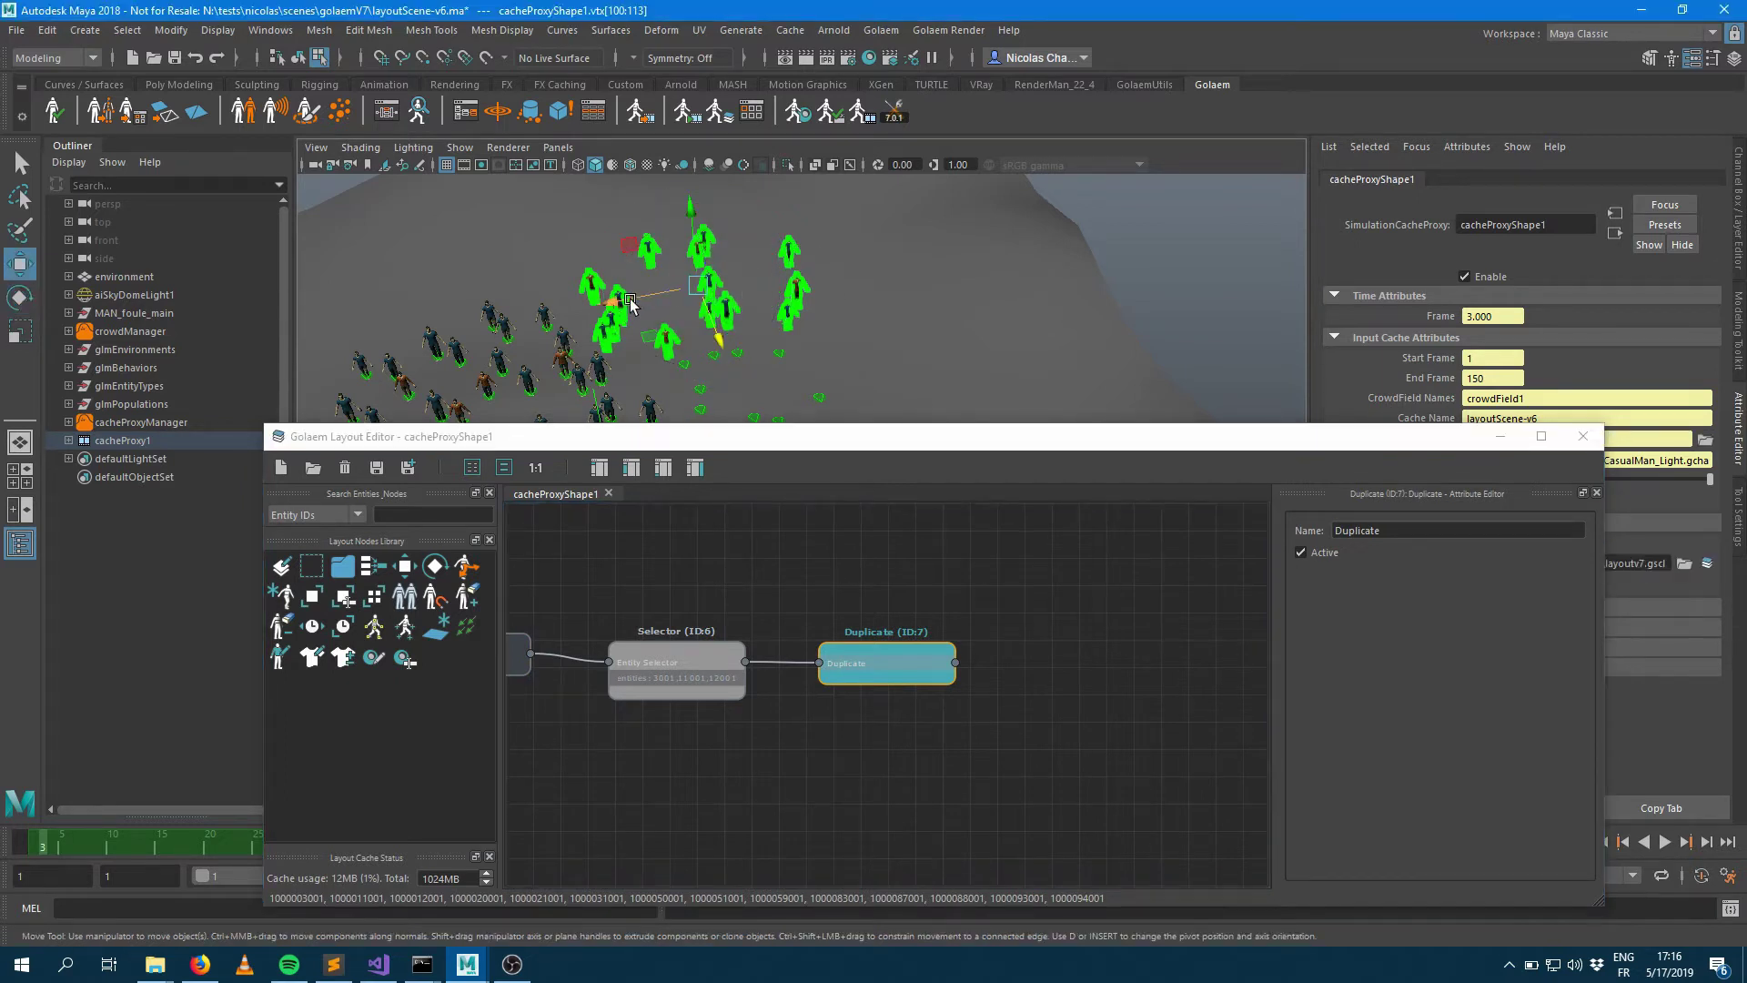
left_click_drag(642, 298, 790, 292)
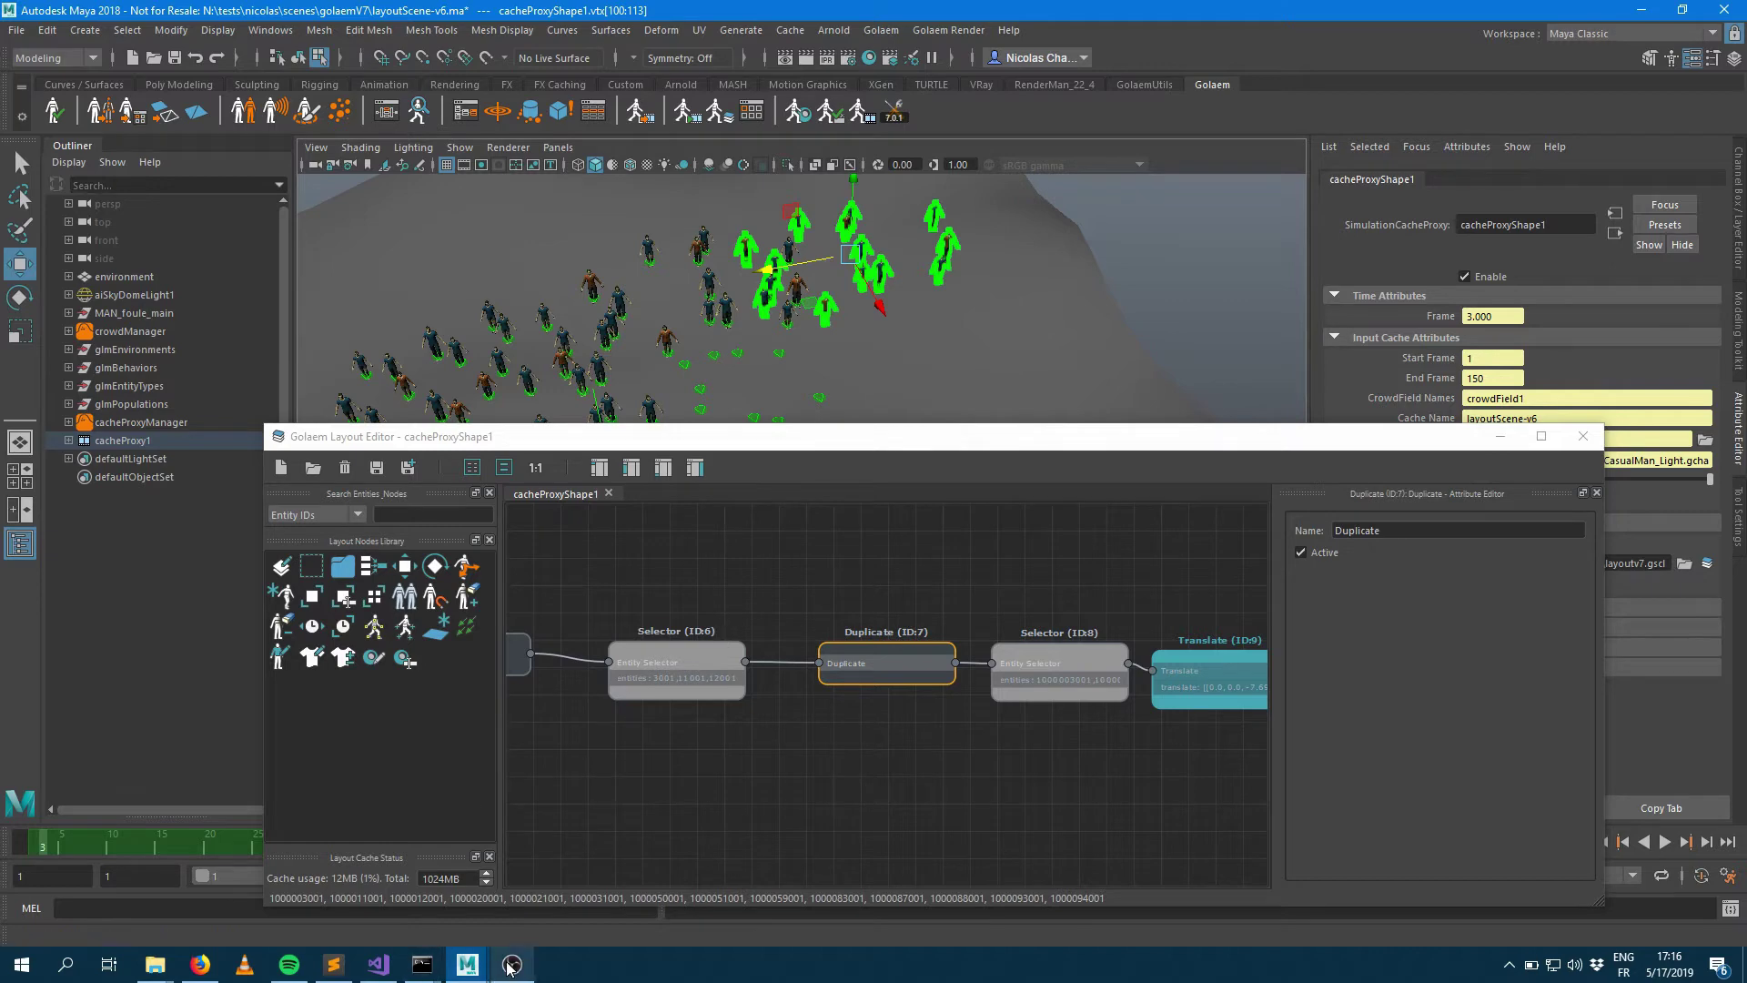
Step: Switch to the Maya session with the Simulation Cache Layout, select the single orange-jacketed character near the middle, and enable edge selection
left_click(466, 963)
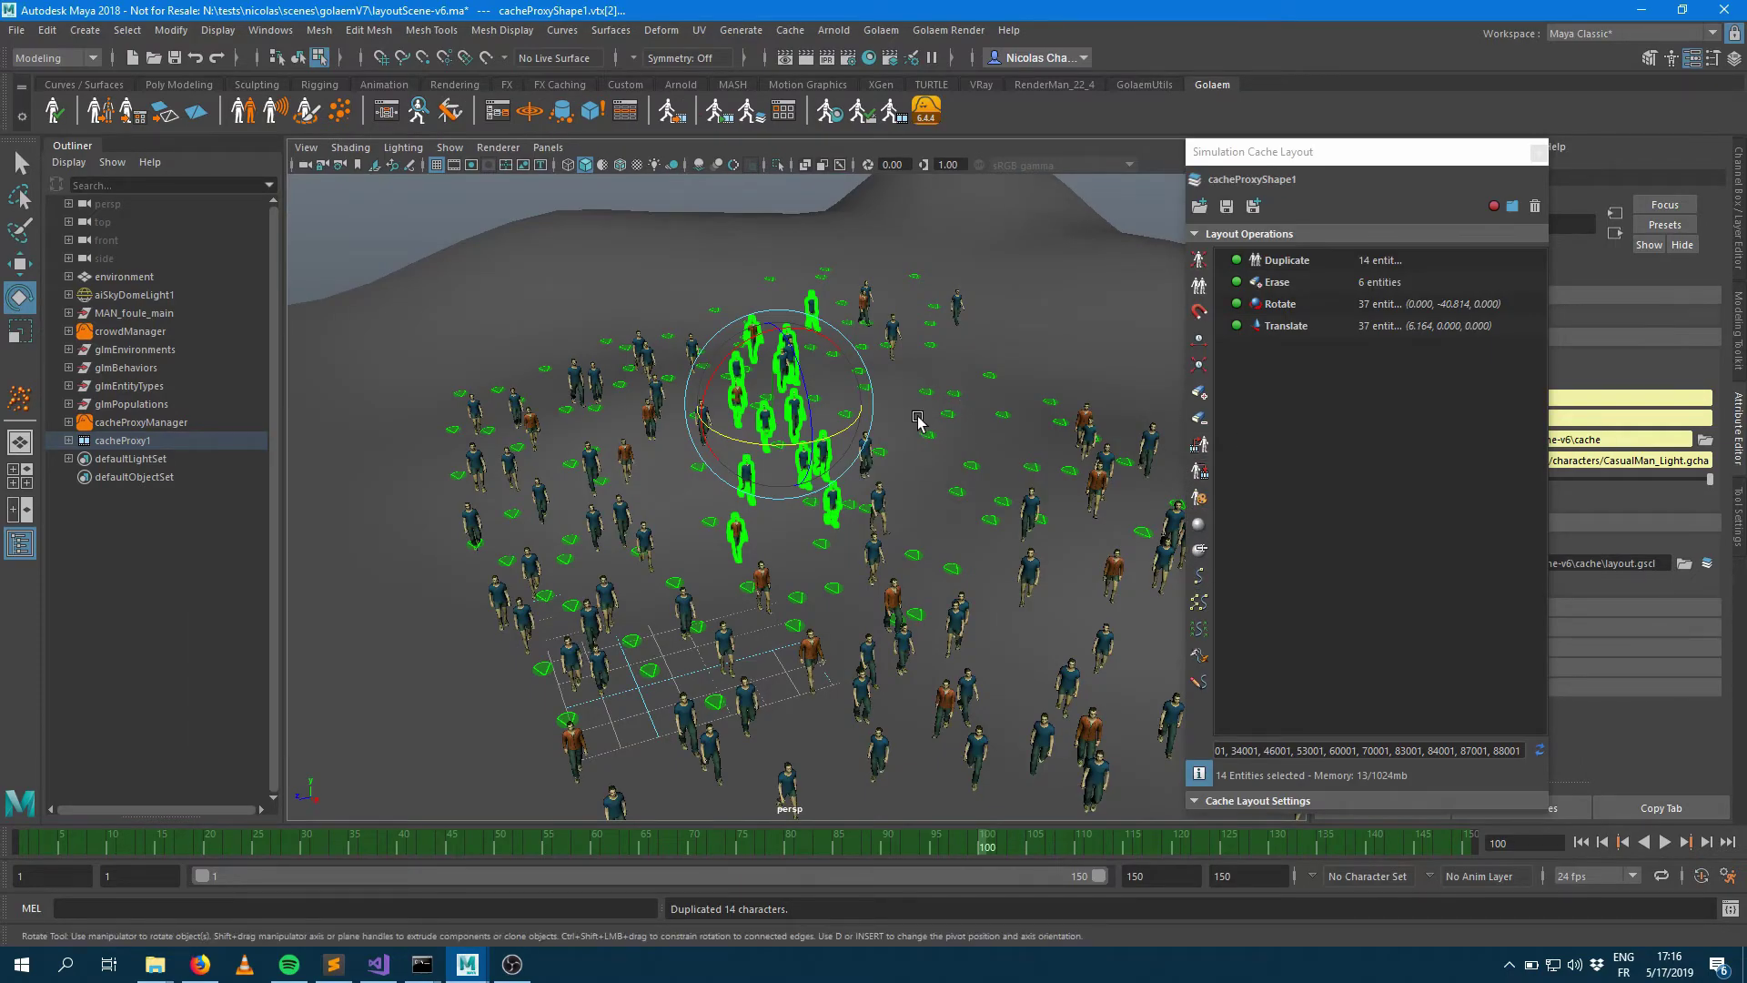
left_click_drag(924, 436, 874, 427, "alt")
scroll(835, 414, "up", 3)
scroll(835, 414, "up", 5)
scroll(846, 414, "down", 3)
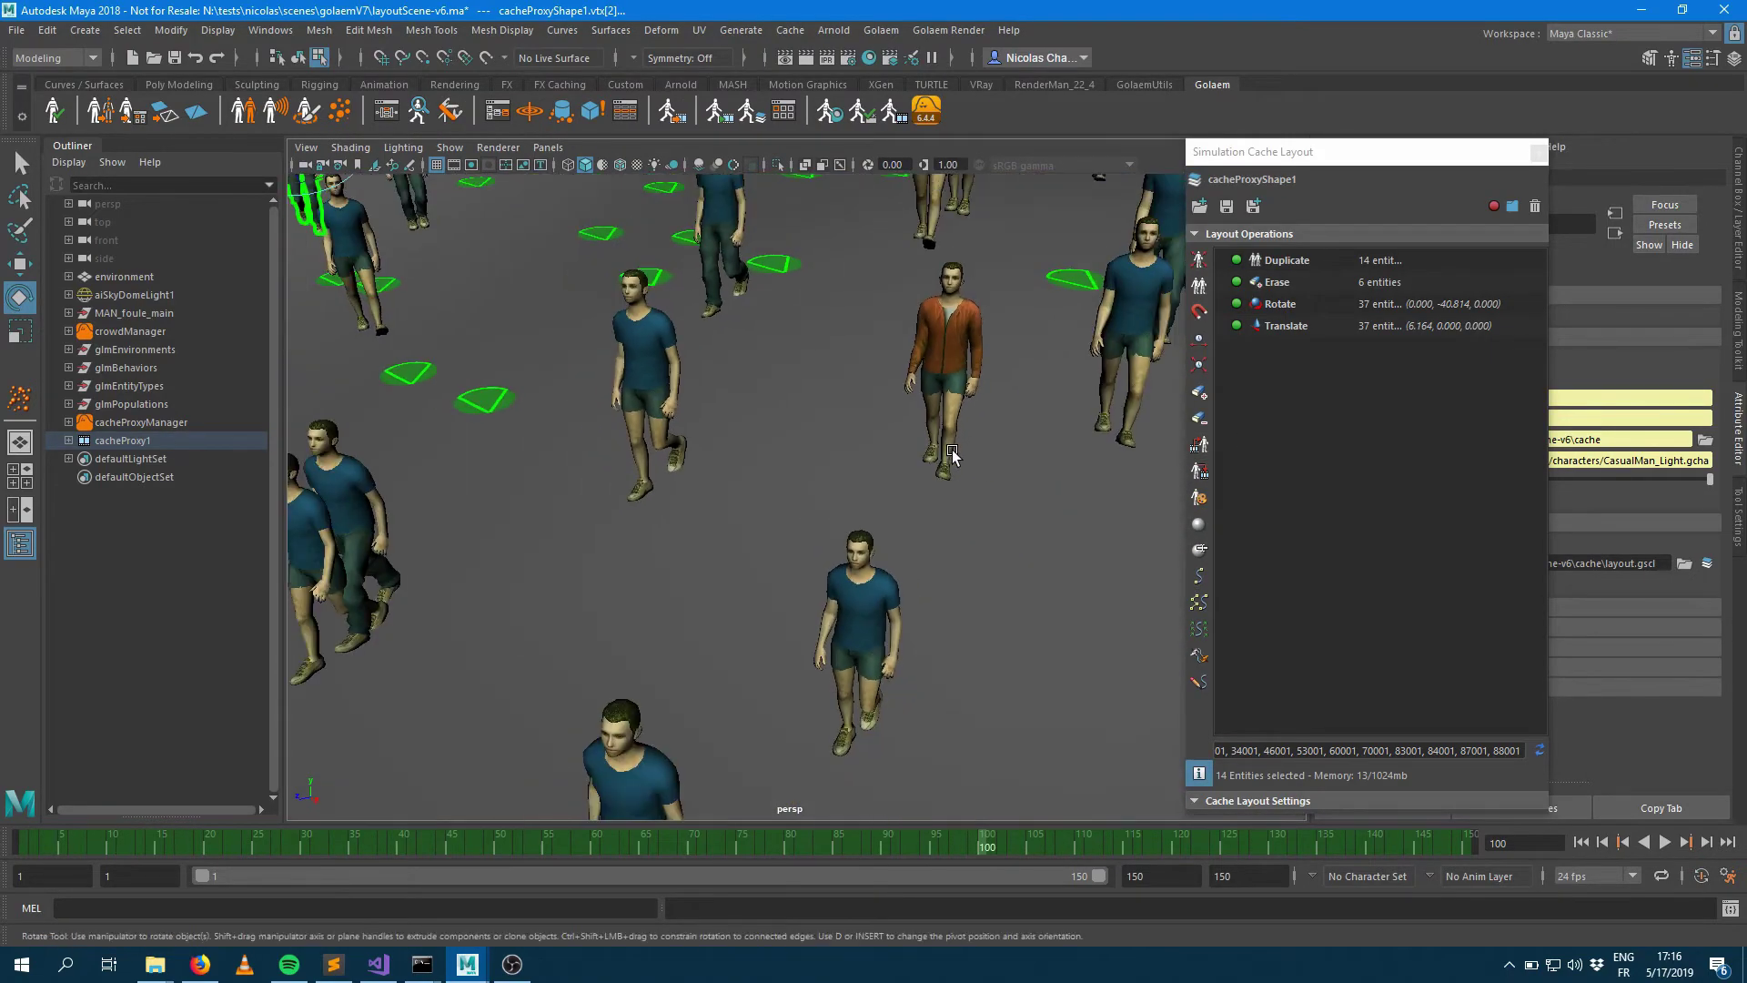
scroll(862, 411, "up", 2)
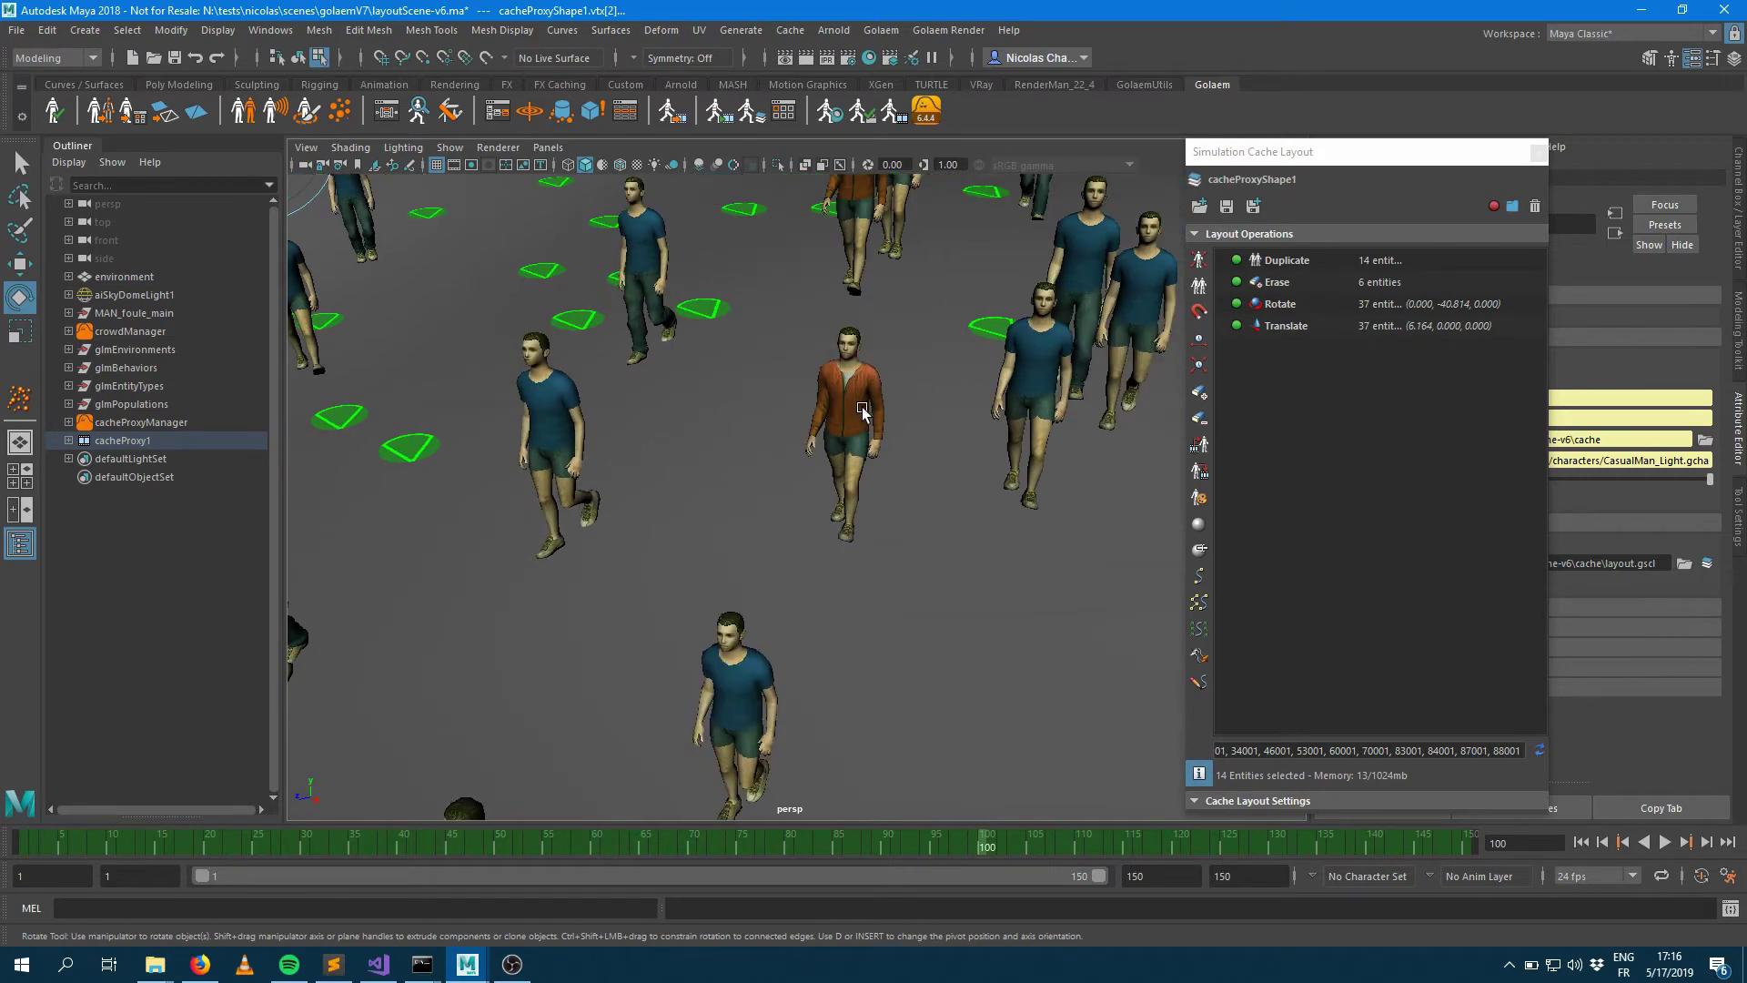
left_click(862, 411)
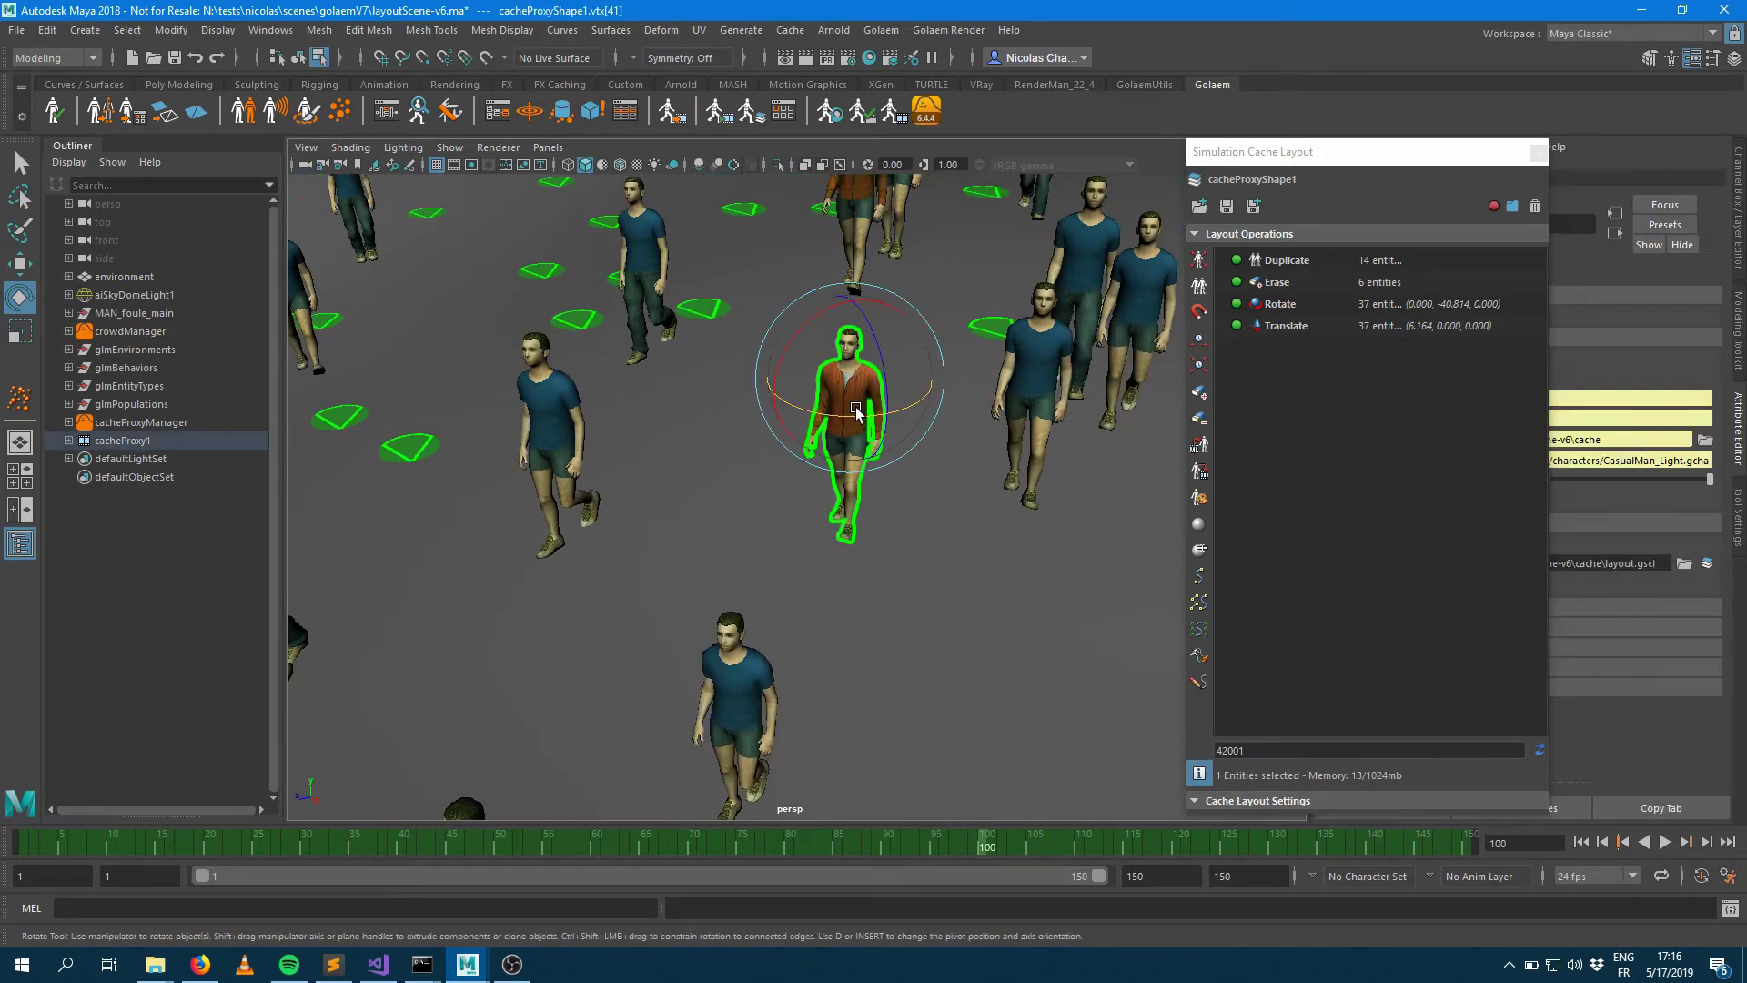
key("F10")
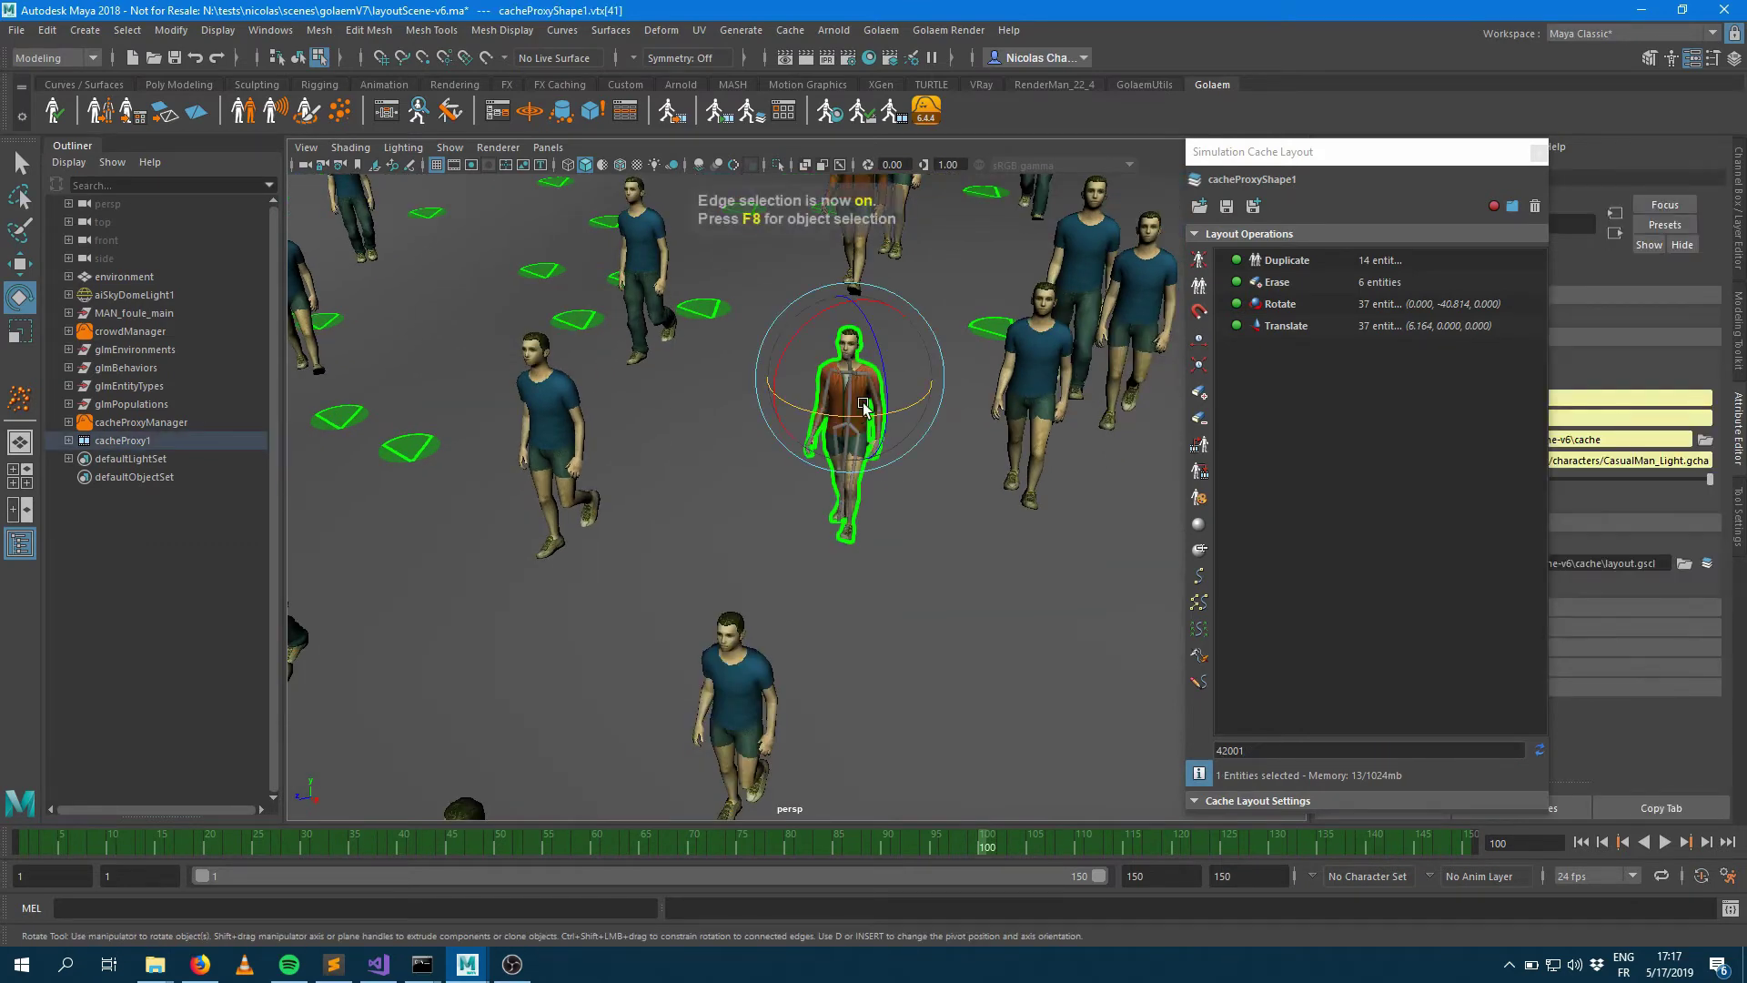
Step: Switch to the Maya session with the node-based Layout Editor and select the single blue-shirted character in front of the crowd
scroll(1013, 425, "up", 5)
scroll(975, 422, "down", 5)
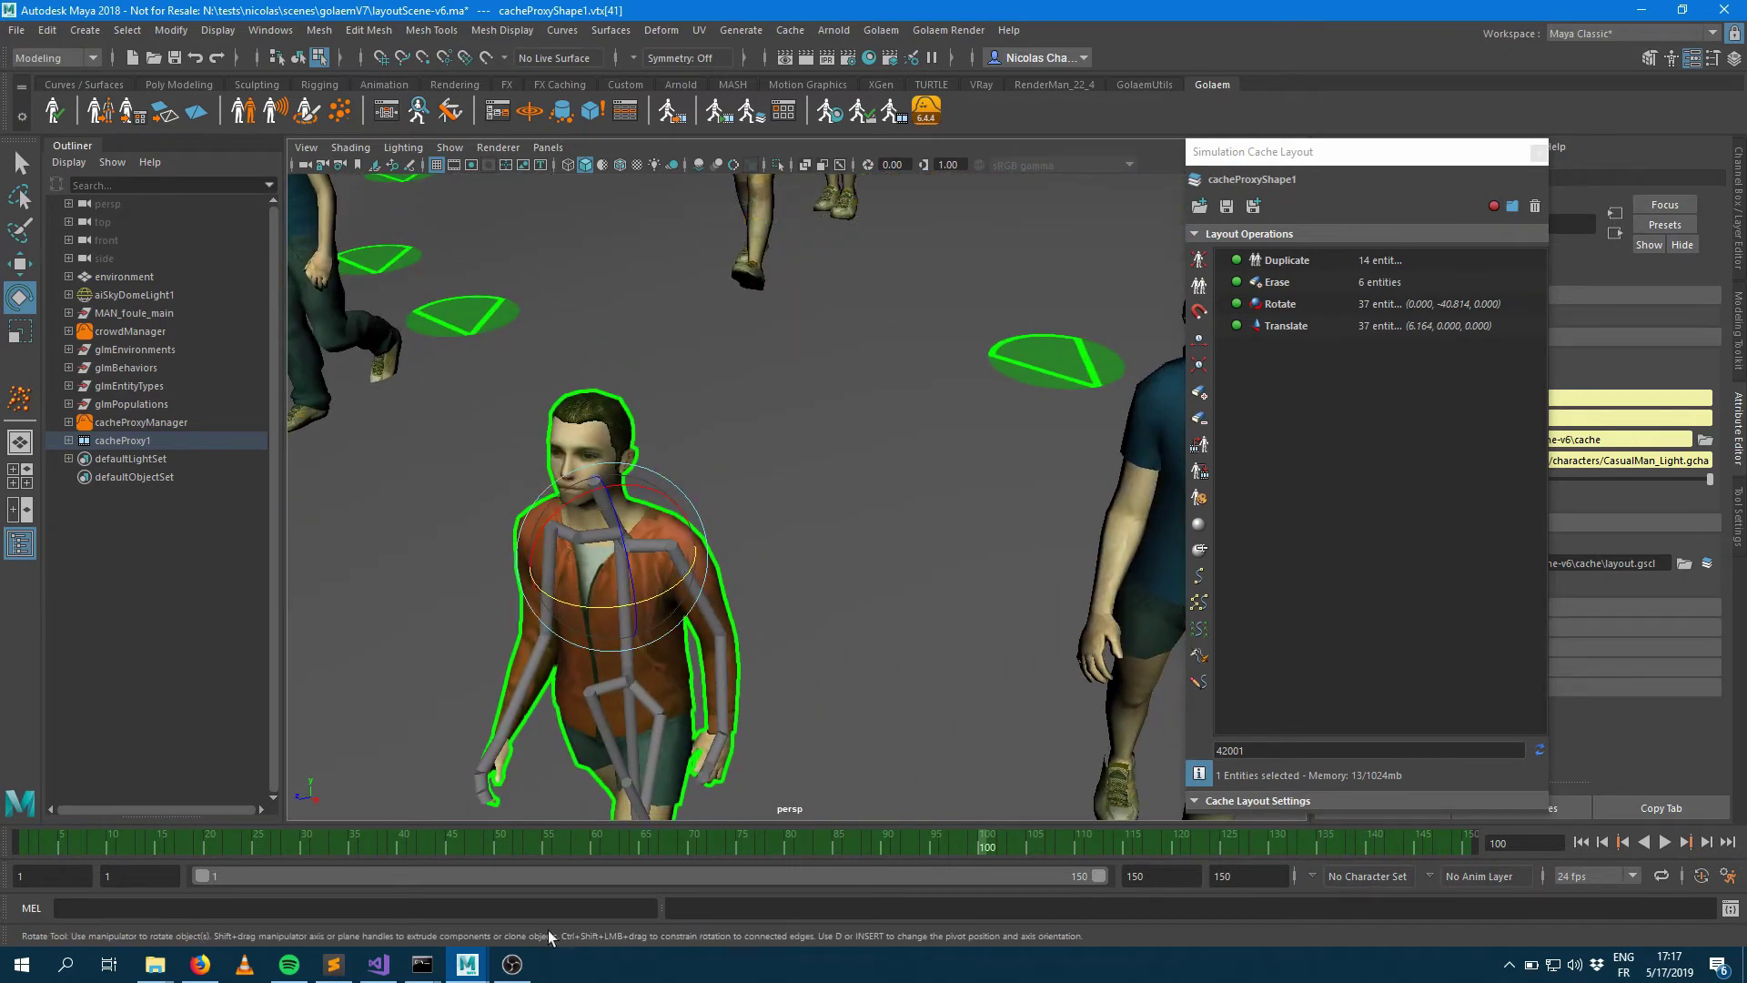
mouse_move(467, 964)
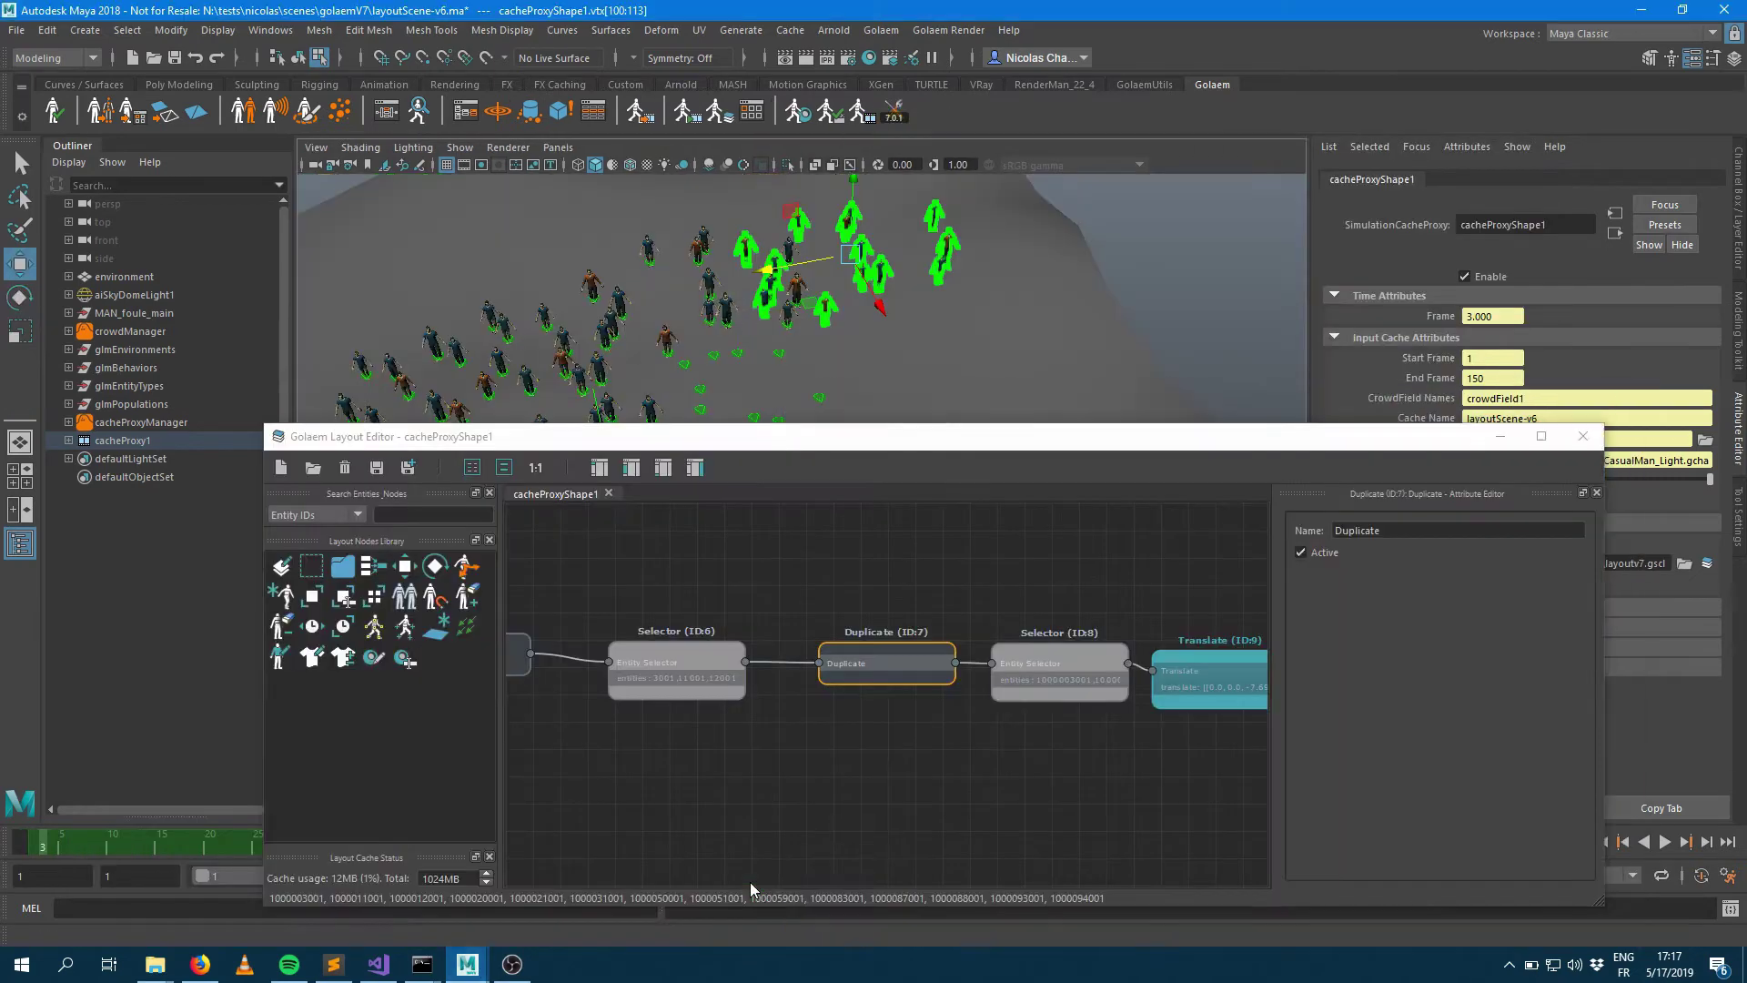
left_click(750, 882)
left_click(824, 415)
left_click_drag(789, 439, 849, 635)
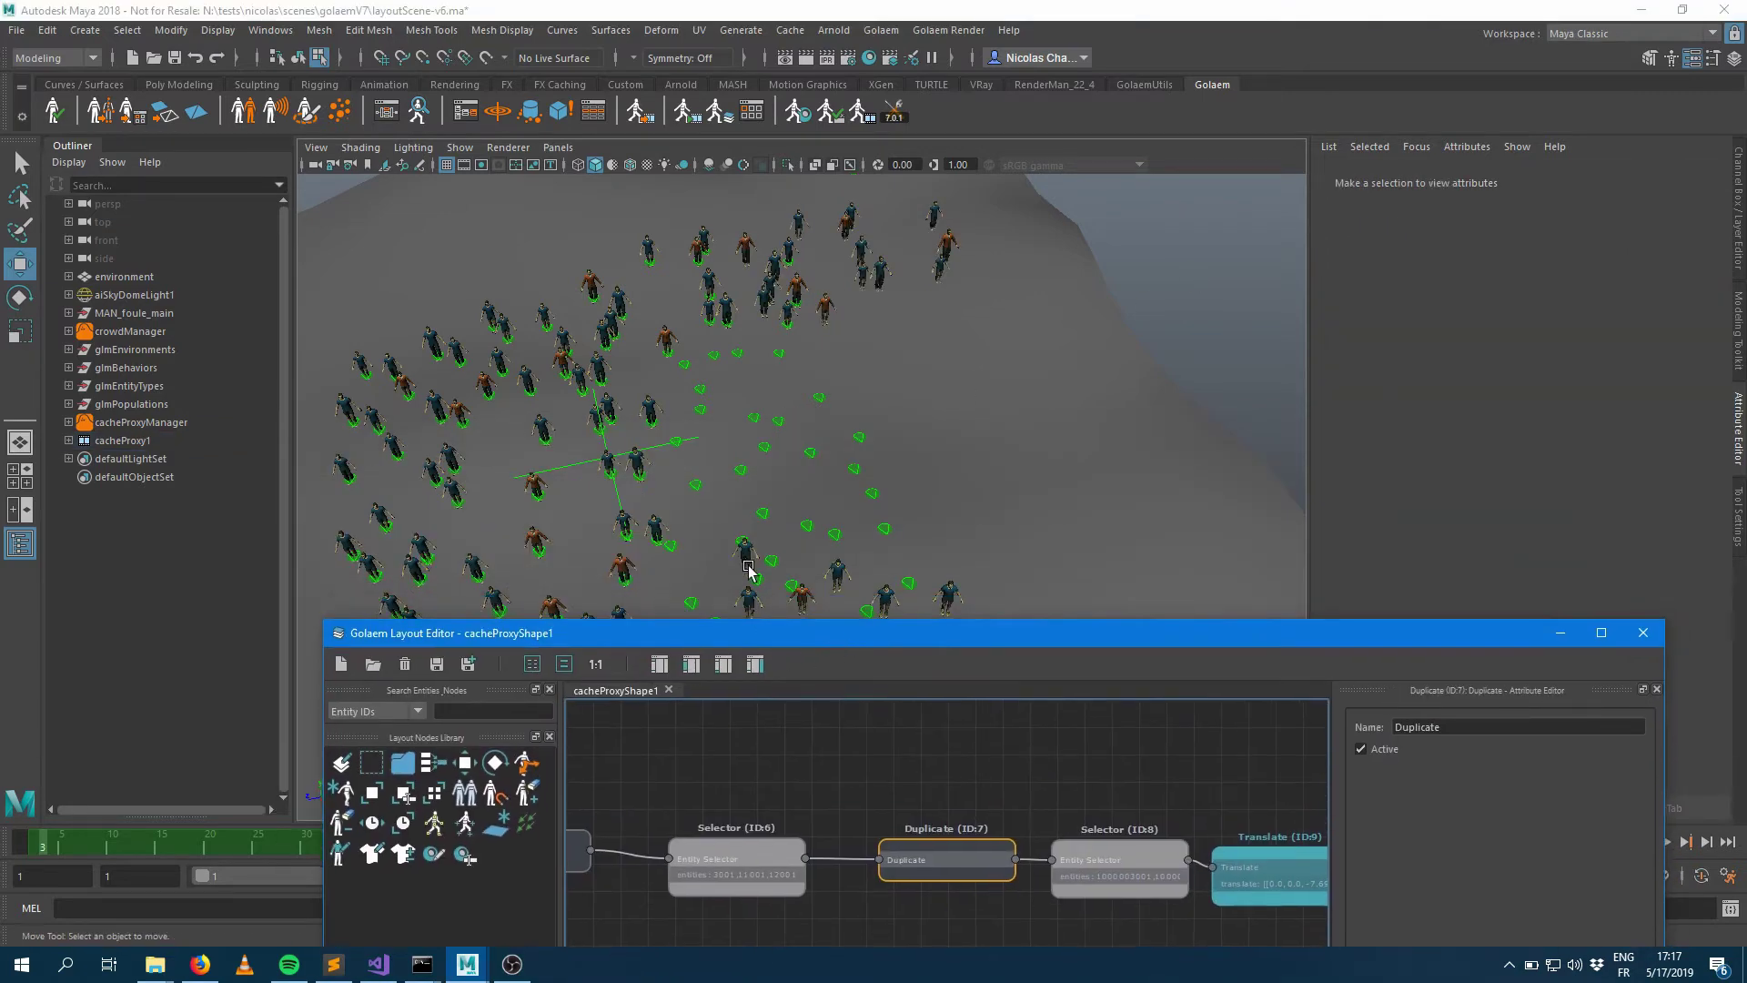
left_click(746, 556)
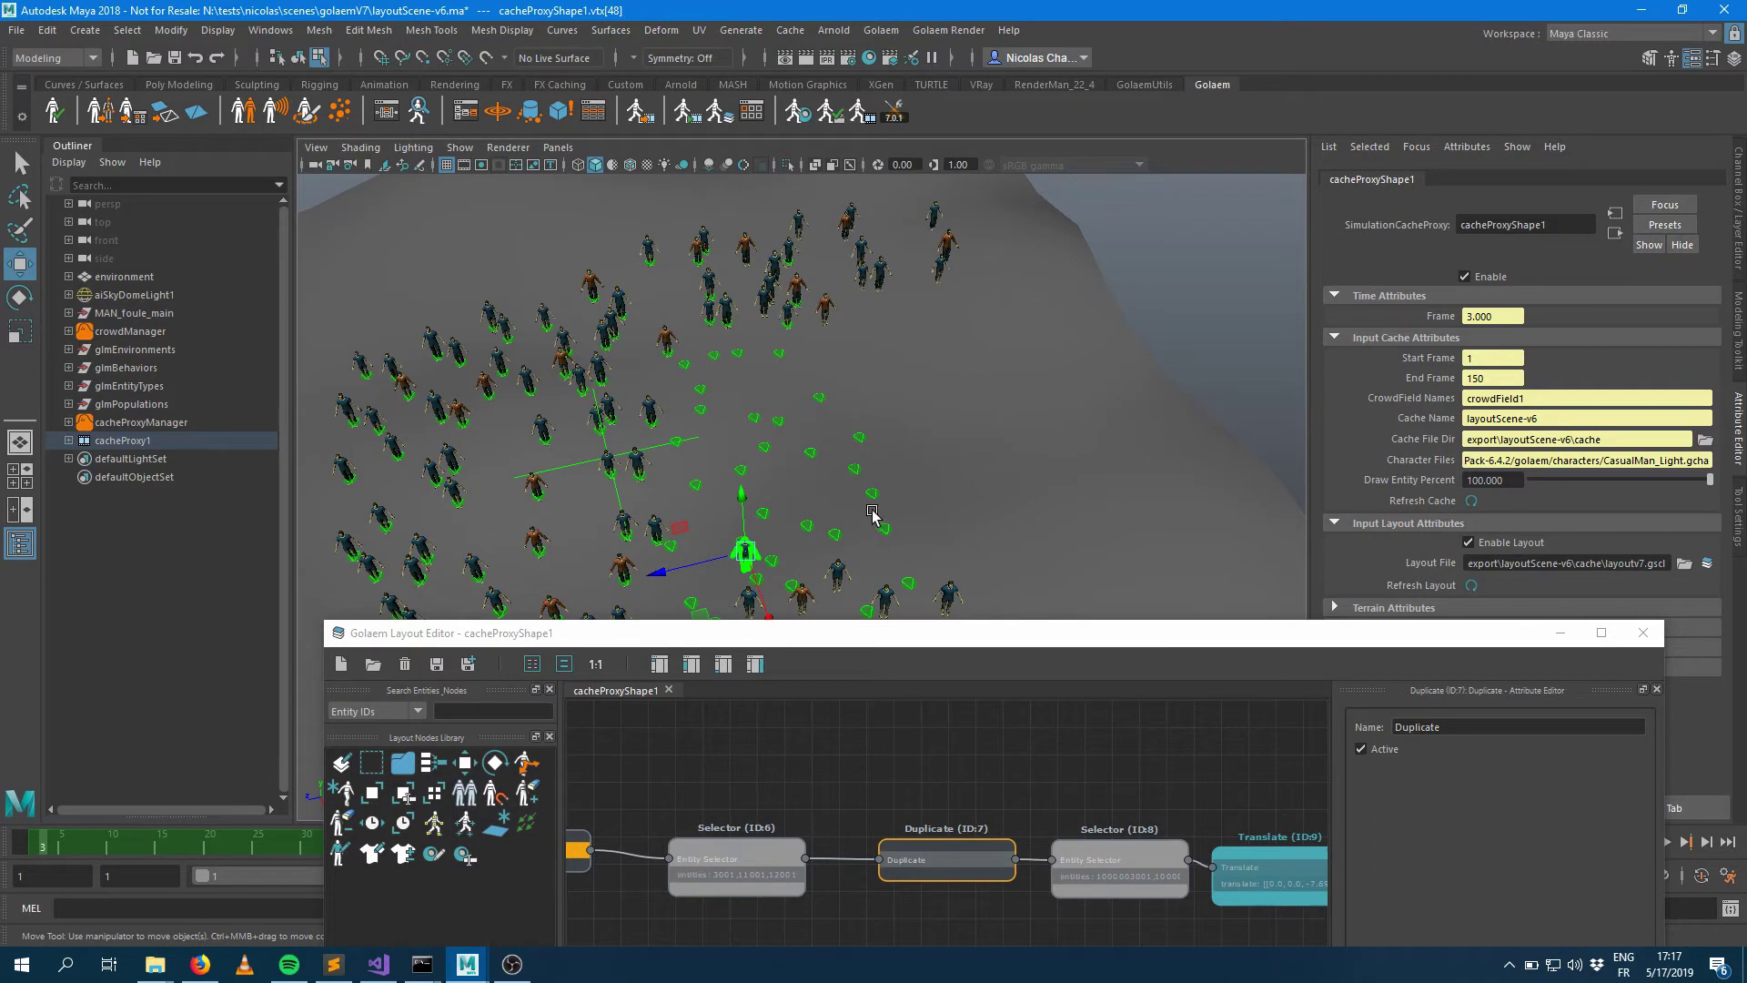
Step: Add a Selector node for the selected character in the layout graph and set it as root
right_click_drag(865, 531, 1244, 456, "alt")
middle_click_drag(1243, 456, 767, 374, "alt")
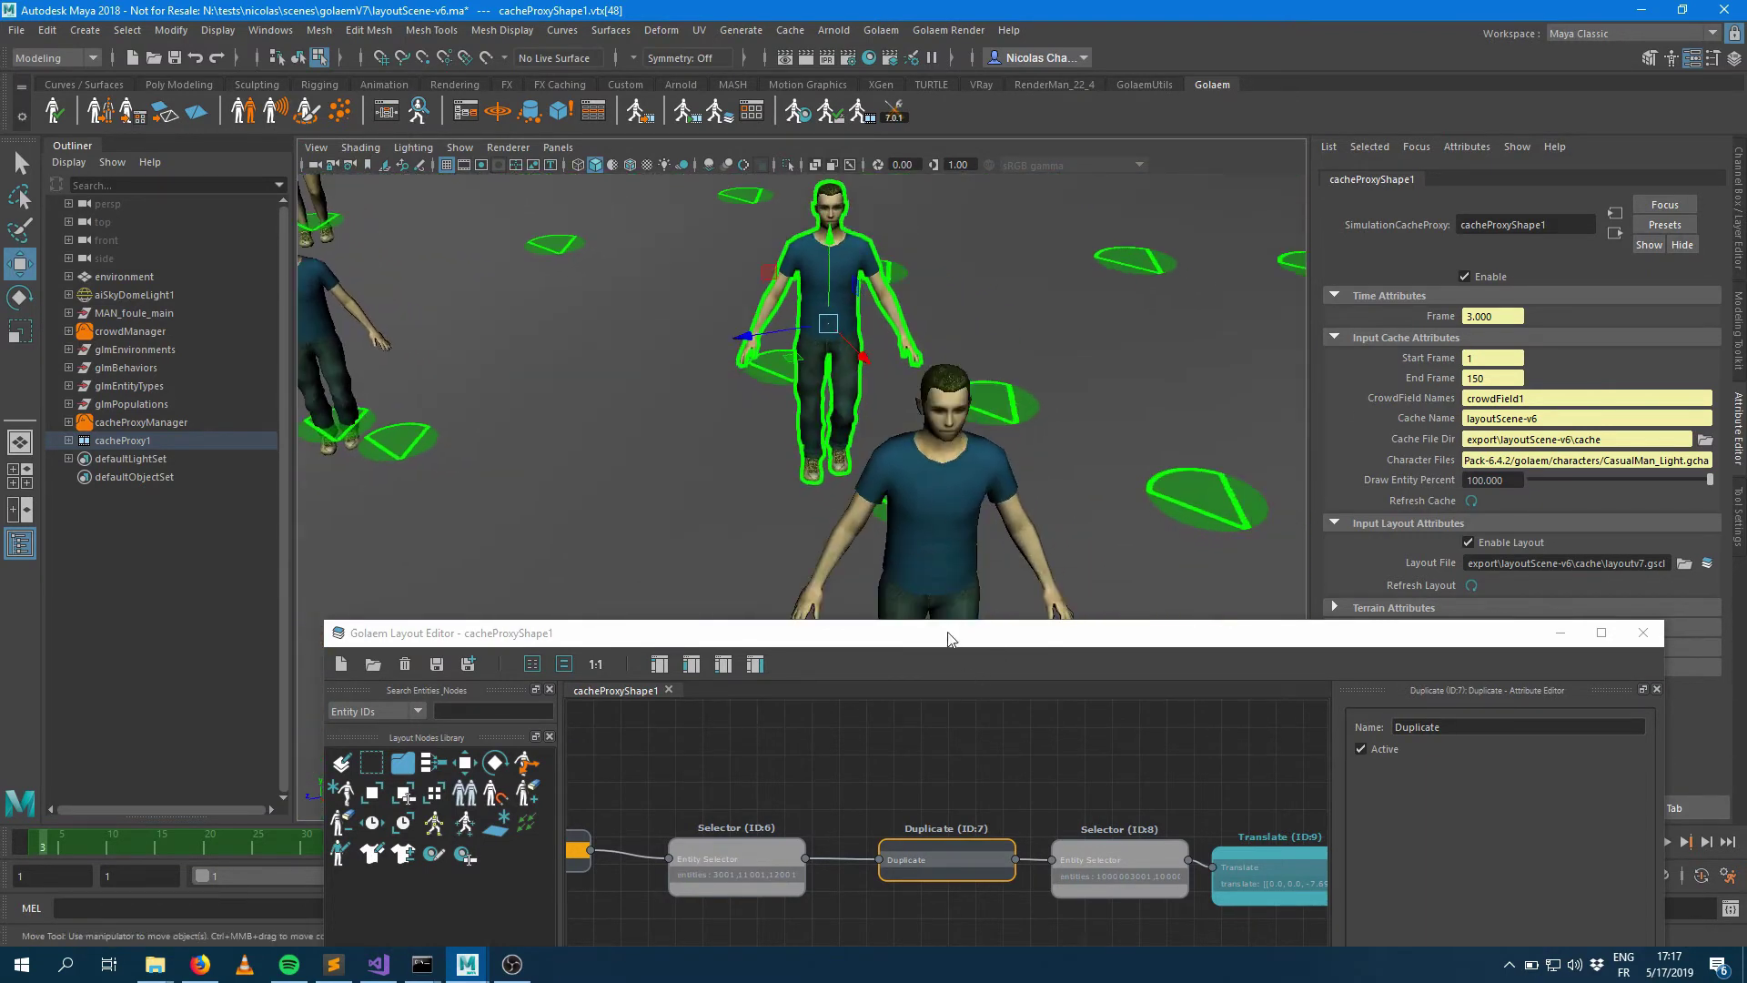
left_click_drag(999, 634, 1086, 506)
left_click_drag(473, 642, 840, 879)
left_click(845, 872)
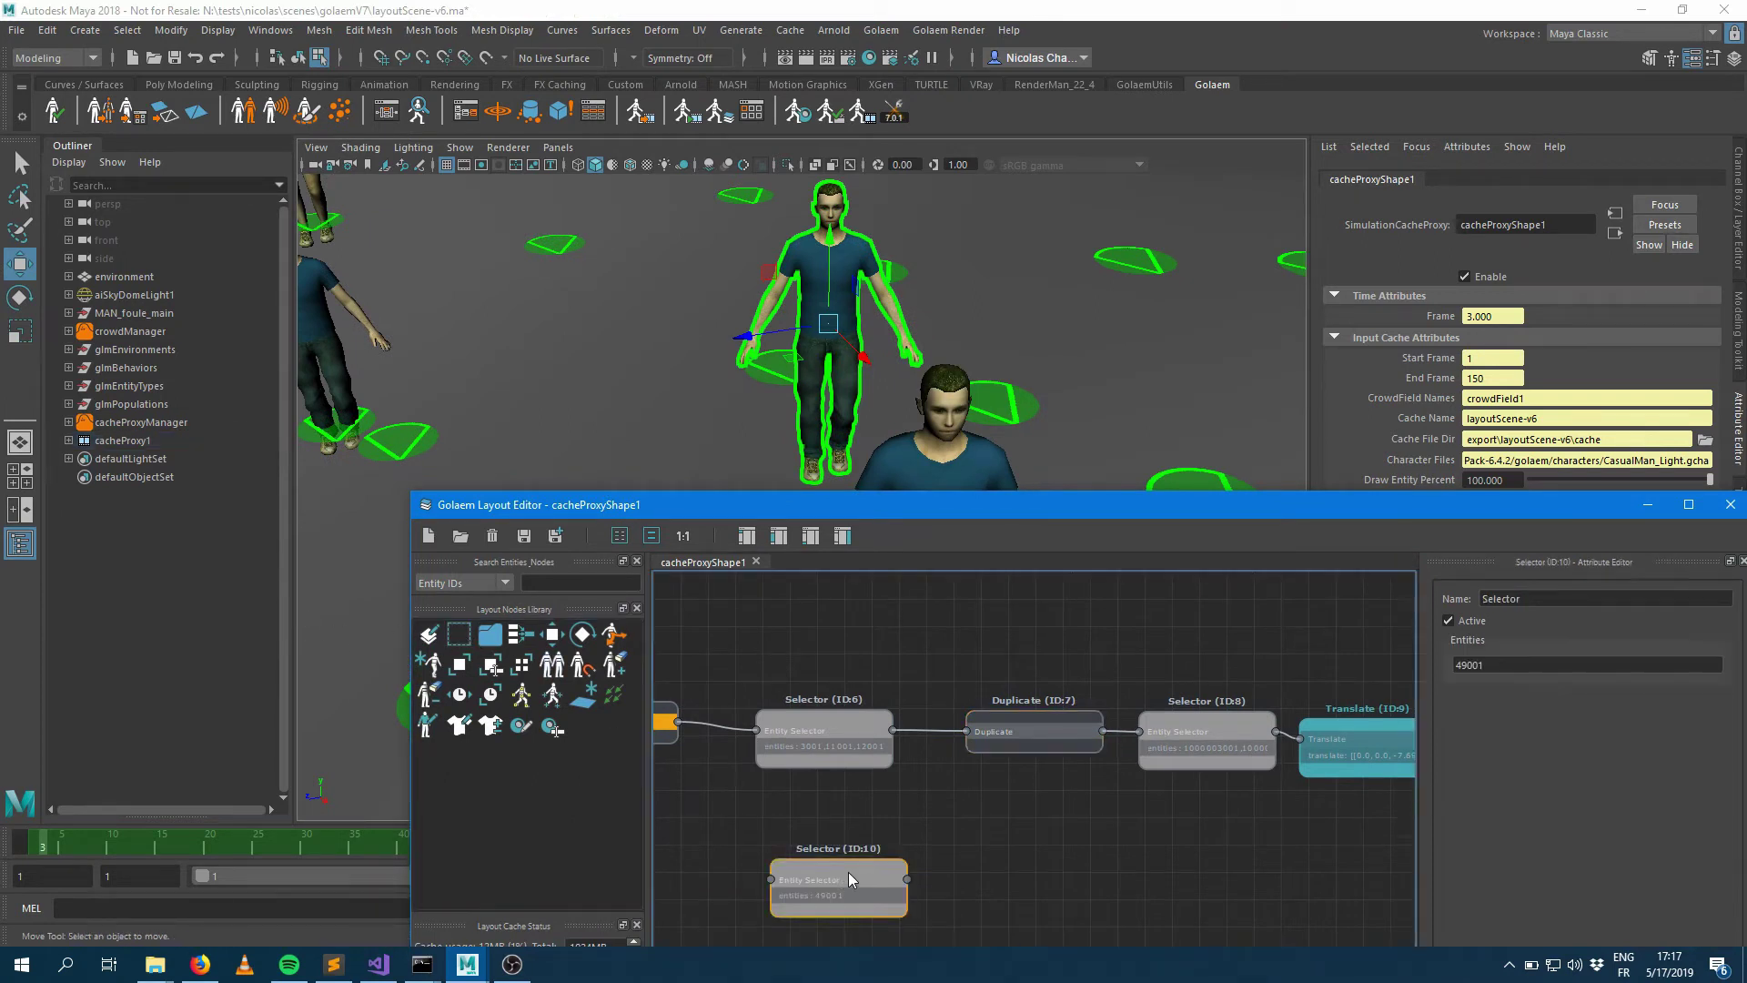
key("f")
scroll(1119, 701, "down", 4)
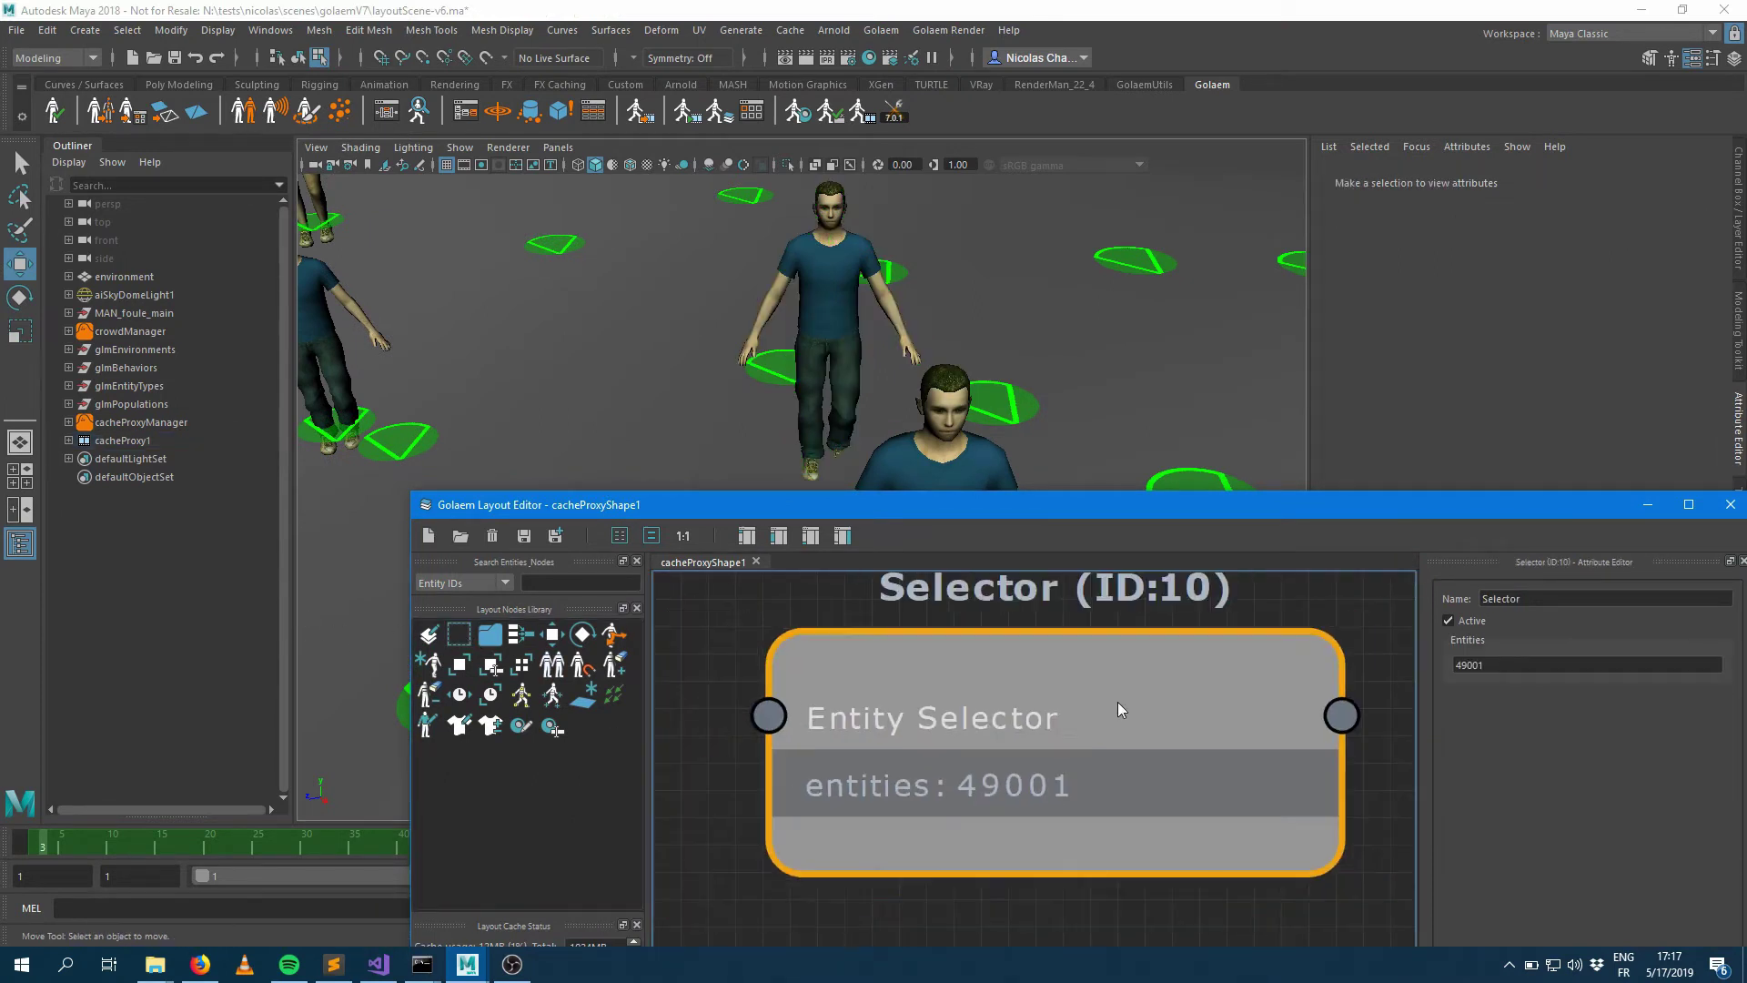
scroll(944, 725, "down", 2)
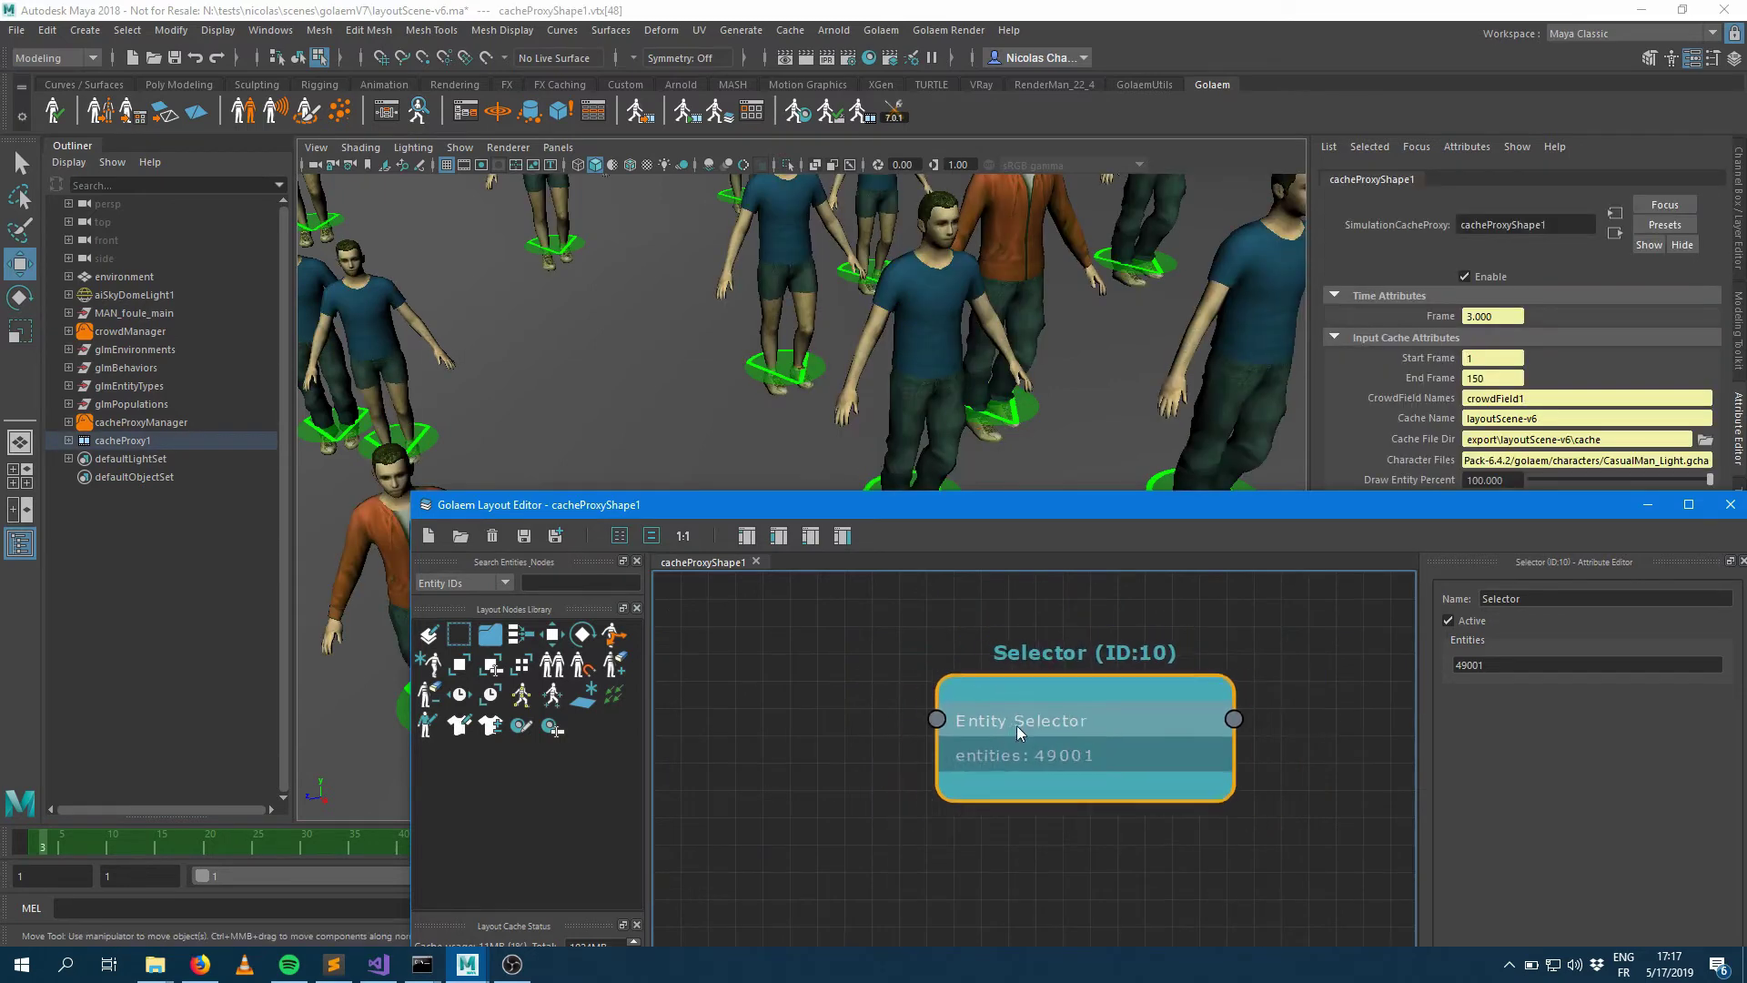
scroll(871, 468, "down", 3)
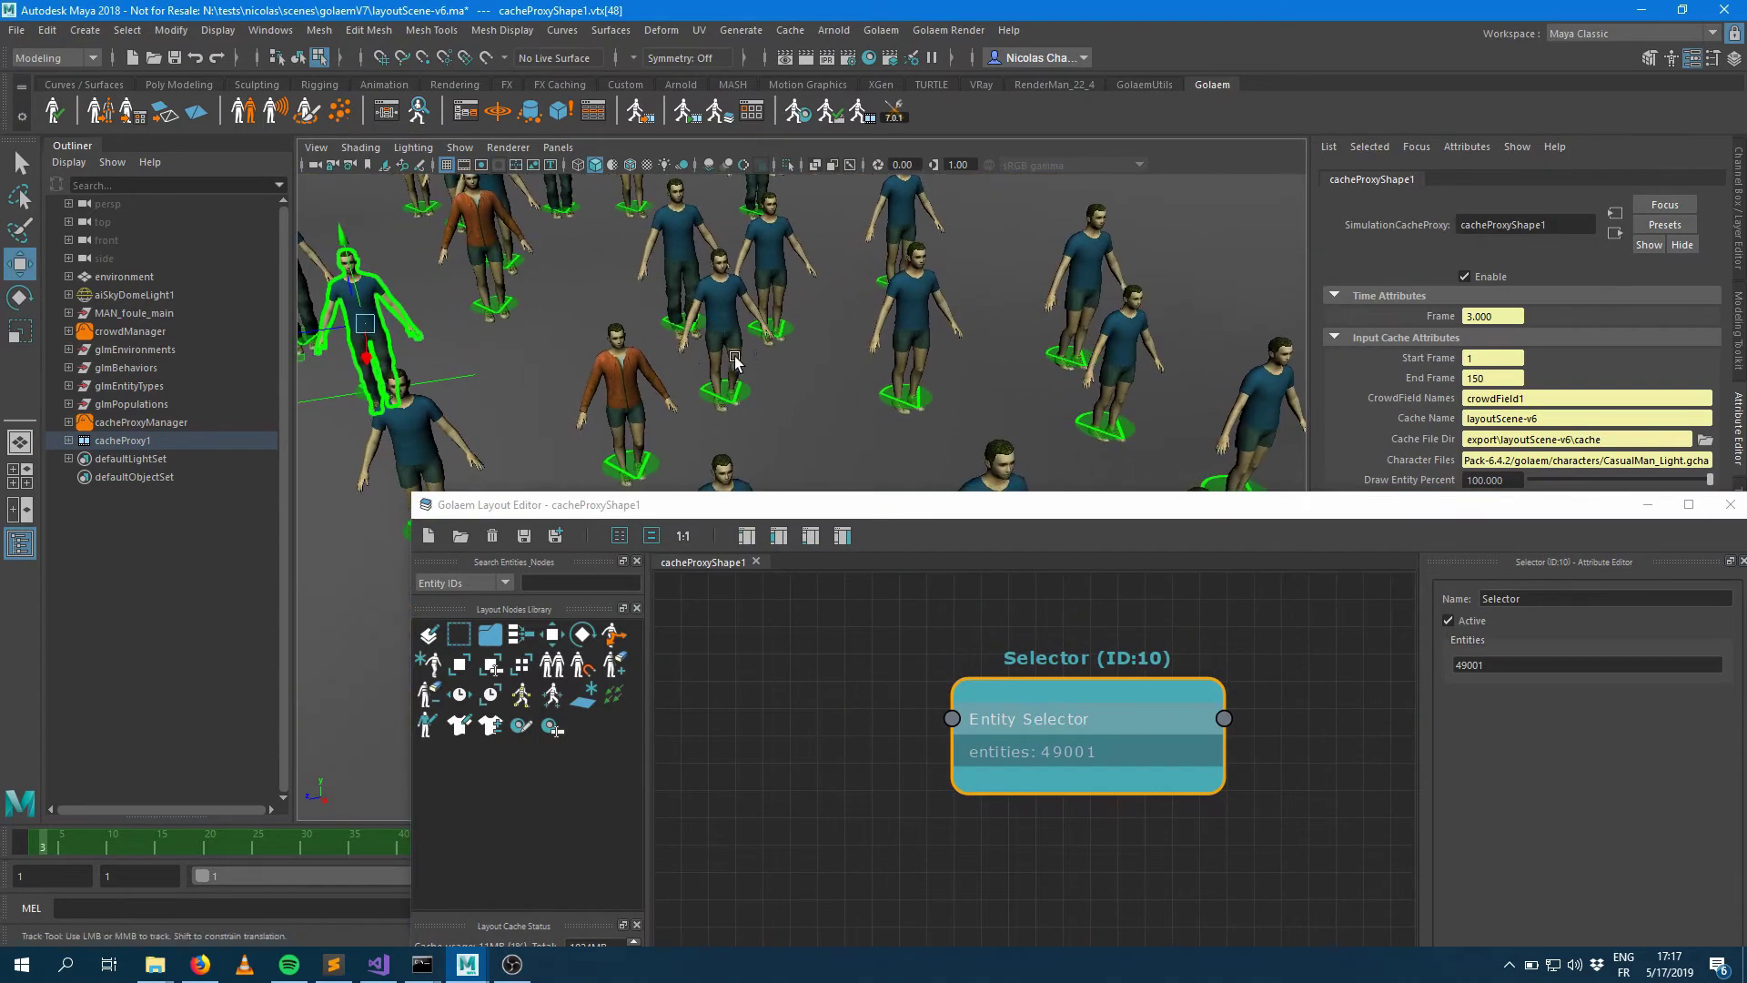
Step: Add a Posture node beside the new Selector node and connect the Selector's output to it
middle_click_drag(582, 364, 928, 382, "alt")
scroll(929, 355, "up", 5)
key("f")
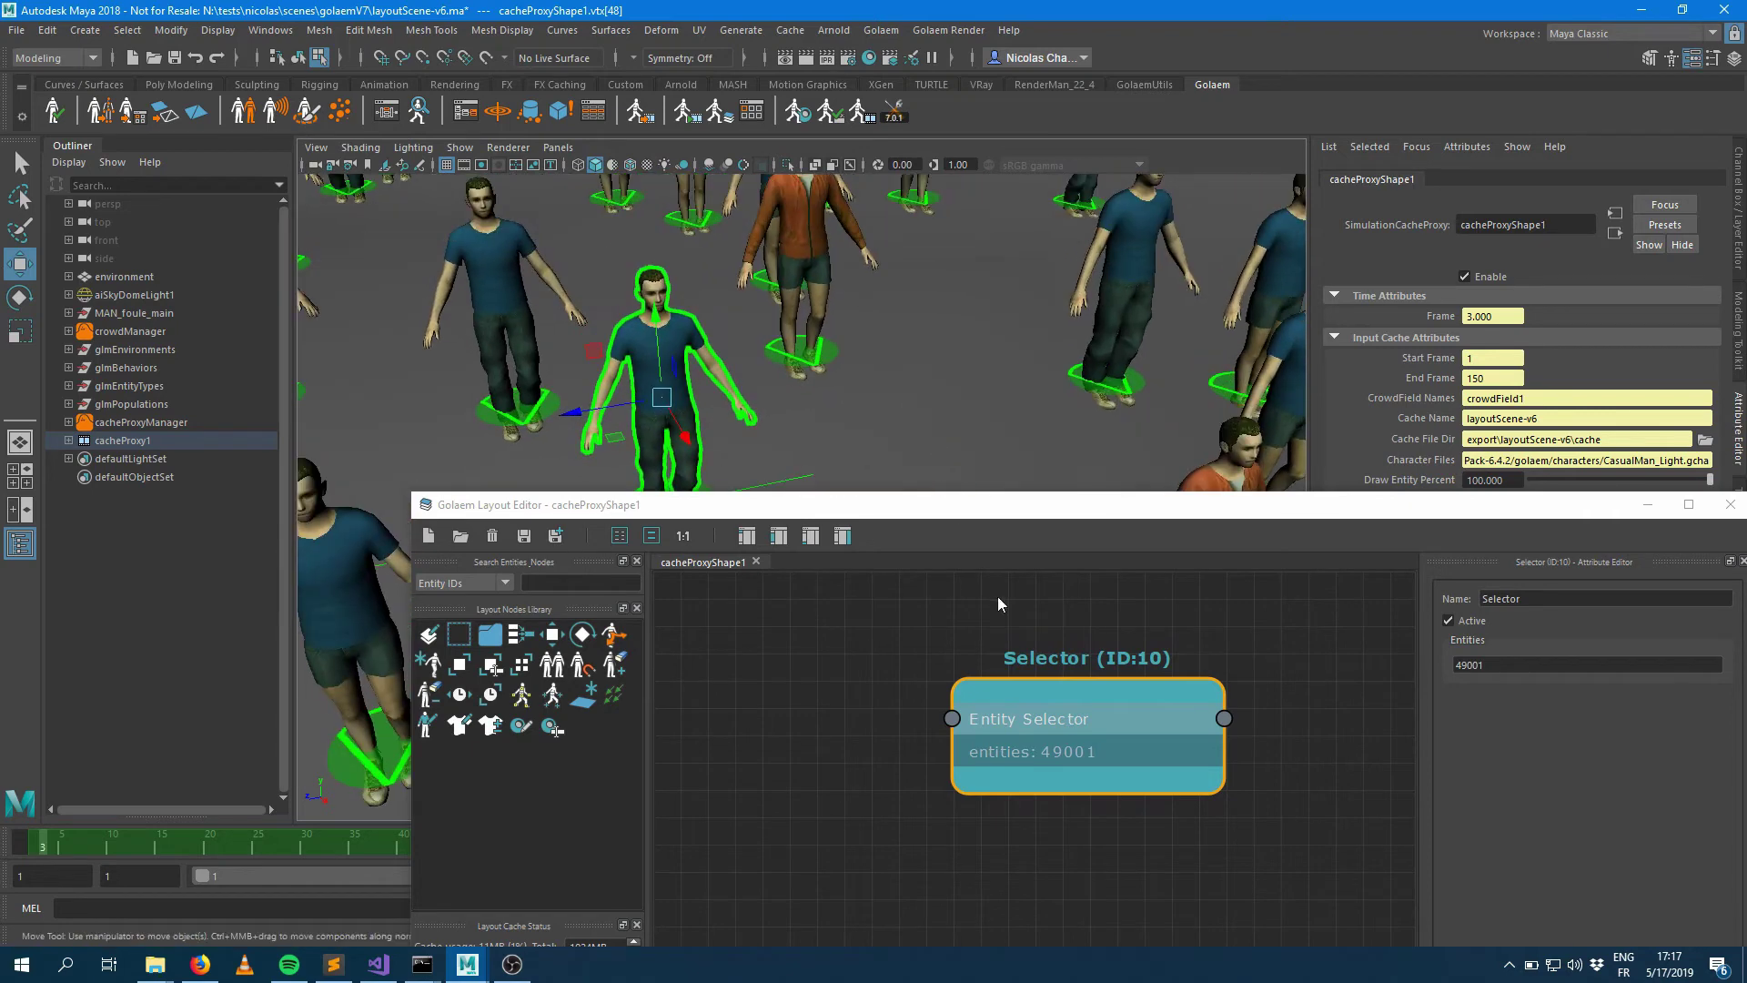
left_click_drag(1049, 720, 855, 753)
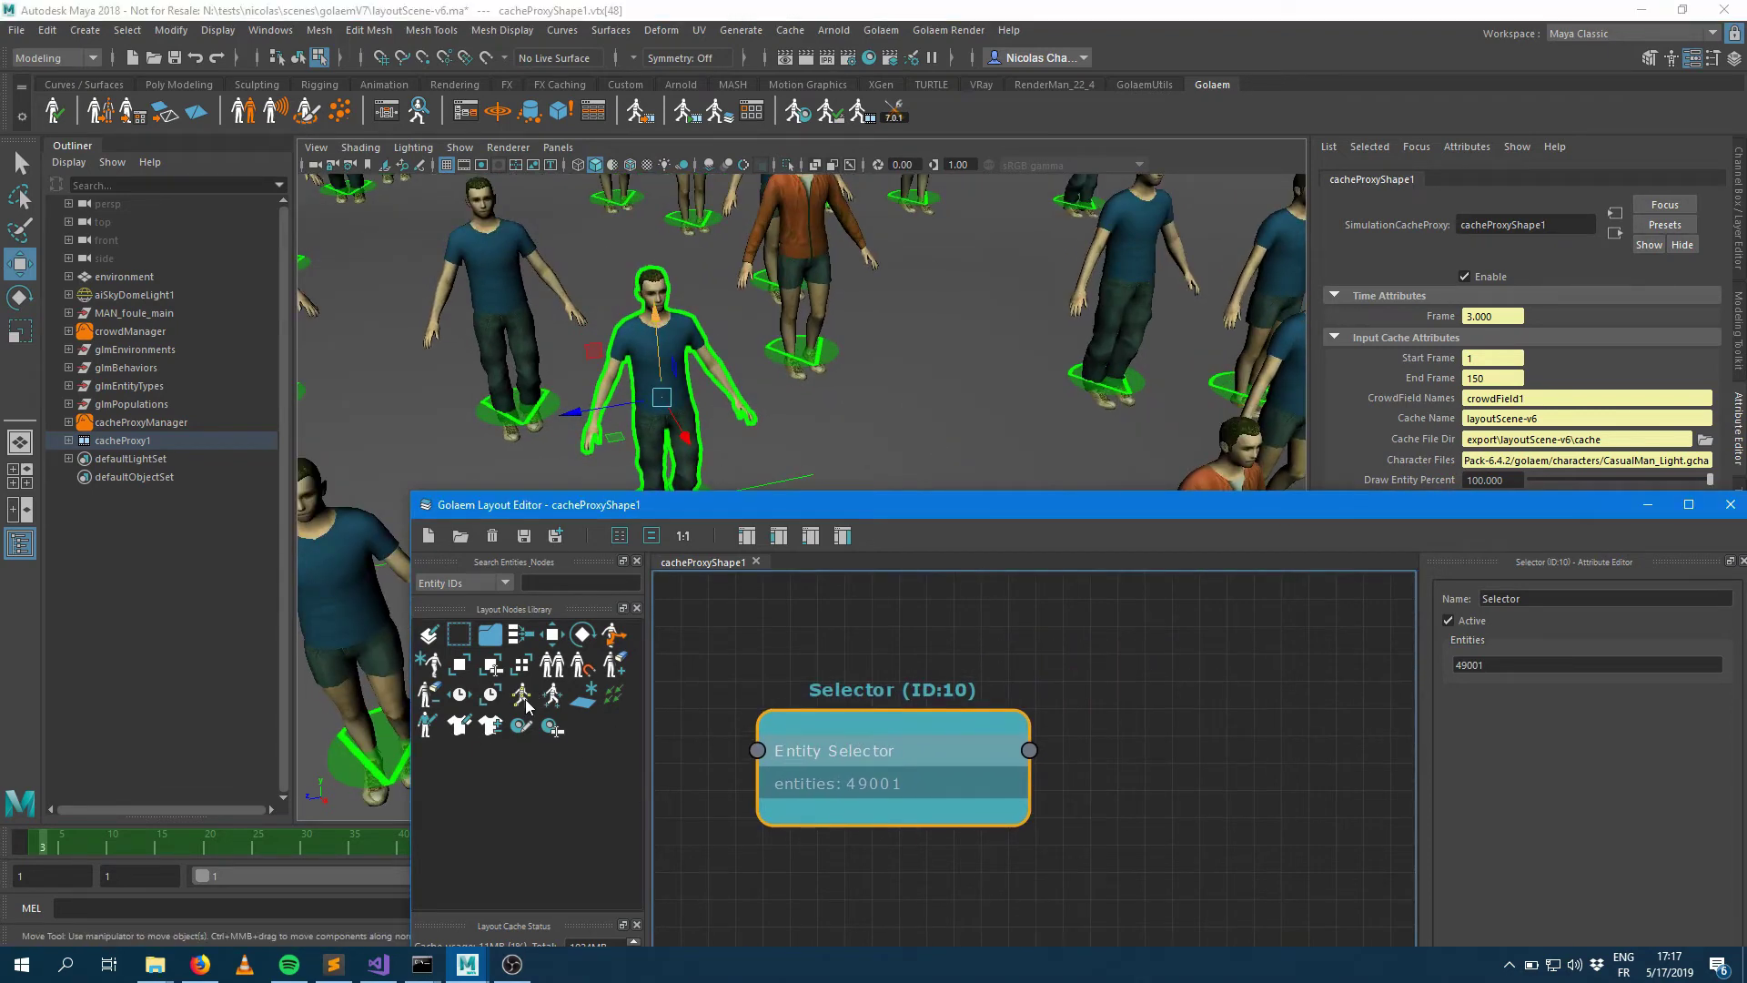
left_click_drag(527, 701, 1207, 805)
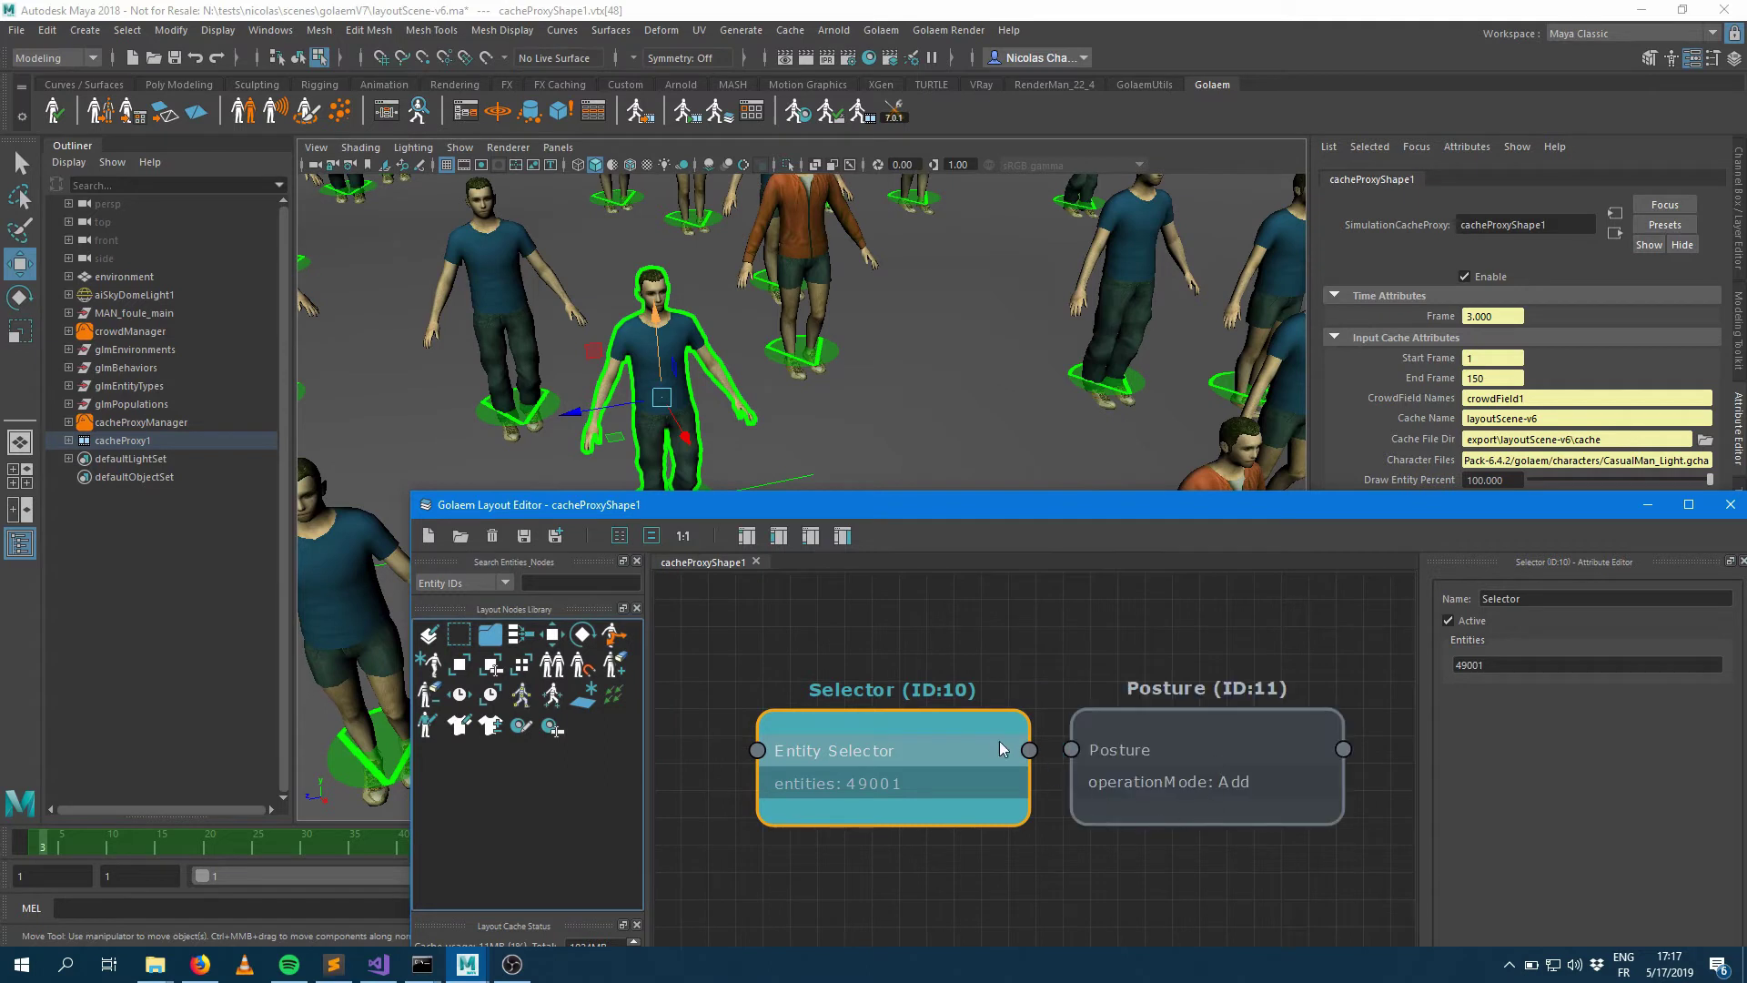
left_click_drag(1029, 749, 1135, 772)
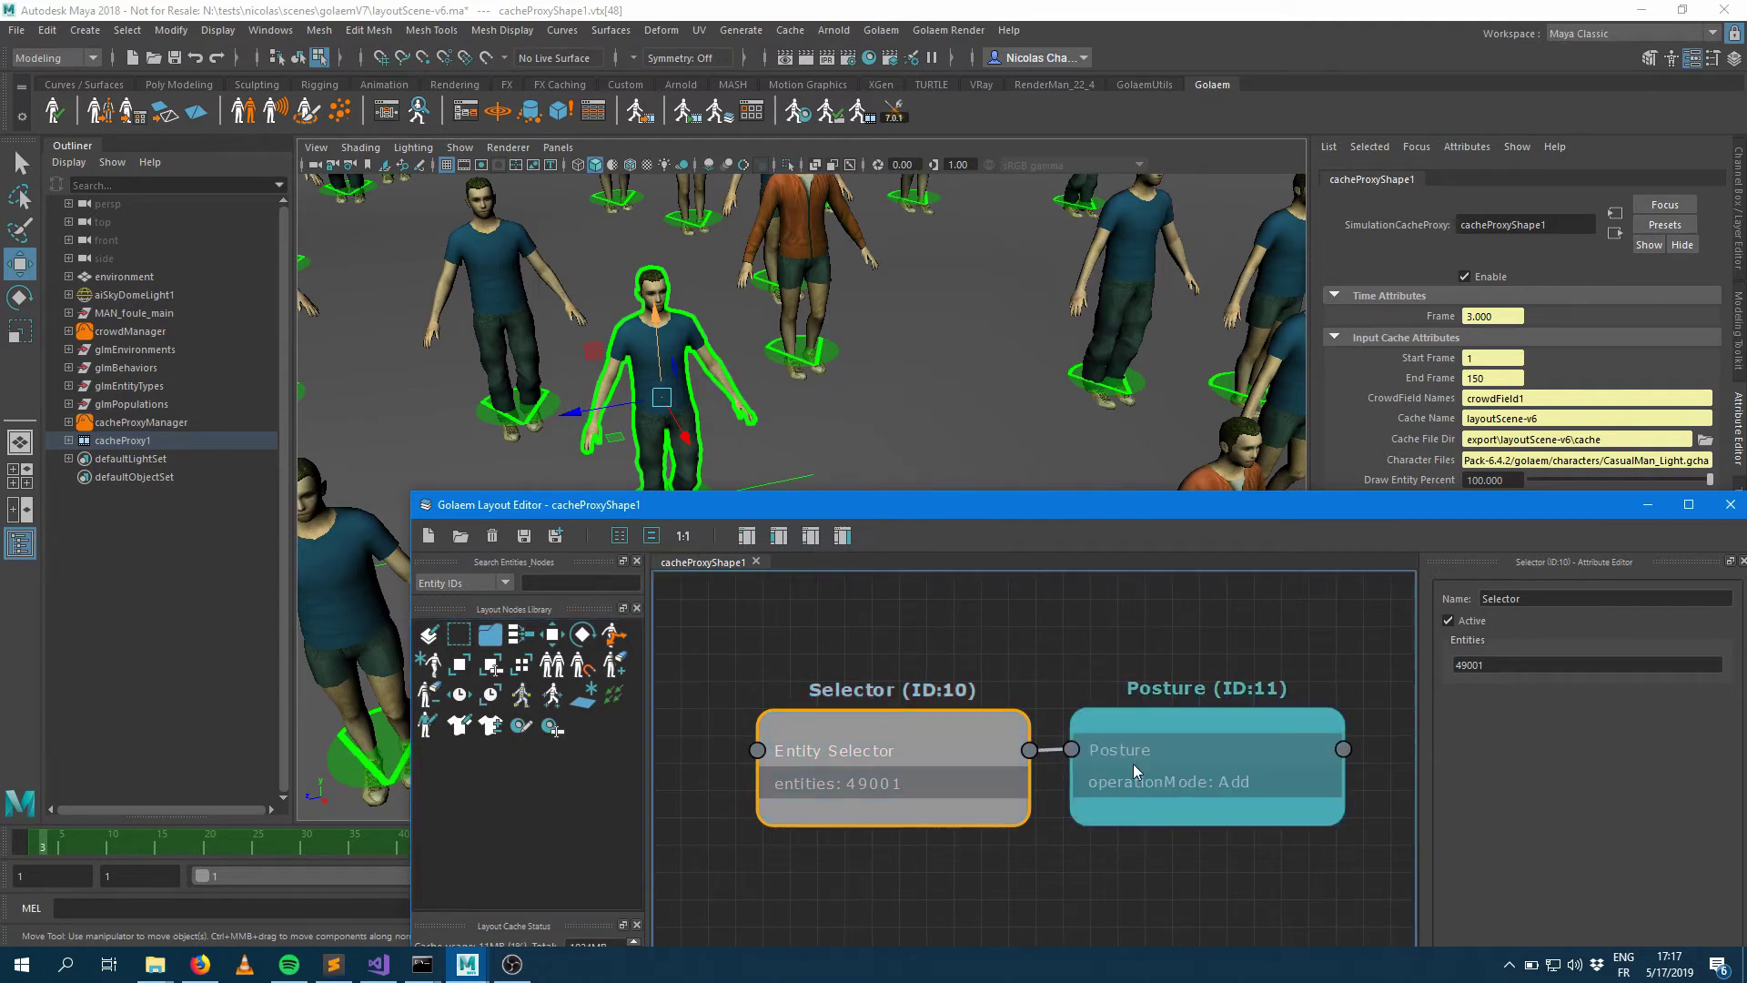
Step: Create the Maya posture node from the Posture layout node and select its Reference joint in the scene hierarchy
right_click(1208, 741)
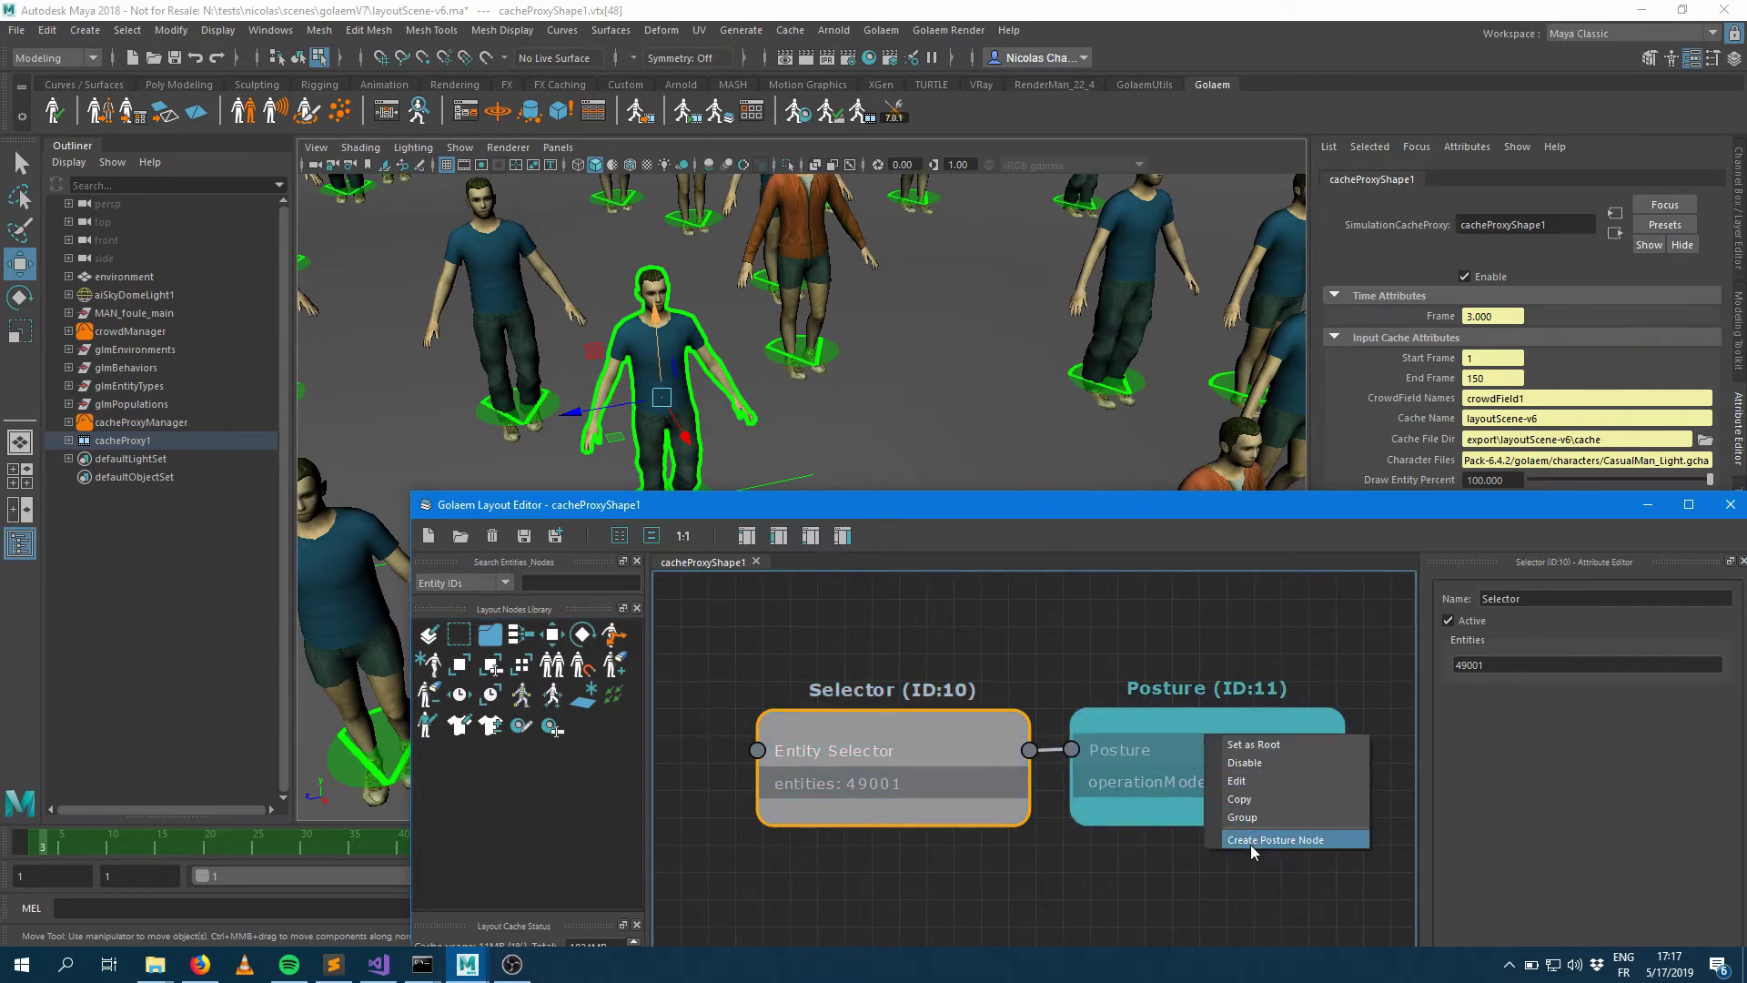
left_click(1253, 843)
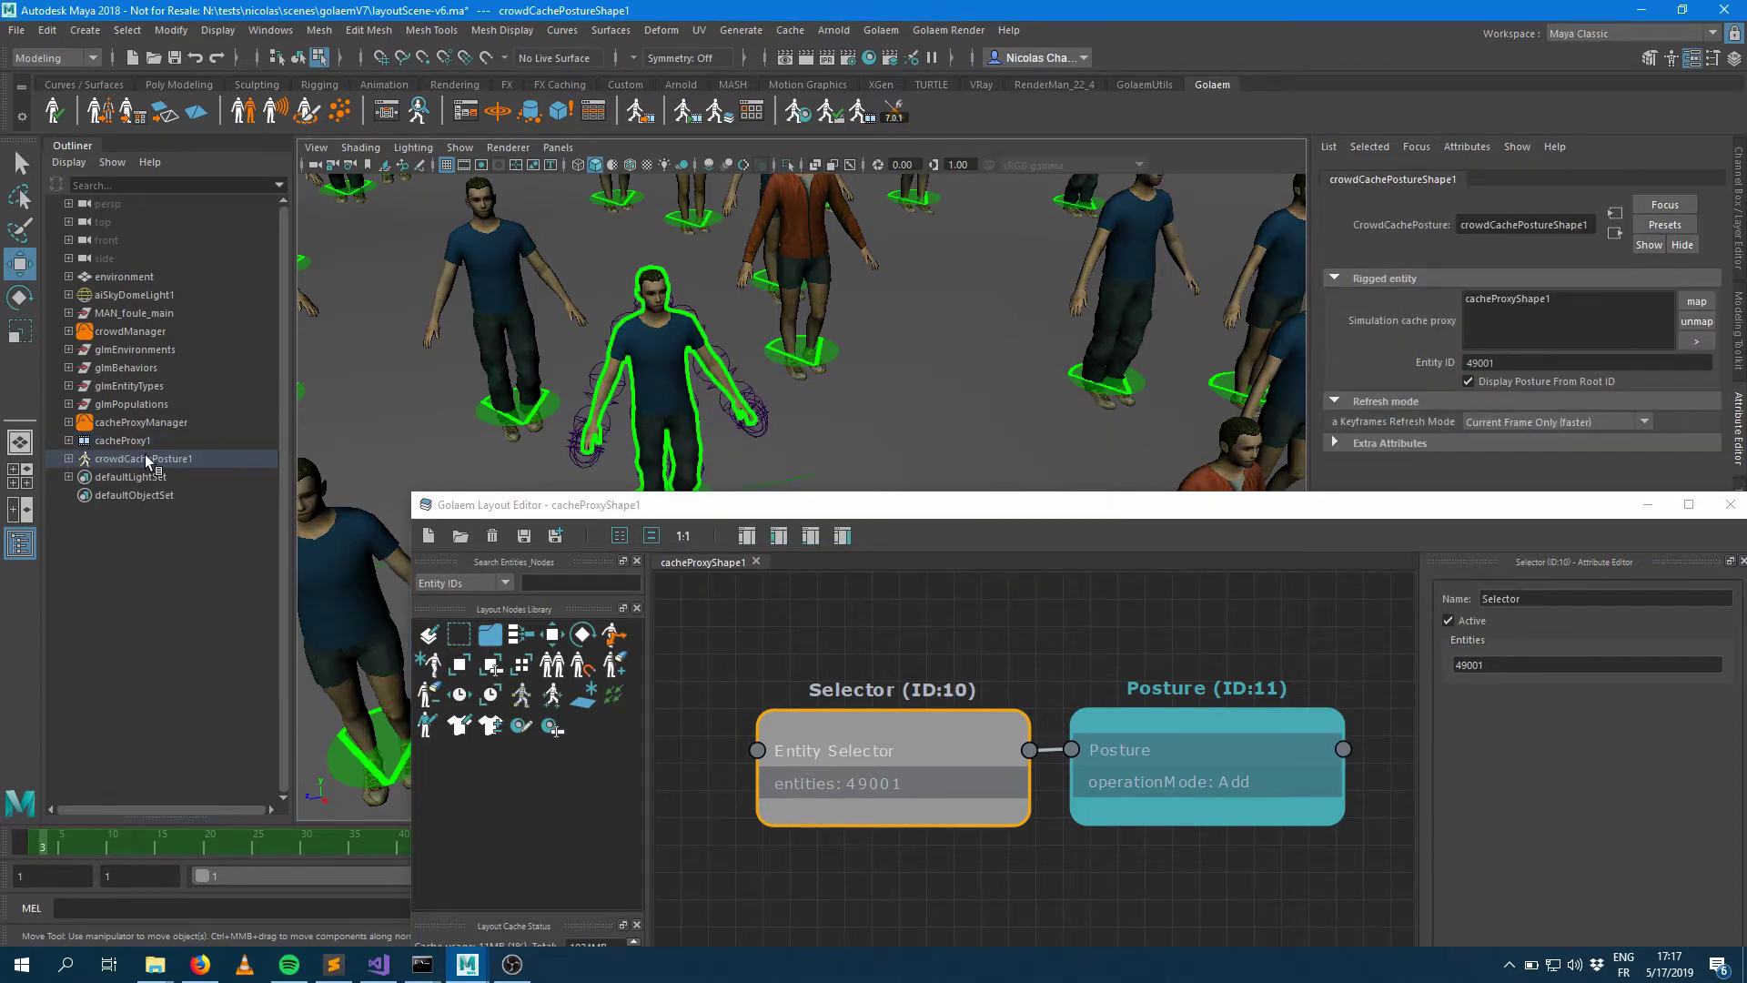
left_click(68, 459)
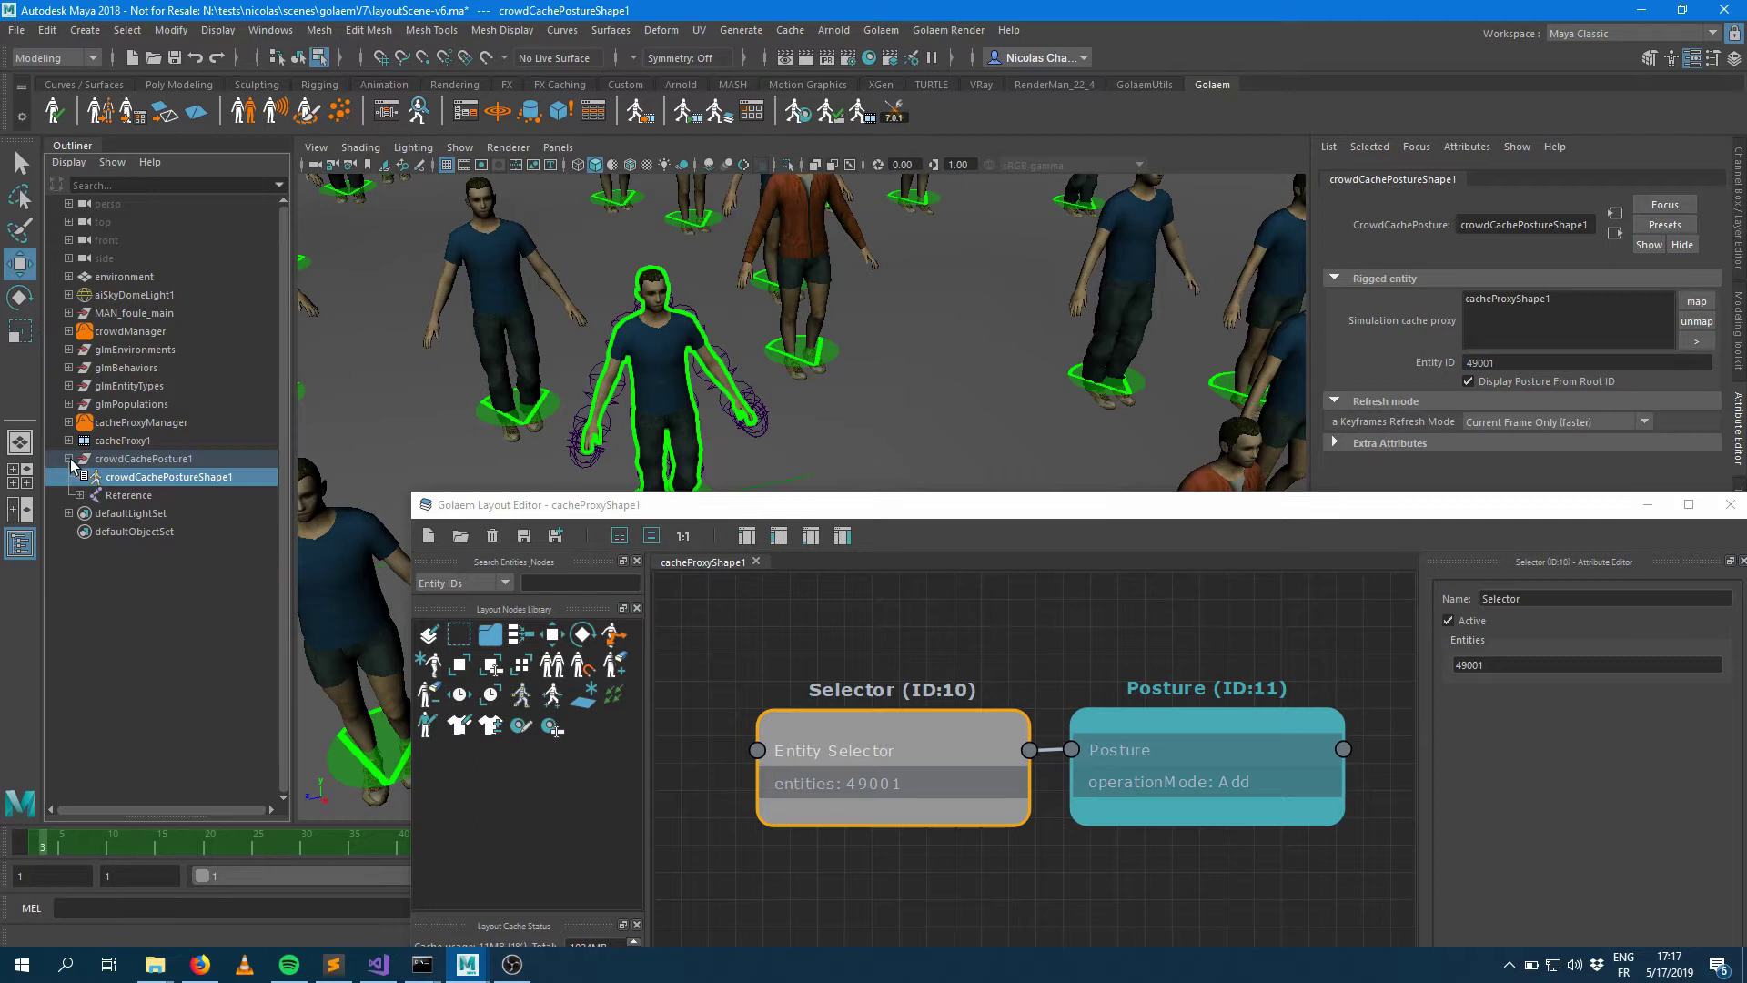
left_click(109, 496)
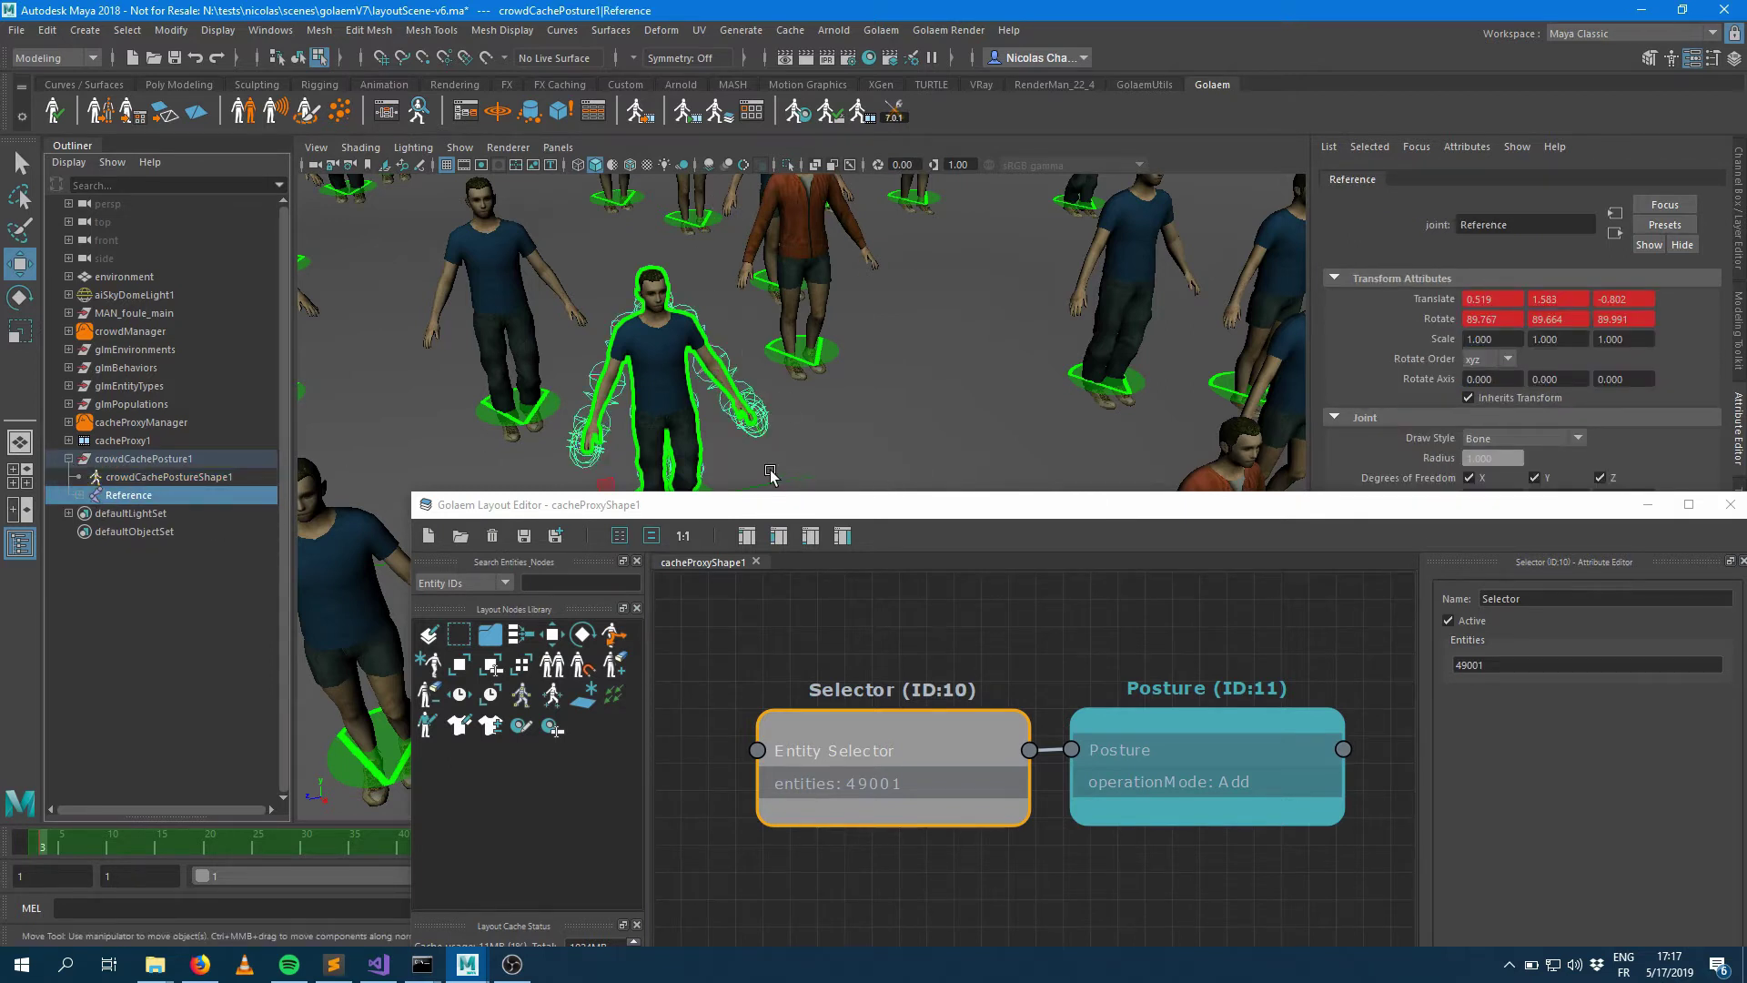
Step: At frame 101, use object selection to pick the character's LeftForeArm joint and rotate it to about 46.7, -9.3, 11.4
left_click_drag(752, 506, 1237, 407)
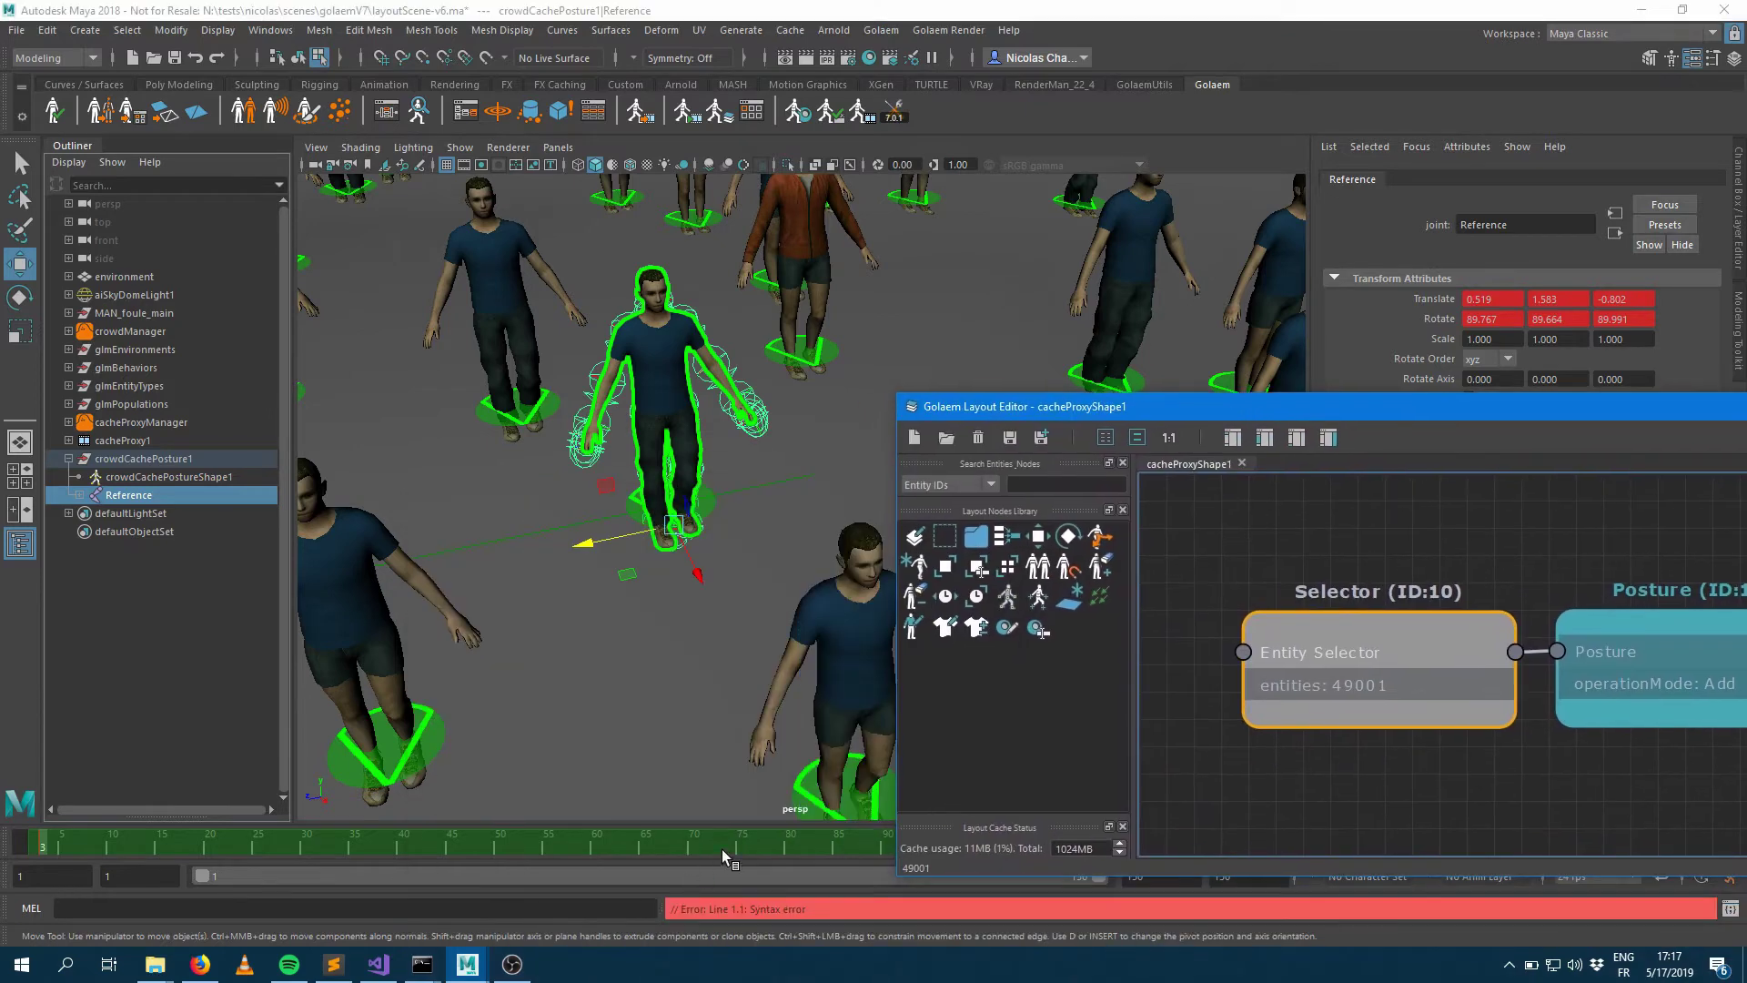
left_click_drag(728, 855, 983, 869)
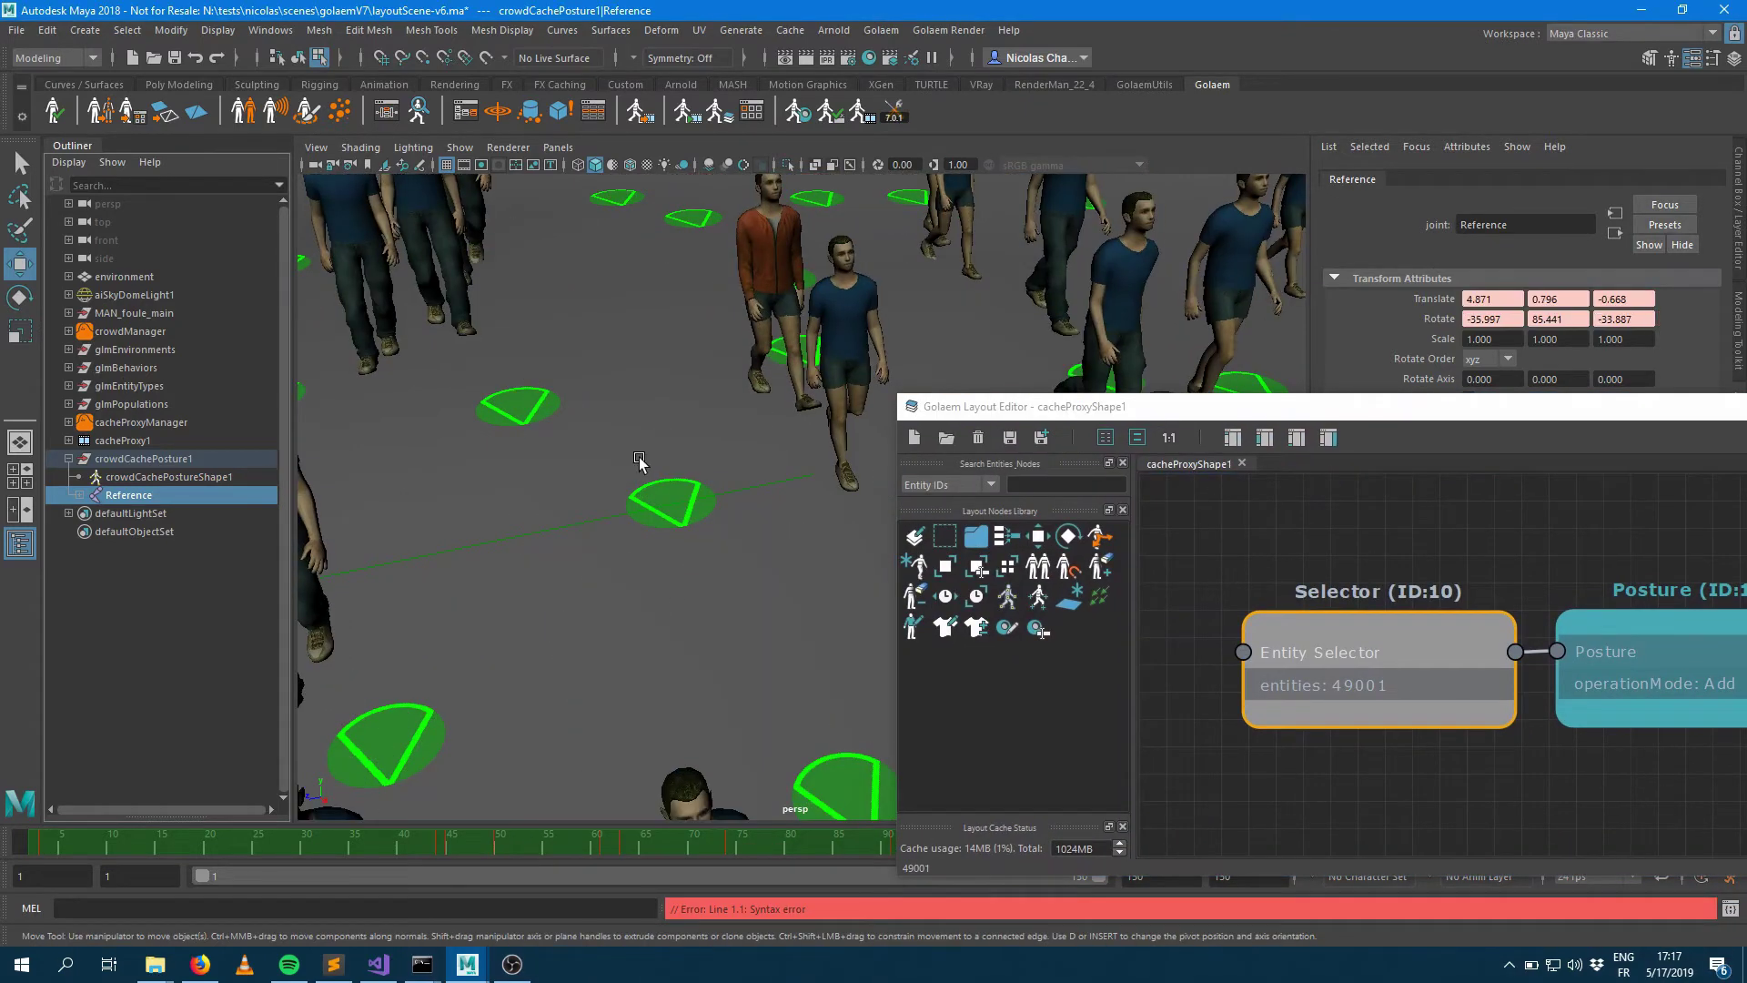
left_click_drag(643, 464, 488, 307, "alt")
right_click_drag(488, 308, 656, 415, "alt")
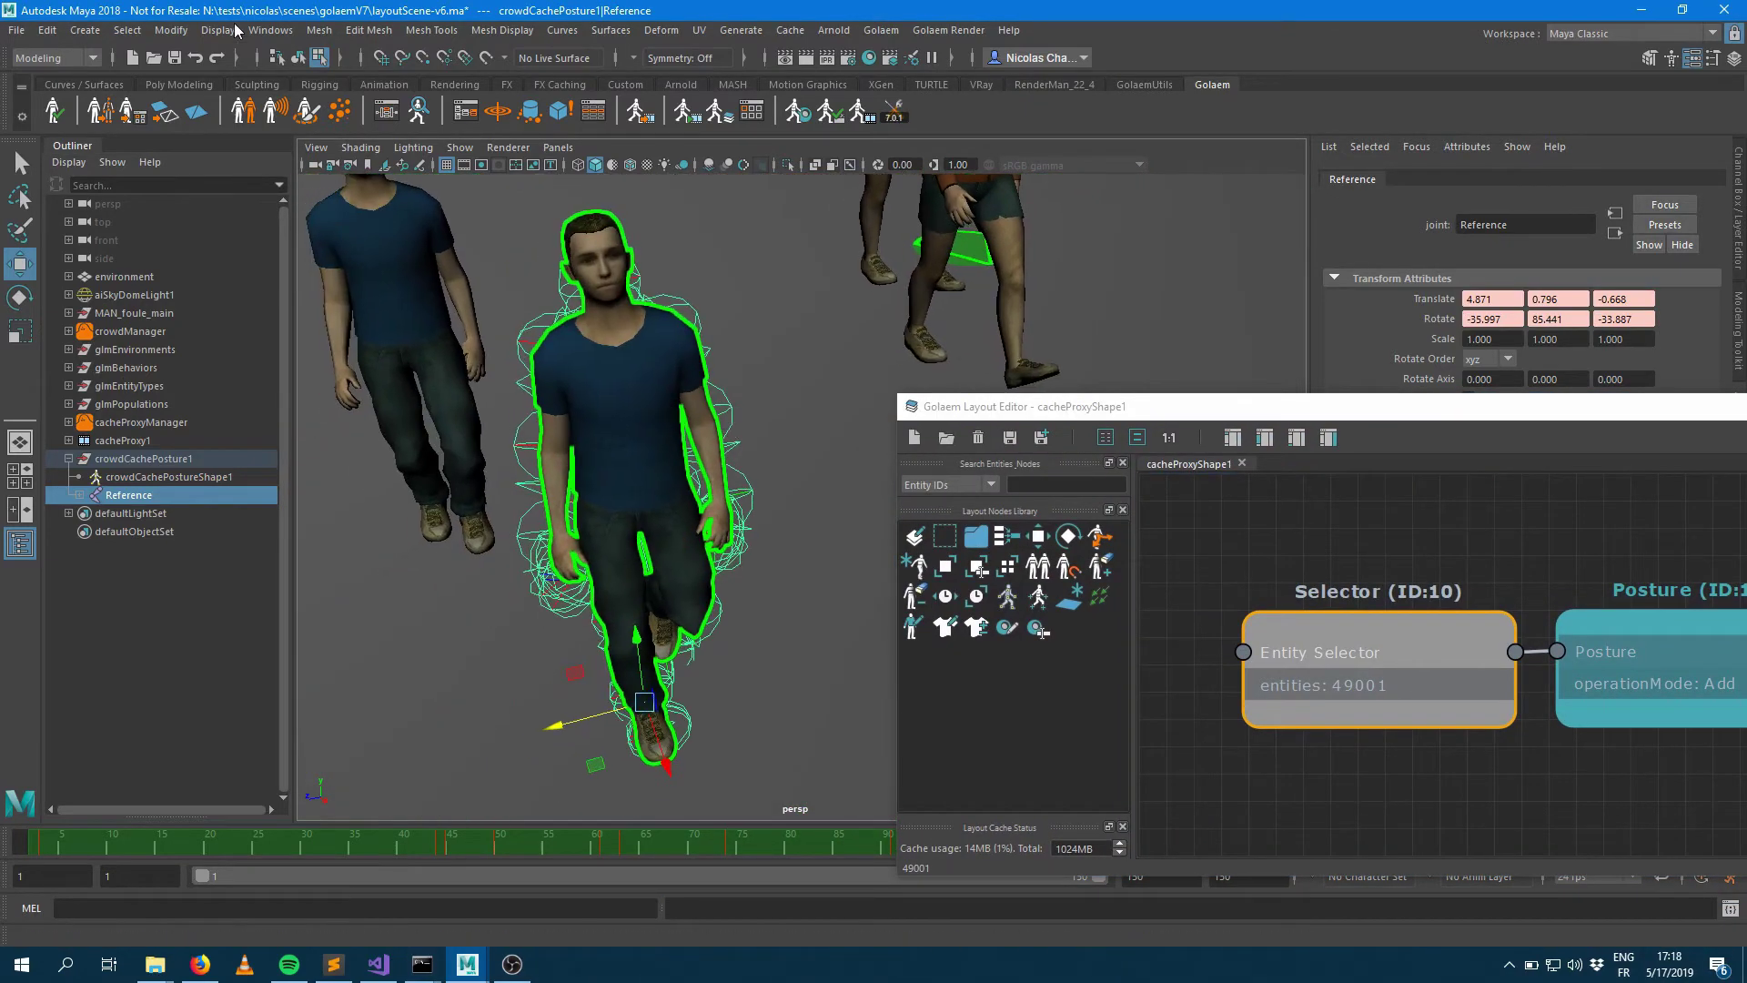
left_click(730, 411)
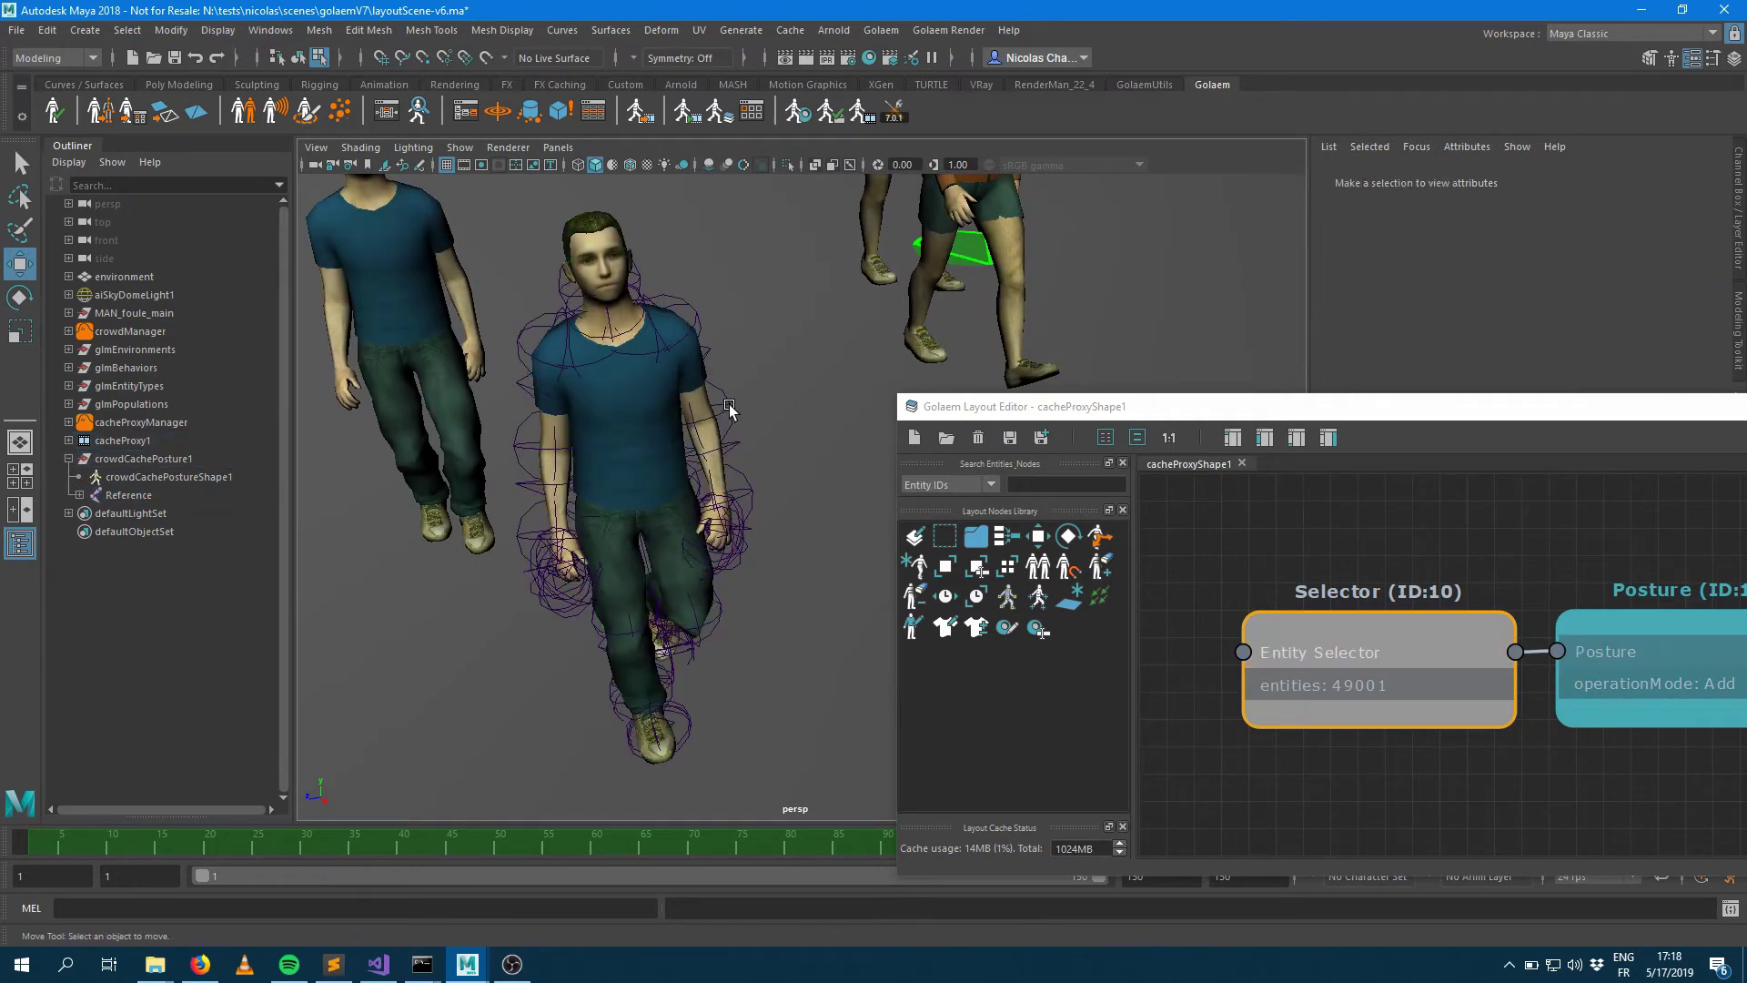
key("F8")
left_click(711, 412)
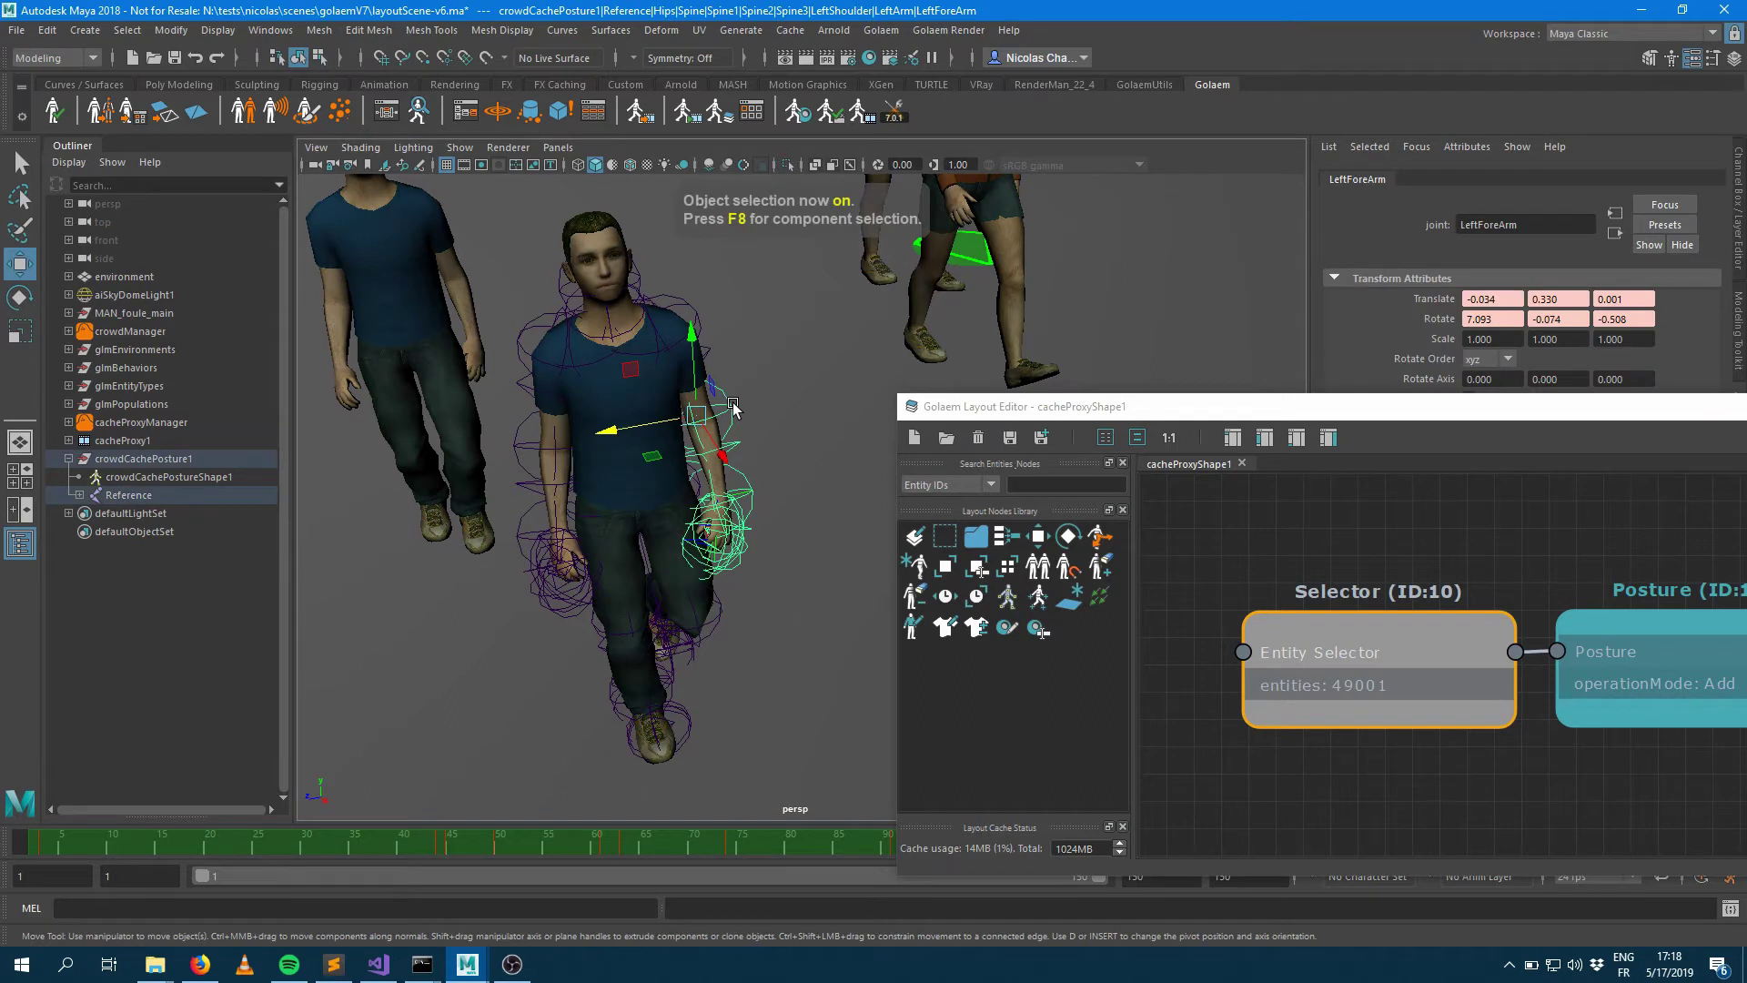
key("e")
left_click_drag(715, 371, 712, 333)
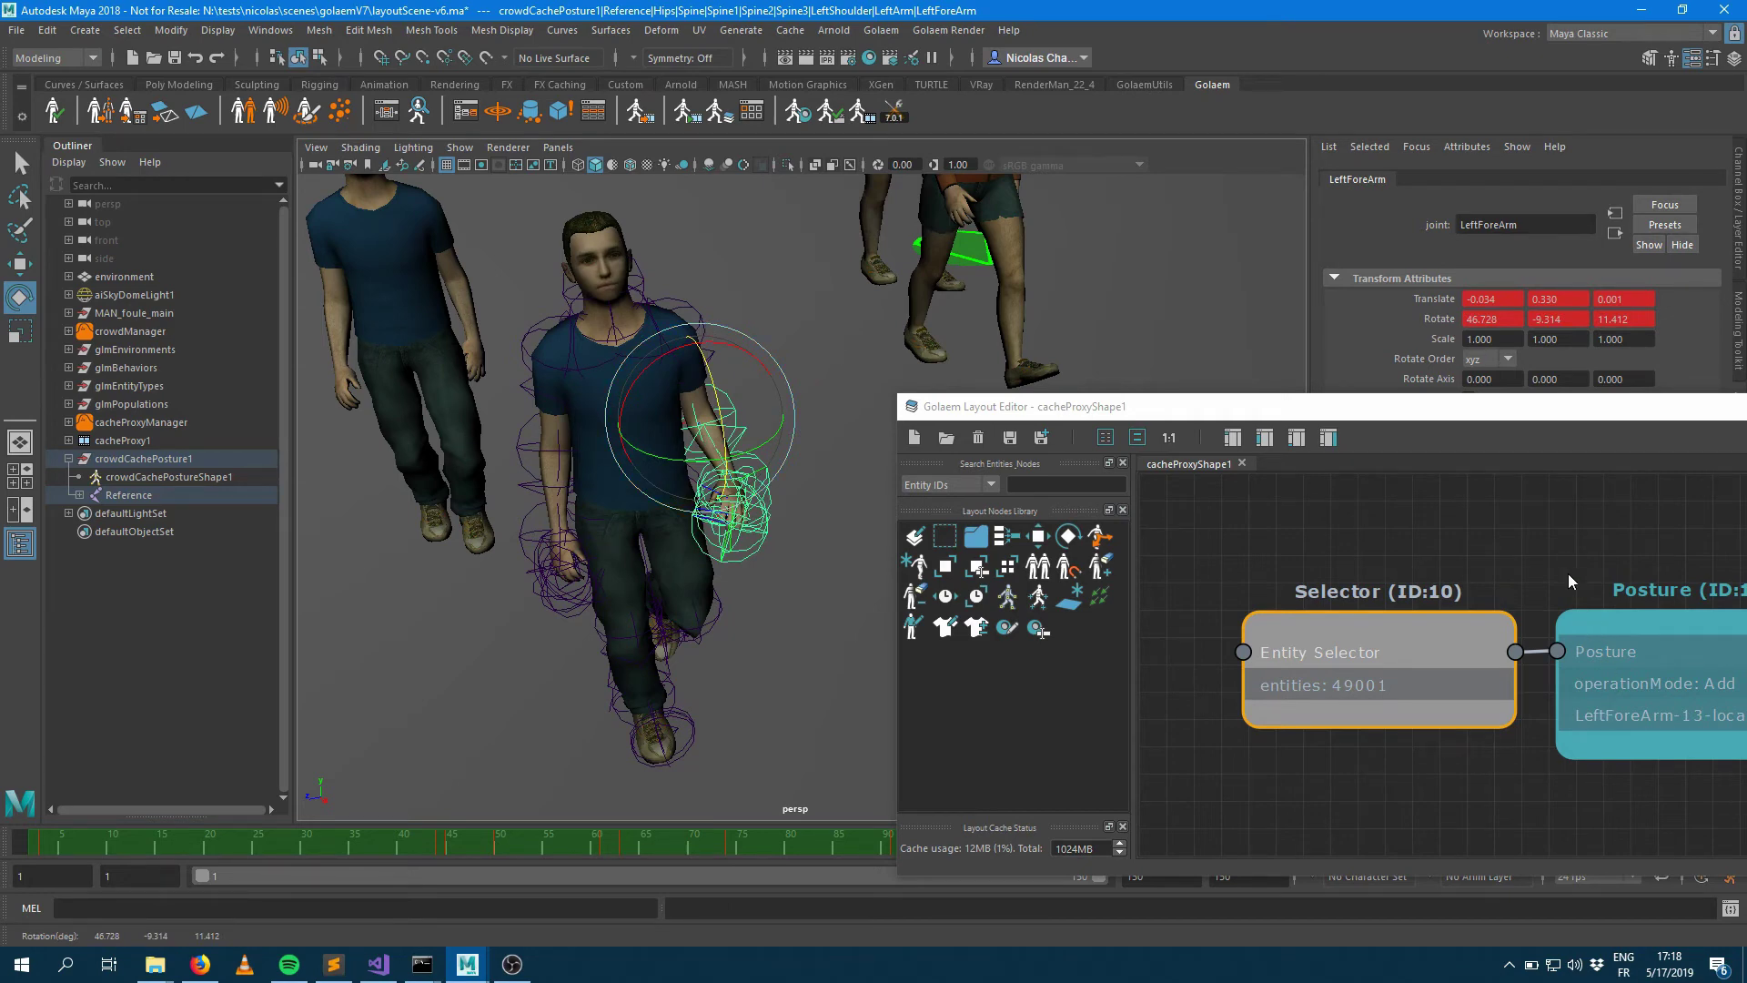
Step: Inspect the Posture node's keyed joint entry and the LeftForeArm animation curves in the Graph Editor, then minimize that editor
middle_click_drag(1579, 544, 1401, 537)
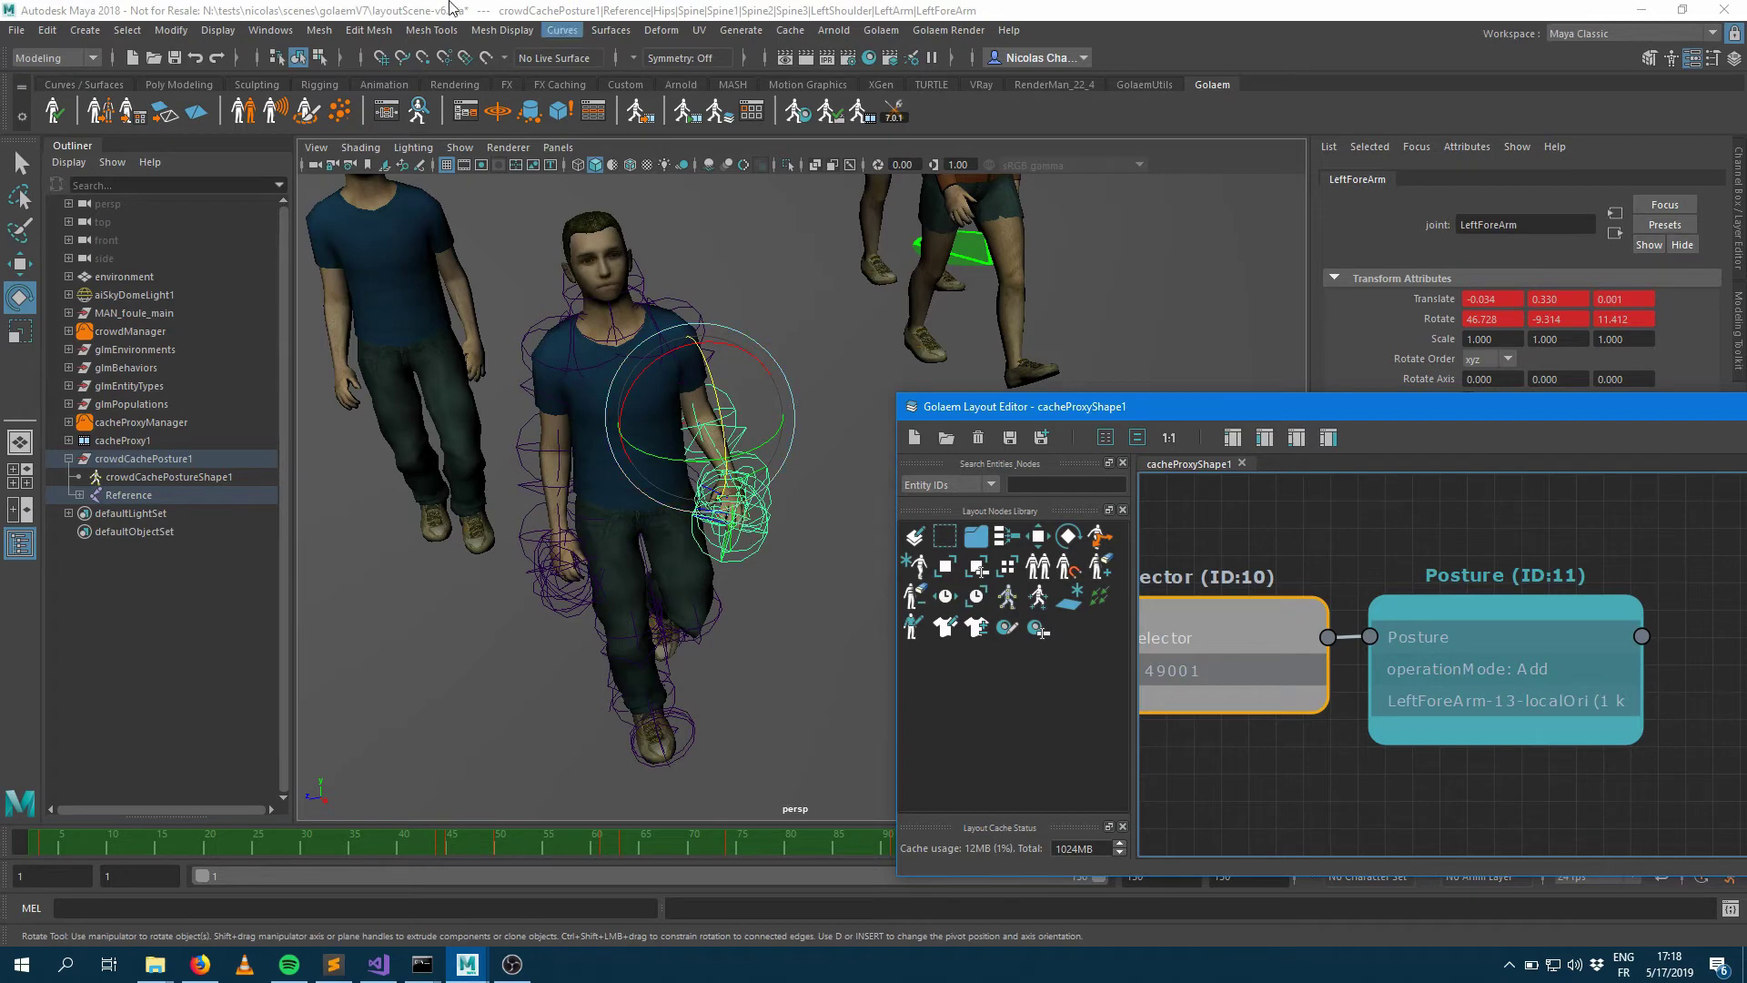
left_click(270, 30)
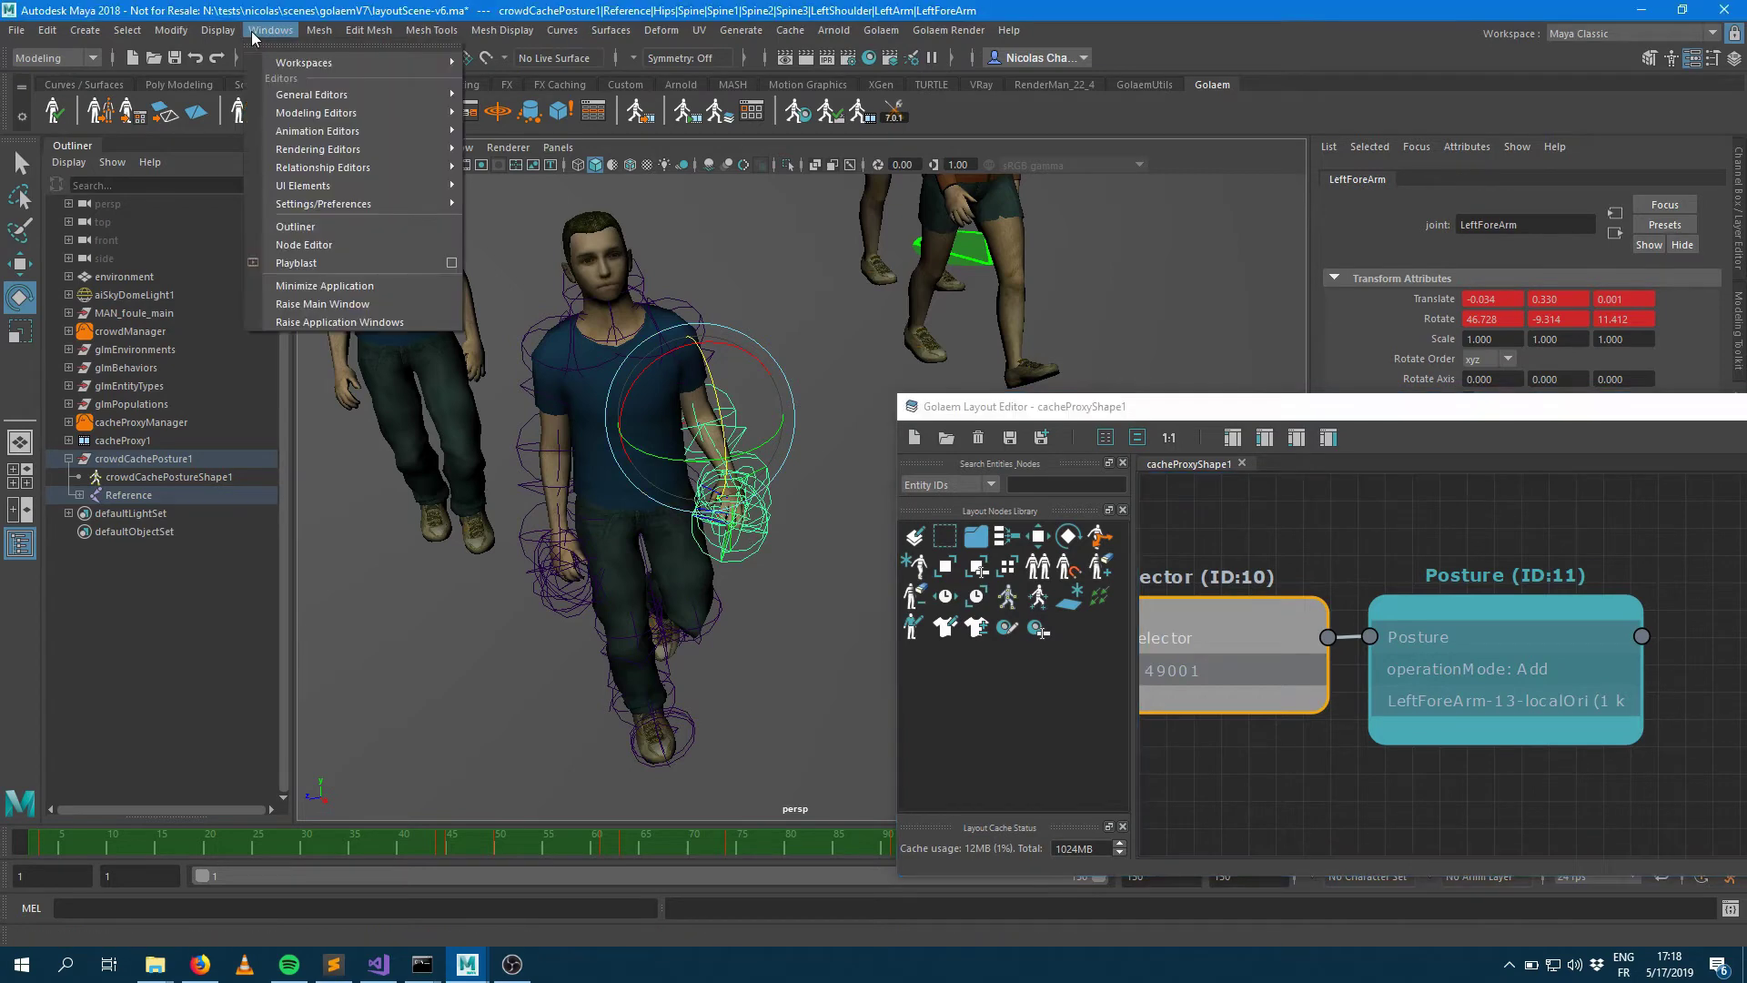
mouse_move(318, 131)
left_click(514, 148)
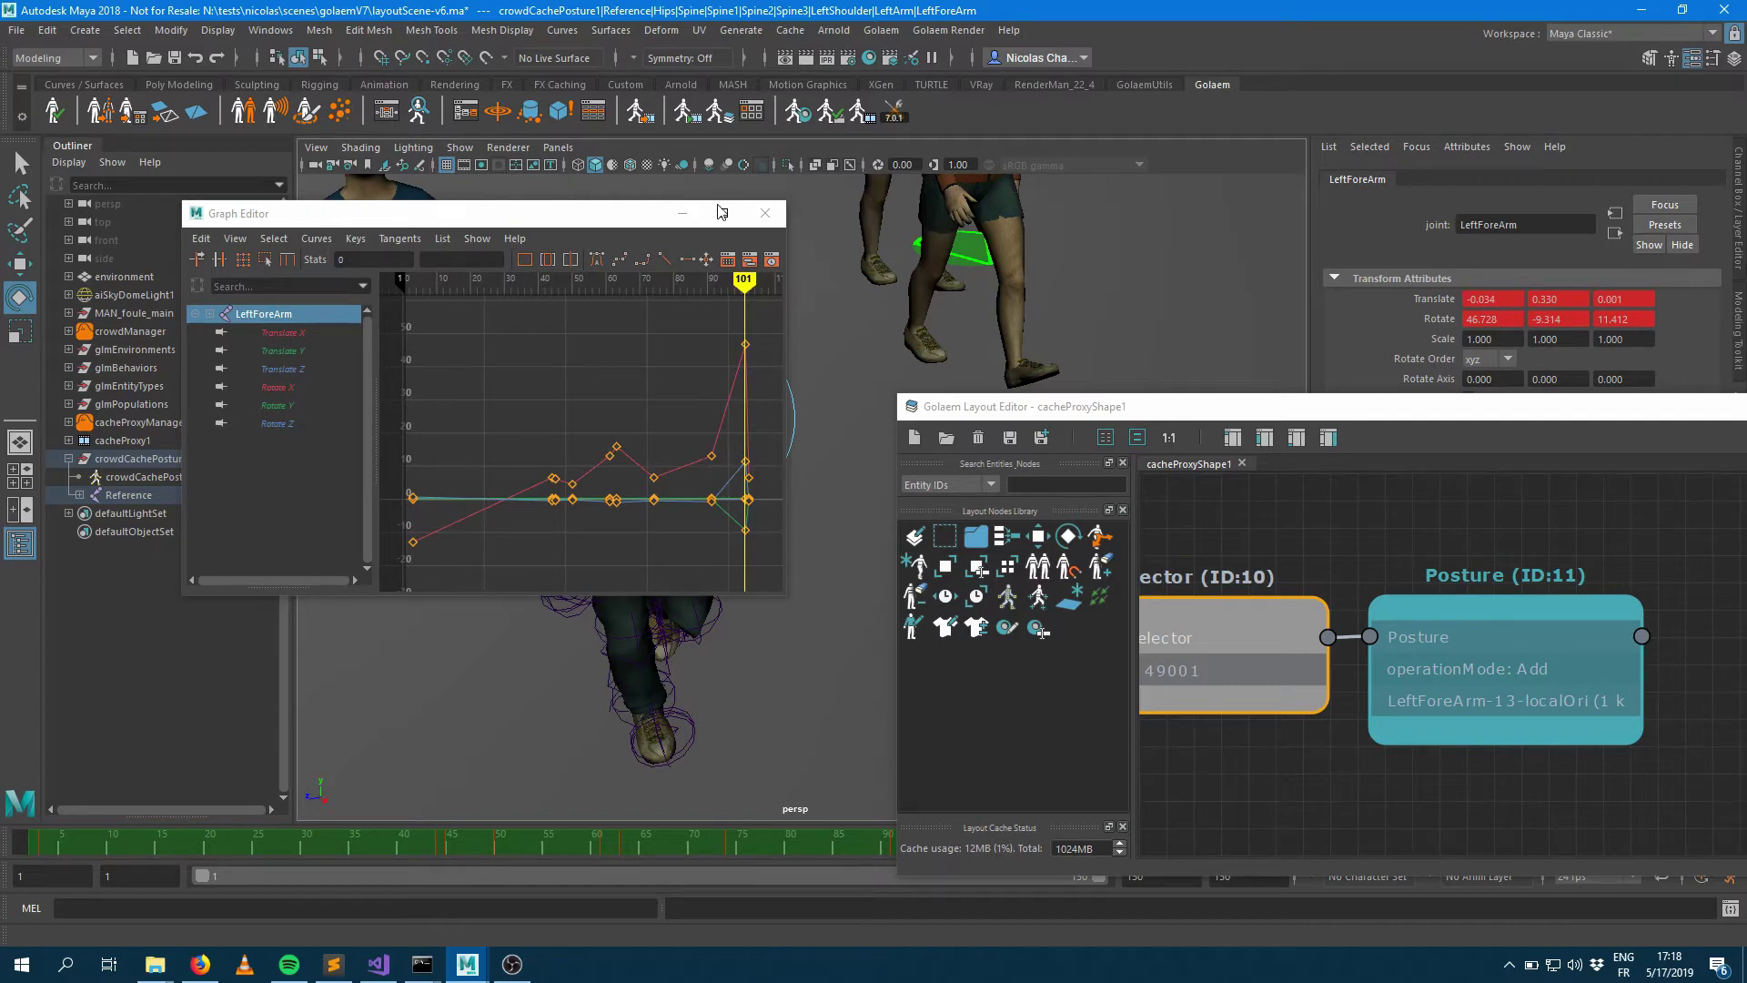
left_click(681, 213)
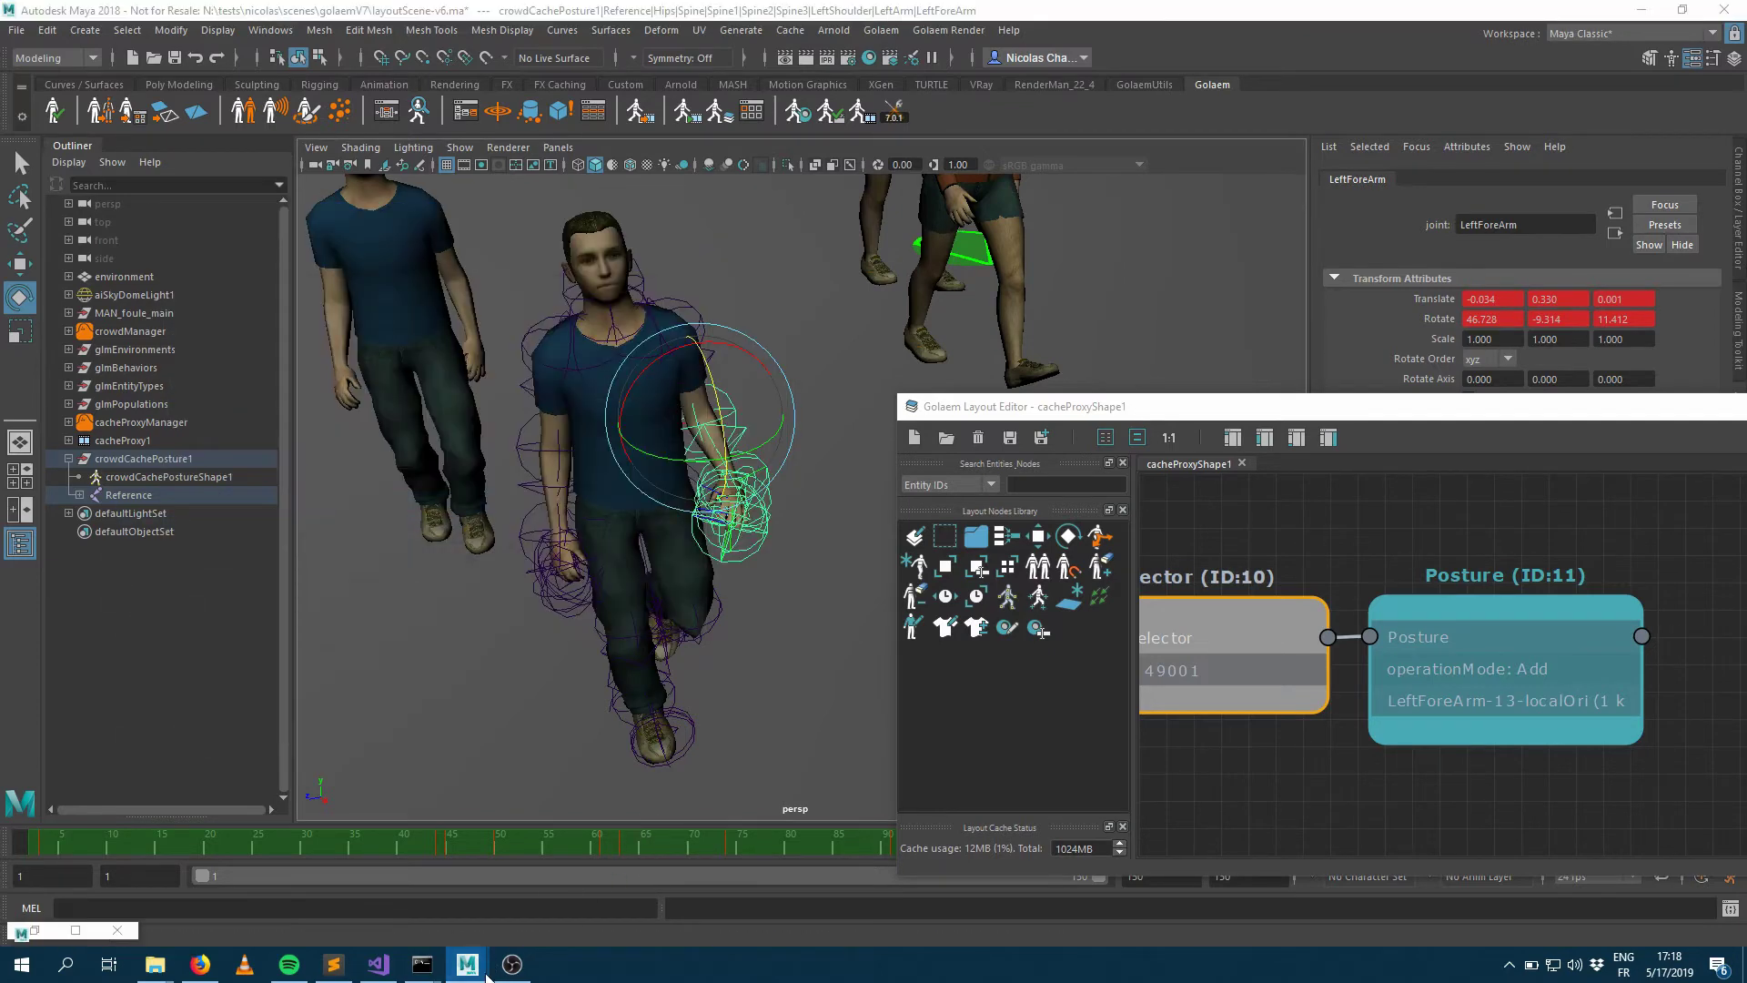
Step: Switch to the Maya session with the Simulation Cache Layout and open the Character Palette for the selected orange-jacketed character
mouse_move(467, 964)
left_click(774, 873)
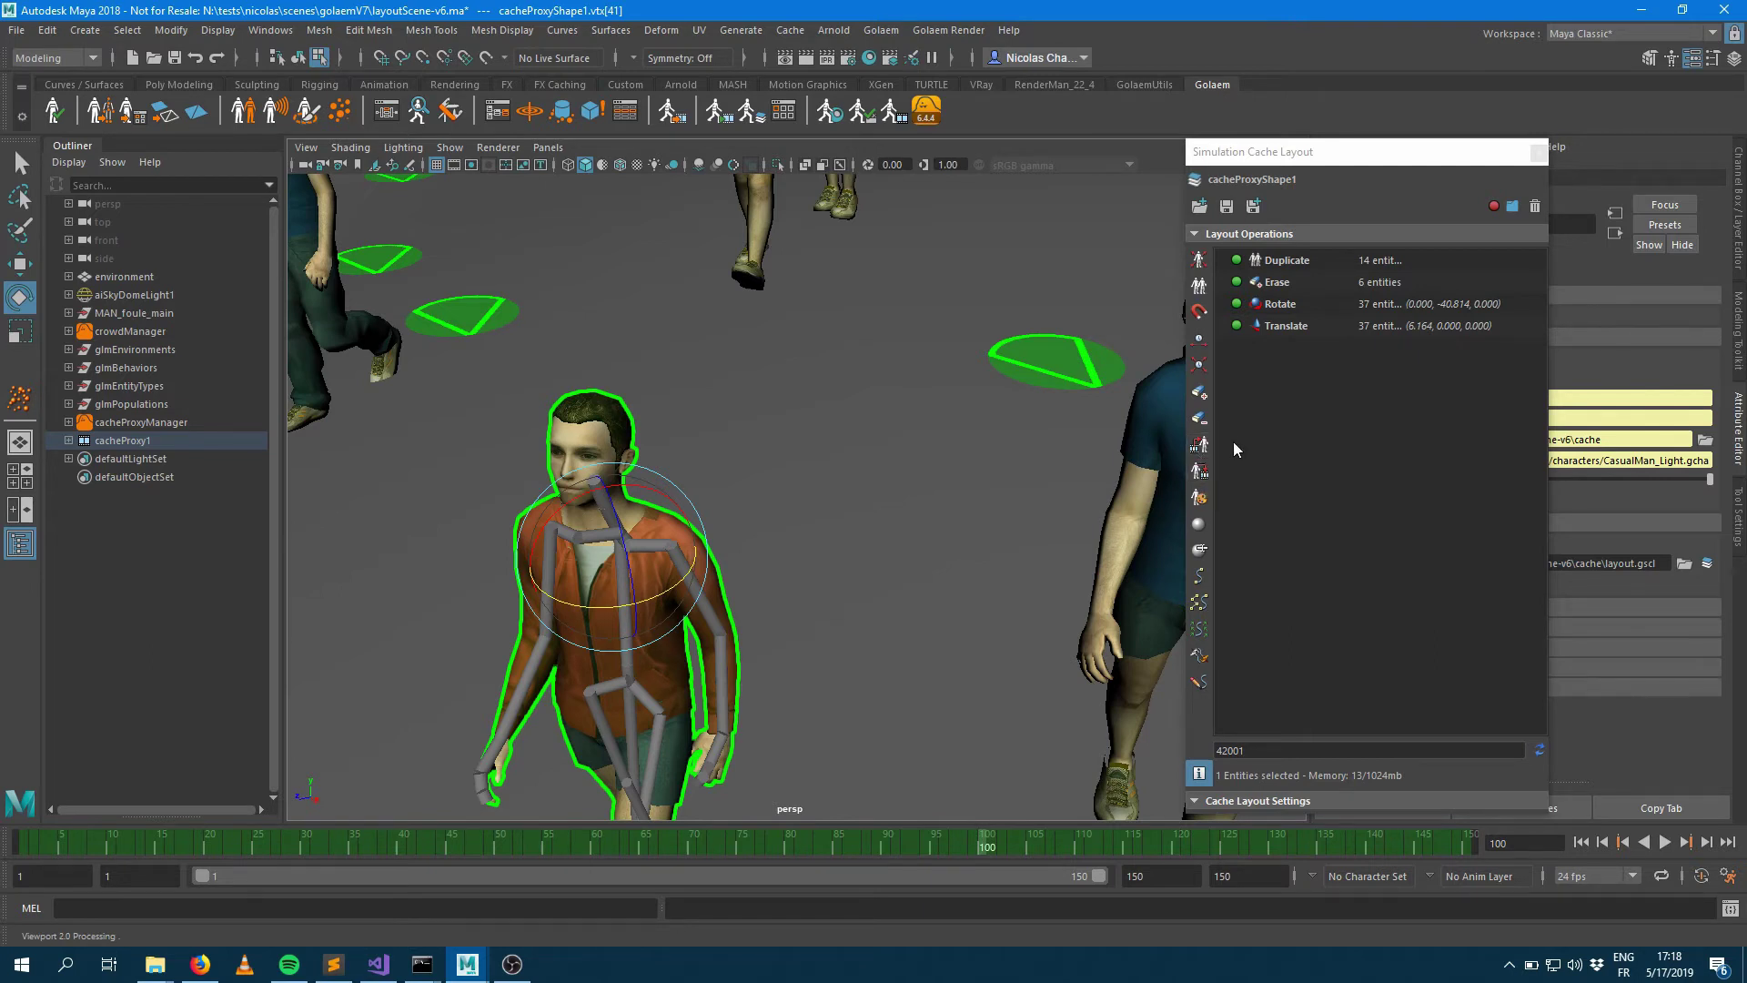
left_click(1198, 497)
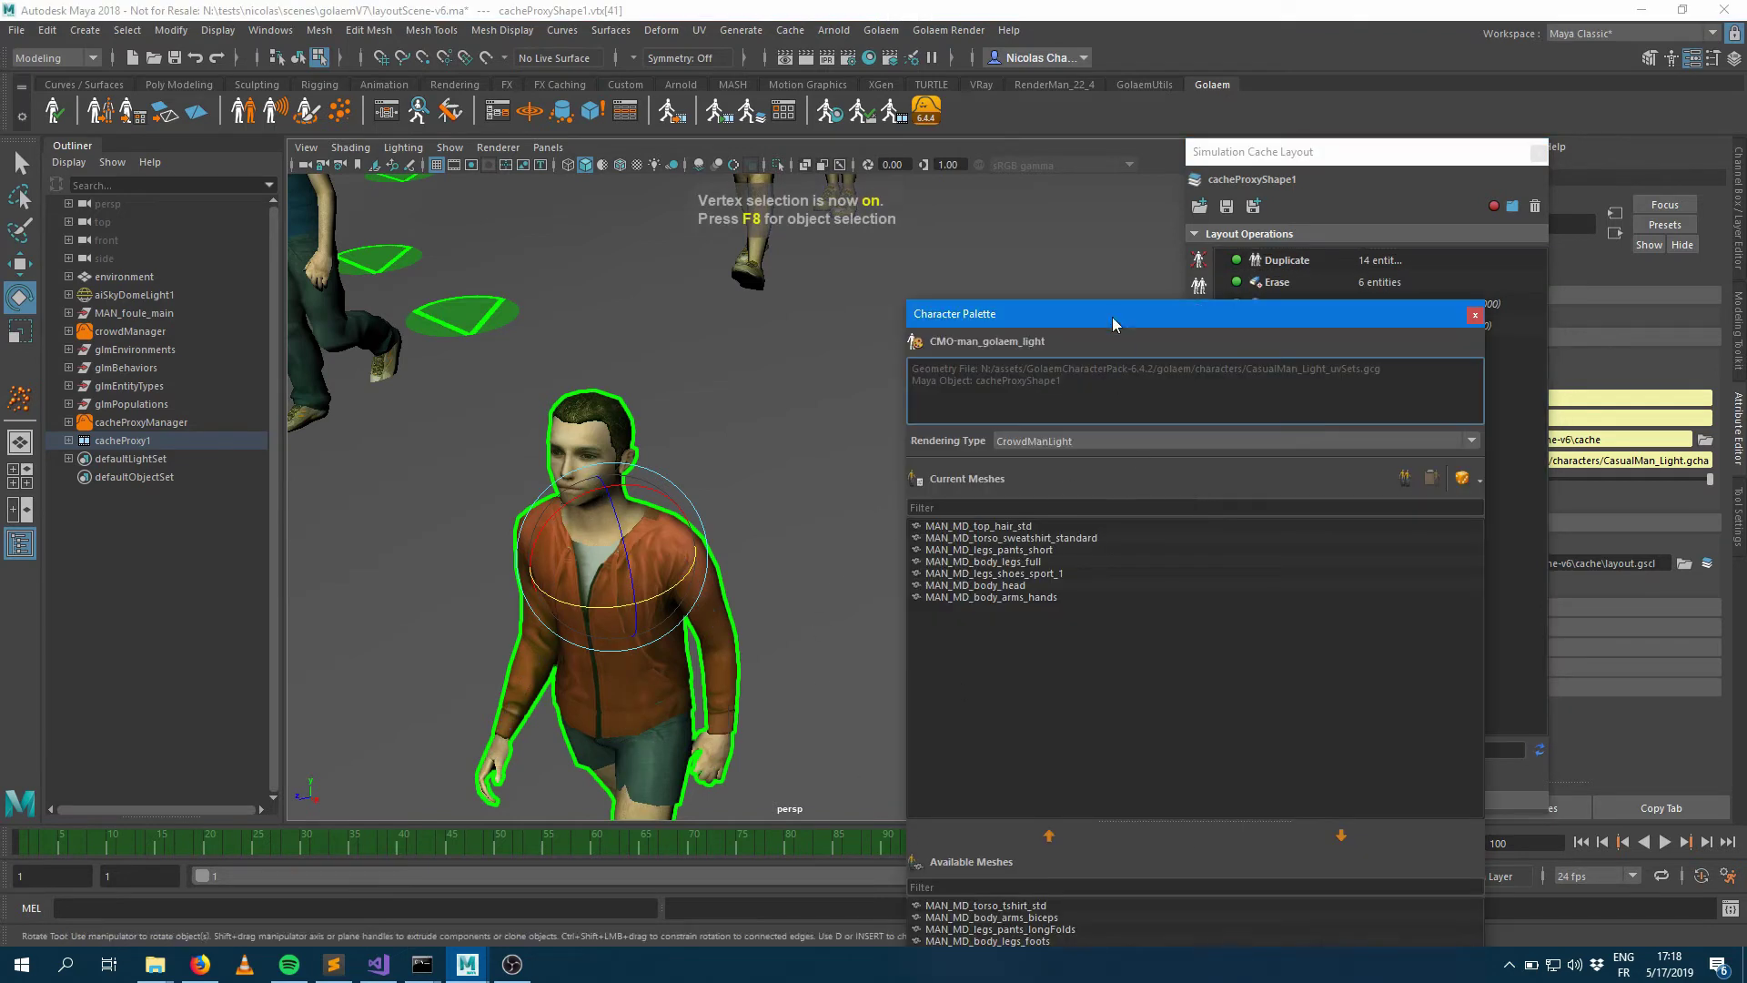
left_click_drag(1110, 313, 1028, 81)
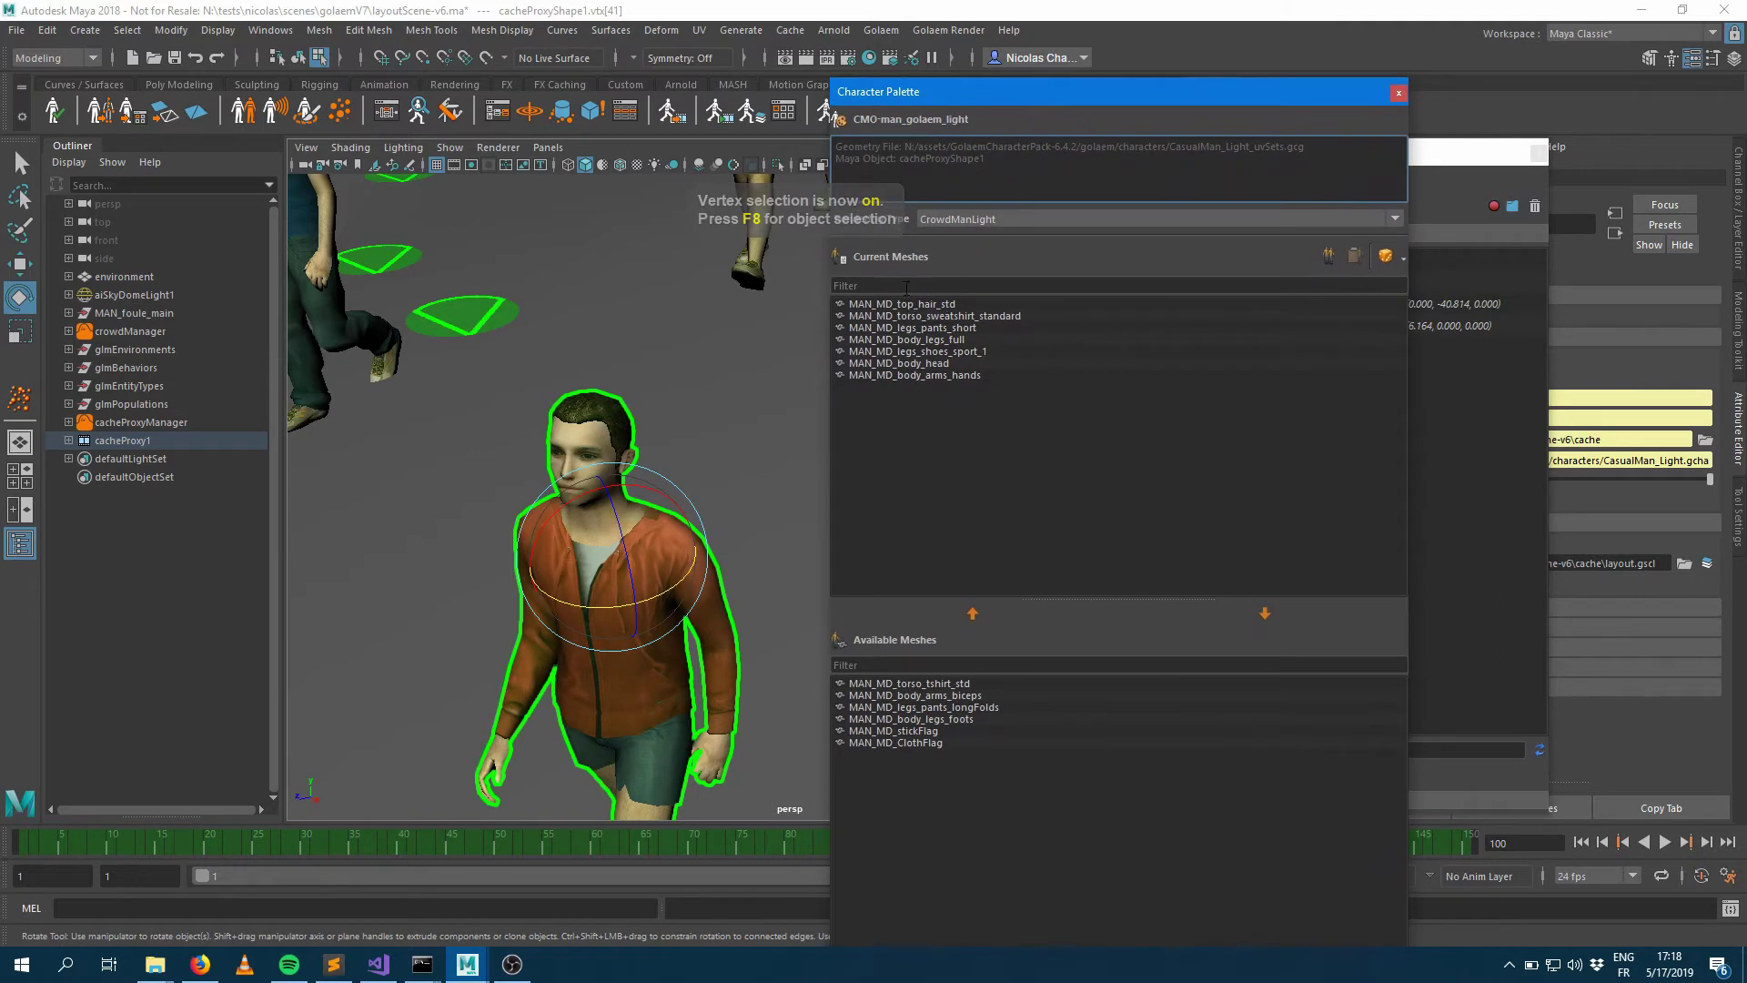
Step: Set the character's rendering type to CrowdManLight_Flag
left_click(968, 217)
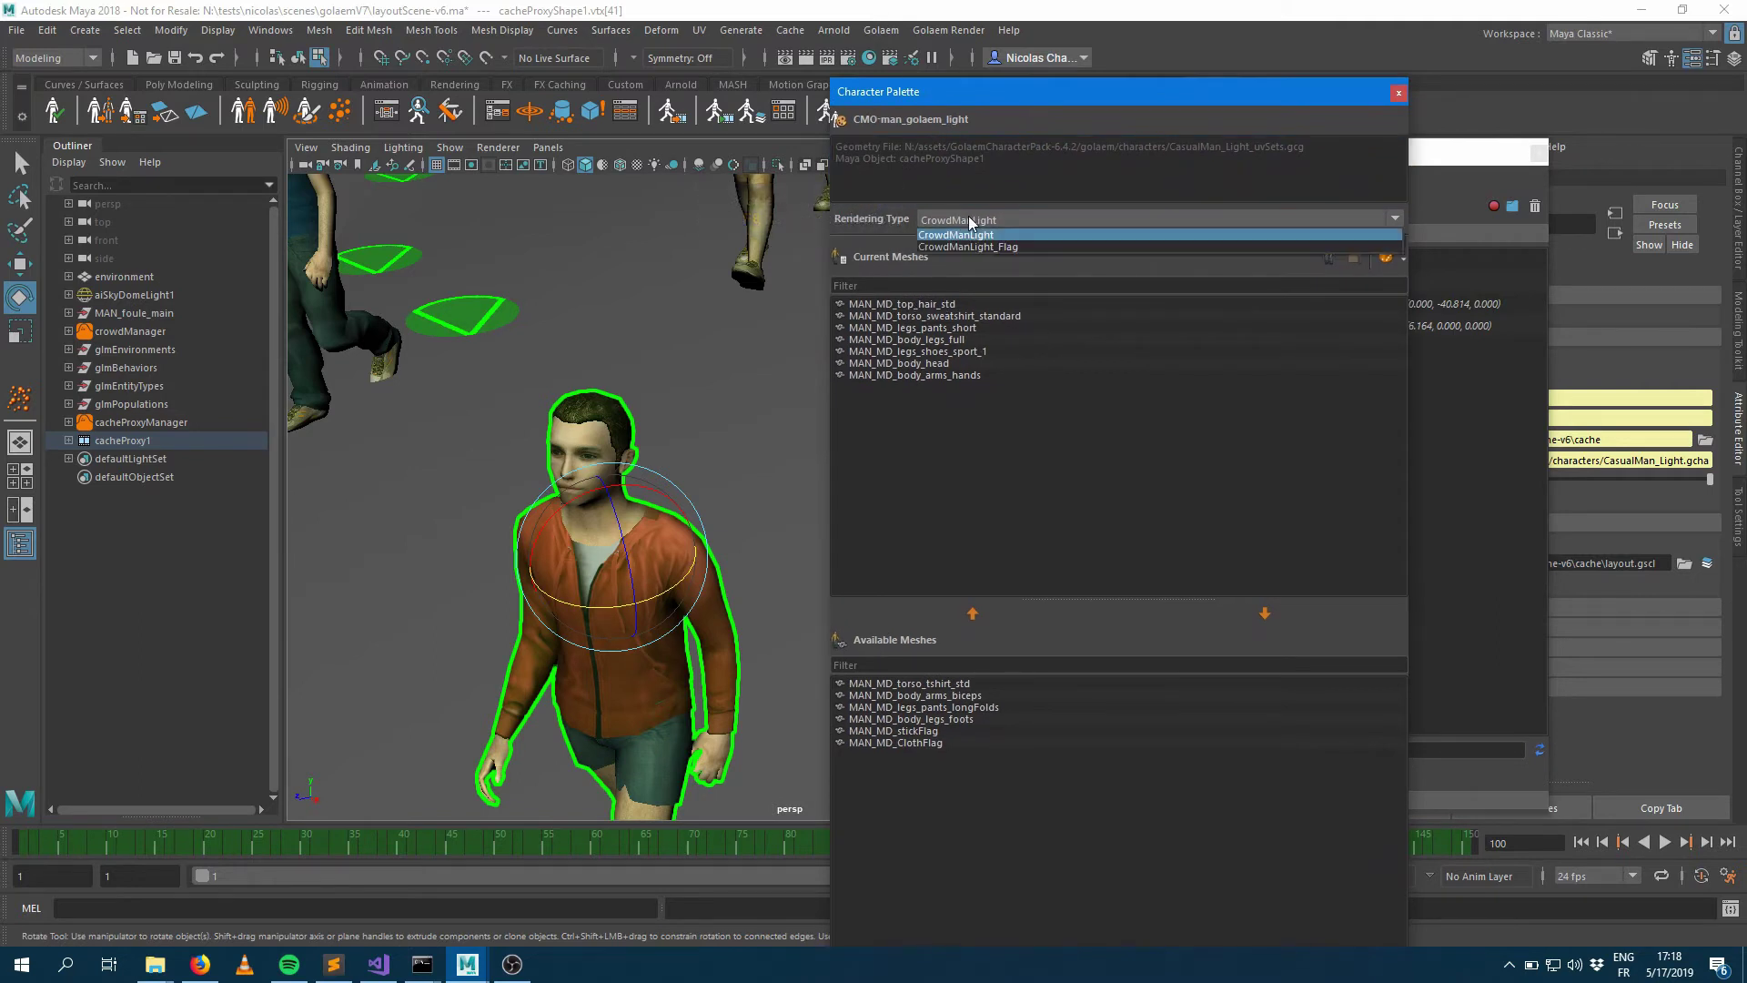
left_click(964, 245)
scroll(571, 489, "down", 5)
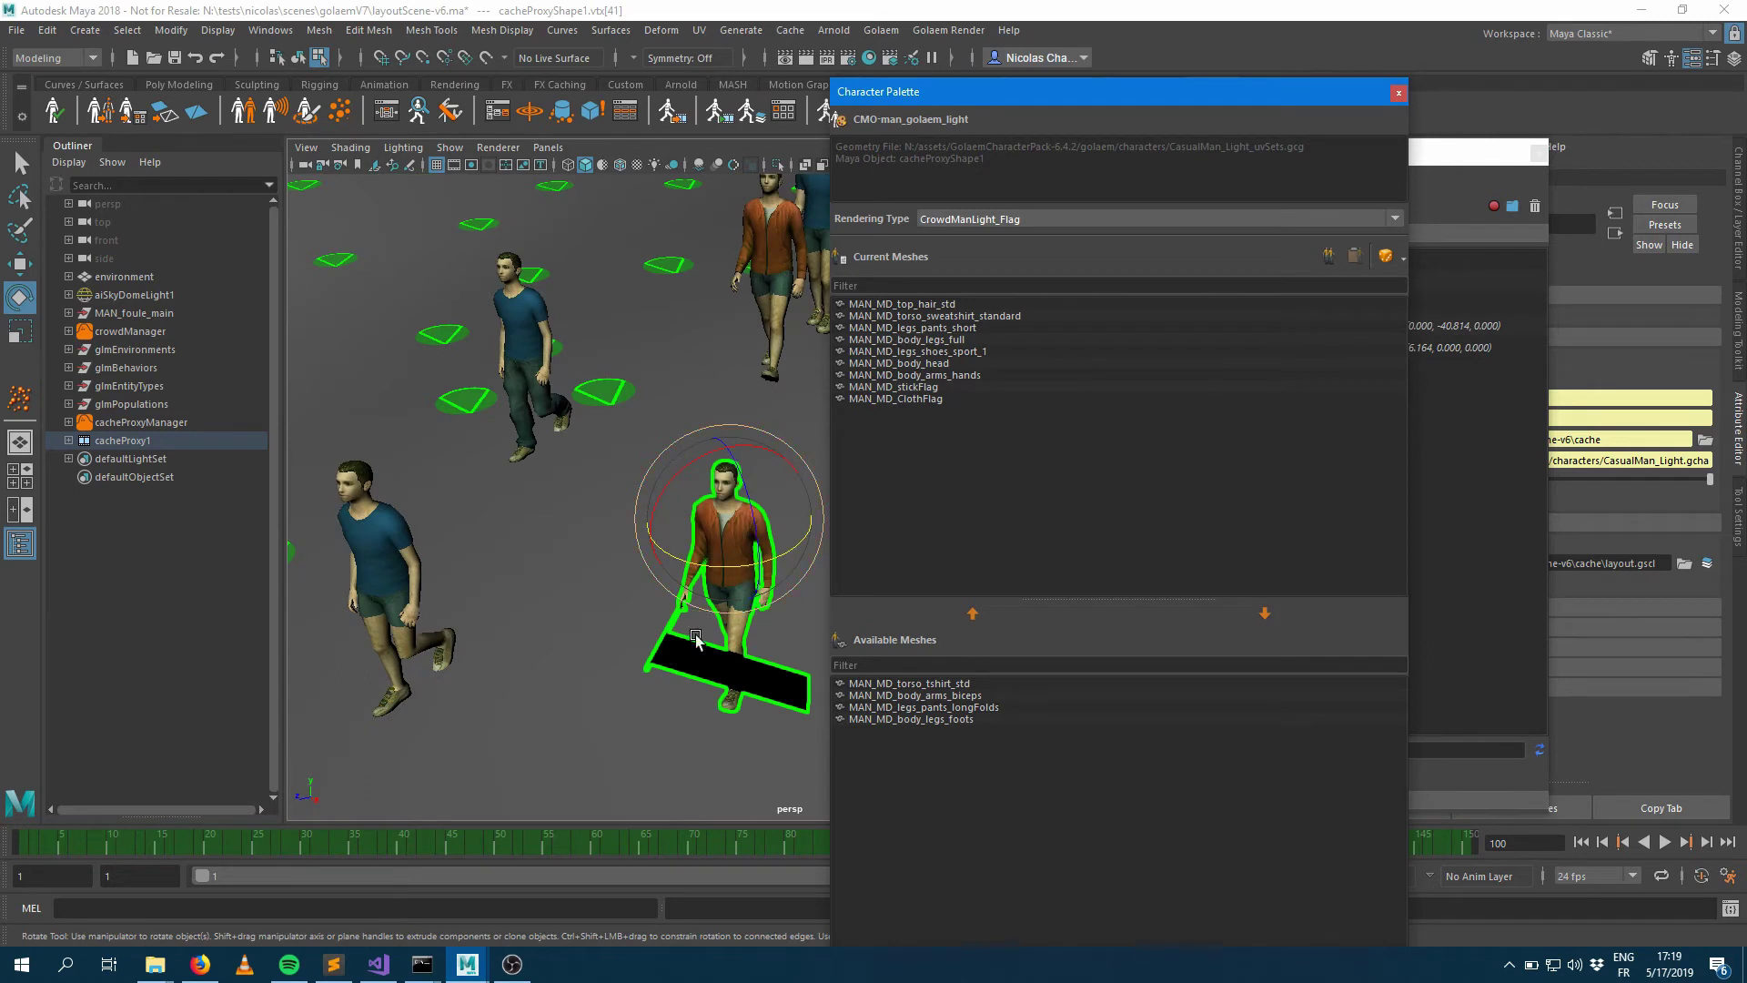
Step: Set the rendering type to CrowdManLight and remove the MAN_MD_torso_tshirt_std mesh from the character's current meshes
left_click(999, 231)
left_click(1000, 235)
left_click_drag(1103, 99, 810, 110)
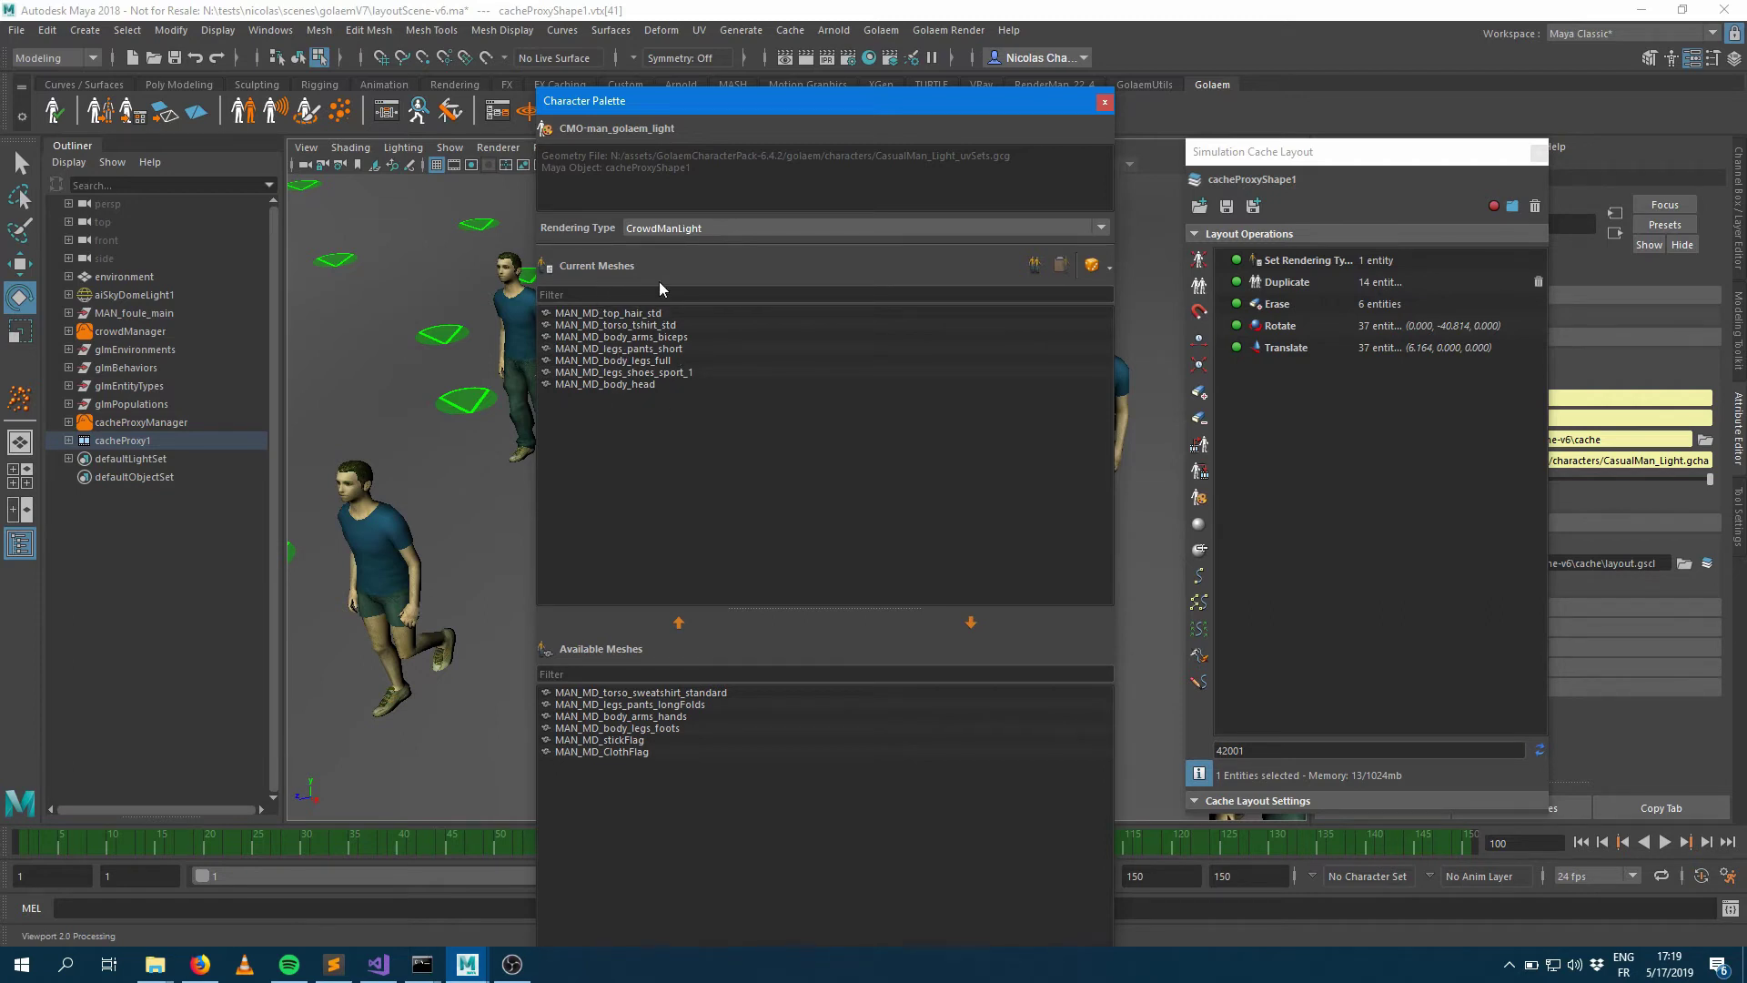
left_click_drag(723, 102, 1077, 94)
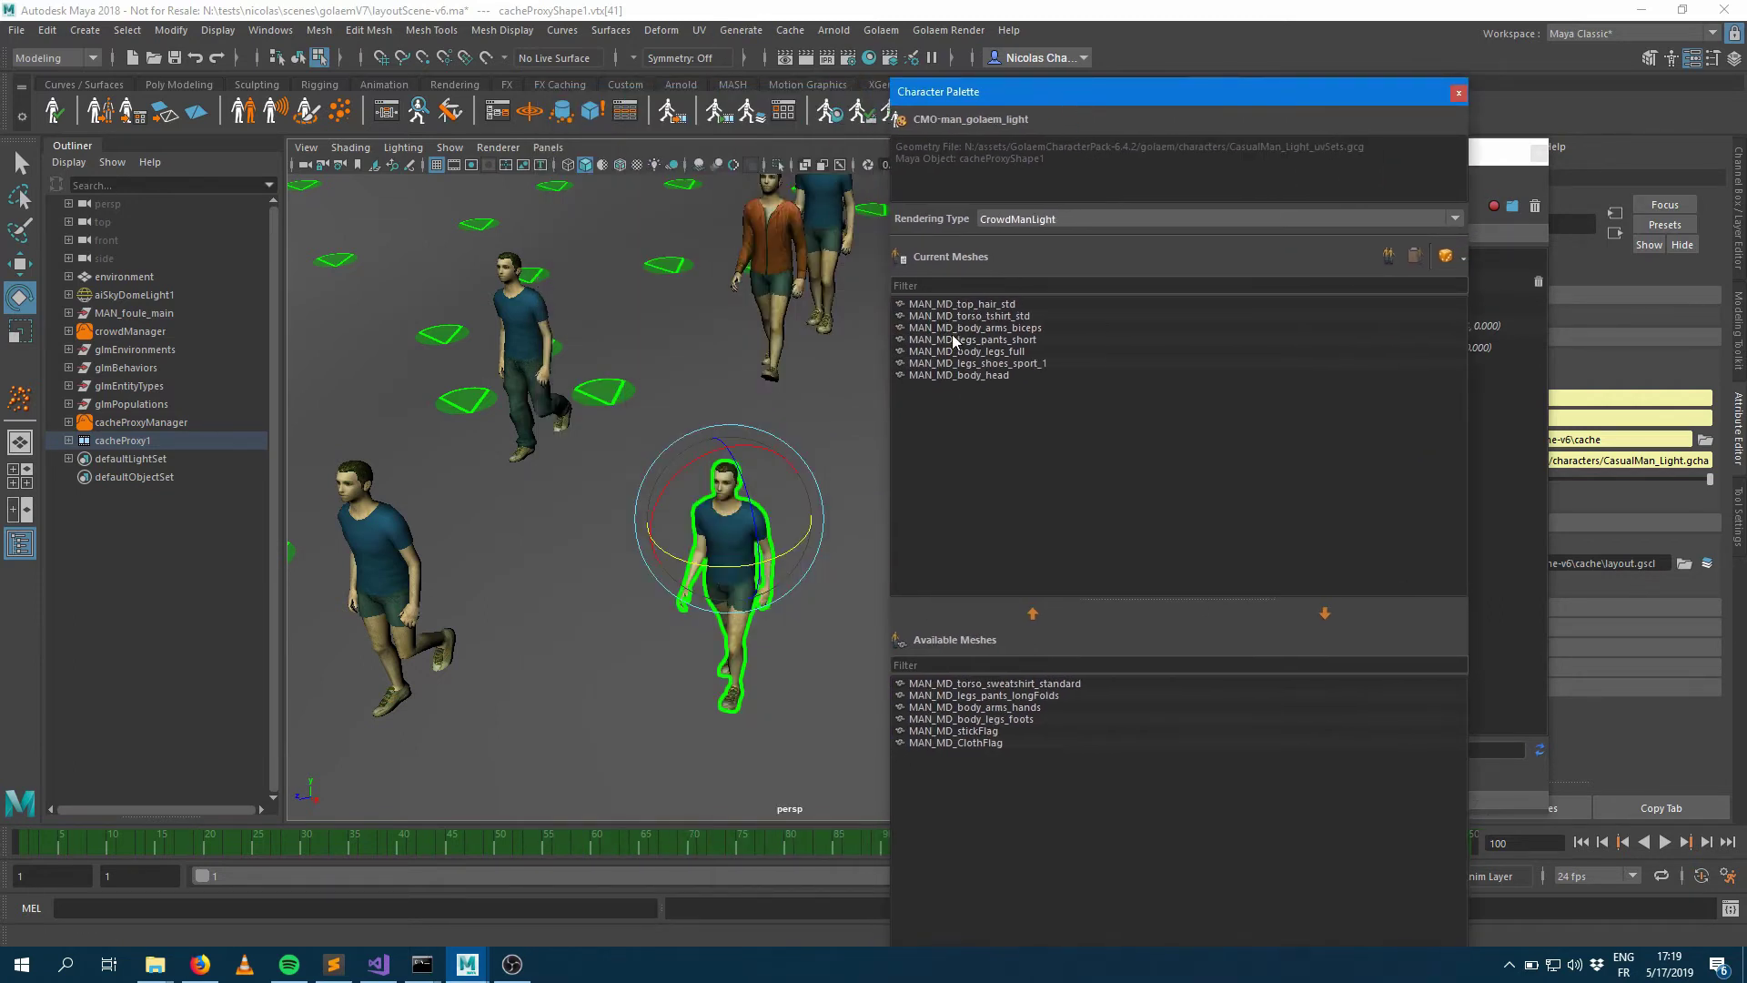
double_click(968, 316)
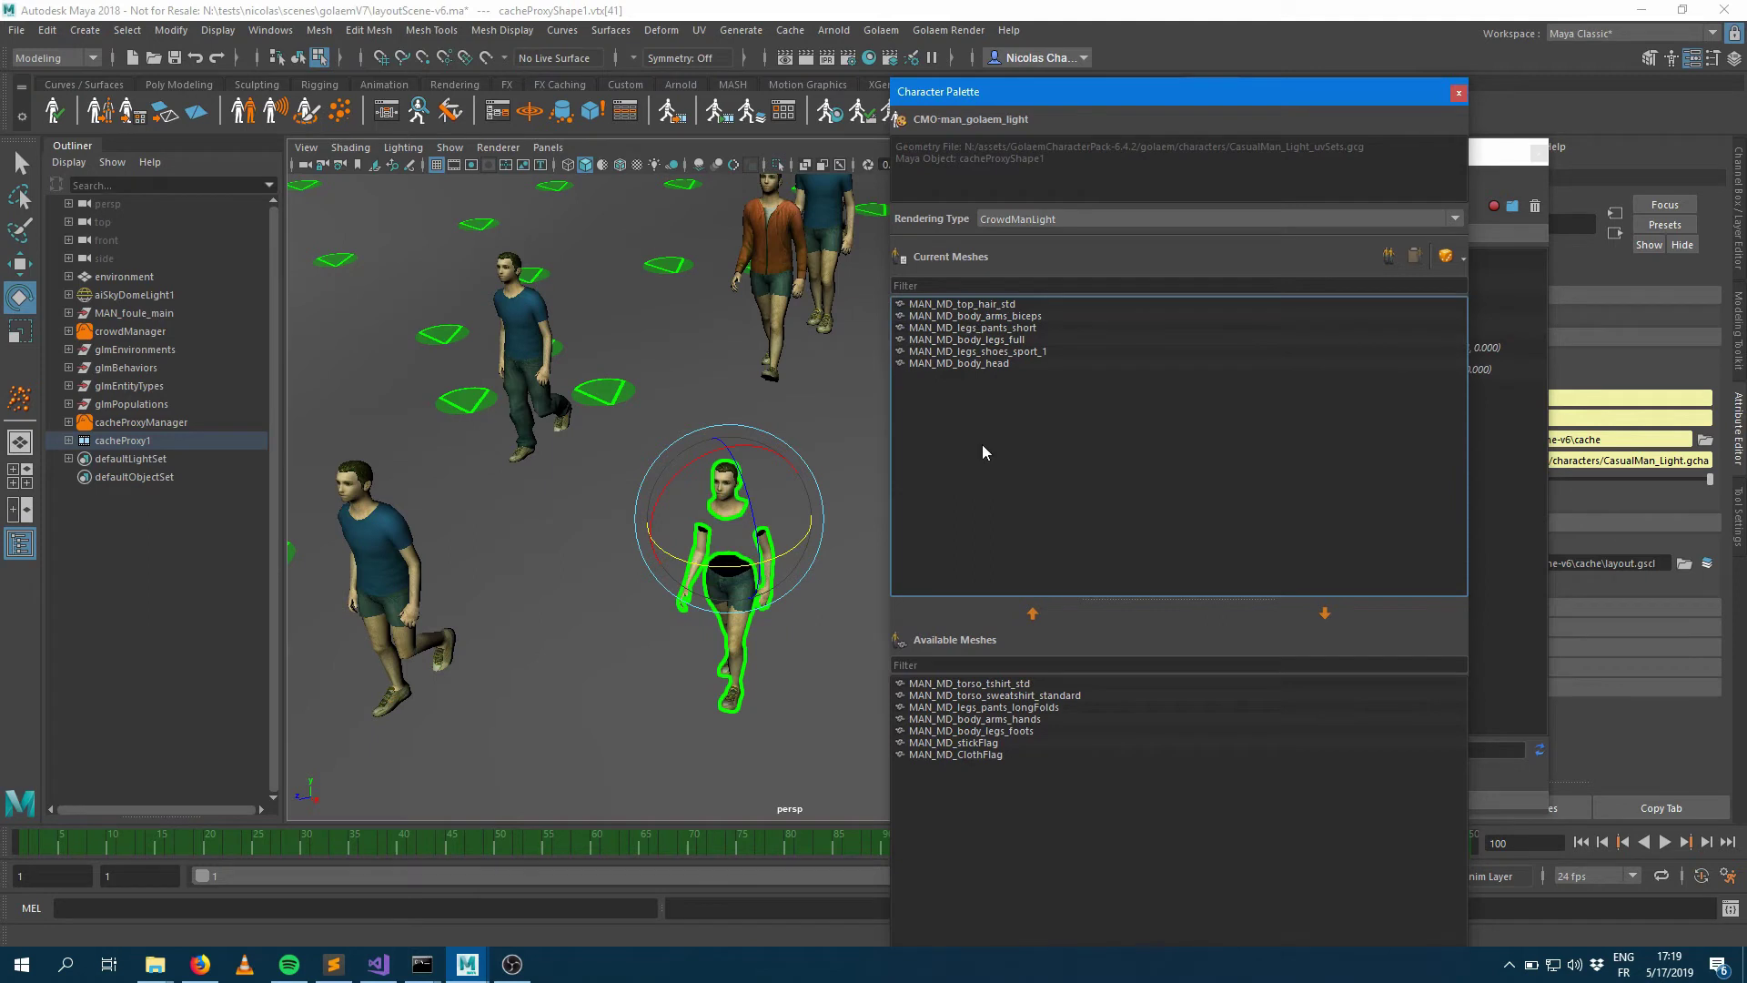
Step: Add the MAN_MD_legs_pants_longFolds and MAN_MD_torso_sweatshirt_standard meshes to the character's current meshes, then close the Character Palette
double_click(1002, 706)
double_click(1010, 697)
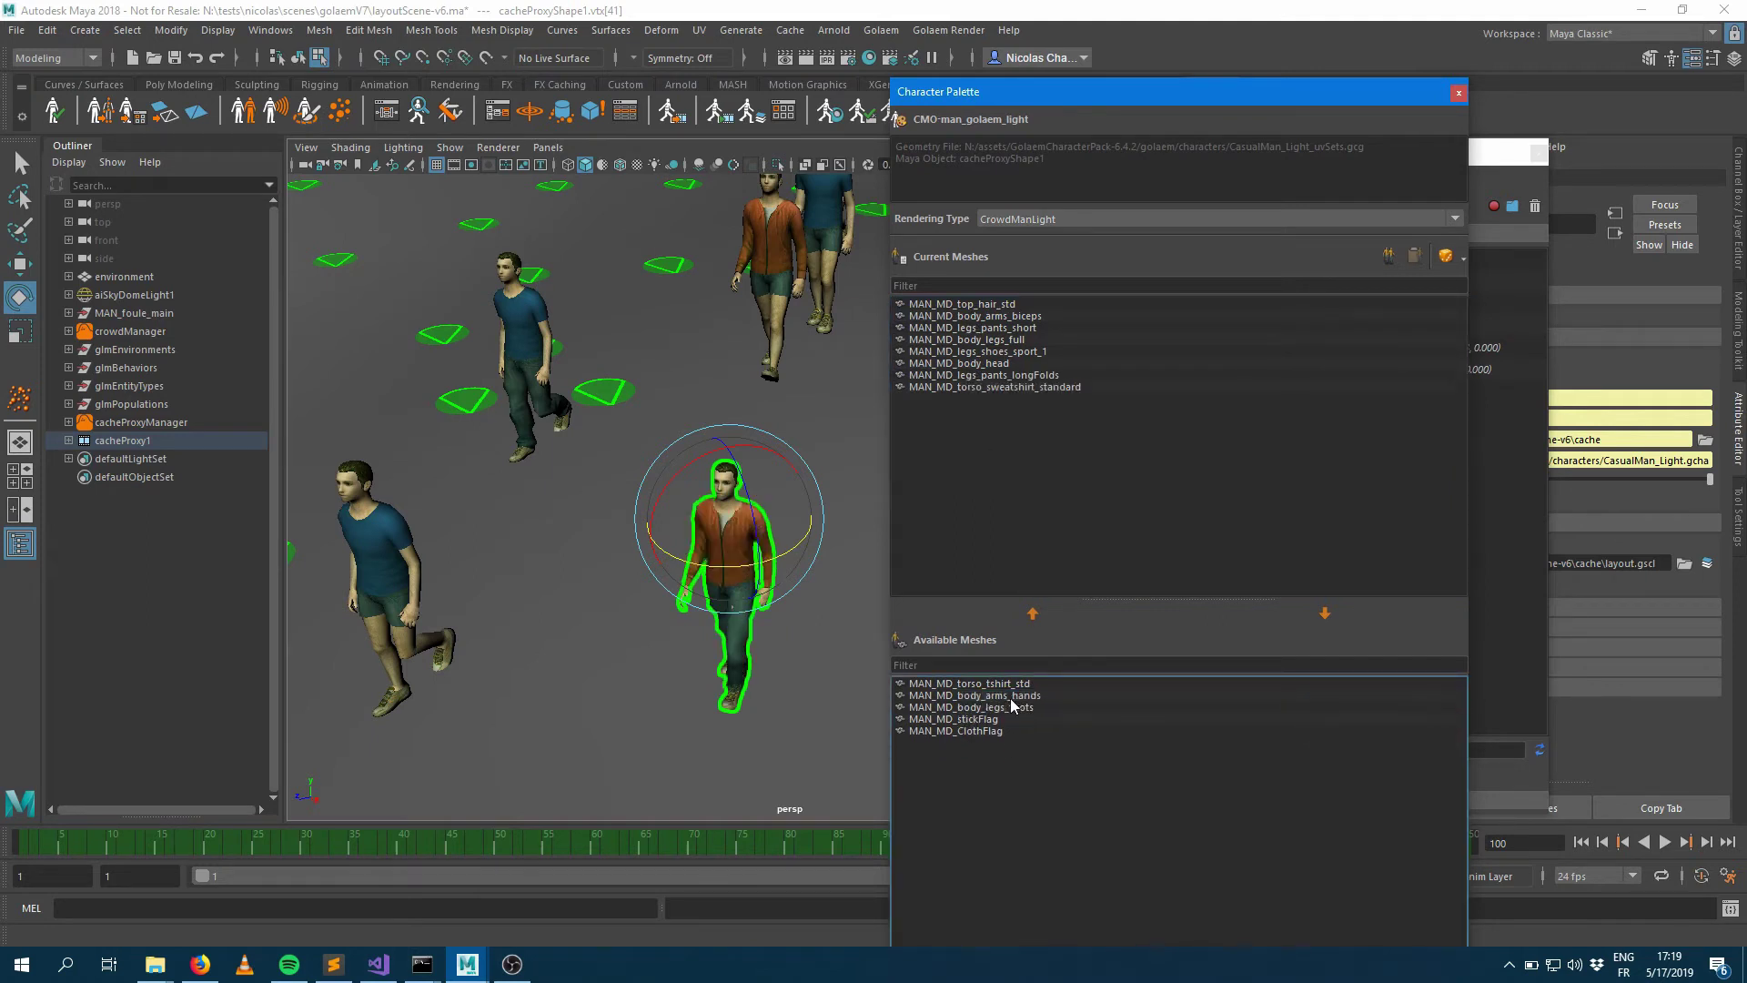
left_click(1459, 93)
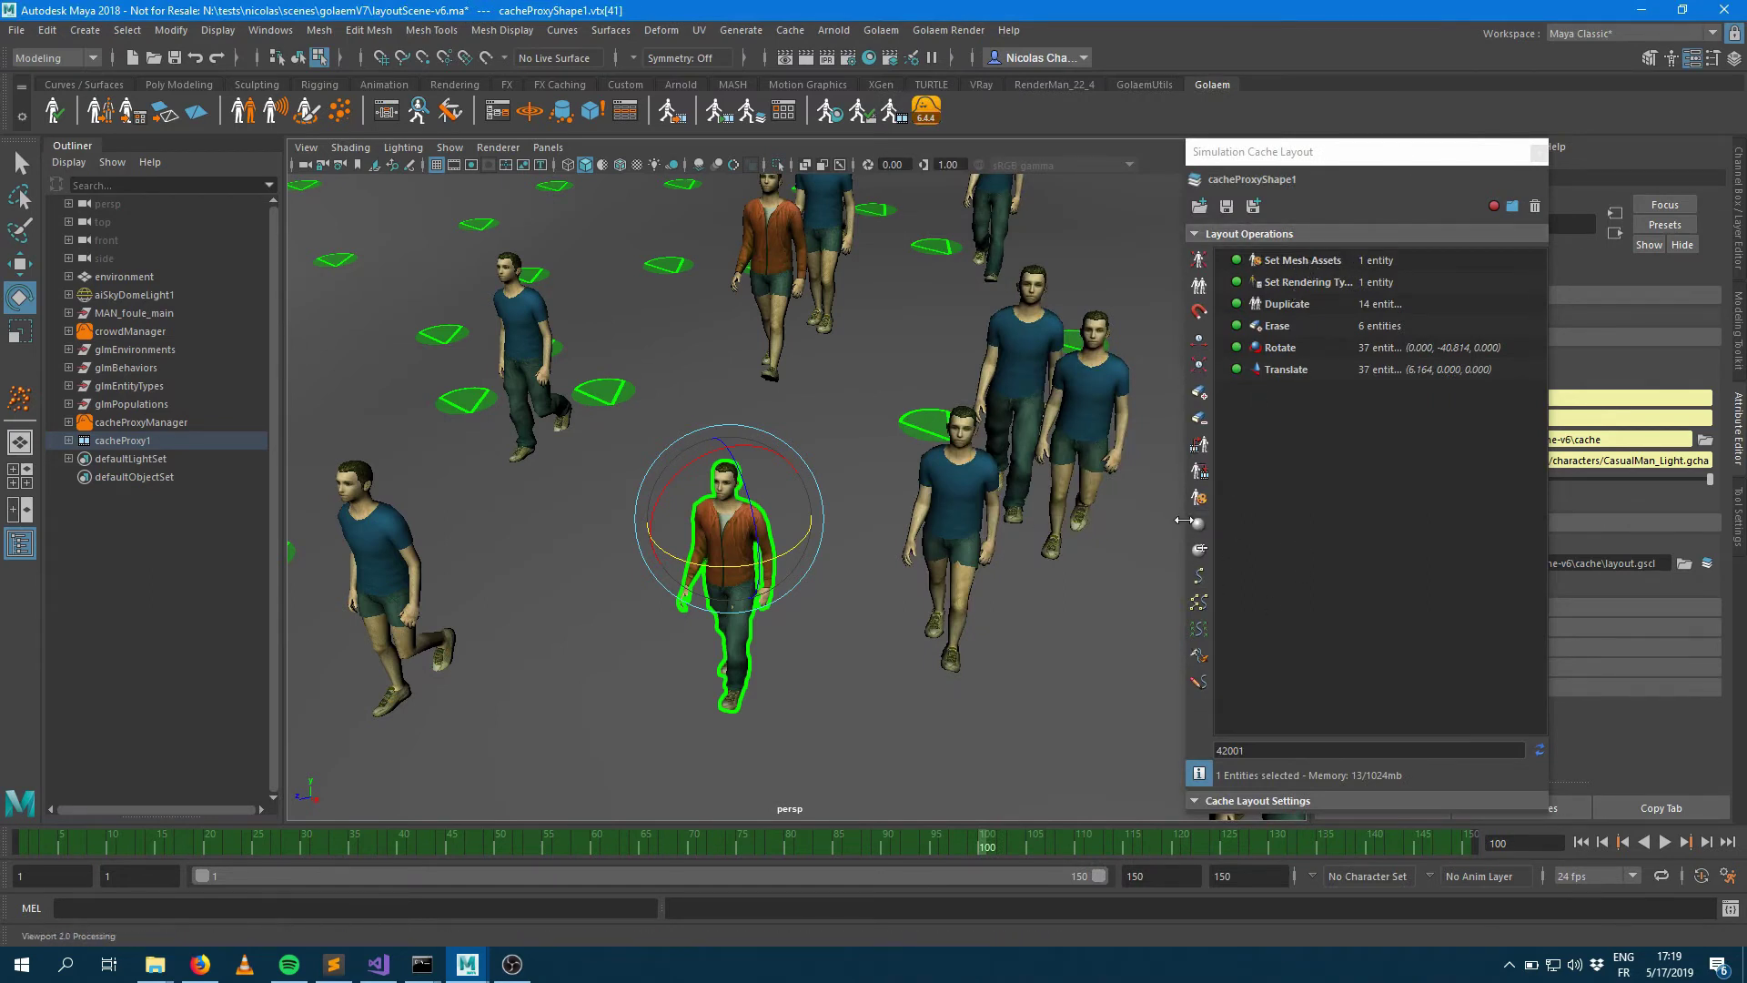
Step: Switch to the Maya session with the Golaem Layout Editor and select the blue-shirted character behind the one with the posture rig
left_click(467, 963)
left_click(763, 887)
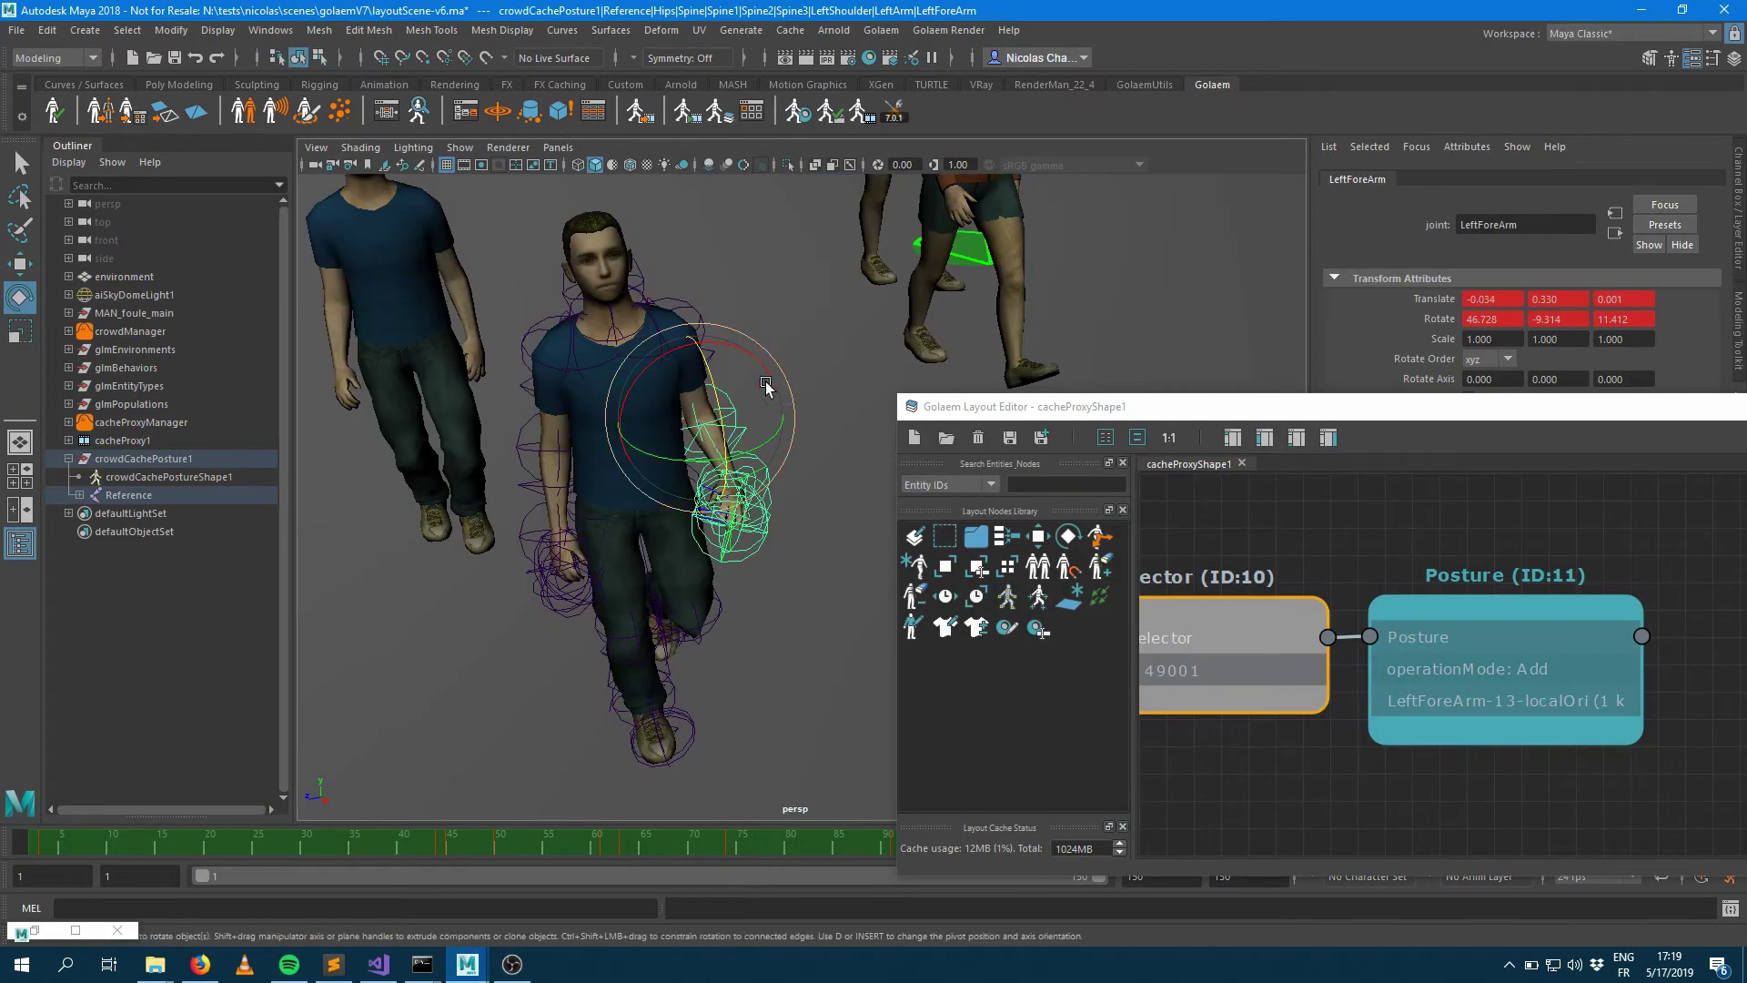
left_click(1377, 528)
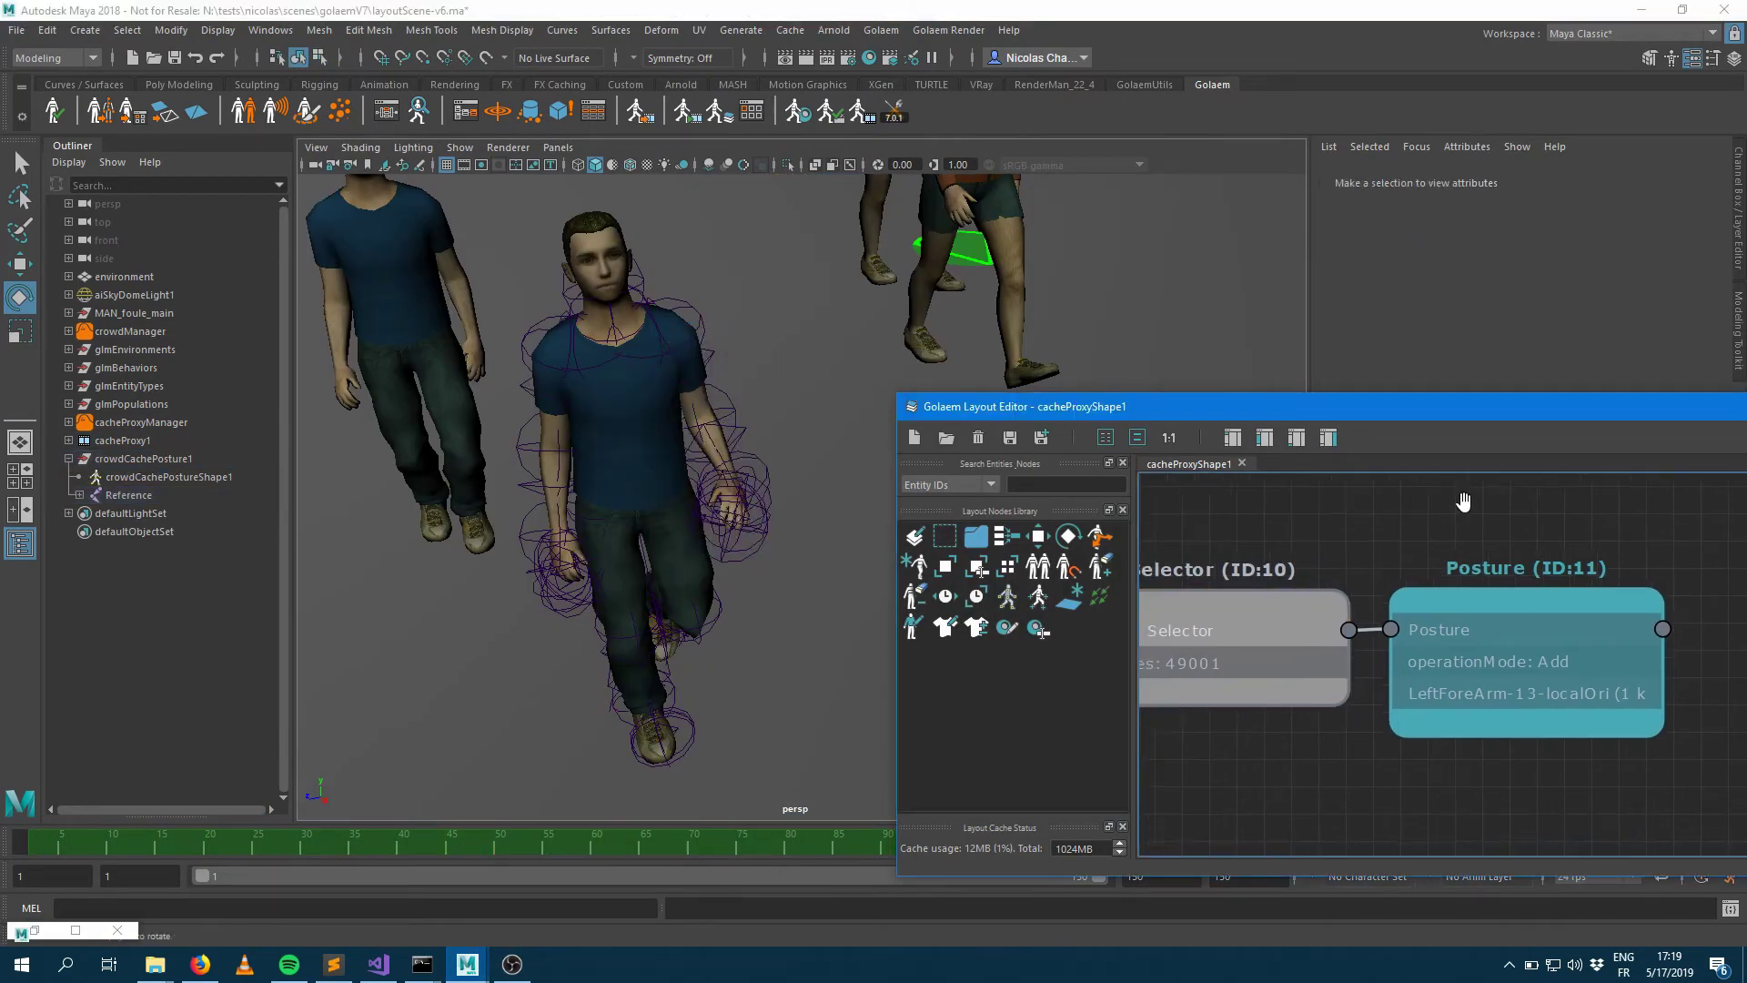
left_click_drag(447, 496, 673, 379, "alt")
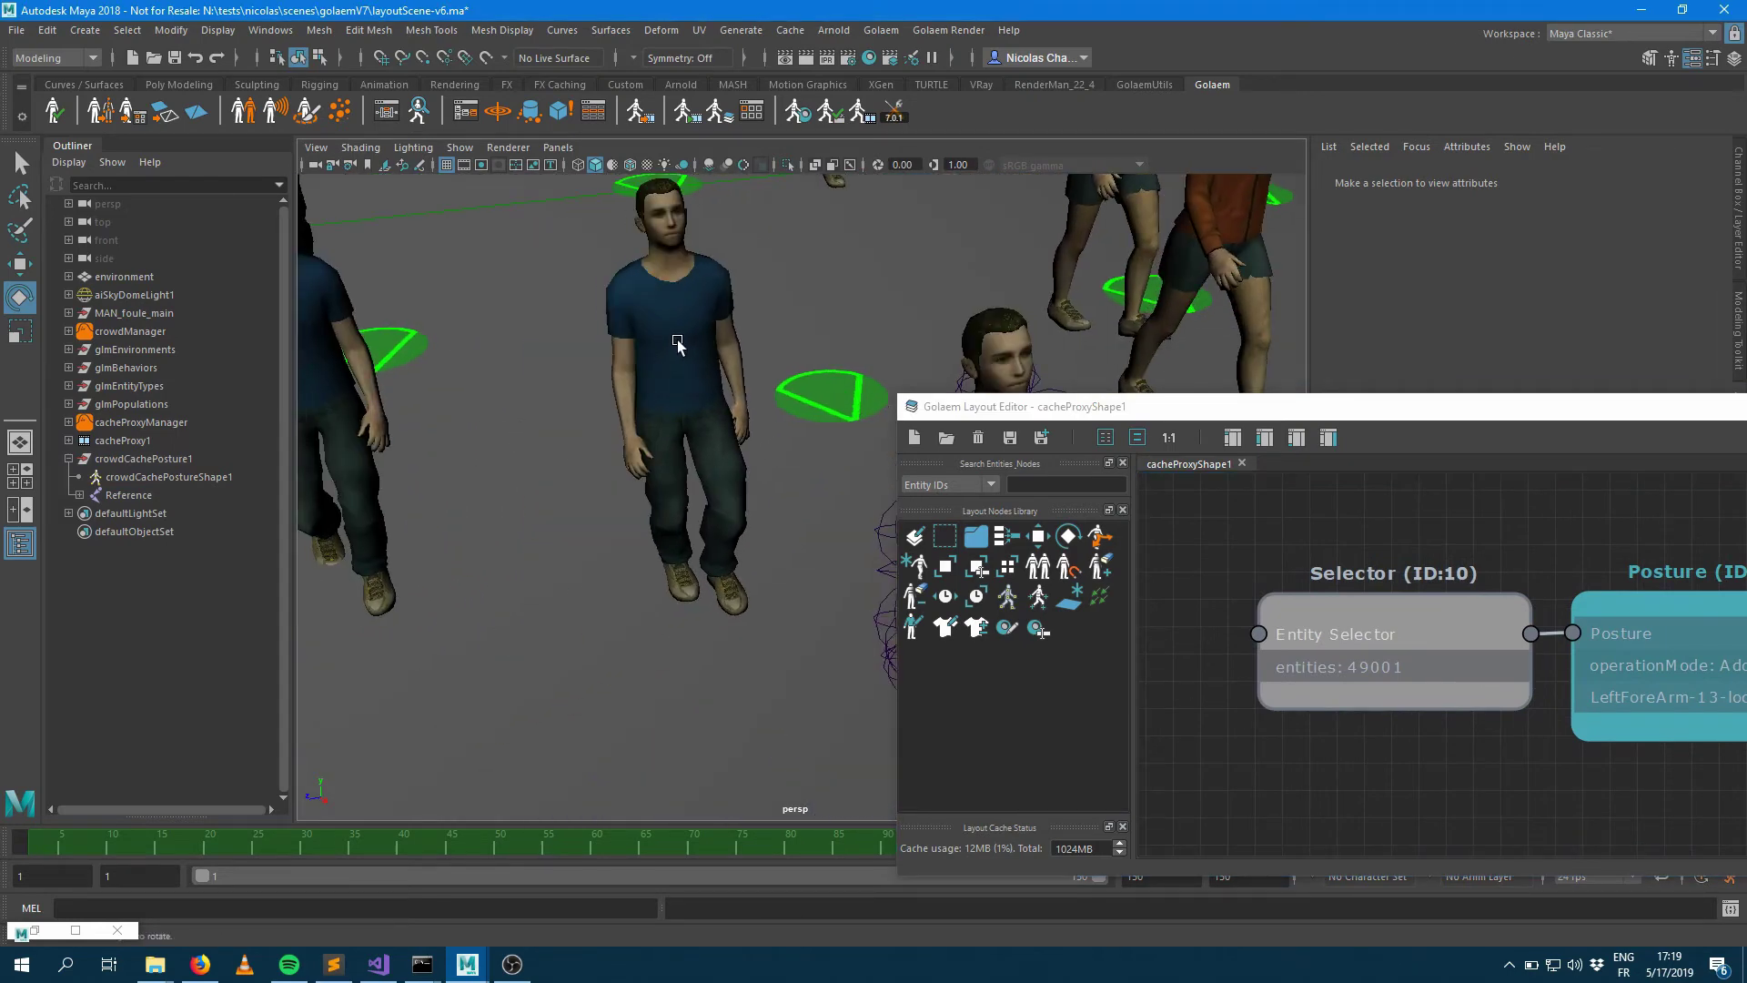
left_click_drag(608, 258, 723, 460)
left_click_drag(585, 271, 739, 555)
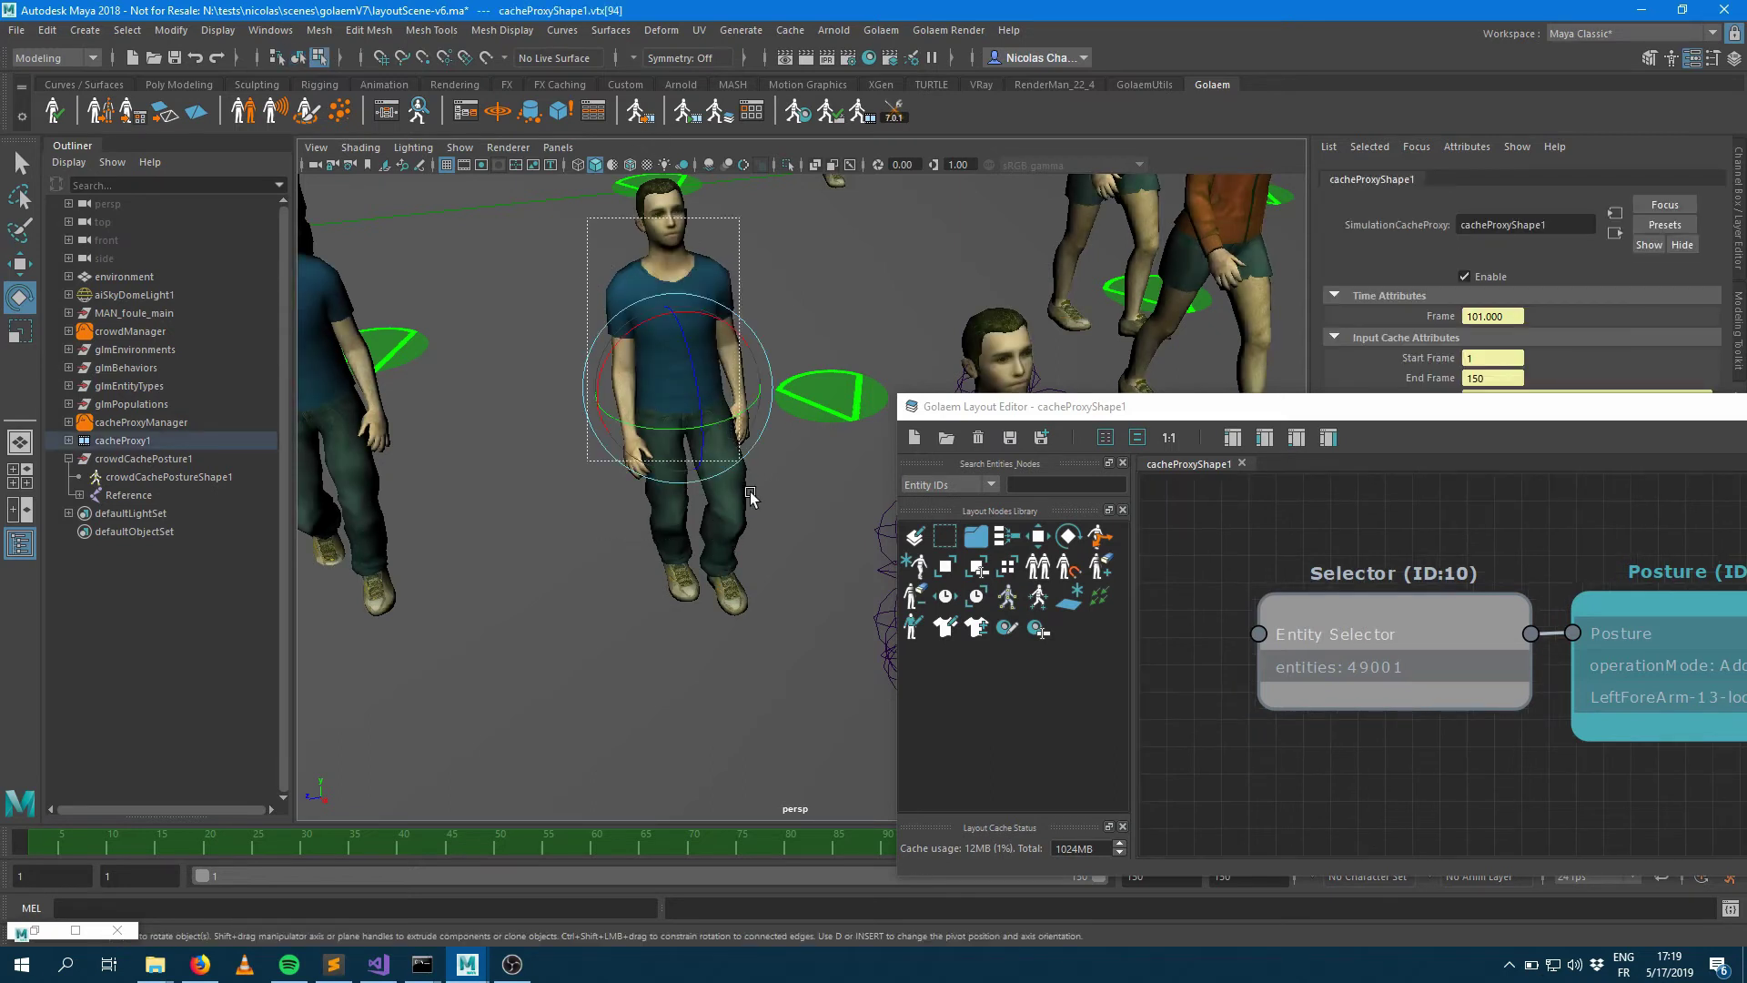
left_click(773, 552)
Step: Try to add a Selector node for the blue-shirted character below the existing Selector and Posture nodes
left_click_drag(1355, 402, 1272, 141)
left_click_drag(858, 273, 1267, 554)
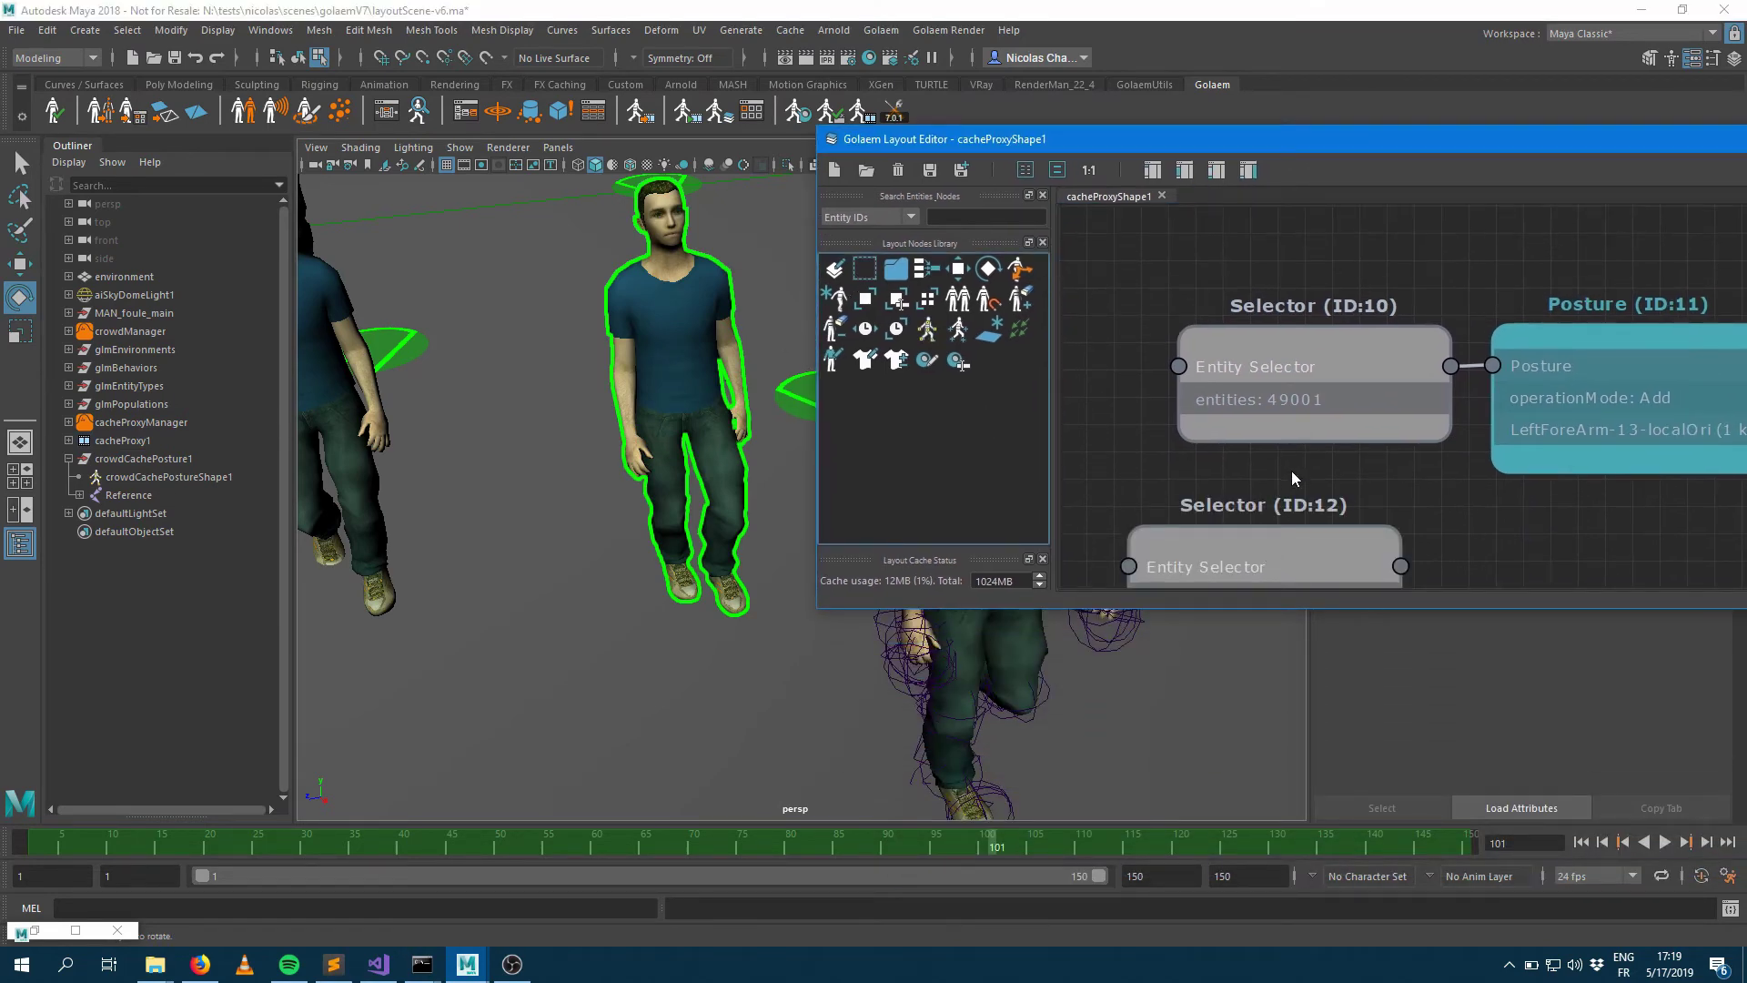
scroll(1291, 471, "down", 1)
left_click(1264, 554)
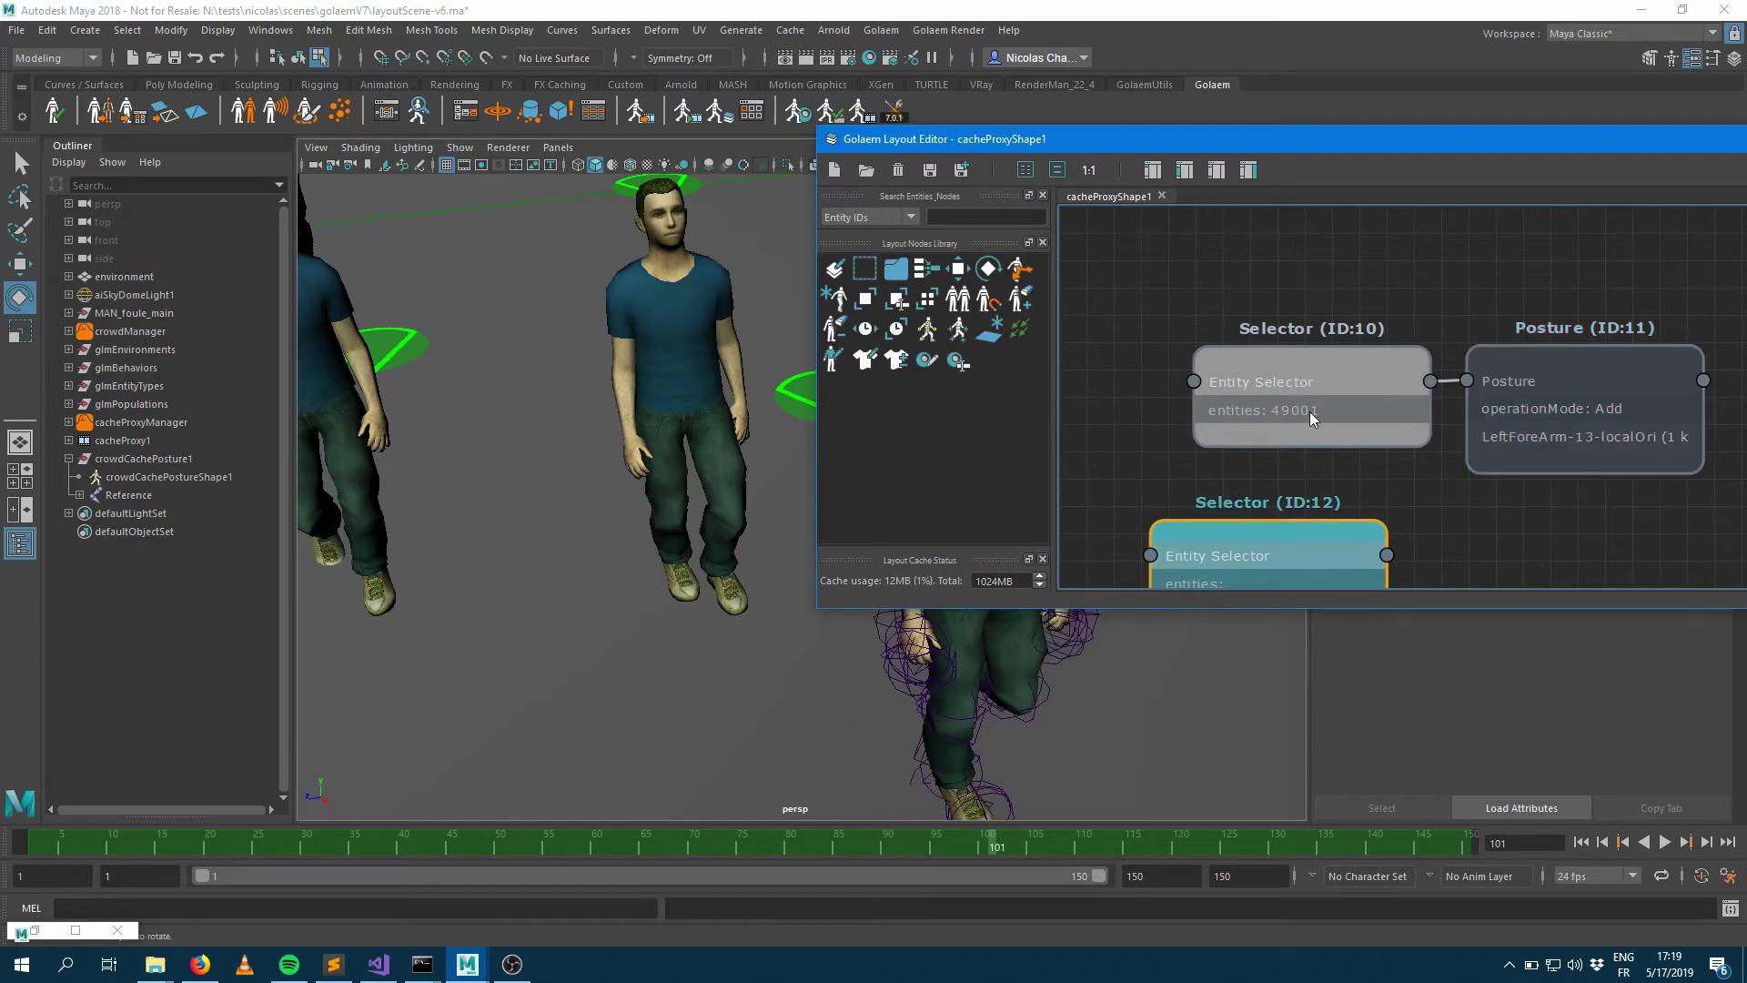
middle_click_drag(1326, 380, 1252, 346)
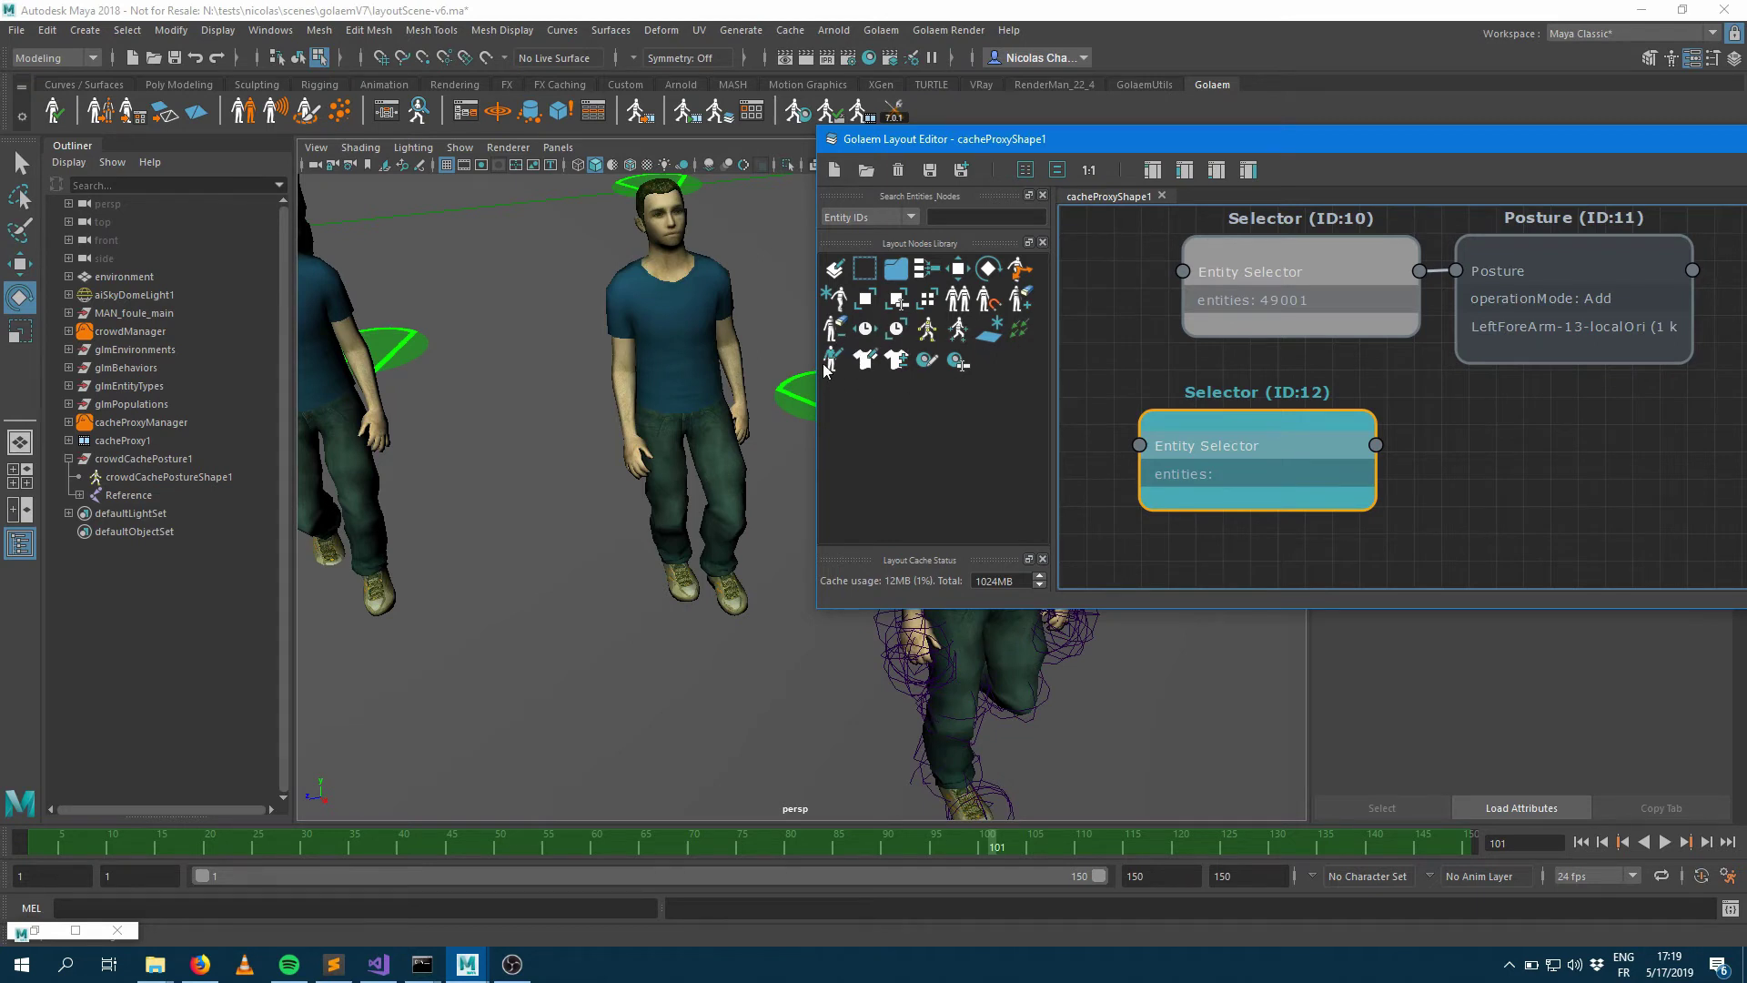
Step: Add a SetRenderingType node, link the new Selector to its input, and open its renderingTypeIndex choices
left_click_drag(834, 362, 1515, 456)
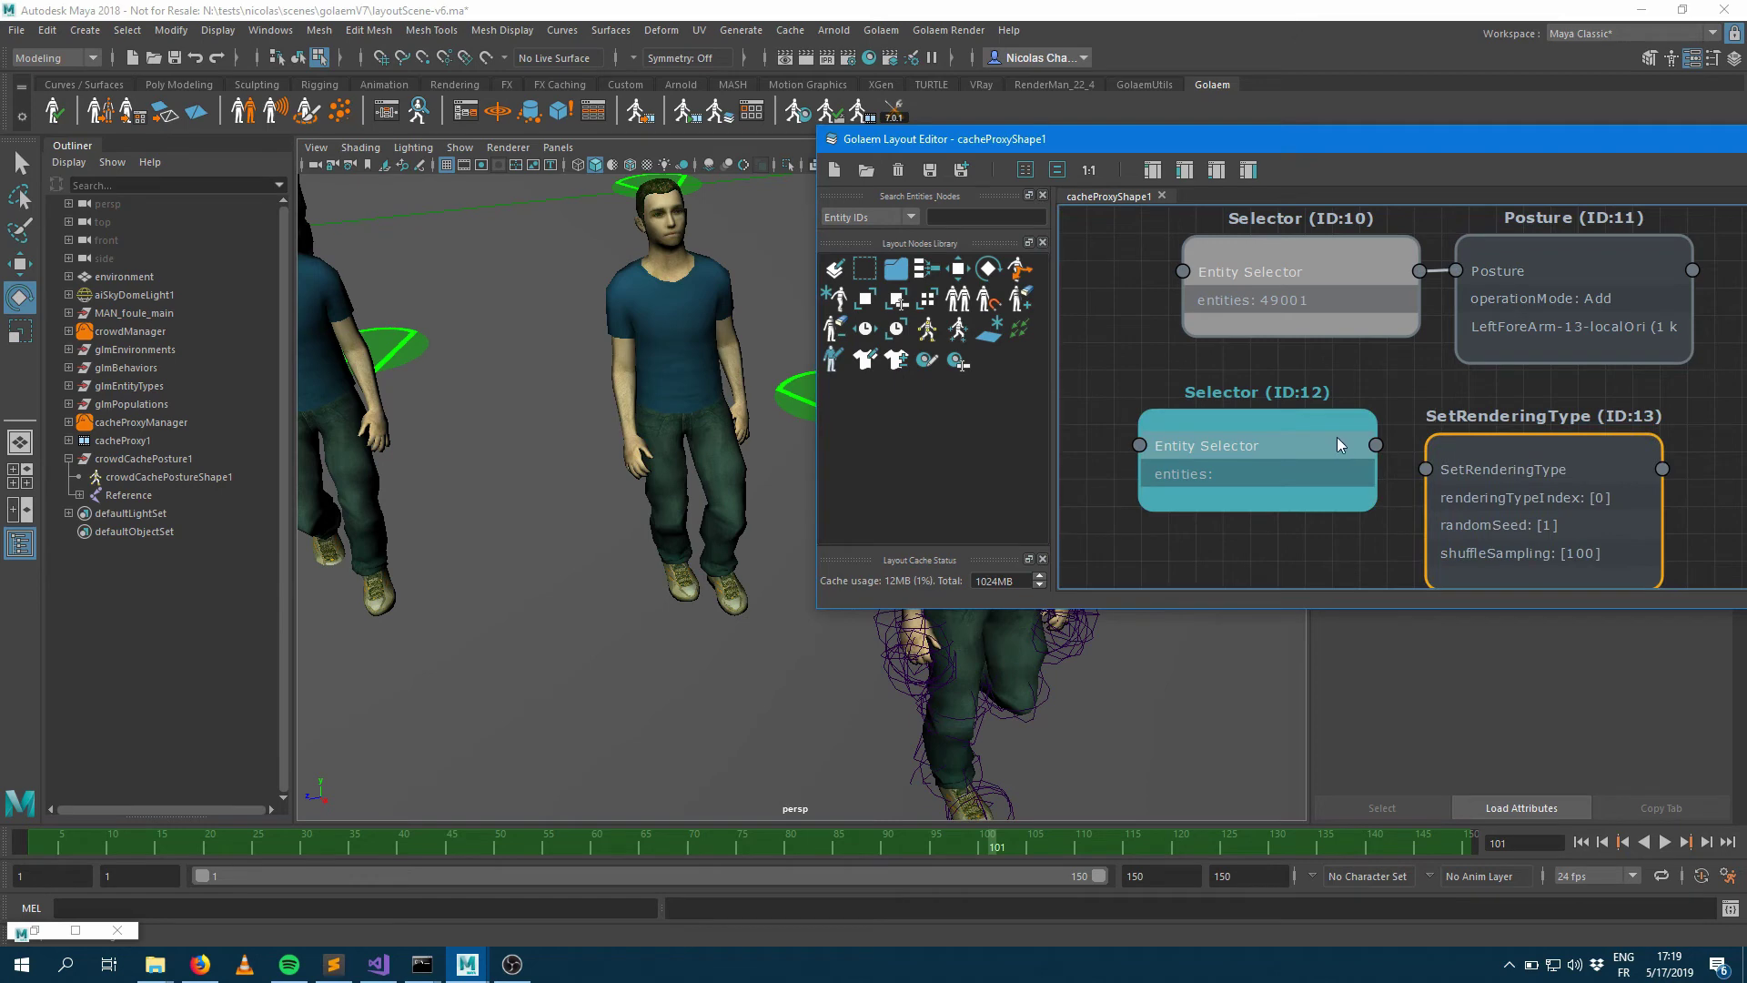
left_click_drag(1375, 445, 1426, 468)
left_click_drag(1528, 159, 964, 211)
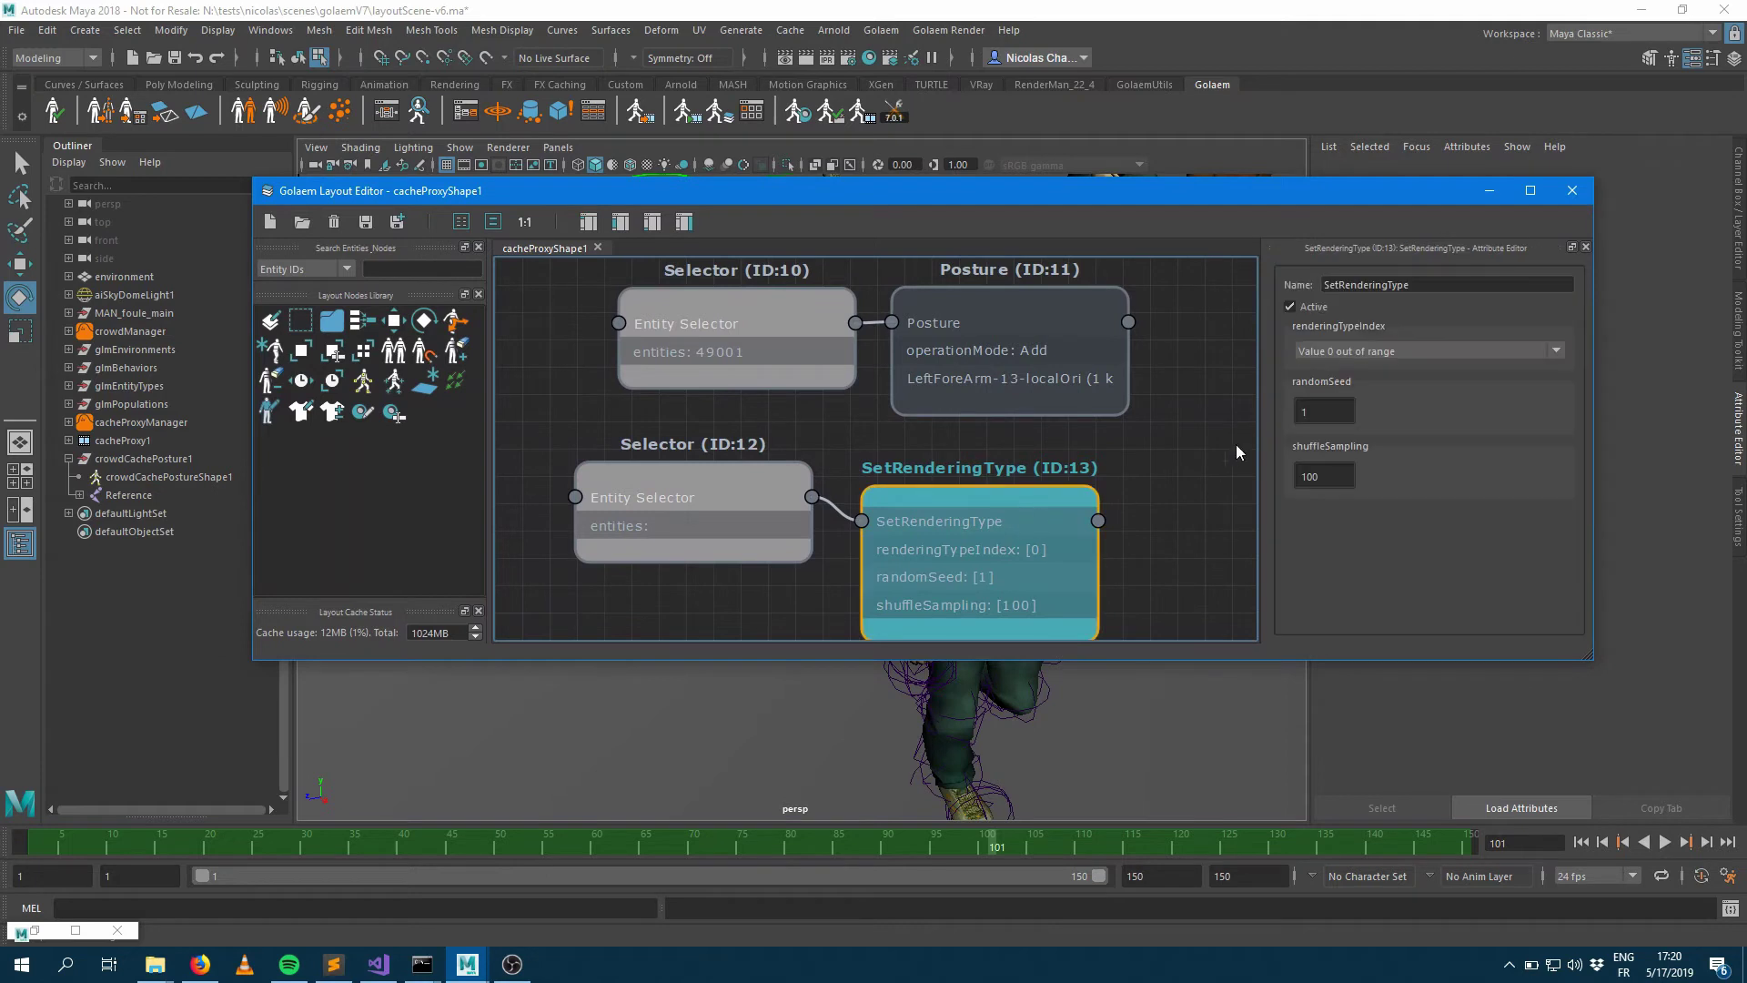
left_click(1376, 352)
left_click(1377, 354)
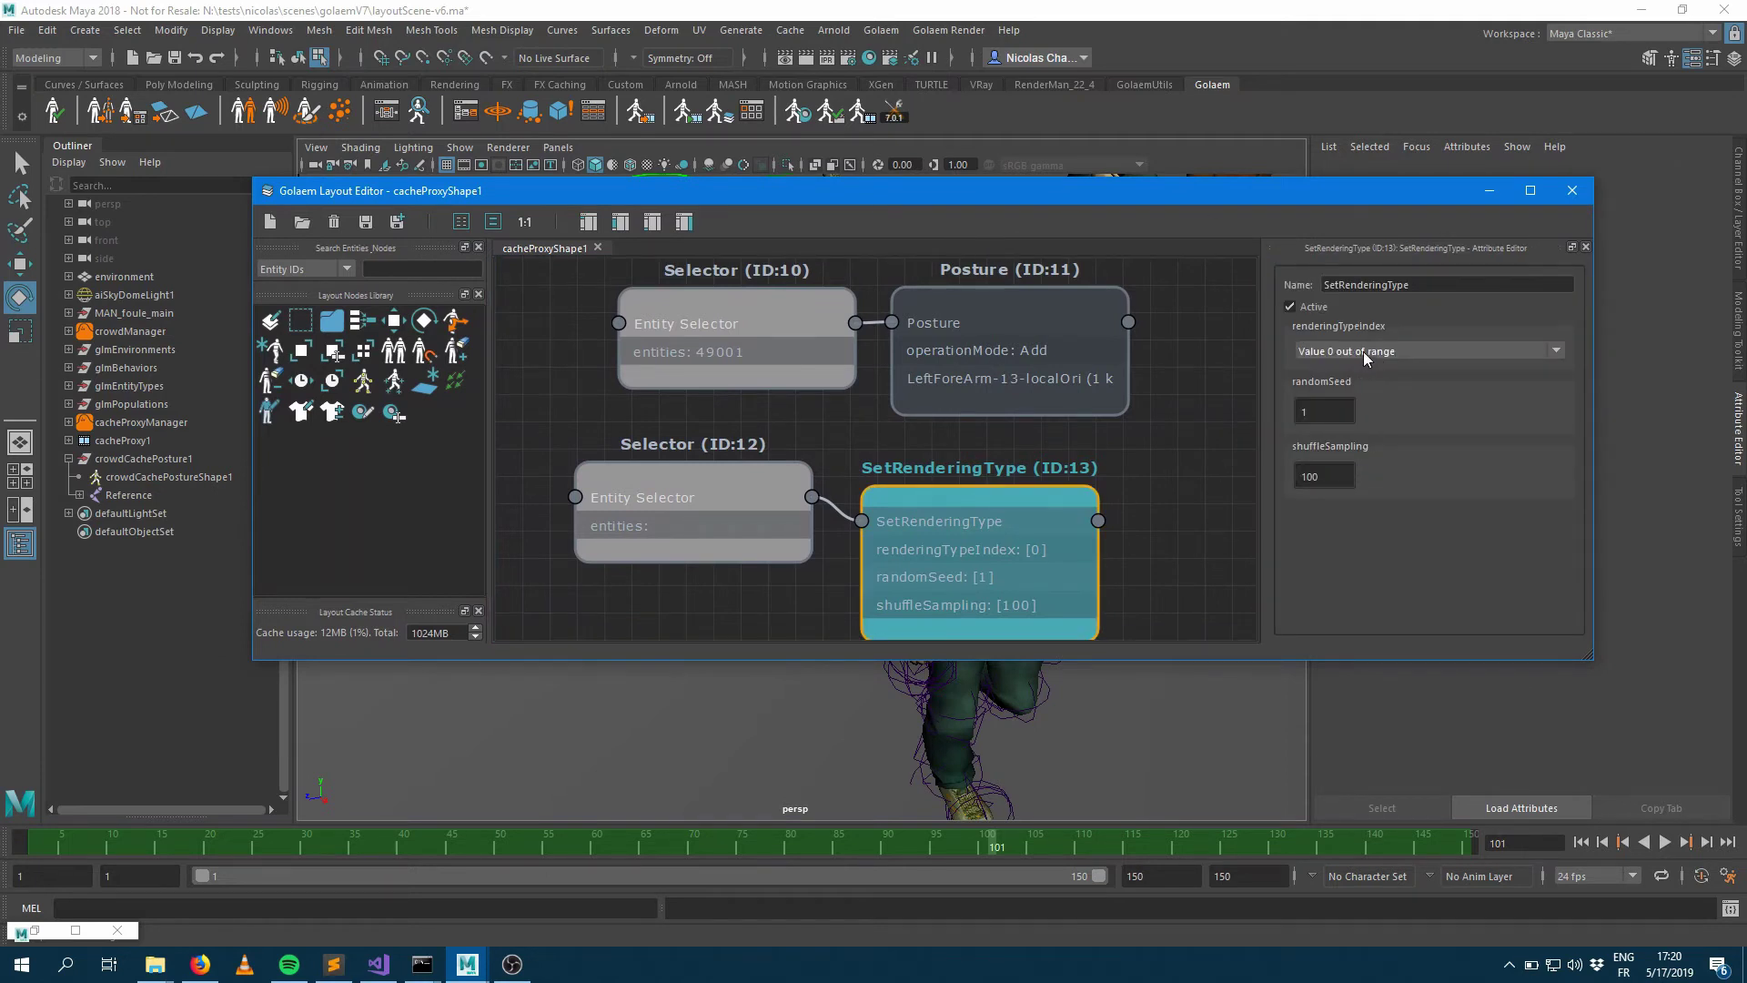
Step: Delete the Selector node that has no entities assigned
left_click(726, 482)
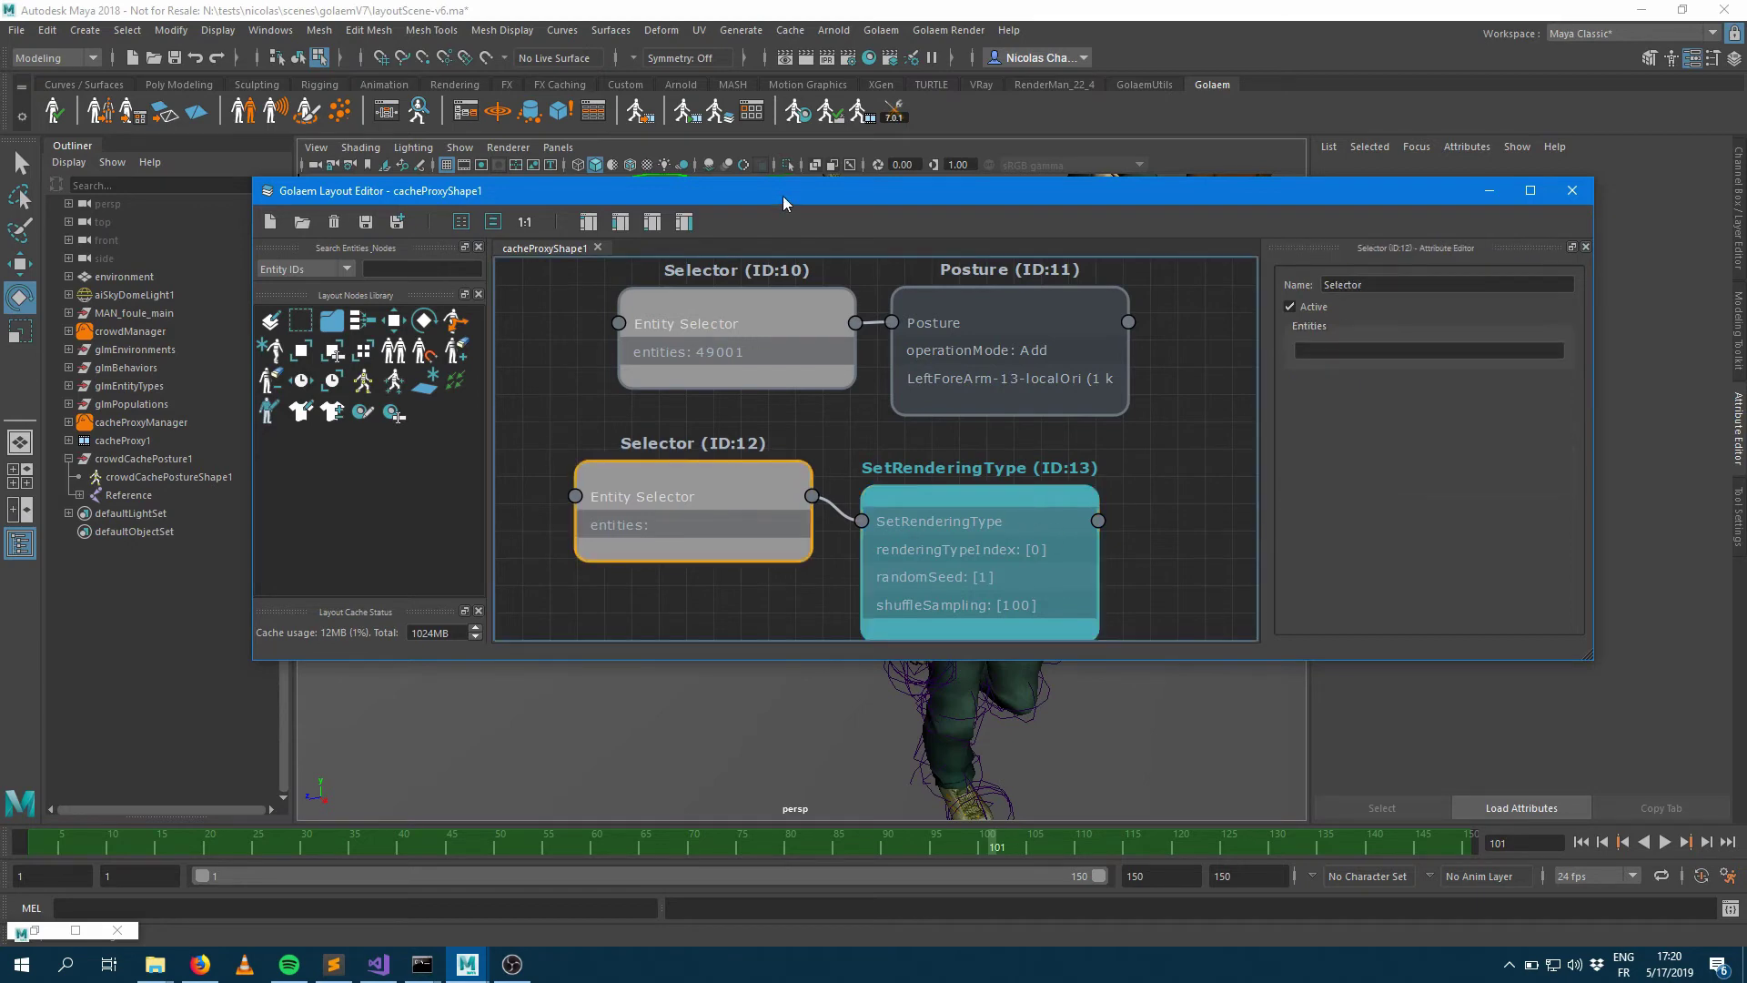
left_click_drag(782, 195, 1312, 231)
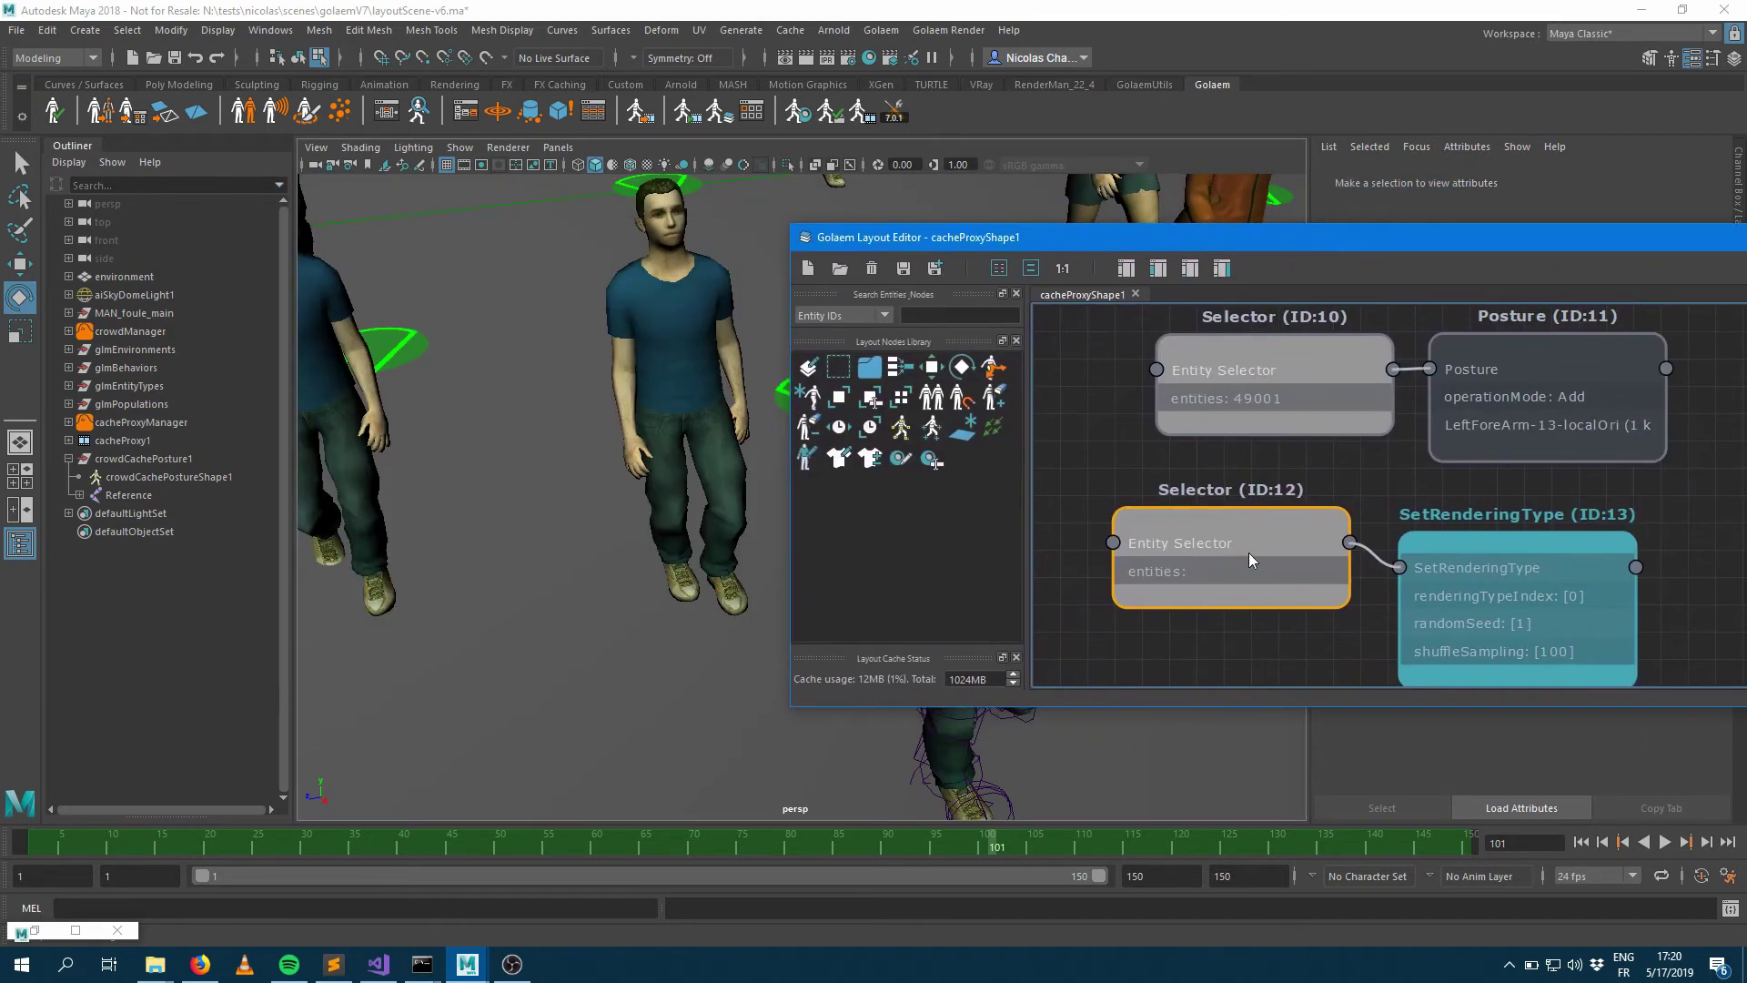
key("Delete")
Step: Select the blue-shirted character, add a Selector node for it, and connect that node to SetRenderingType
left_click(735, 391)
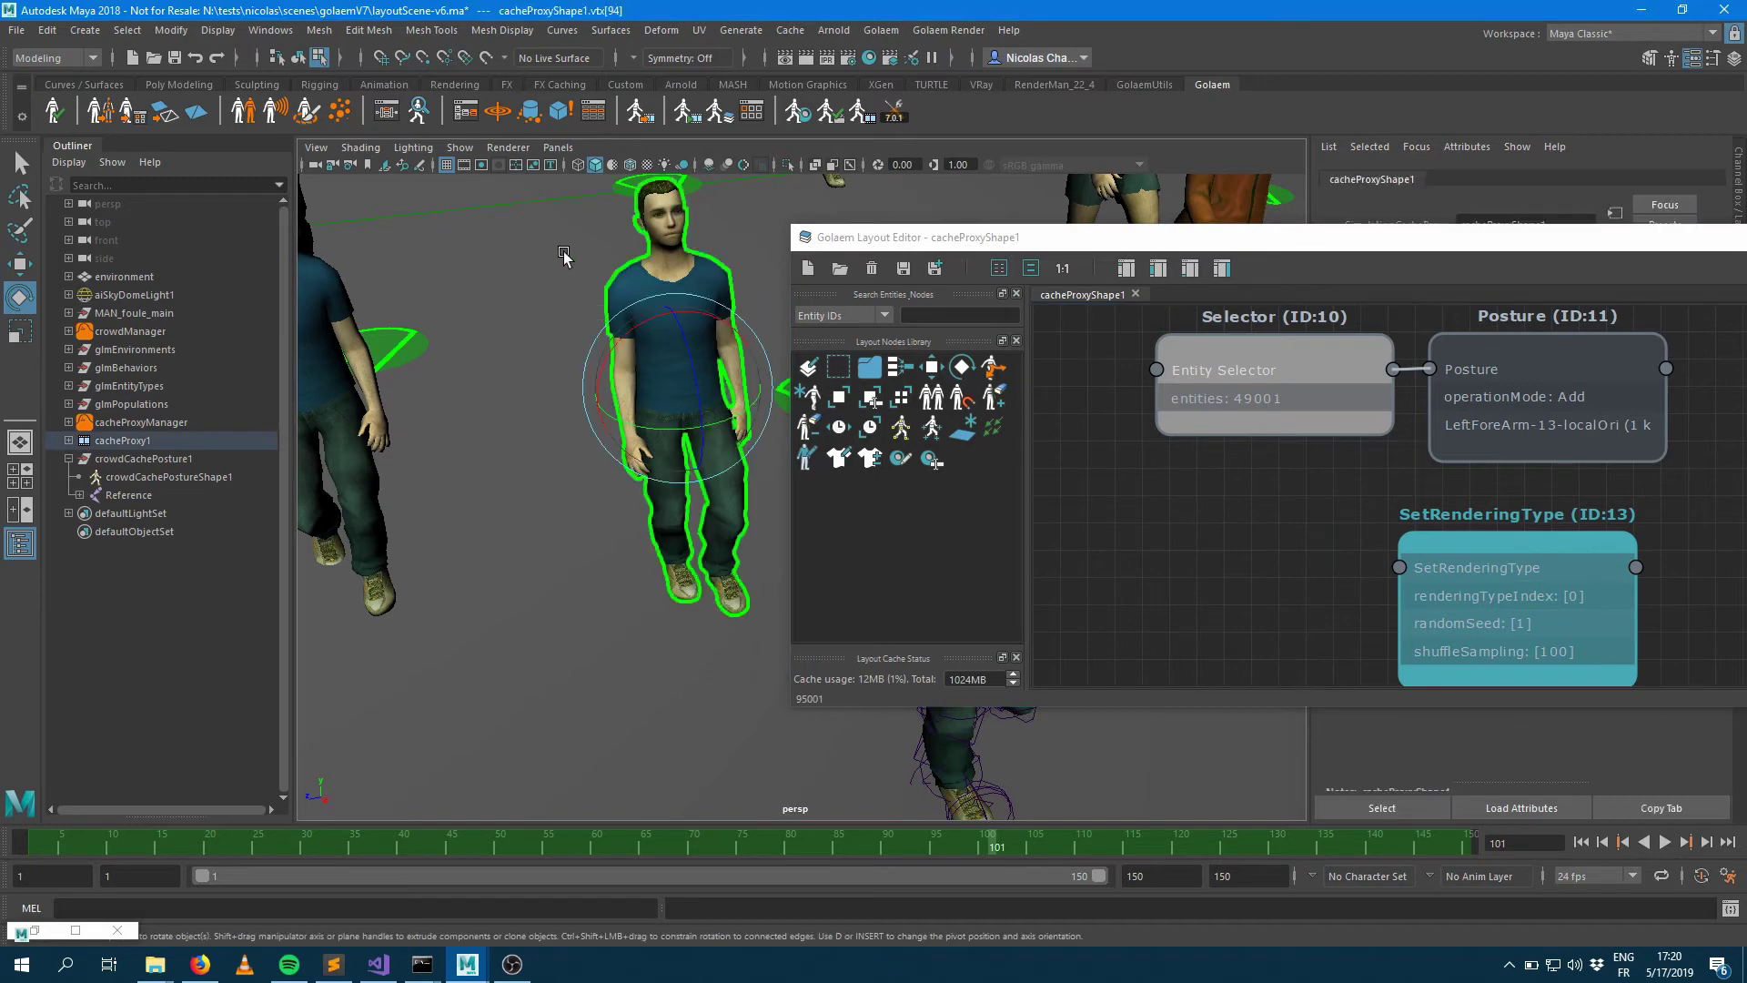
left_click_drag(839, 366, 1239, 623)
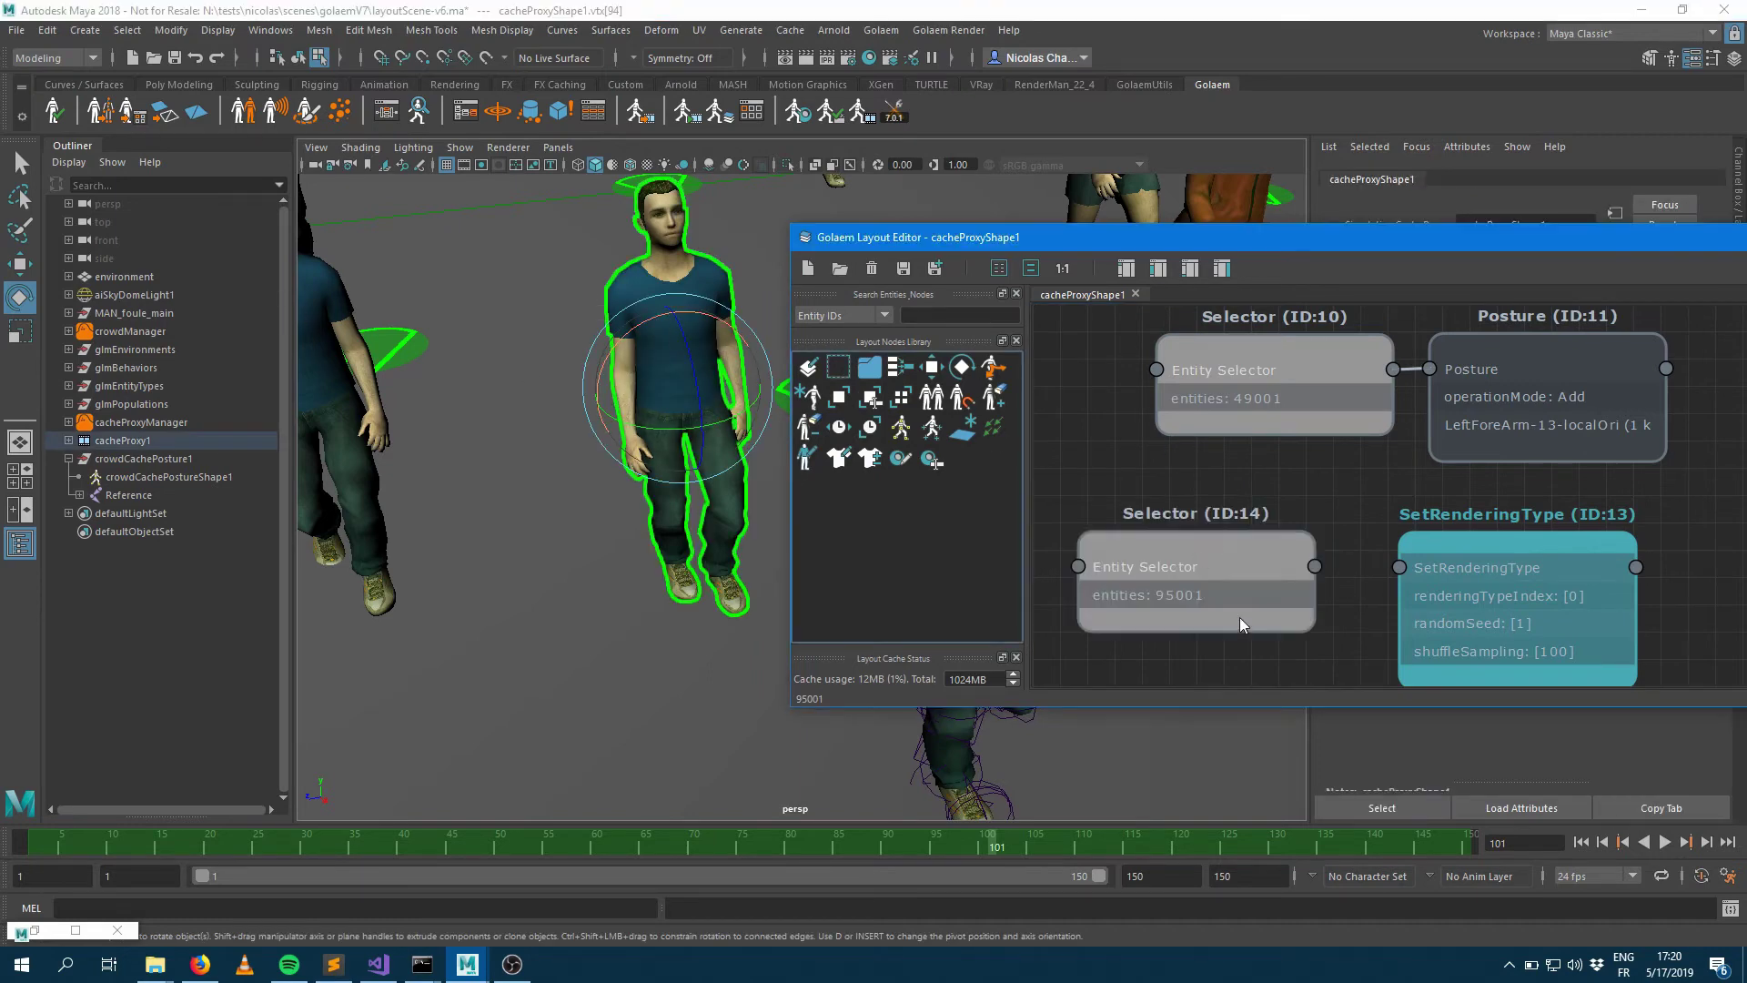
left_click_drag(1315, 566, 1400, 567)
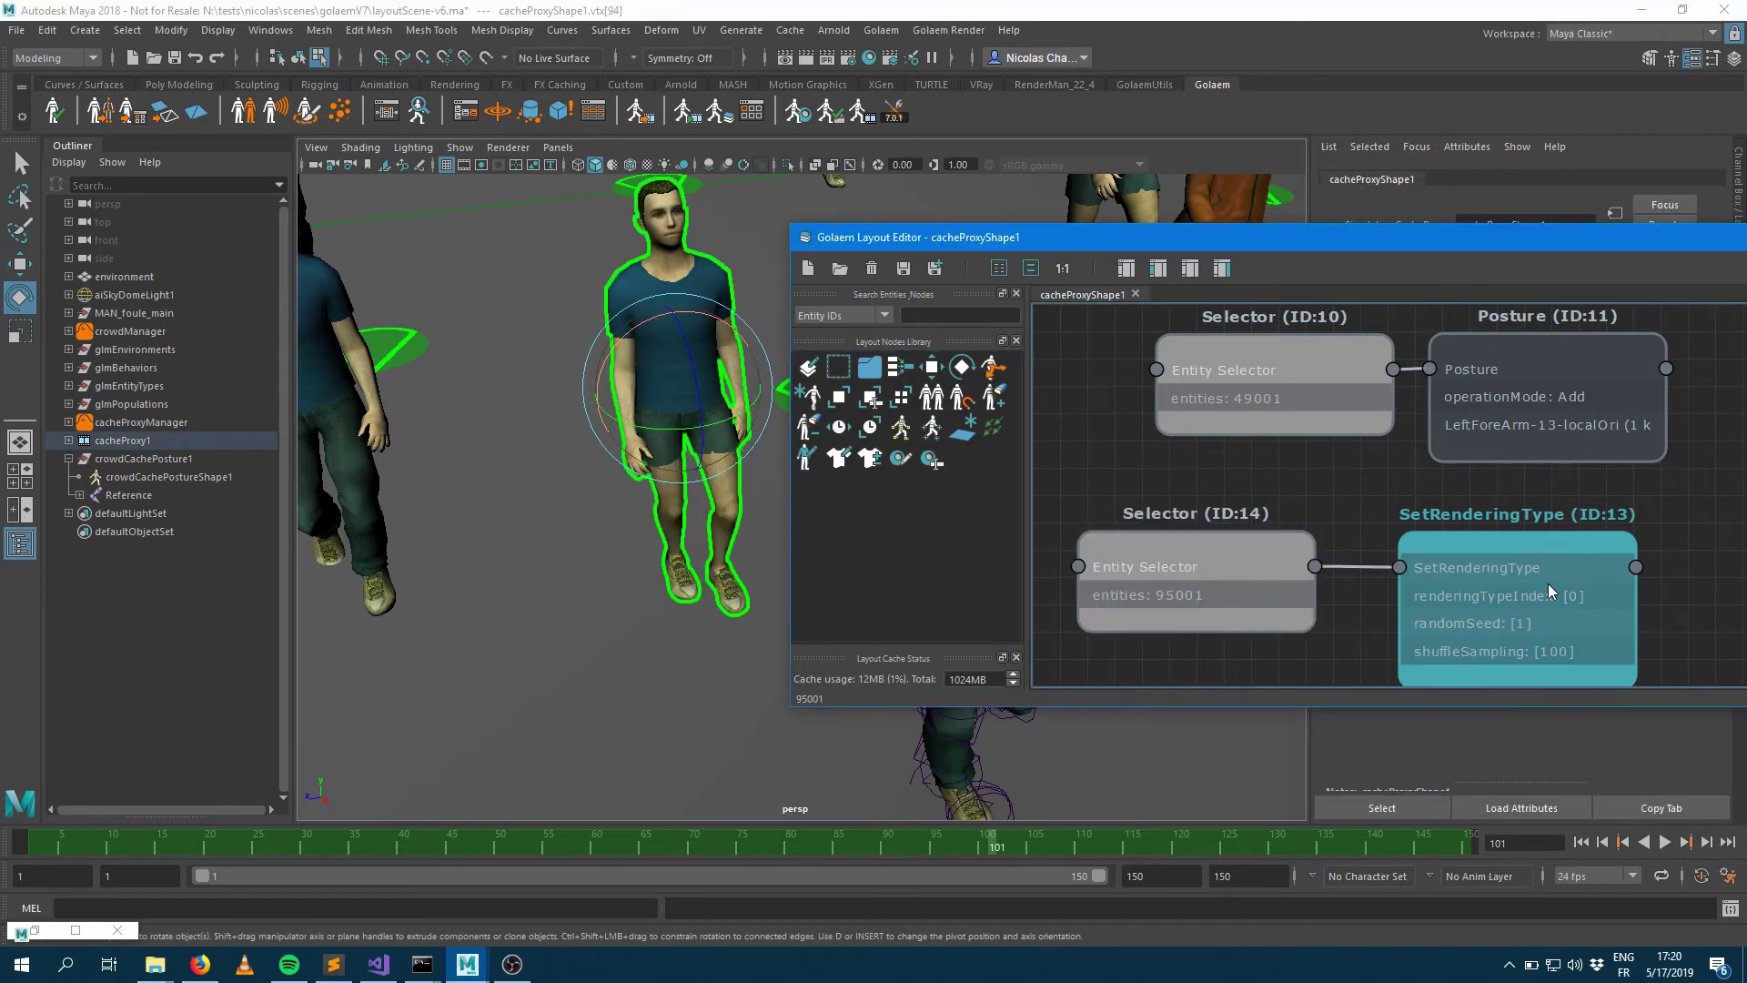
Step: Set the renderingTypeIndex of the SetRenderingType node to CrowdManLight_Flag
left_click(1563, 553)
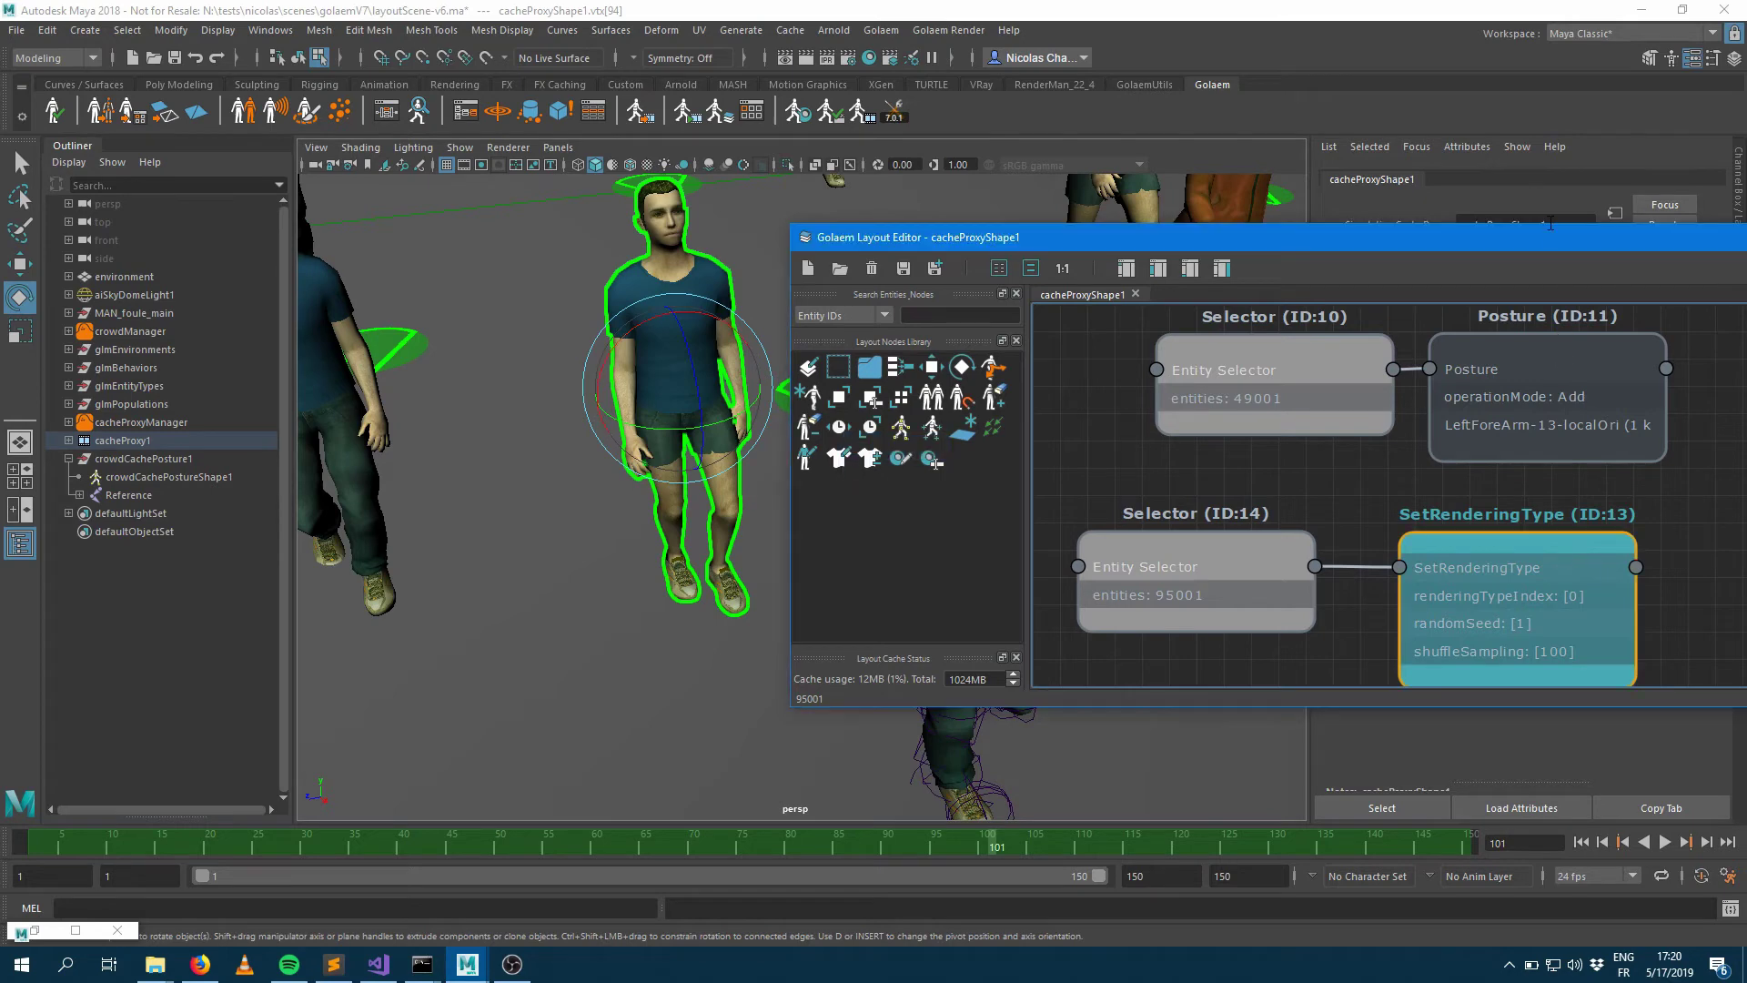
left_click_drag(1588, 238, 963, 182)
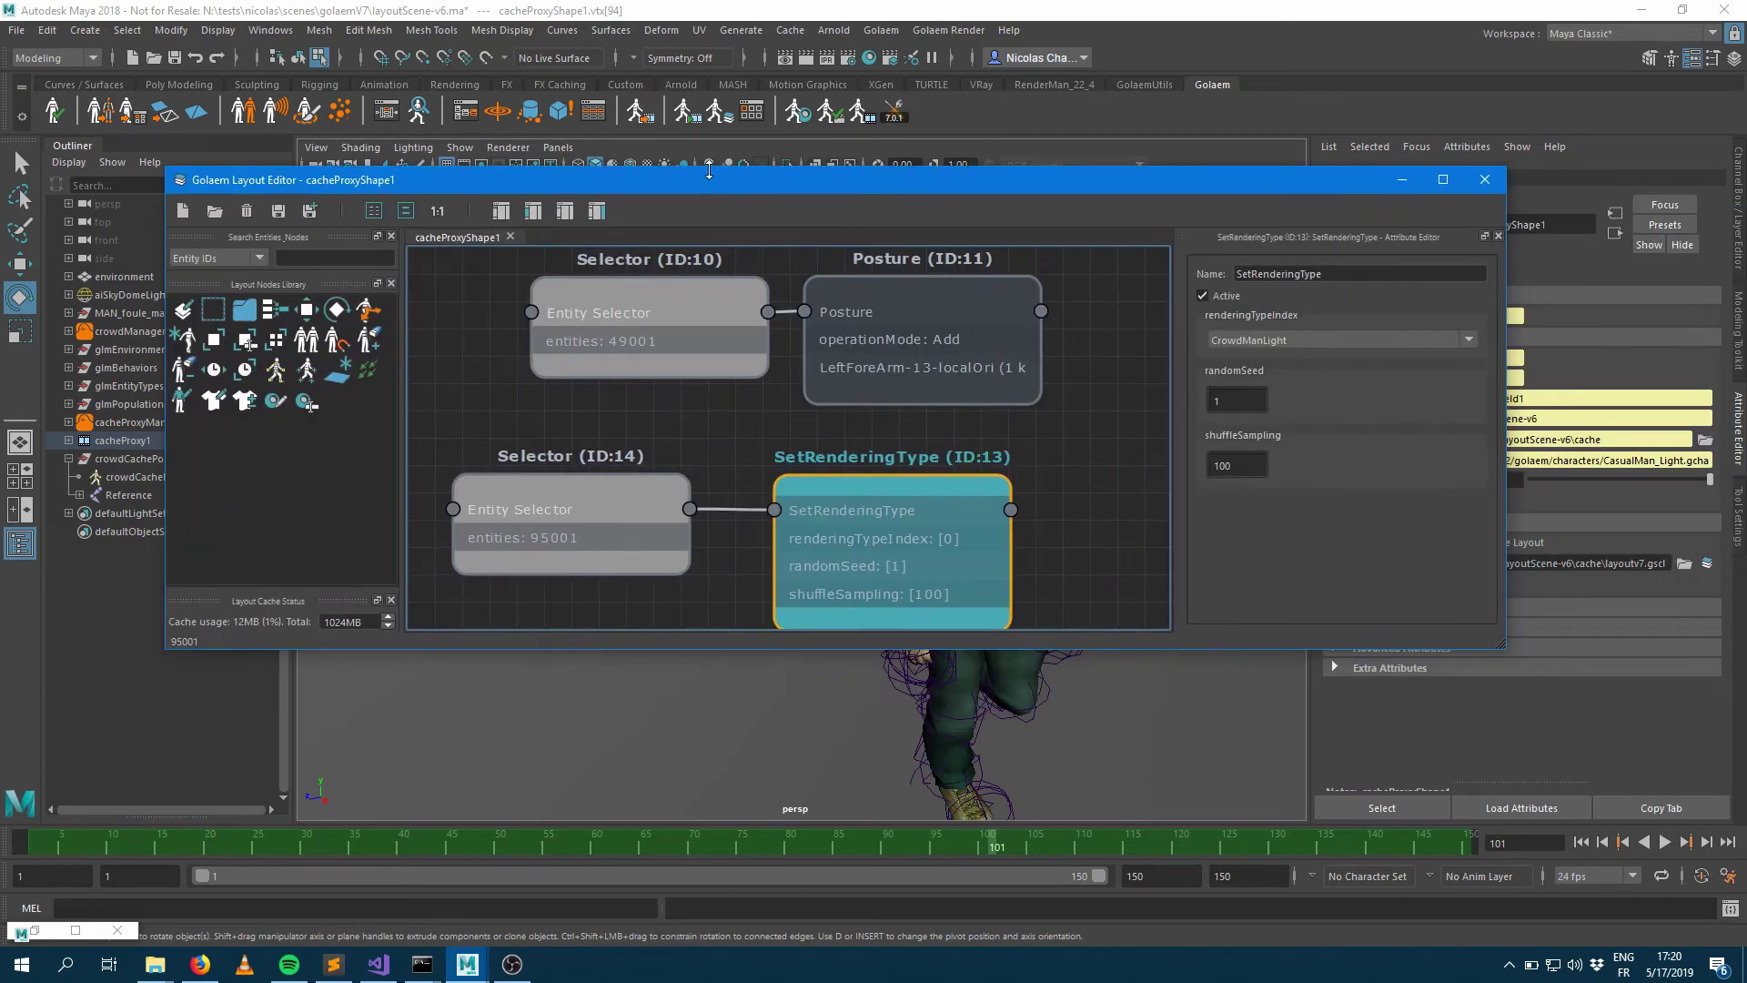
left_click_drag(796, 184, 708, 469)
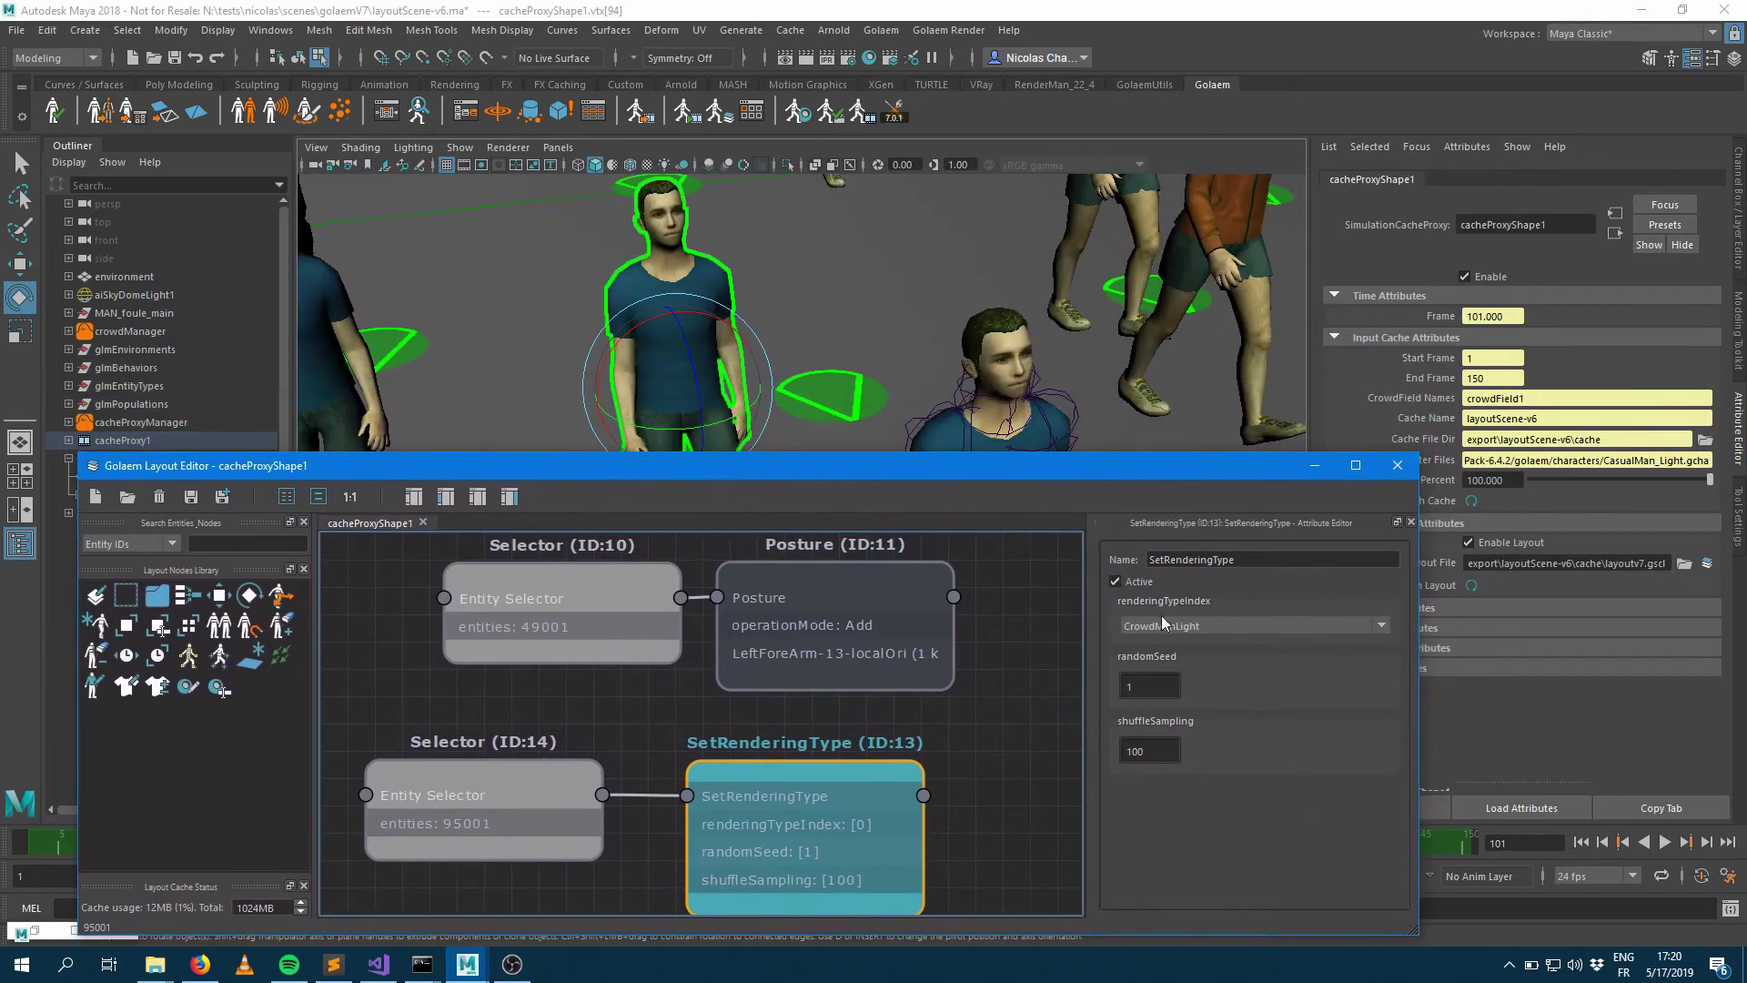
left_click(1194, 631)
left_click(1193, 651)
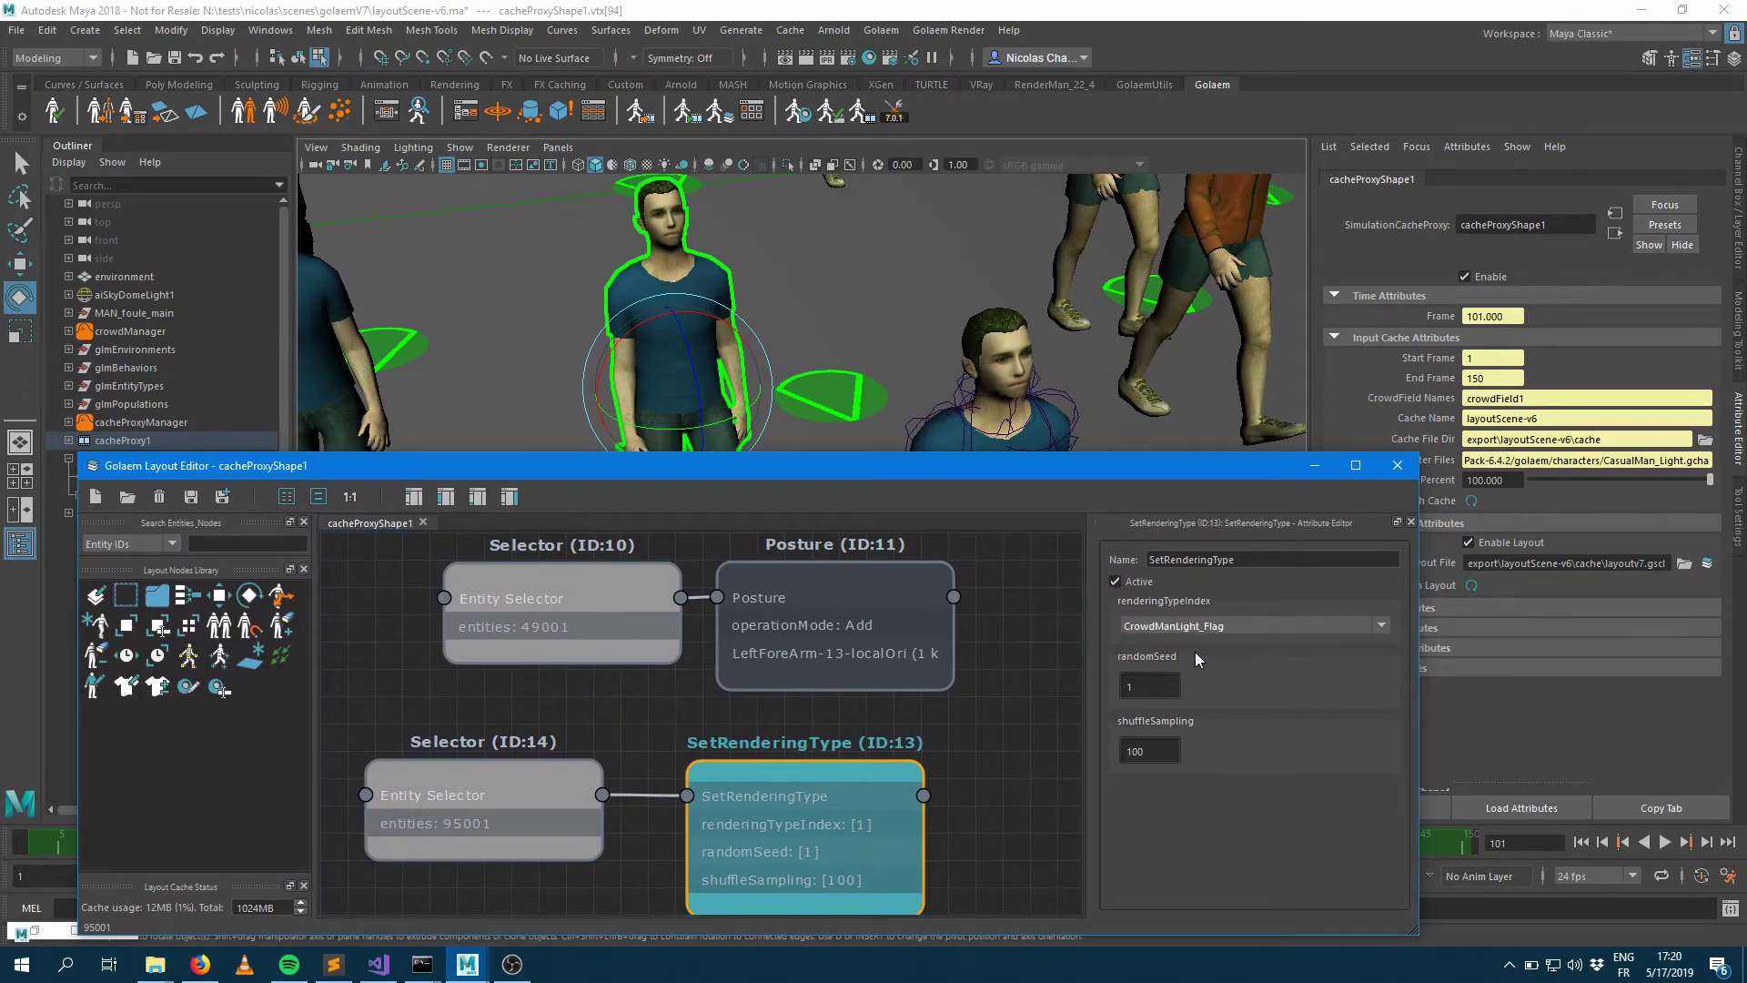
Step: Add an AddRemoveMeshAssets node and connect the output of SetRenderingType to it
left_click_drag(850, 473, 855, 361)
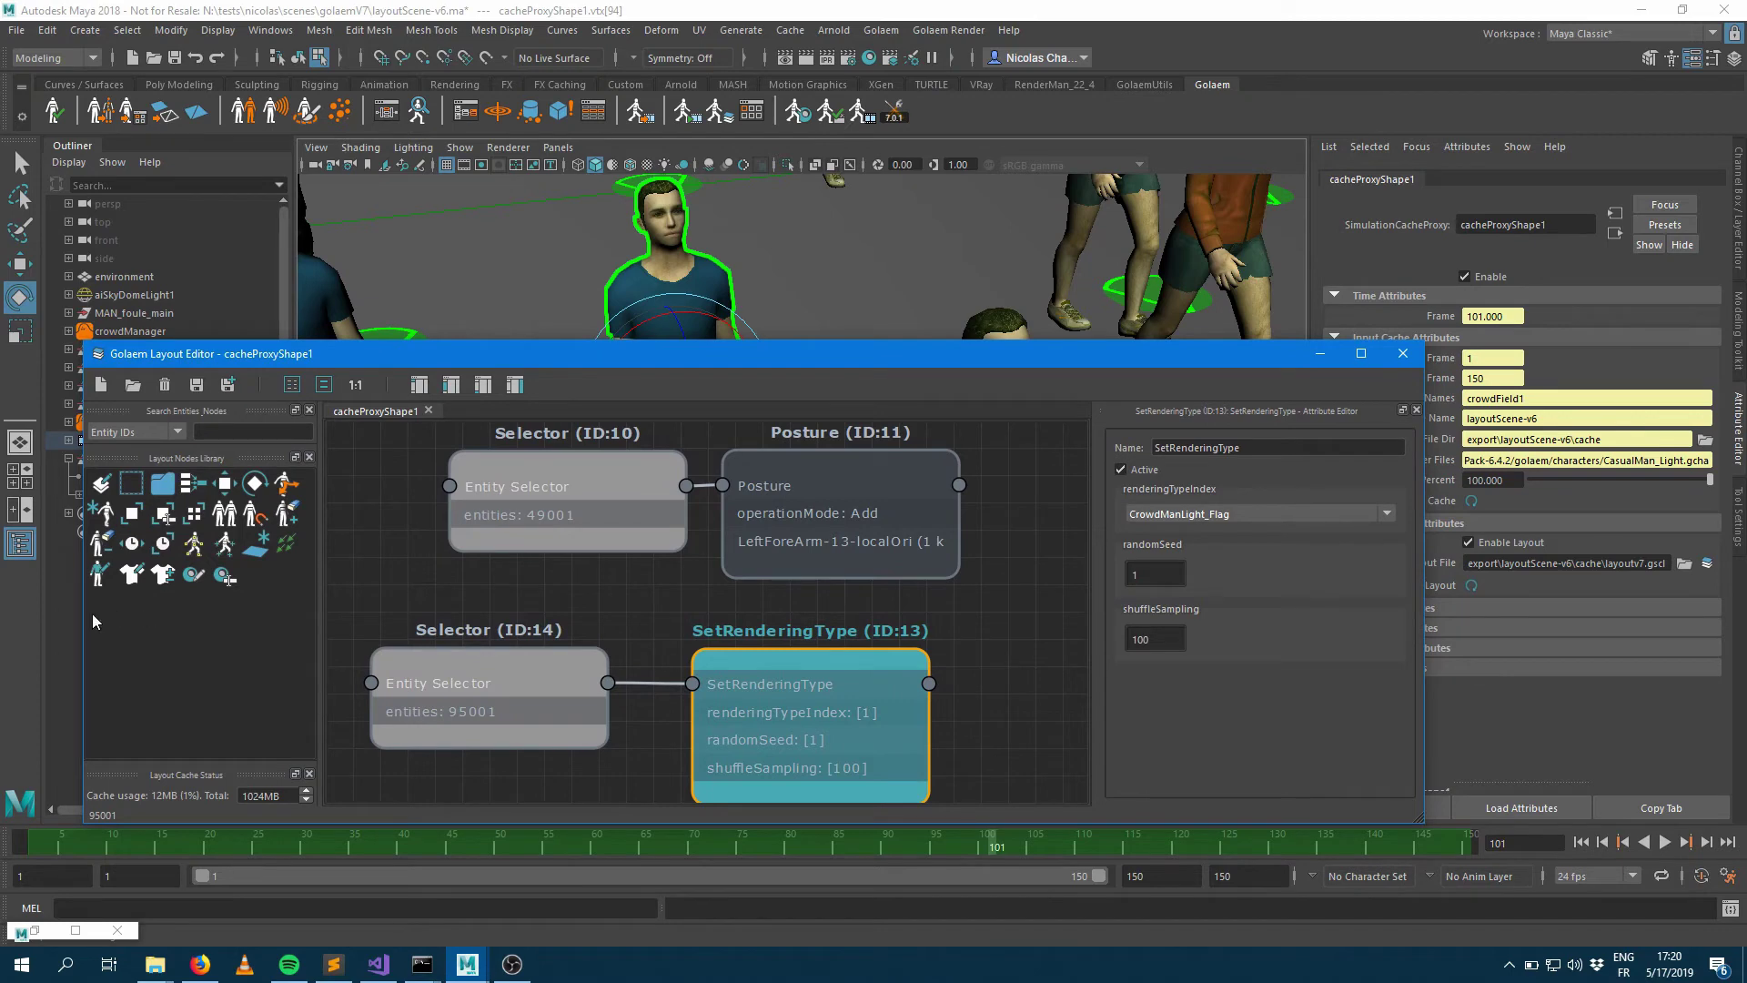
middle_click_drag(872, 637, 82, 571)
left_click_drag(162, 577, 872, 698)
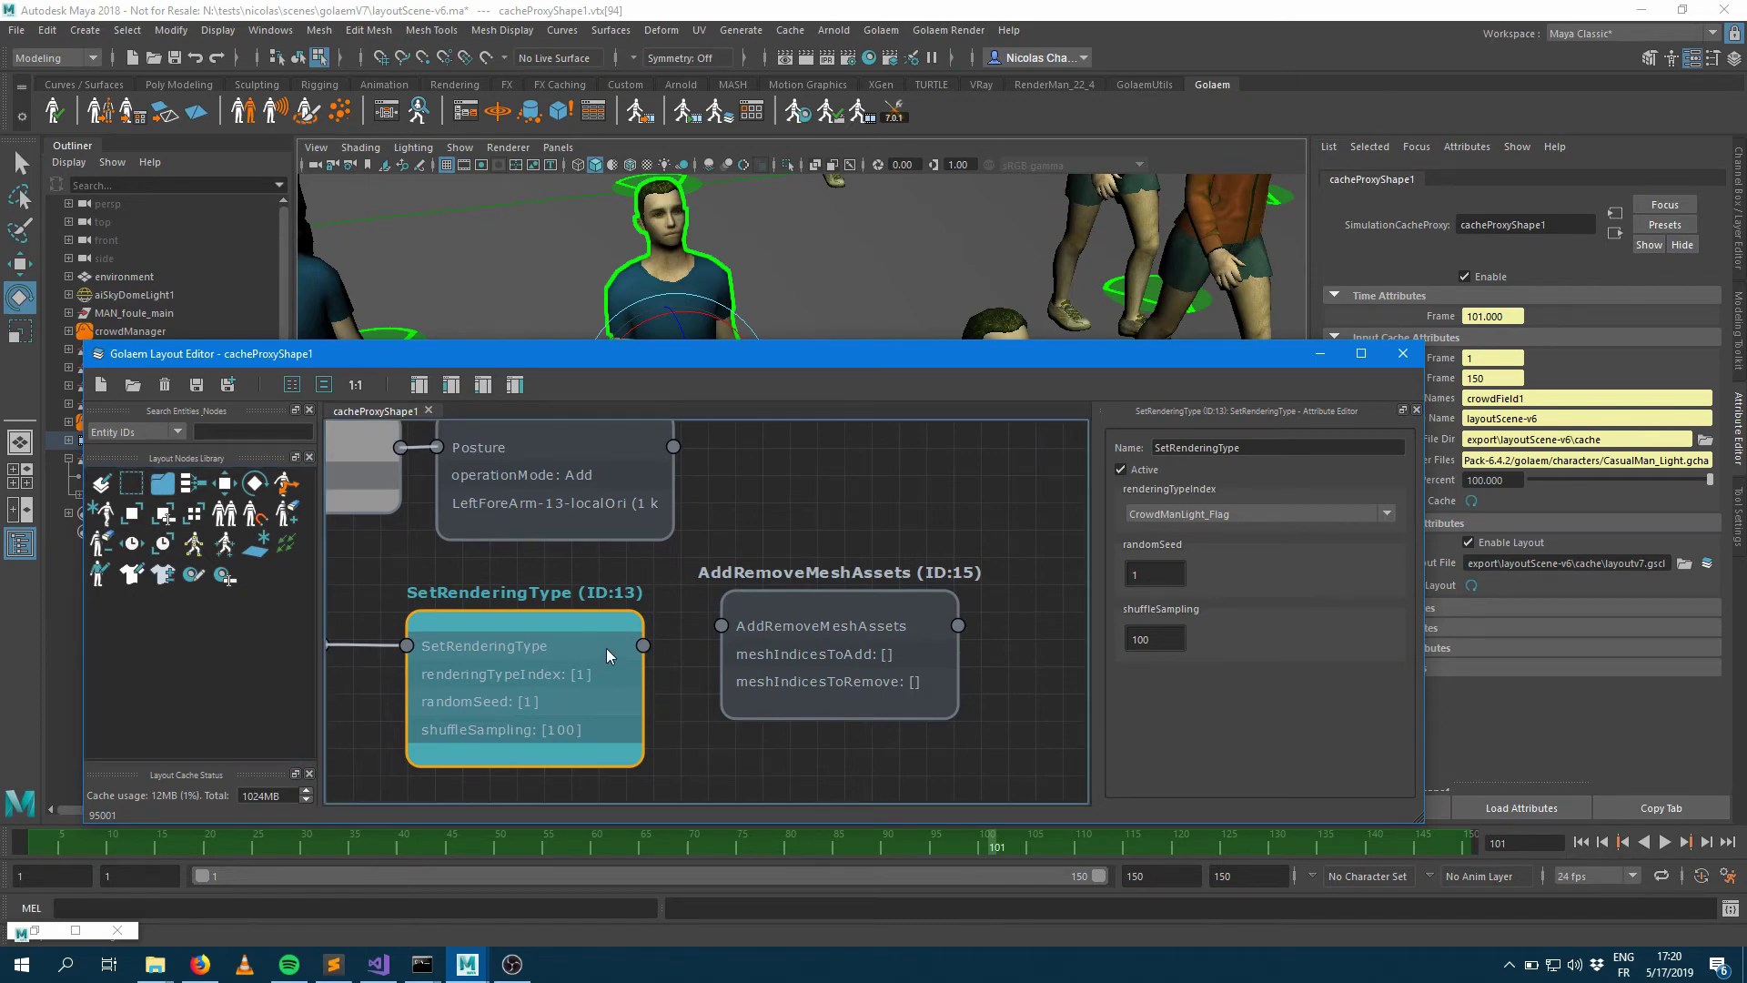
left_click_drag(643, 645, 871, 626)
Step: Add MAN_MD_torso_sweatshirt_standard to the meshes to add in the AddRemoveMeshAssets node
left_click(873, 598)
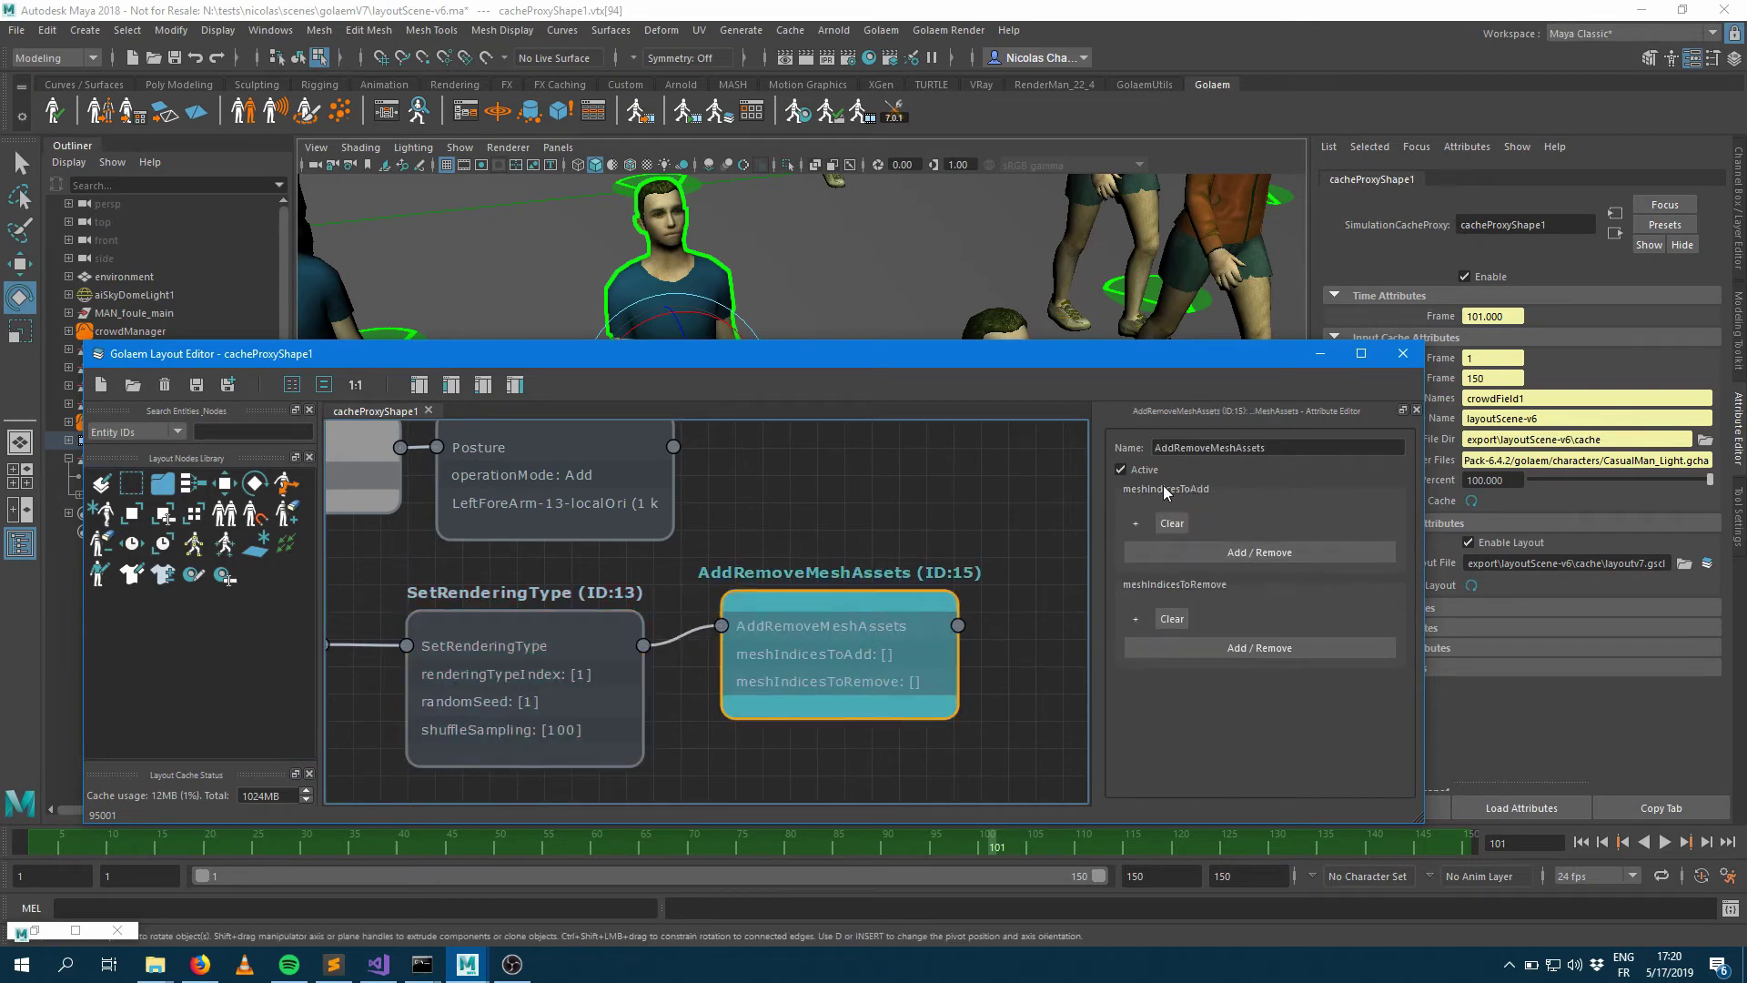
left_click(1135, 523)
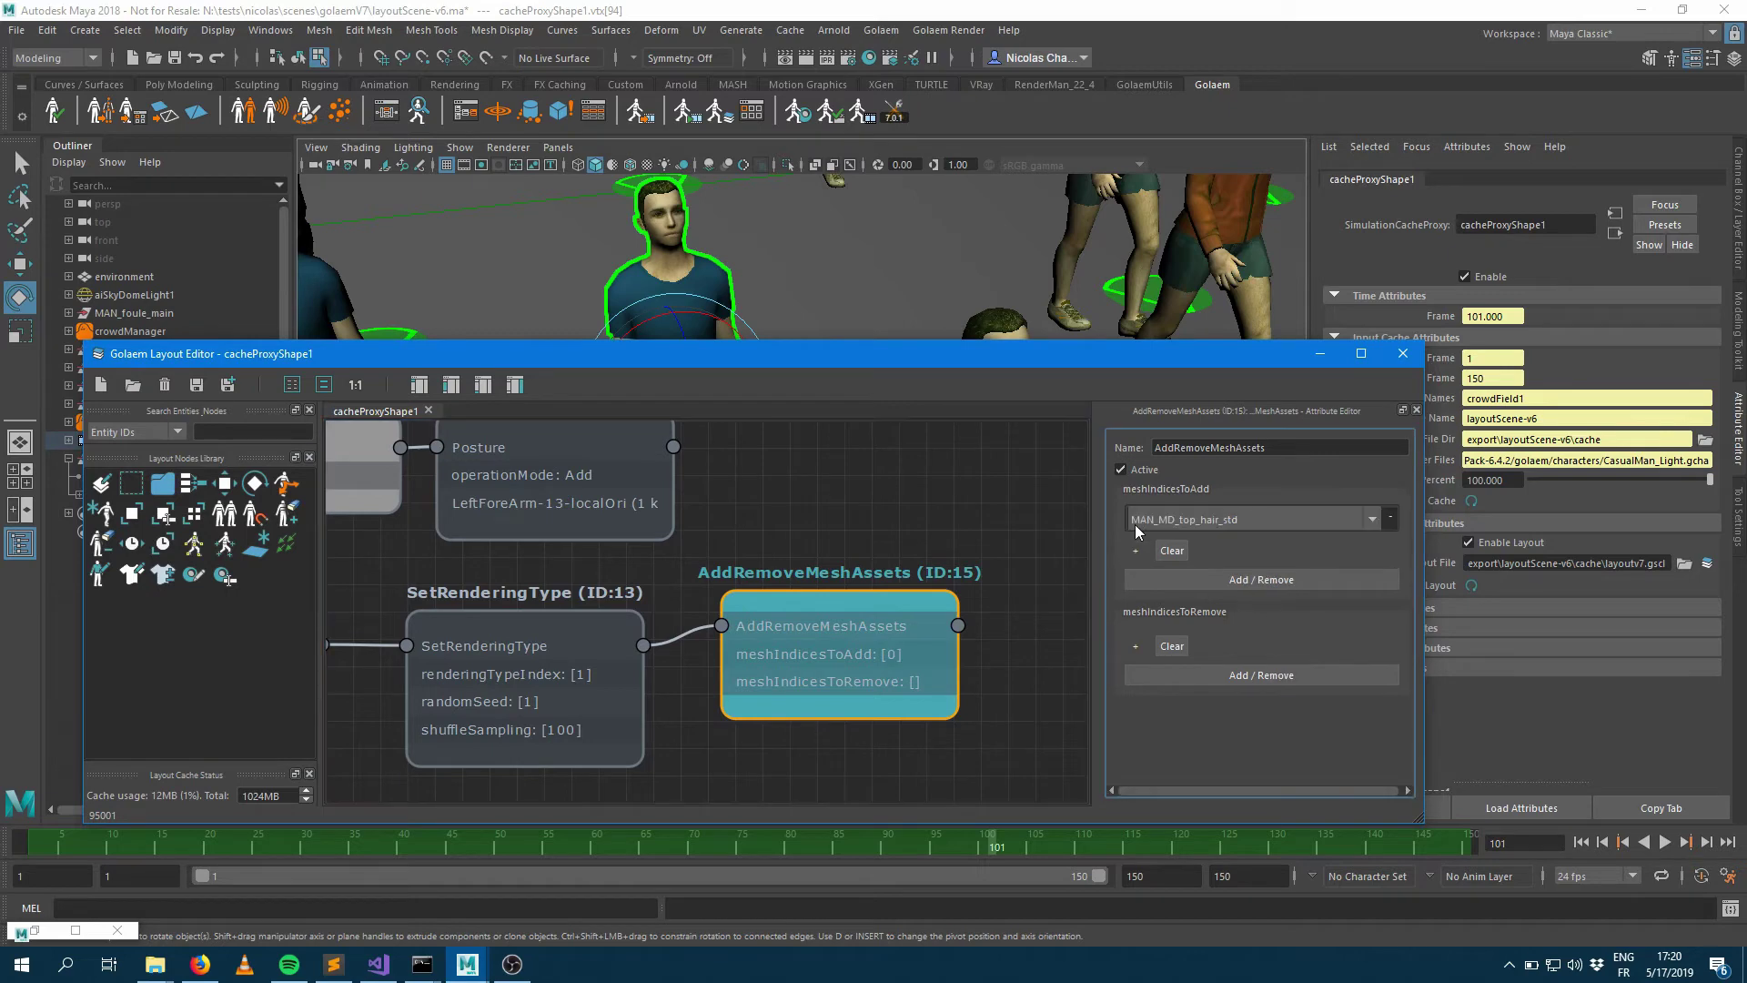
left_click(1209, 520)
left_click(1217, 573)
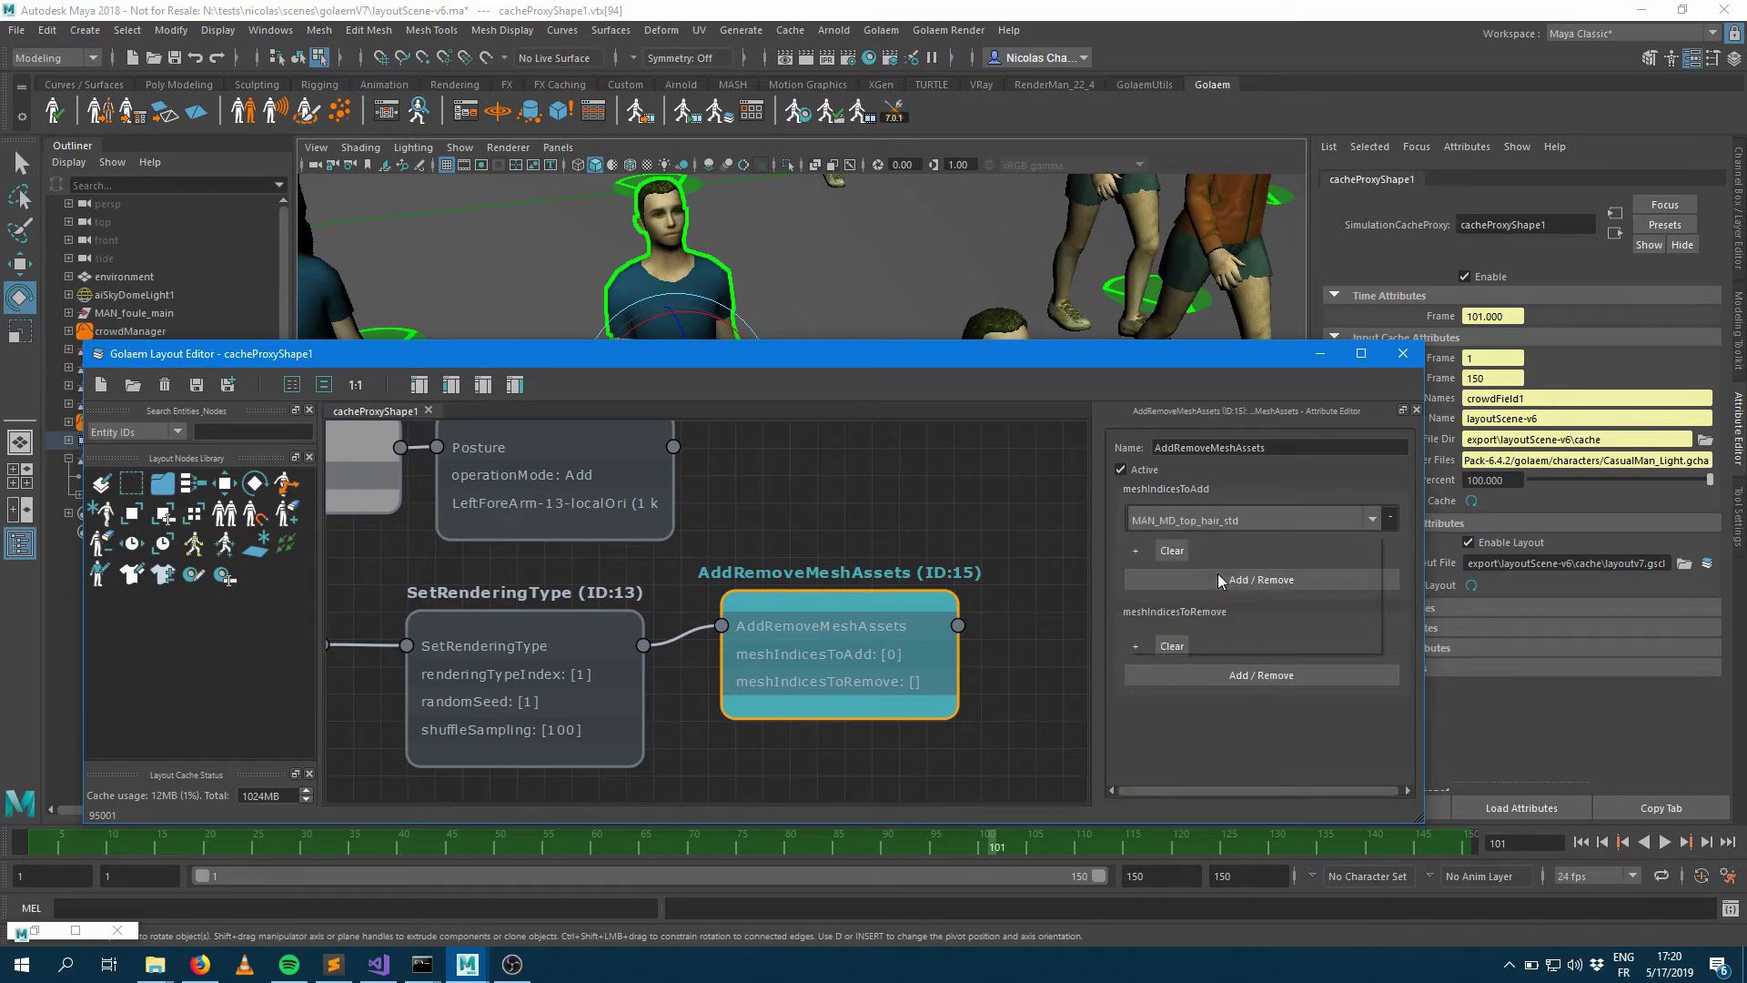
Step: Put MAN_MD_torso_tshirt_std in the AddRemoveMeshAssets node's meshes to remove and uncover the edited character in the viewport
left_click(1133, 648)
left_click(1201, 644)
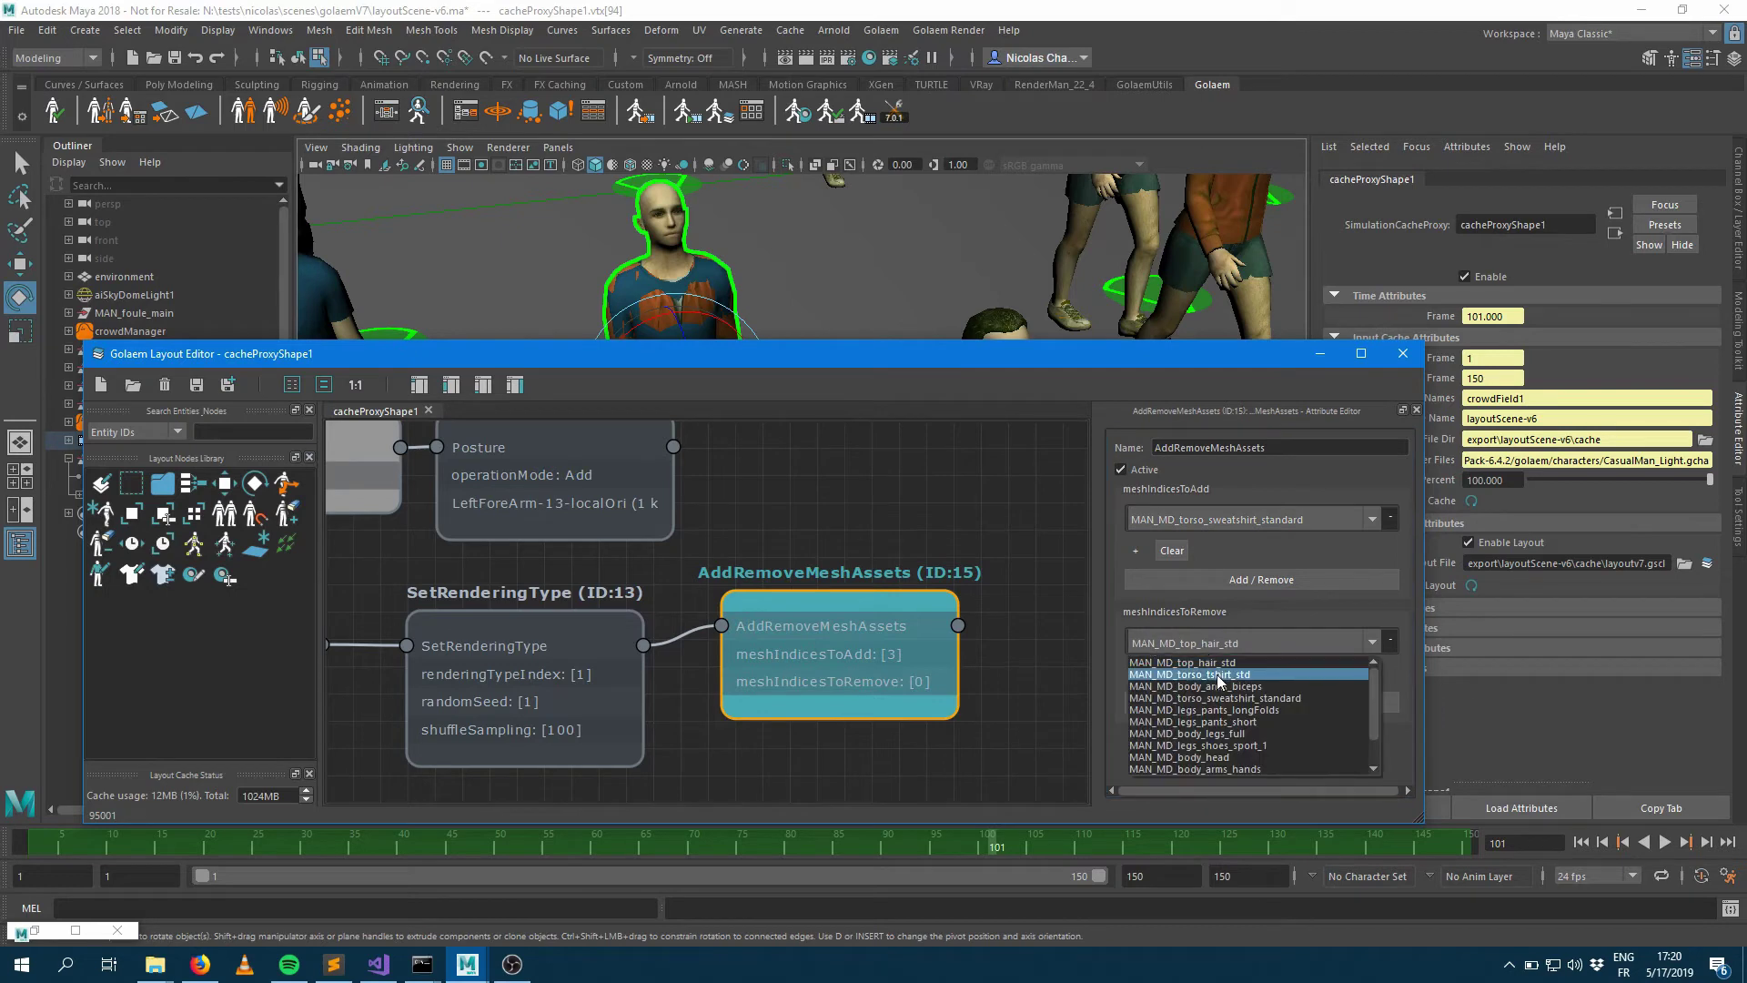
left_click(1215, 674)
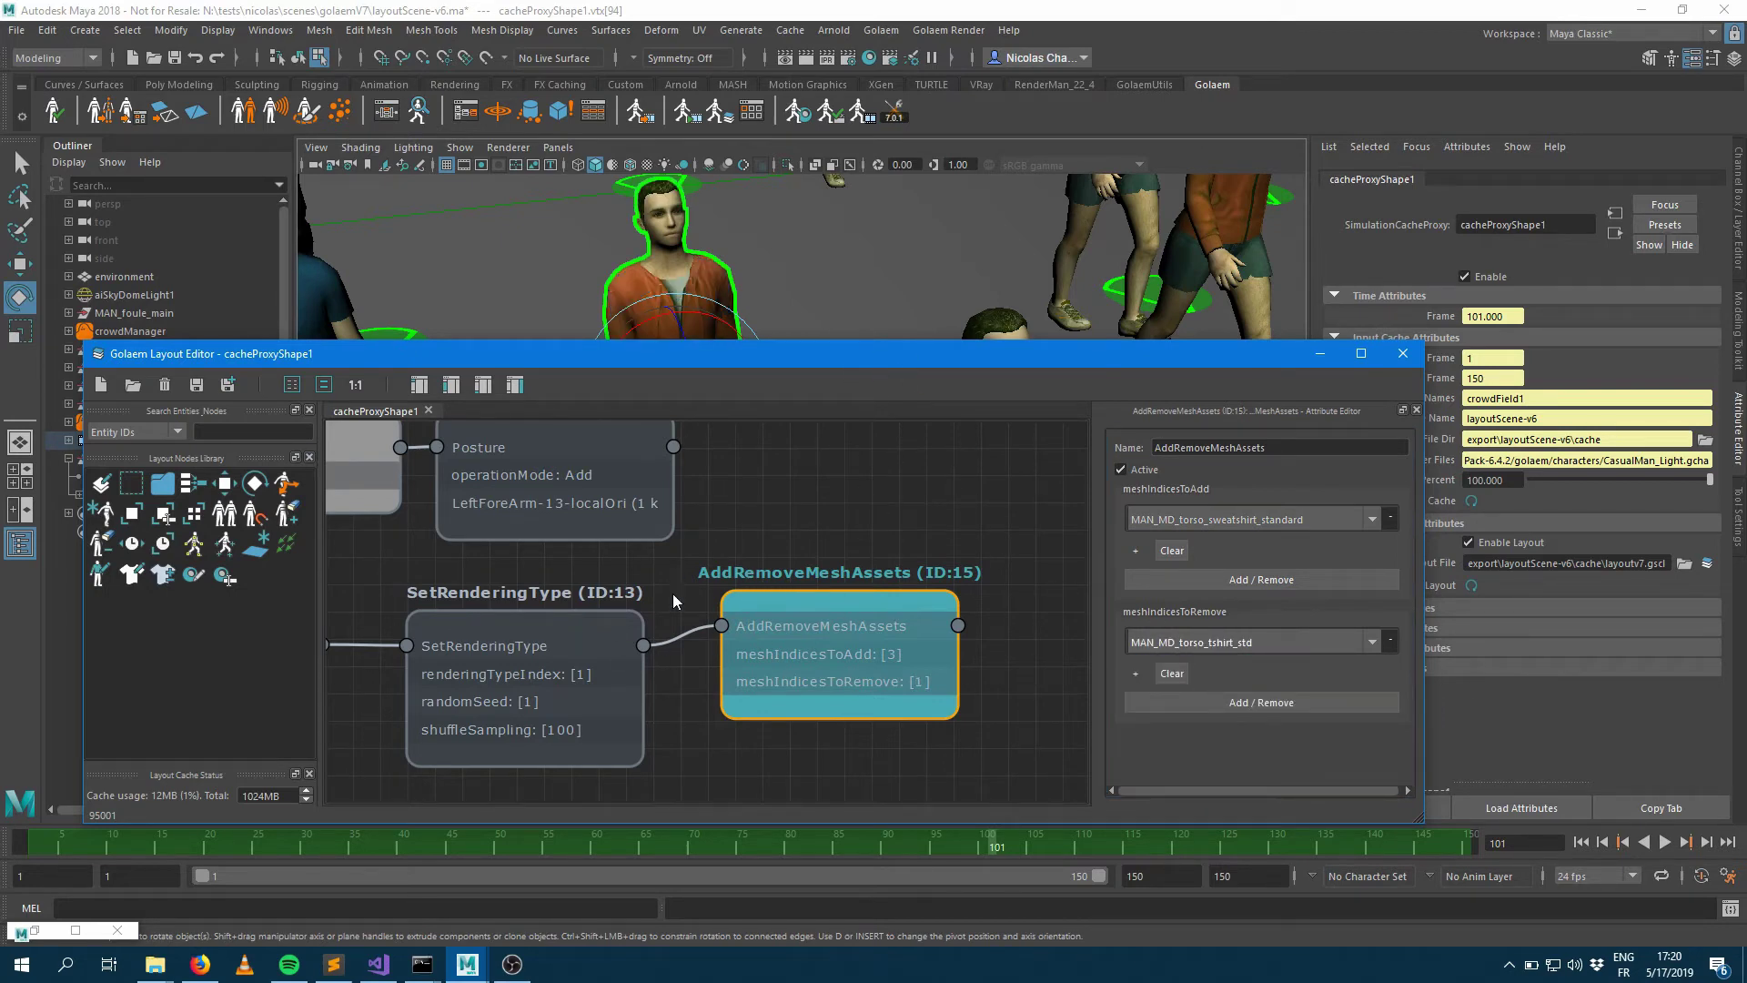
left_click_drag(873, 334, 985, 624)
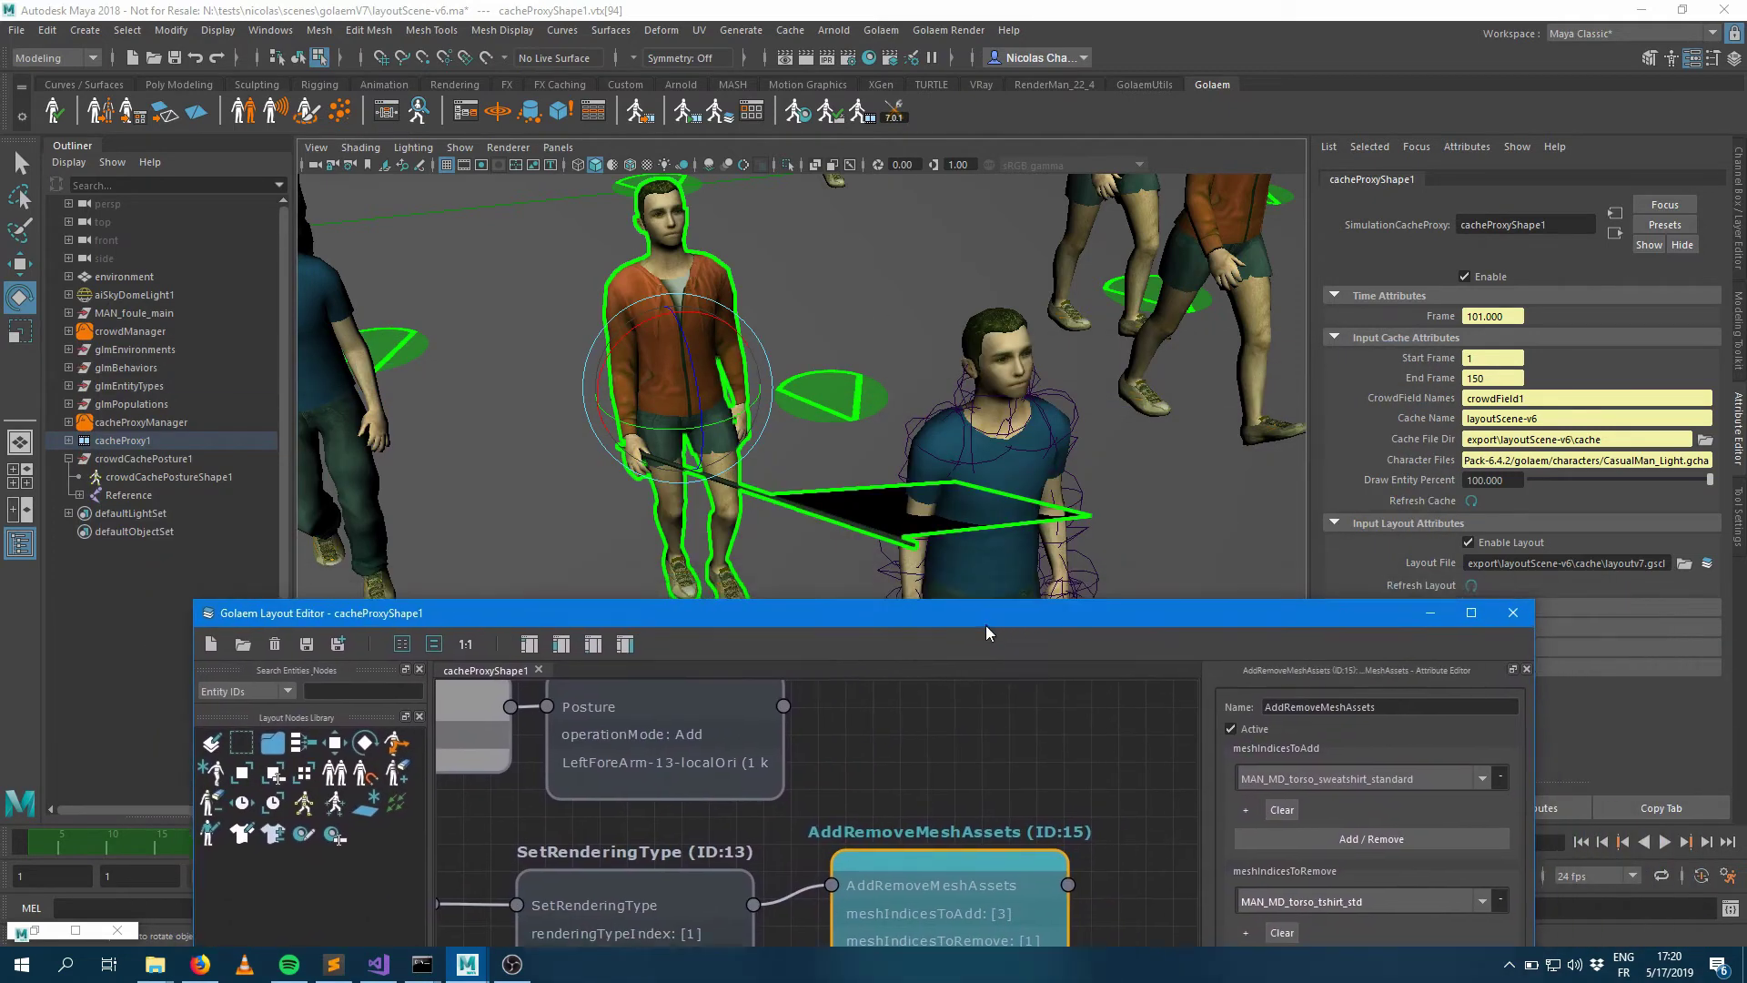
Step: Select another blue-shirted character with long pants and connect a new Selector node for it to the same SetRenderingType node
left_click_drag(756, 393, 841, 356, "alt")
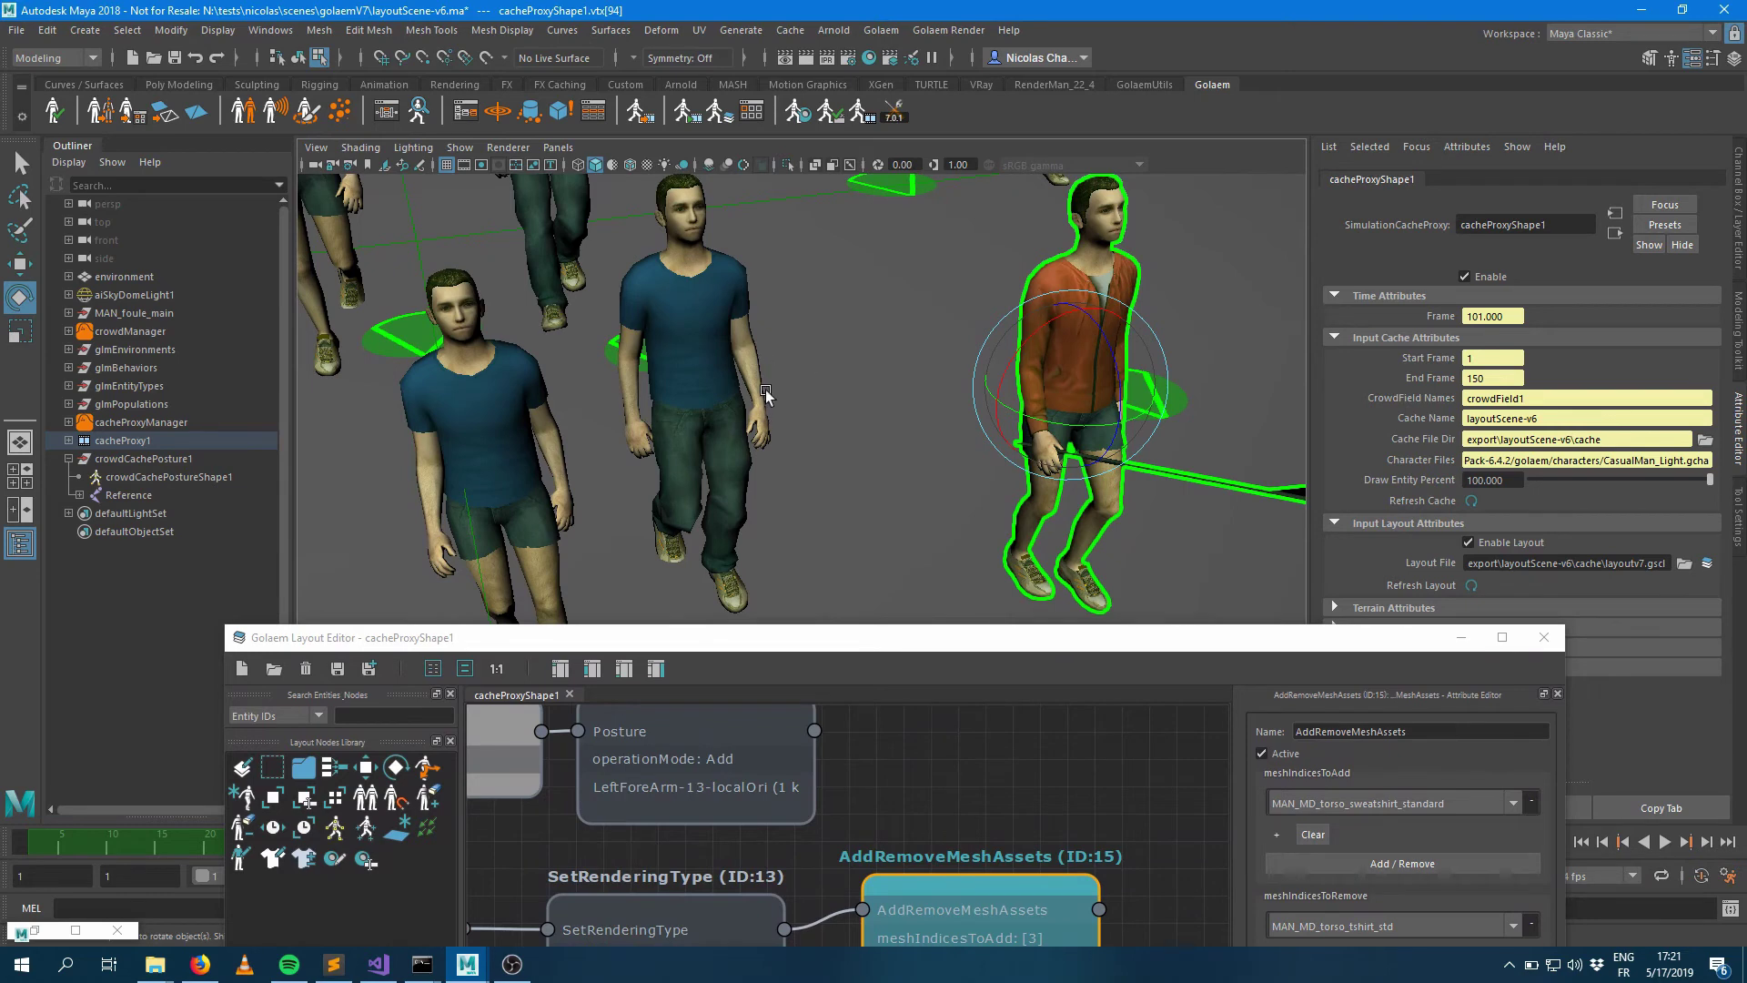
left_click(700, 327)
left_click_drag(900, 637, 1216, 247)
middle_click_drag(971, 576, 1177, 508)
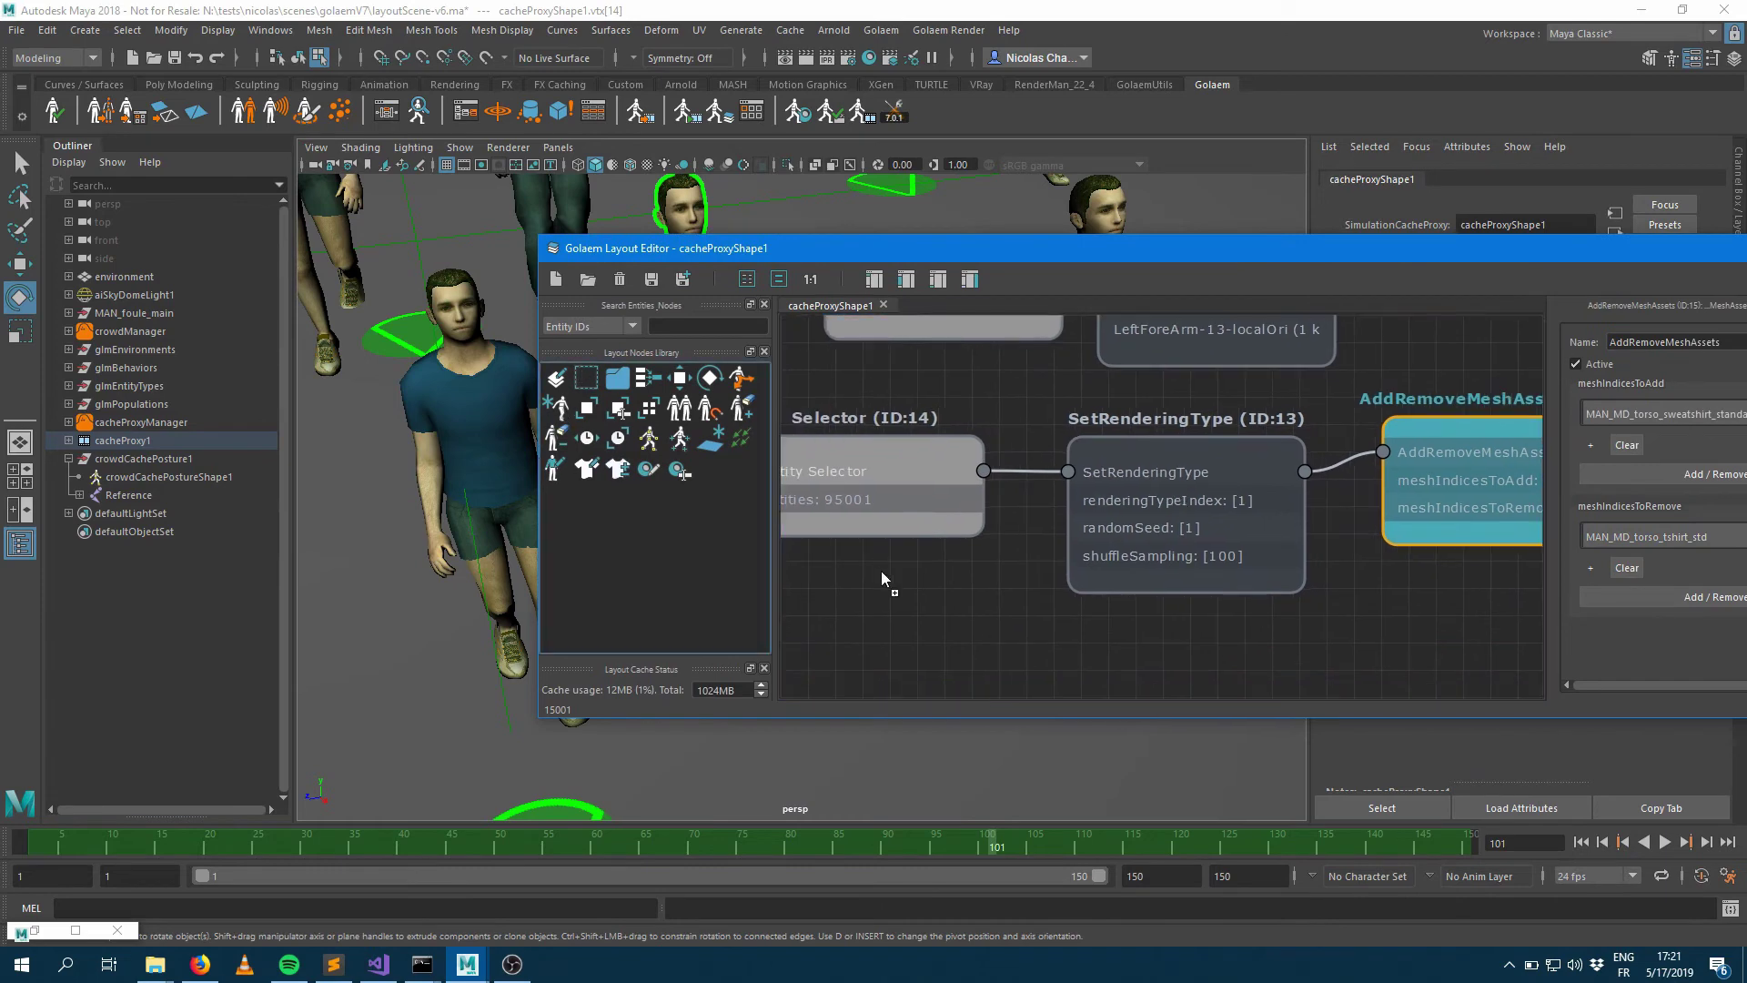
left_click_drag(1005, 653, 1068, 472)
left_click_drag(921, 256, 570, 412)
left_click_drag(832, 415, 783, 316)
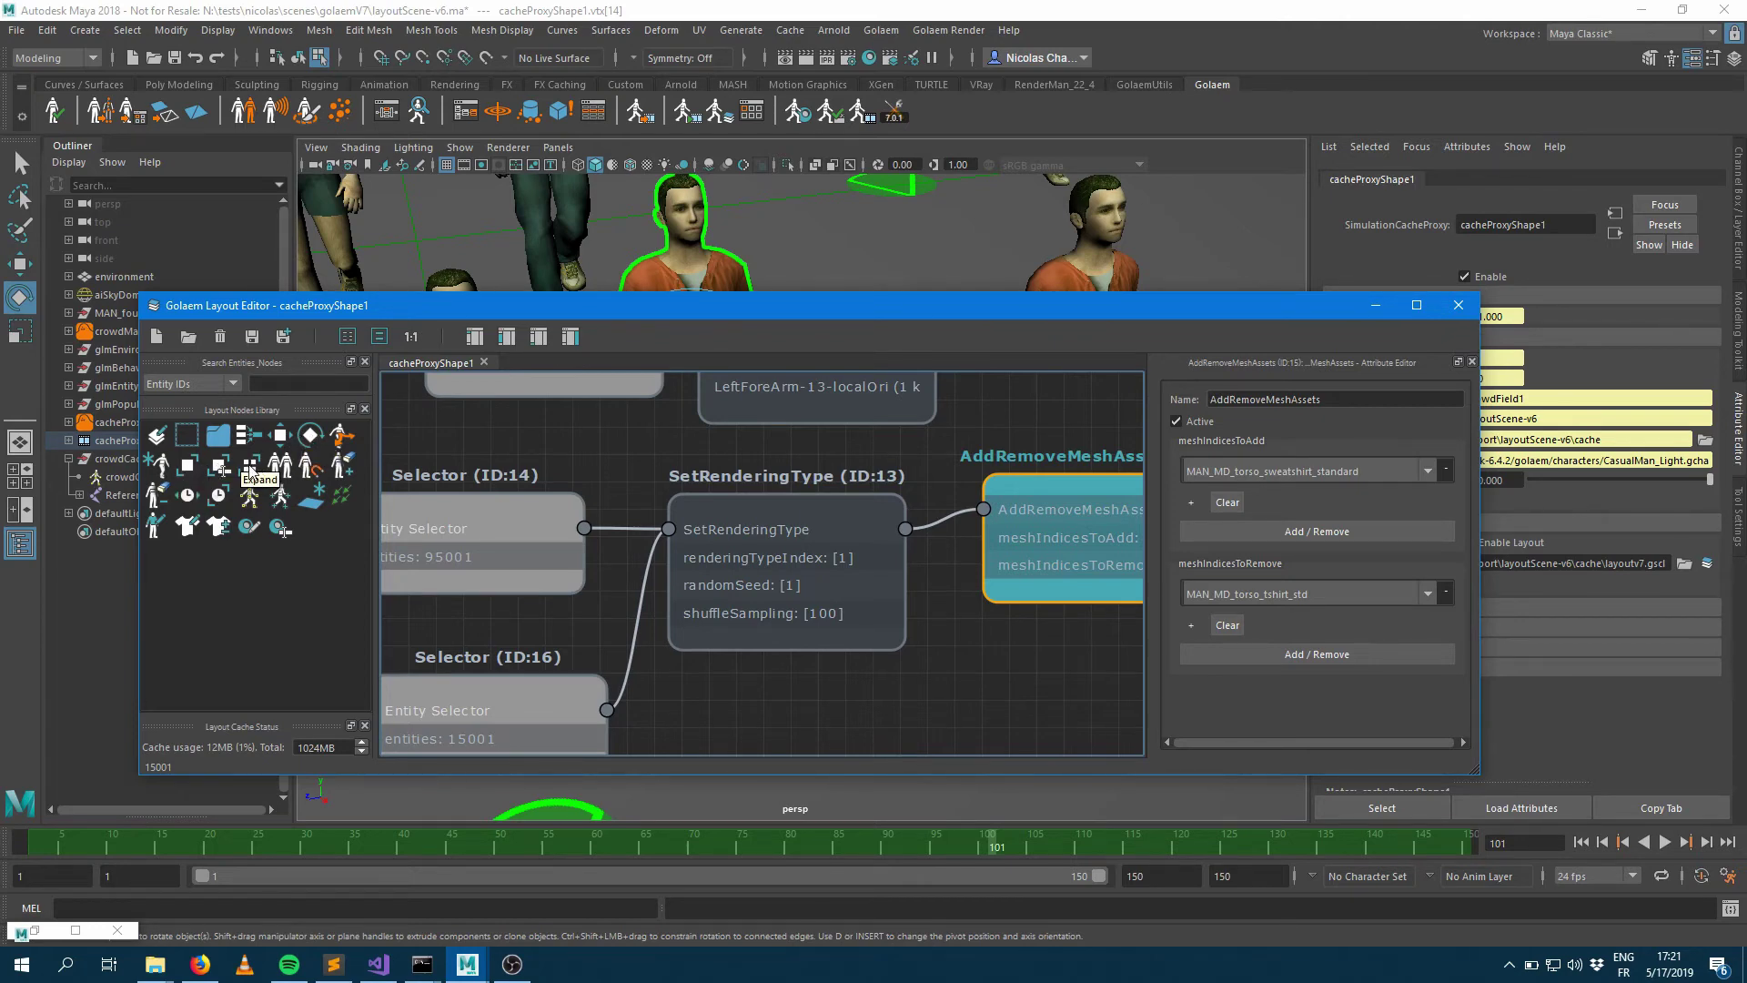
Step: Switch to the Maya session with the Simulation Cache Layout, bring the whole crowd into view, and clear the entity selection
left_click(467, 963)
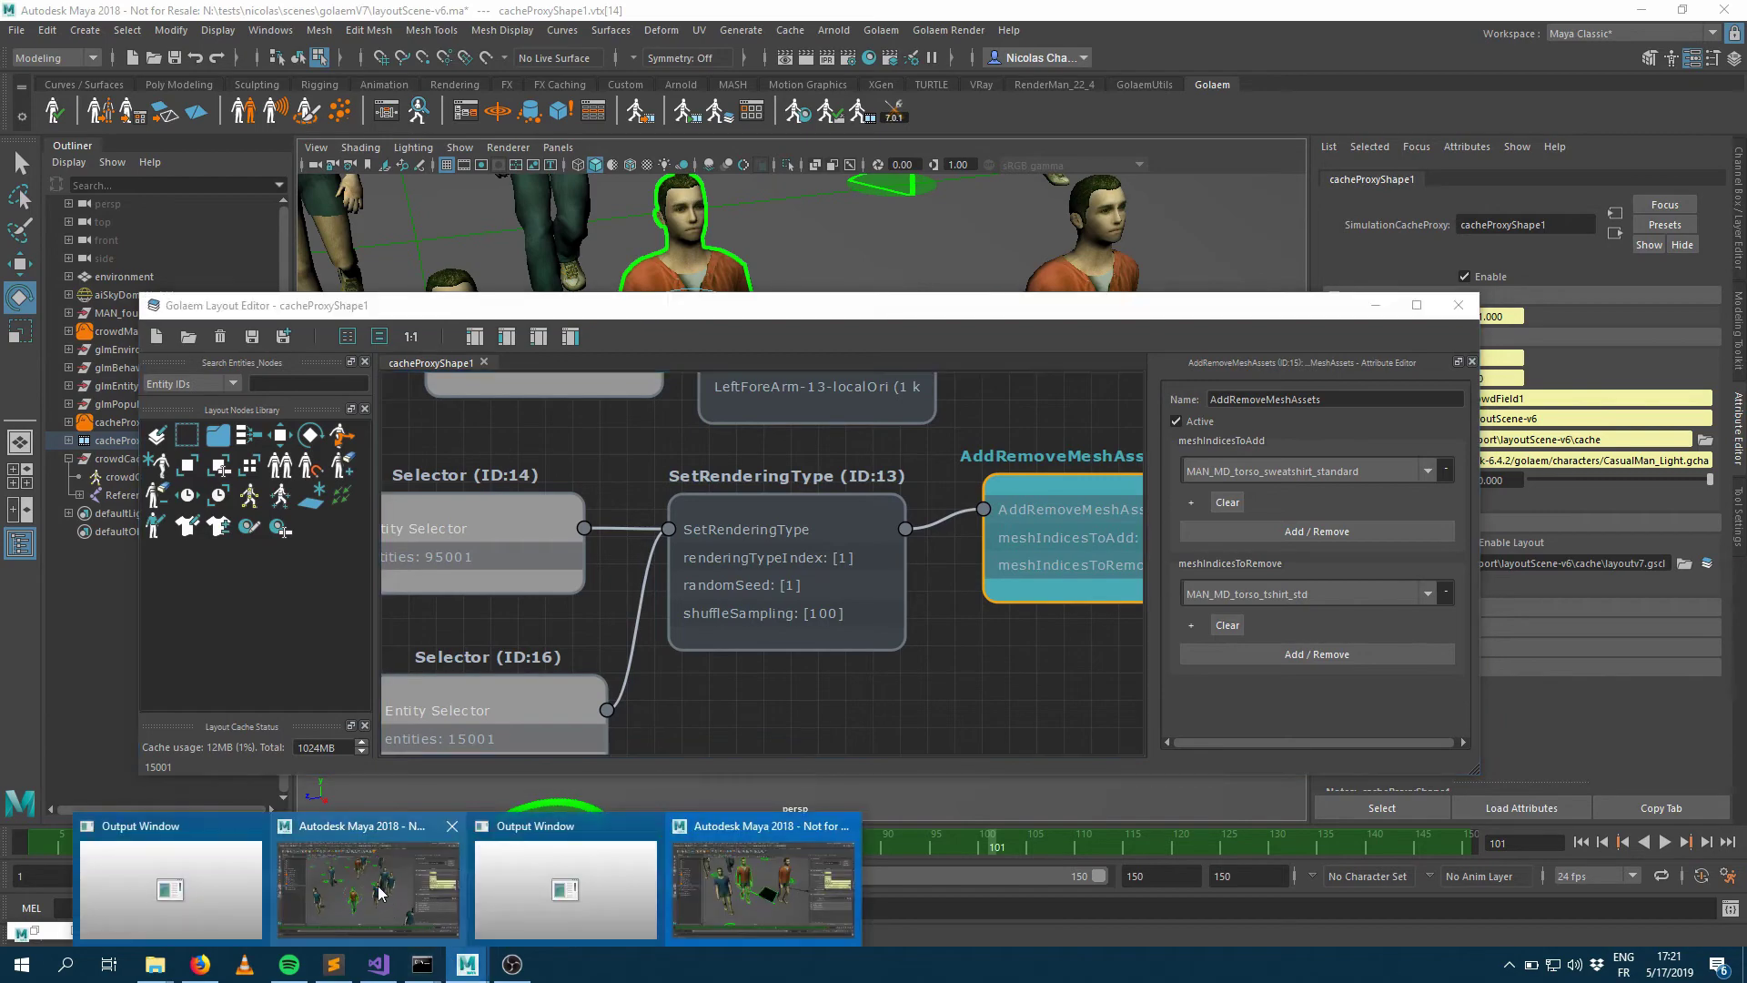
left_click(390, 882)
scroll(659, 482, "down", 5)
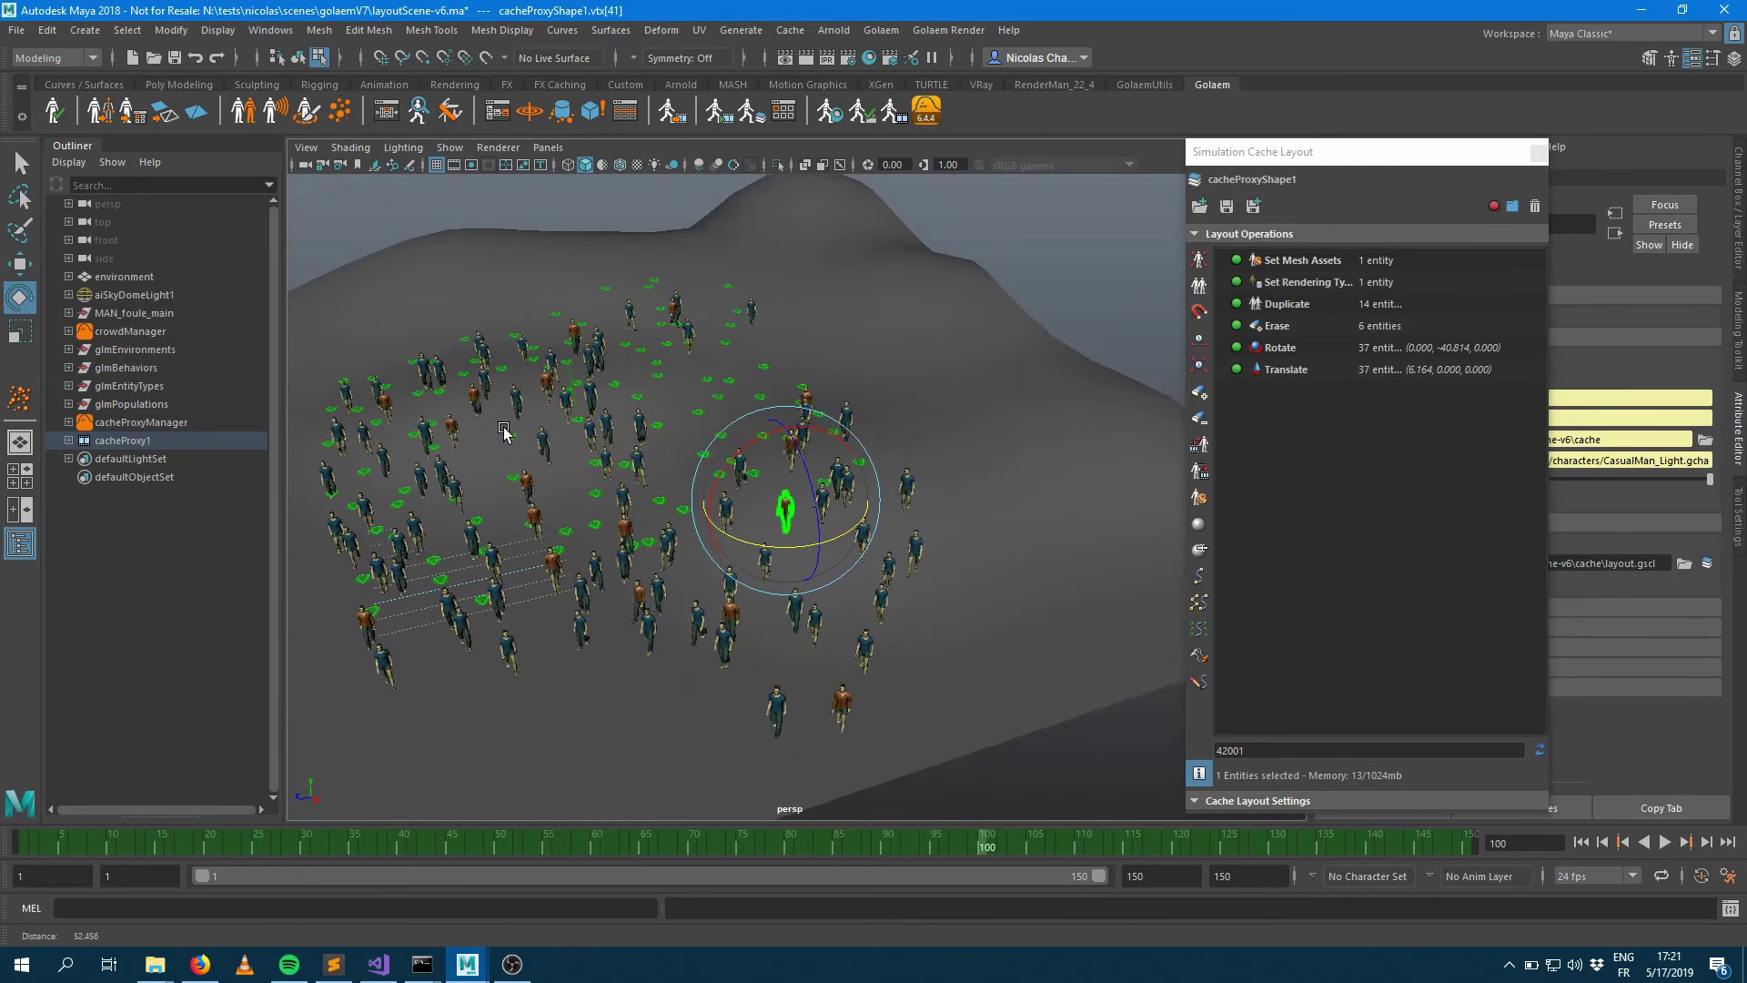
left_click_drag(660, 482, 672, 475, "alt")
left_click(819, 400)
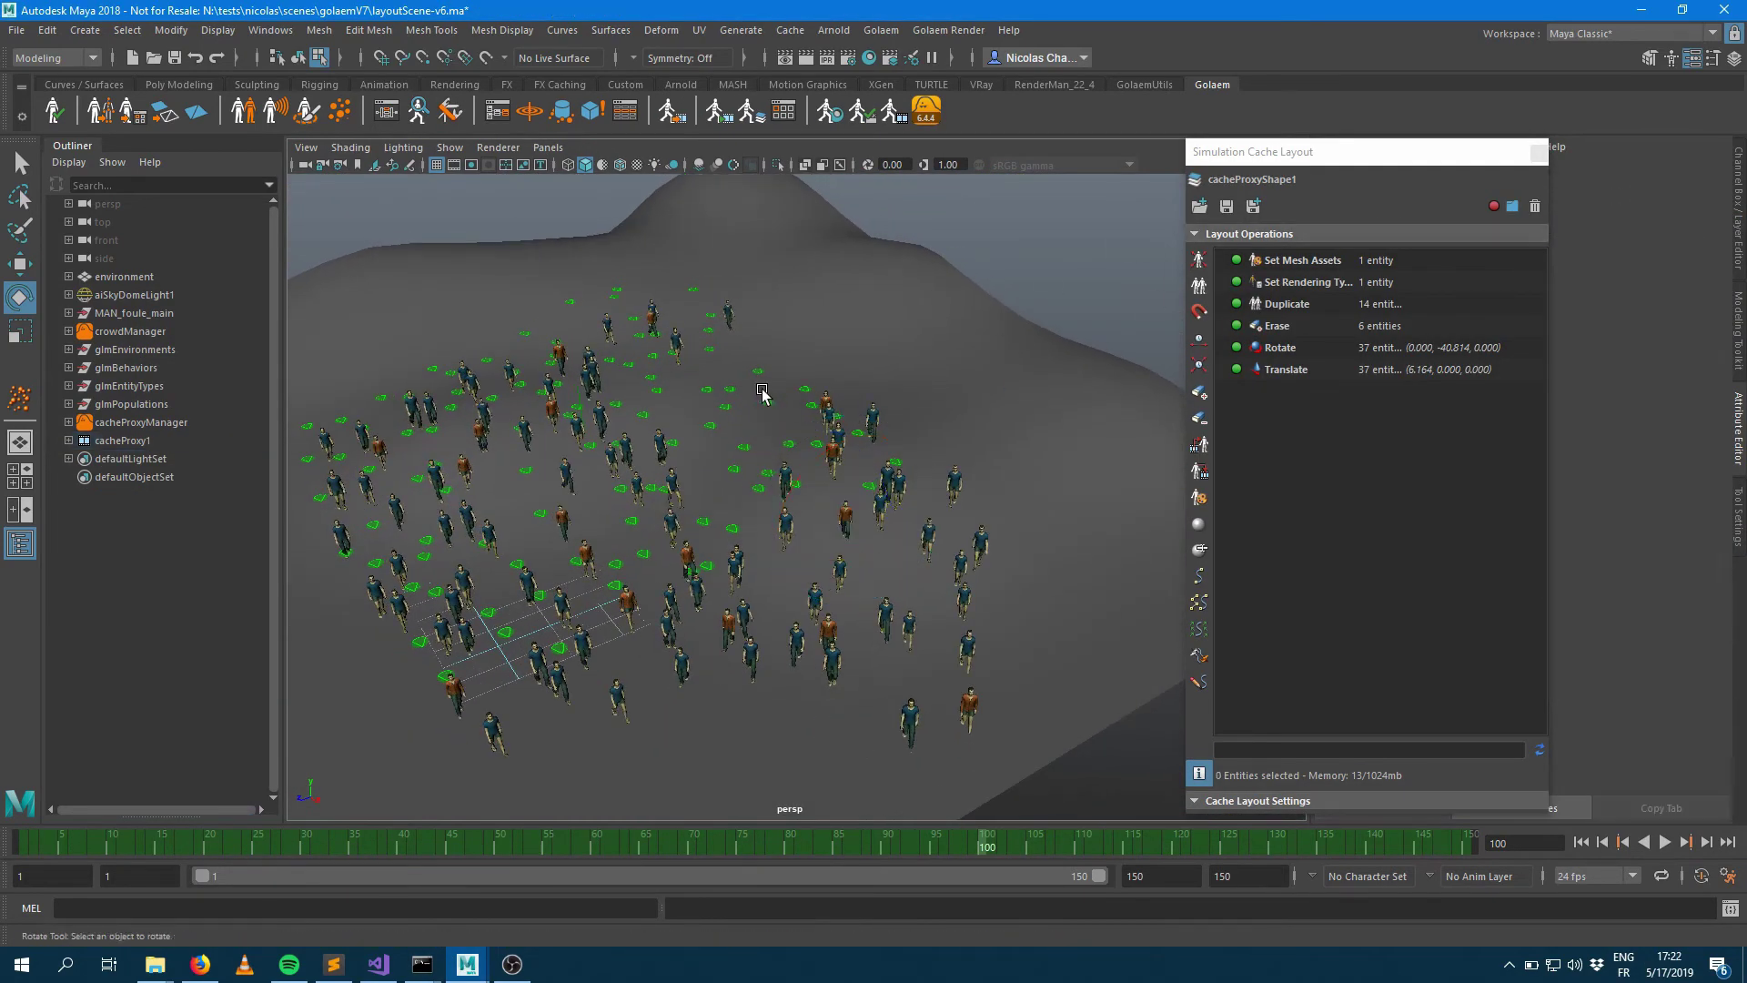
Step: Select the group of twelve characters near the crowd's far right side and scale them in object orientation by about 1.85
left_click_drag(765, 375, 965, 468)
key("r")
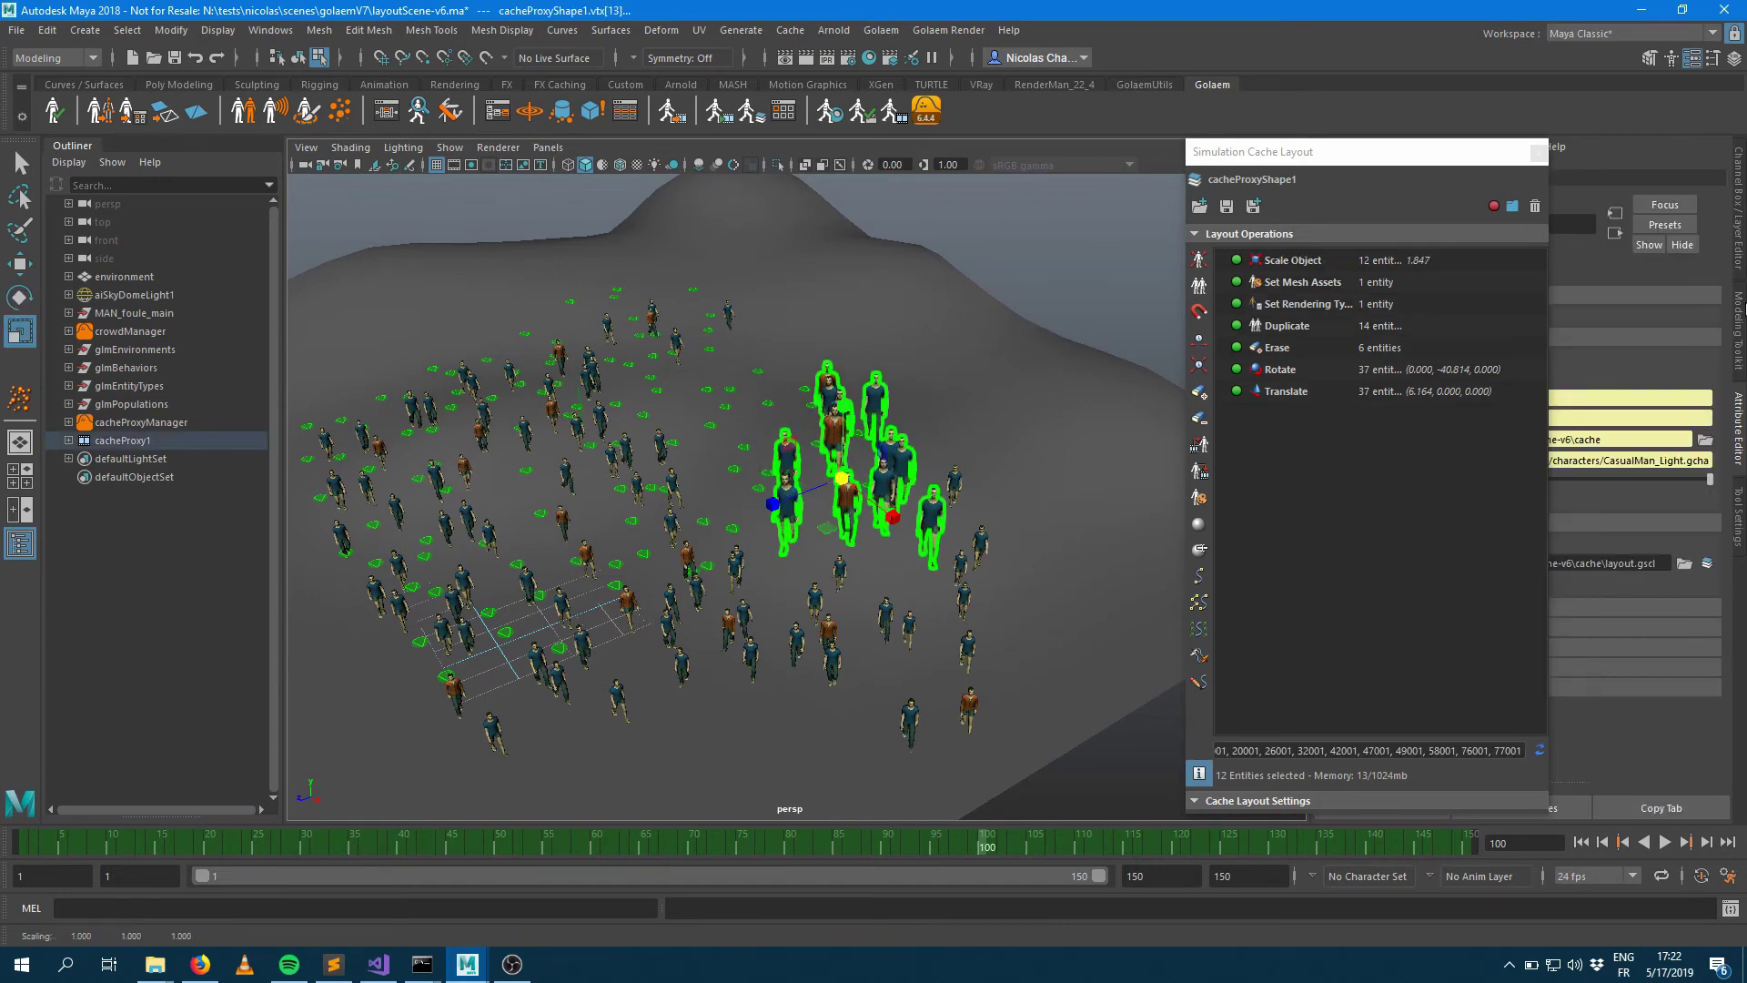
Step: Switch the Scale tool's axis orientation to World, scale the same twelve characters by about 1.48, and inspect both scale operations
left_click(1738, 495)
left_click_drag(1364, 151, 1385, 385)
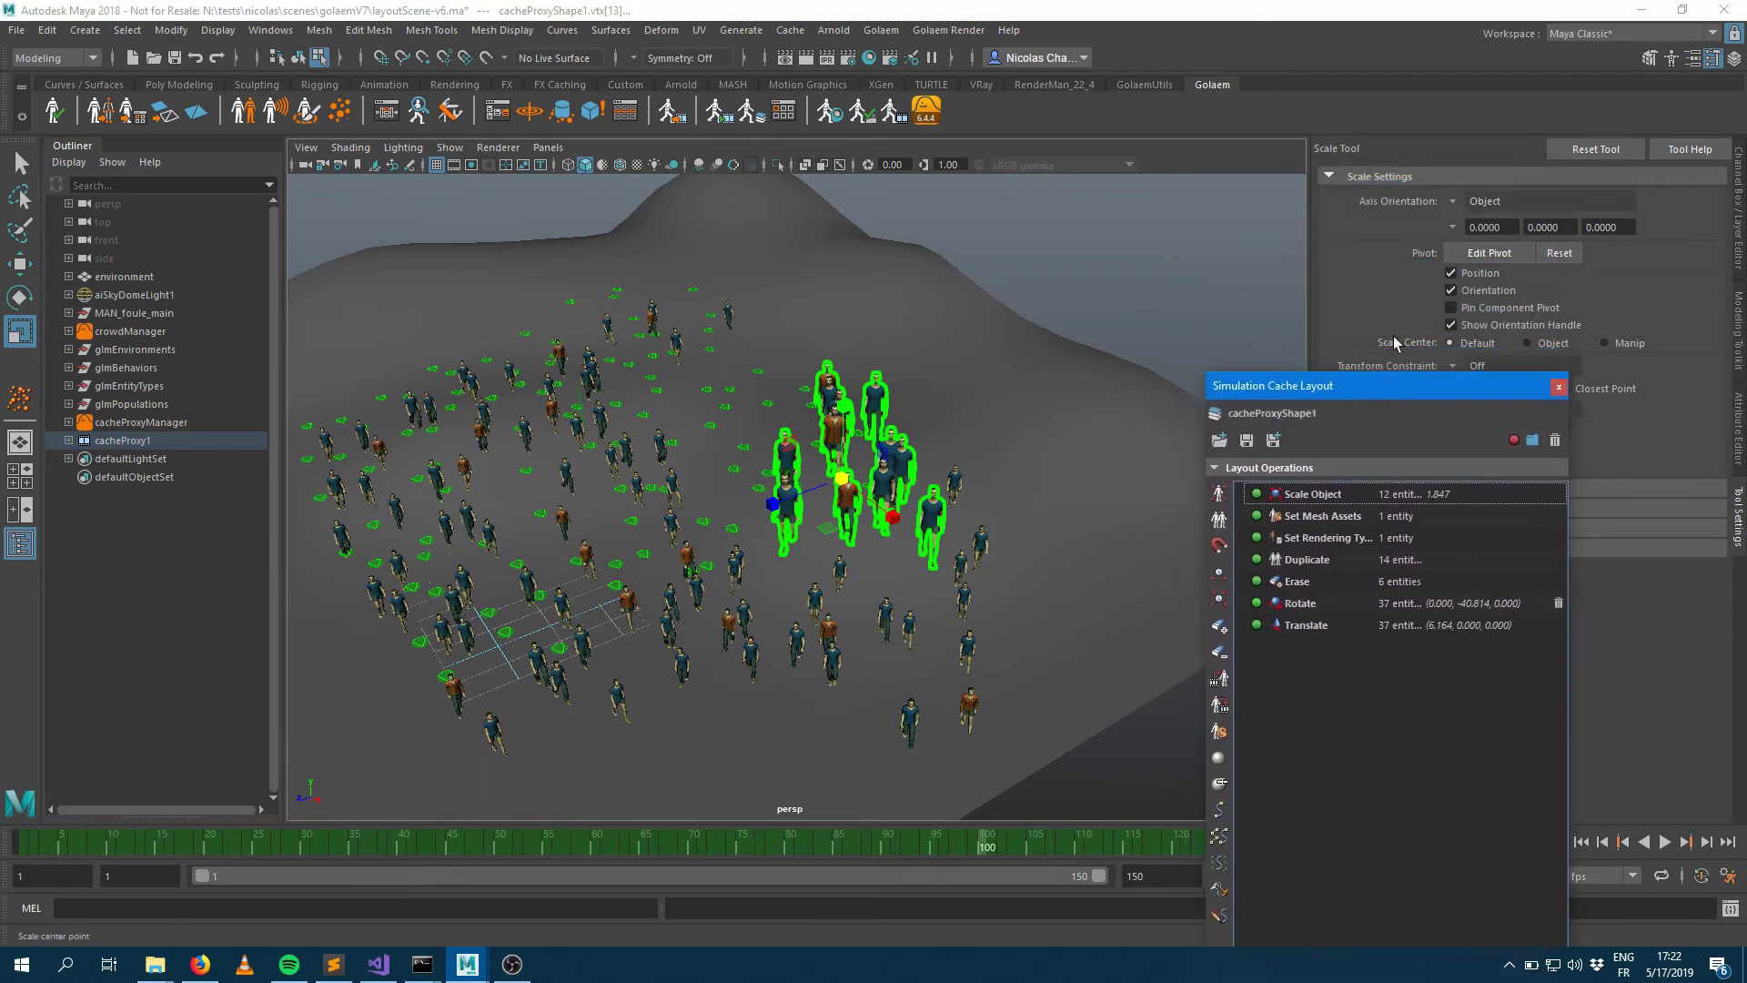
left_click(1451, 202)
left_click(1487, 233)
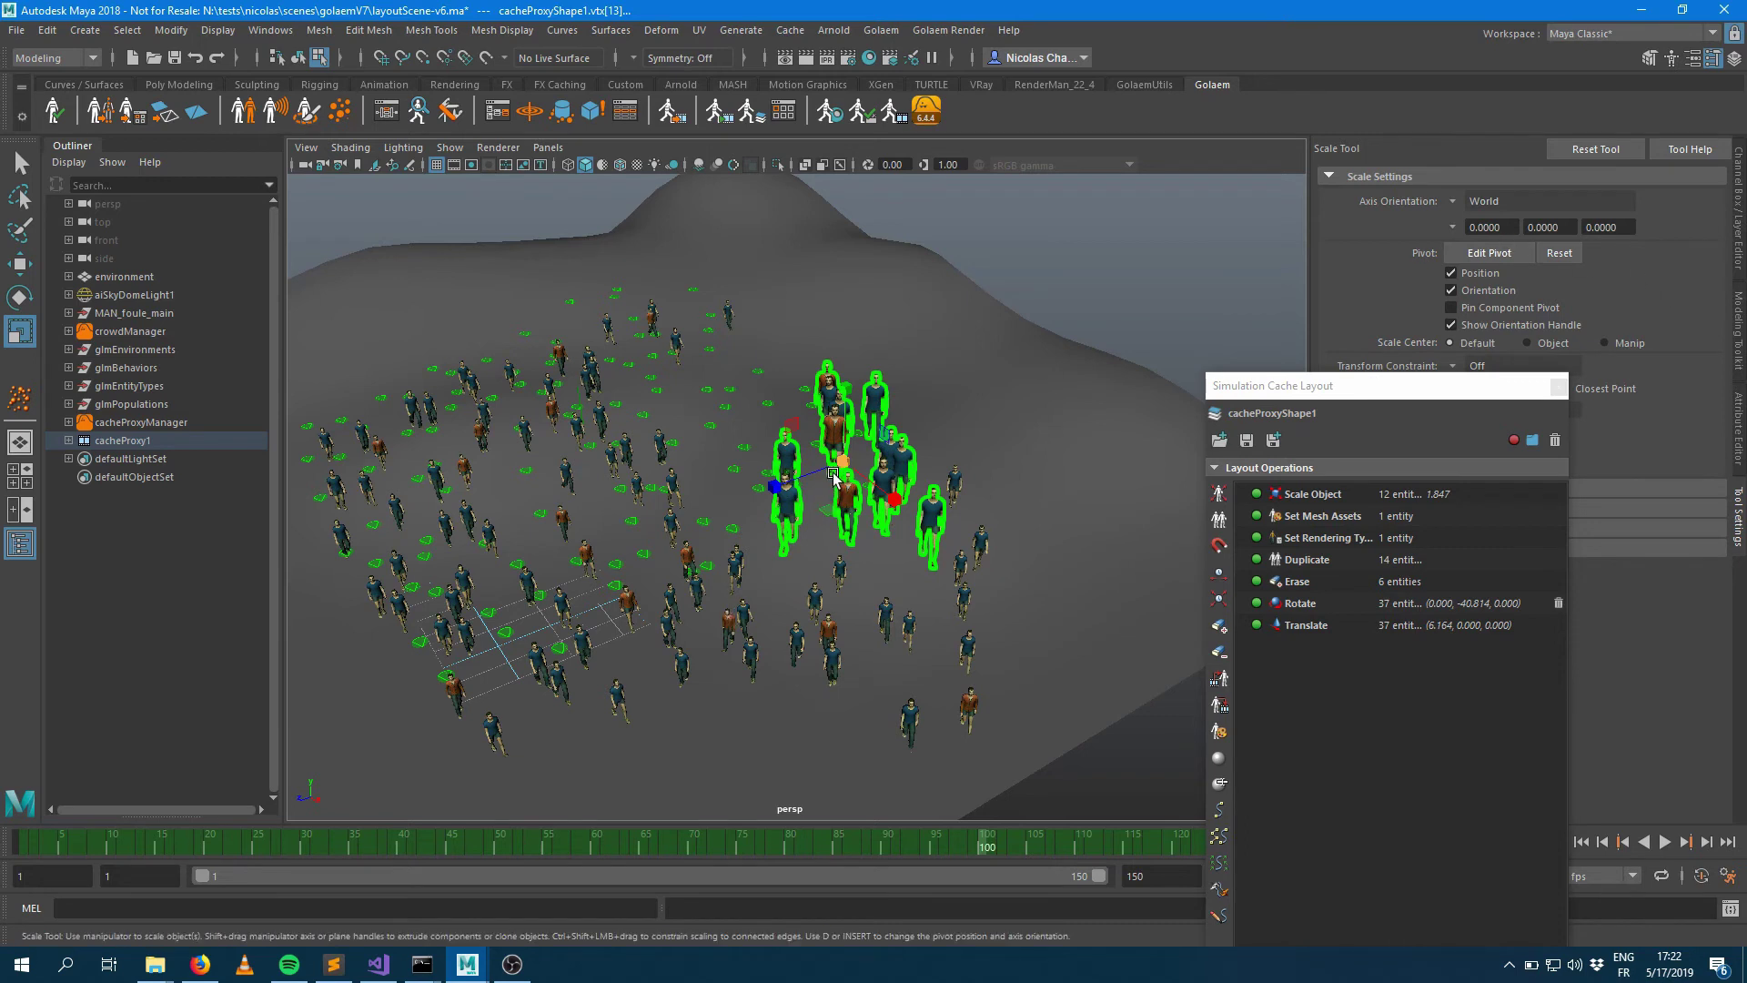
left_click_drag(843, 461, 901, 473)
double_click(1445, 515)
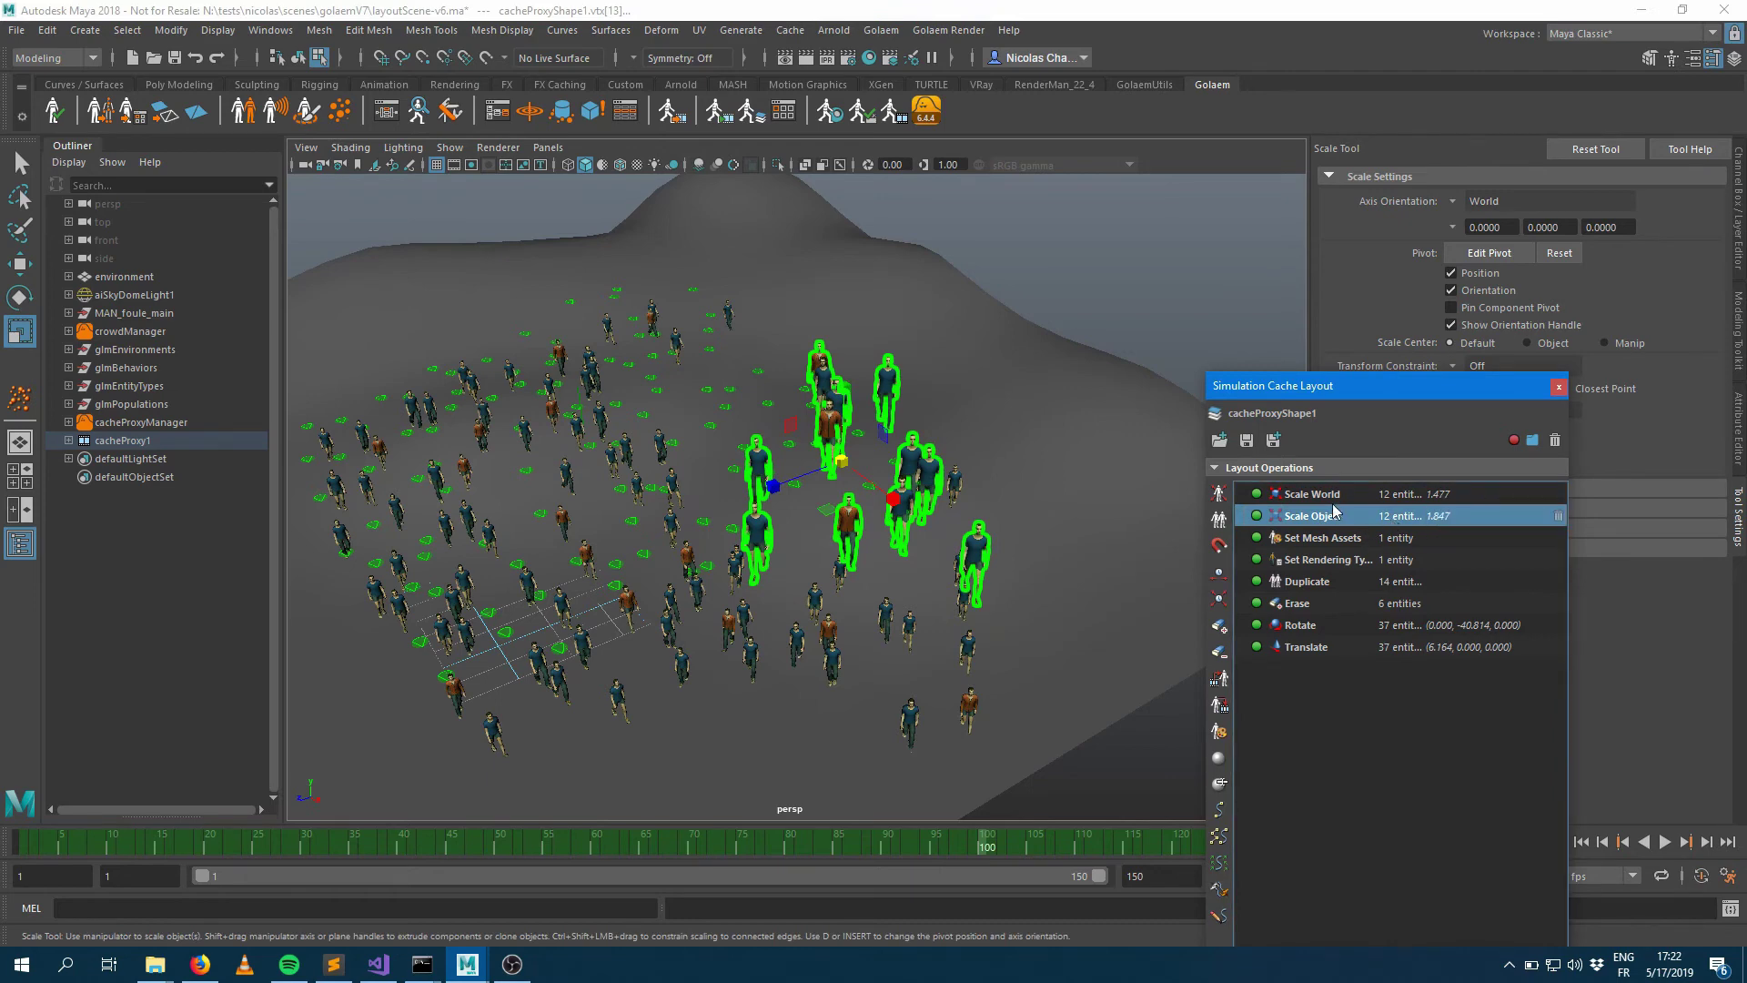
left_click(1409, 493)
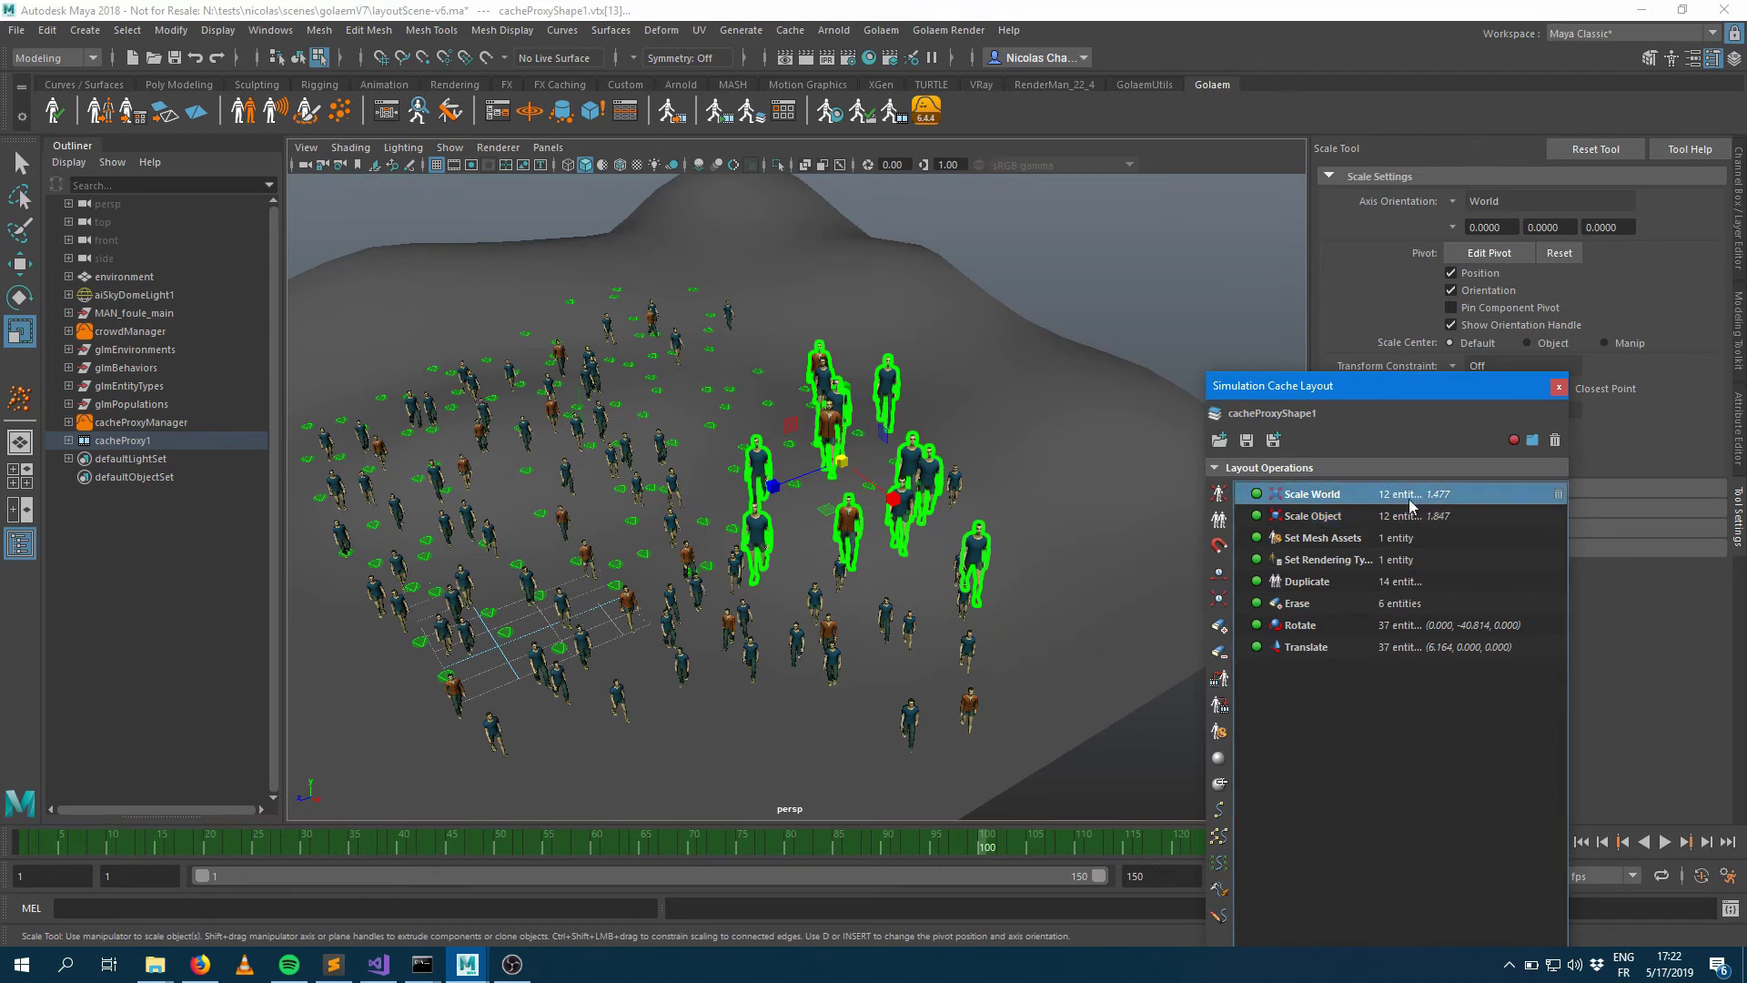
Step: Switch to the Maya session with the Golaem Layout Editor, clear the editor off the viewport, and bring the crowd into view
left_click(467, 964)
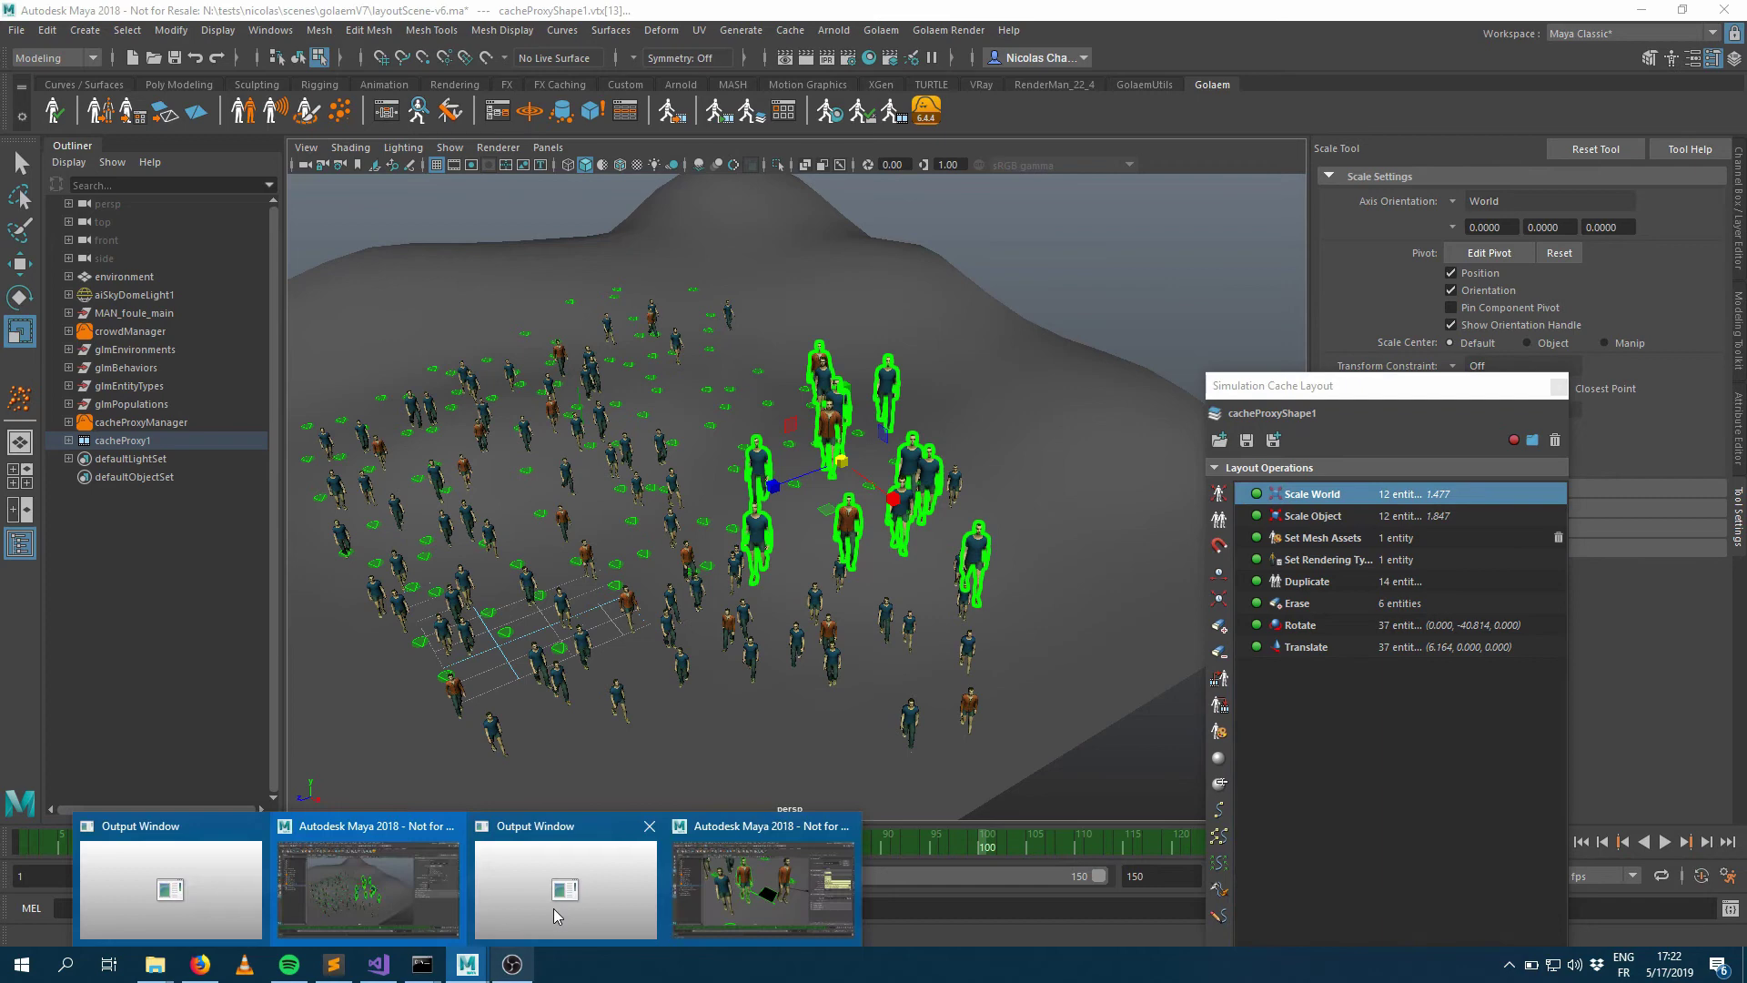
left_click(728, 887)
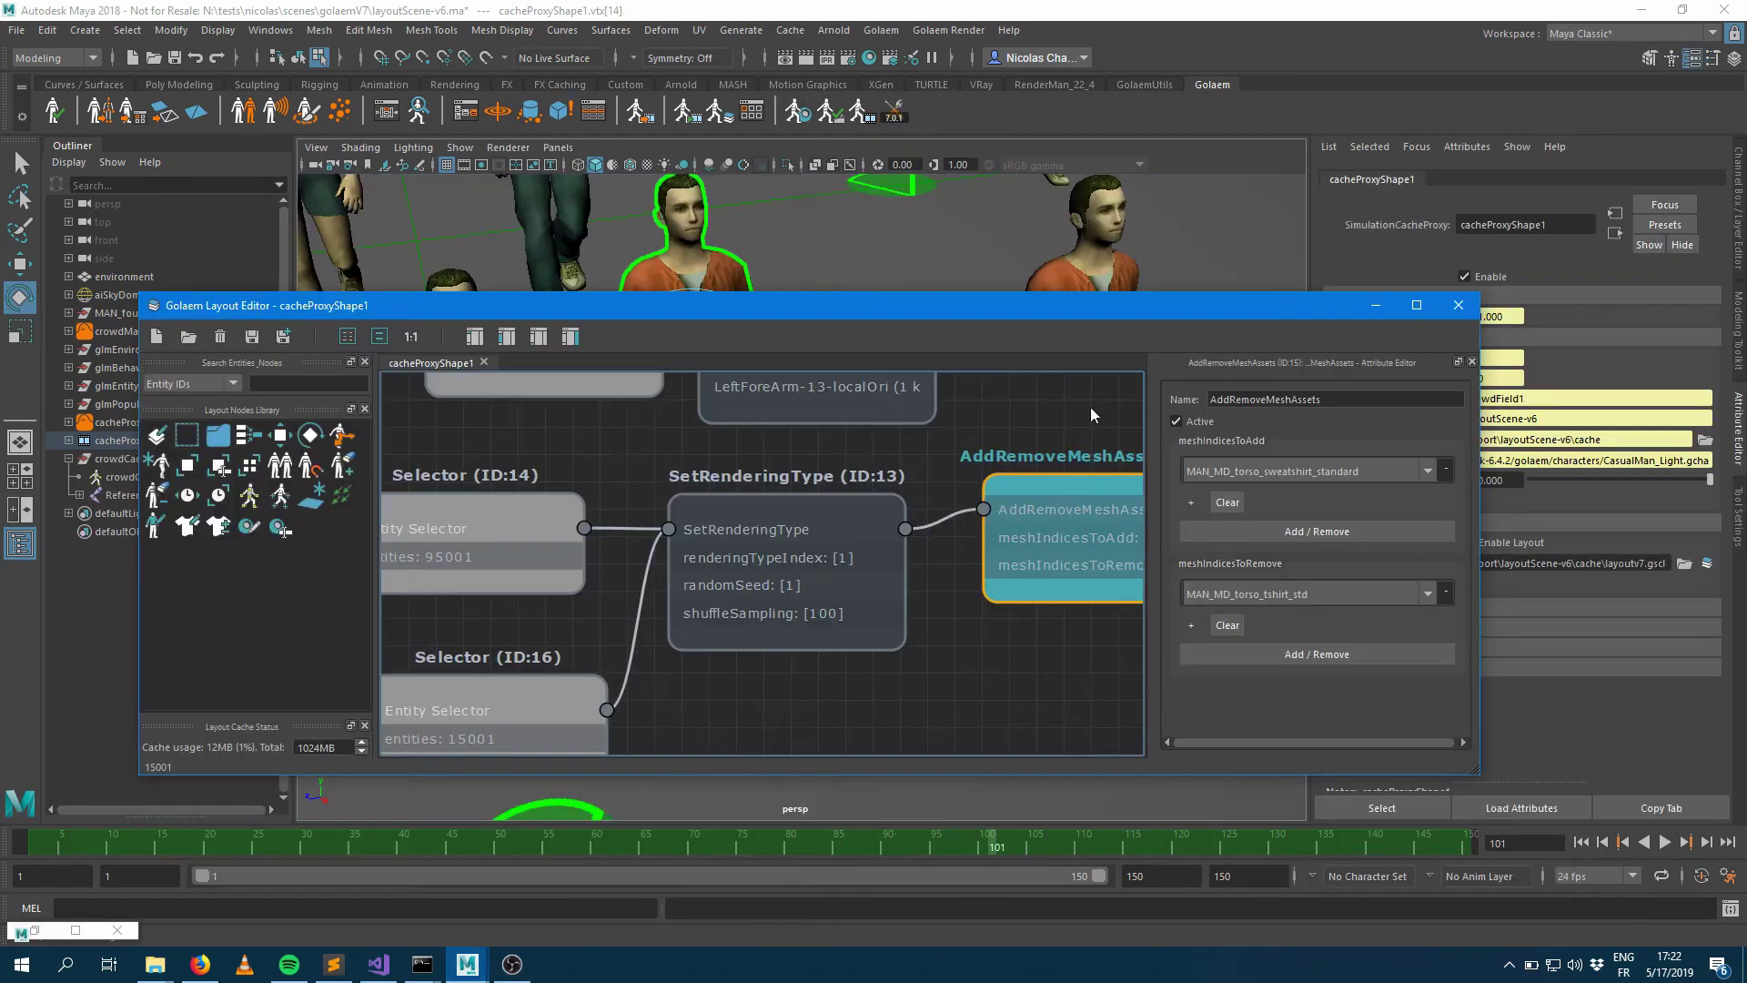
left_click_drag(568, 305, 750, 422)
left_click(750, 264)
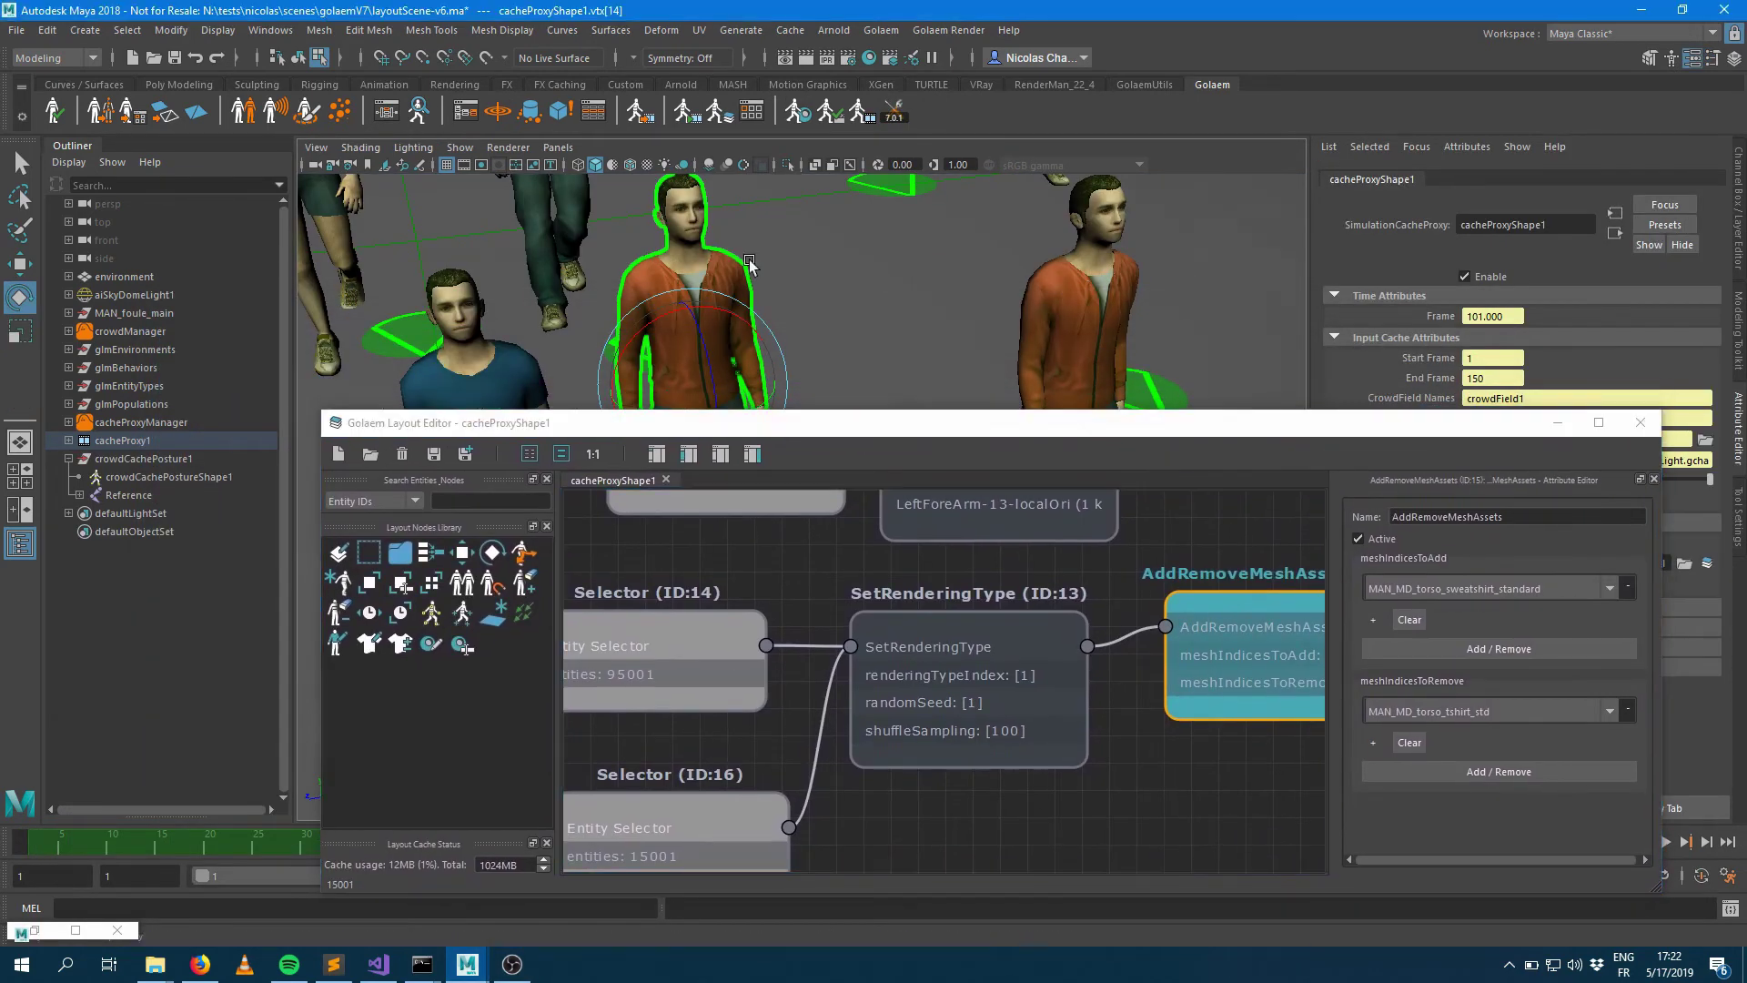
key("f")
left_click_drag(954, 424, 946, 608)
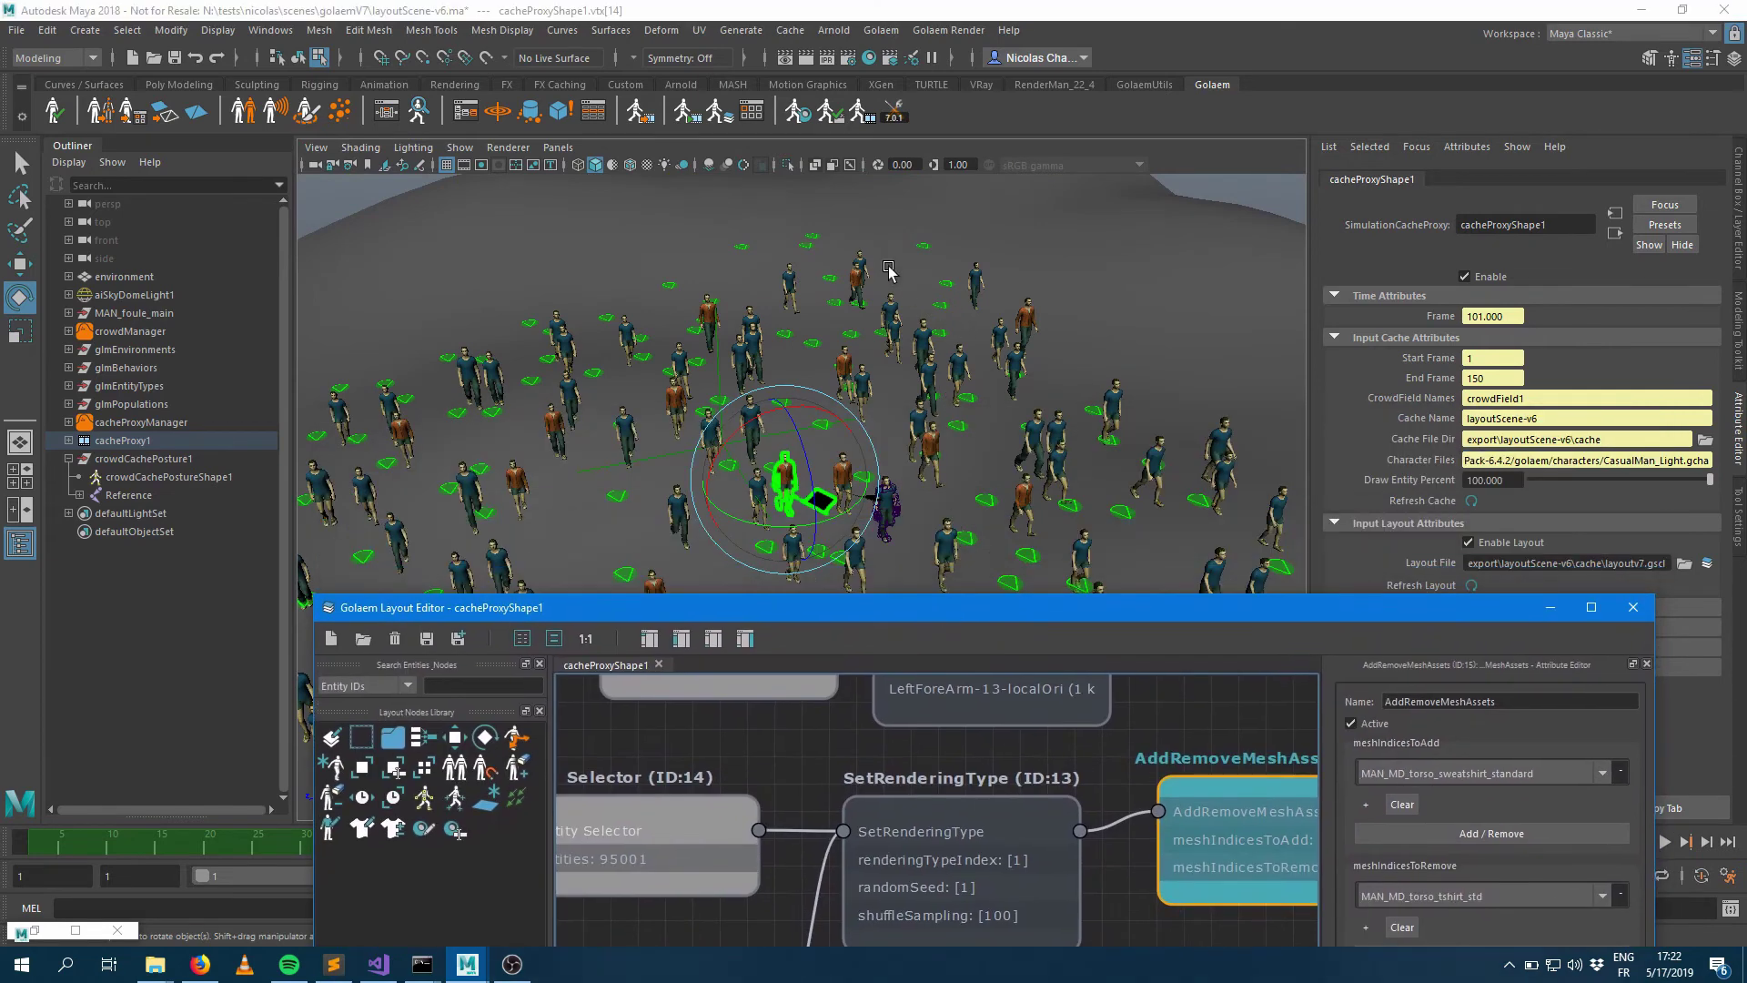
Step: Select a group of characters at the back of the crowd, scale them by about 1.85, and space the Scale node away from its Selector
left_click_drag(851, 238, 1032, 409)
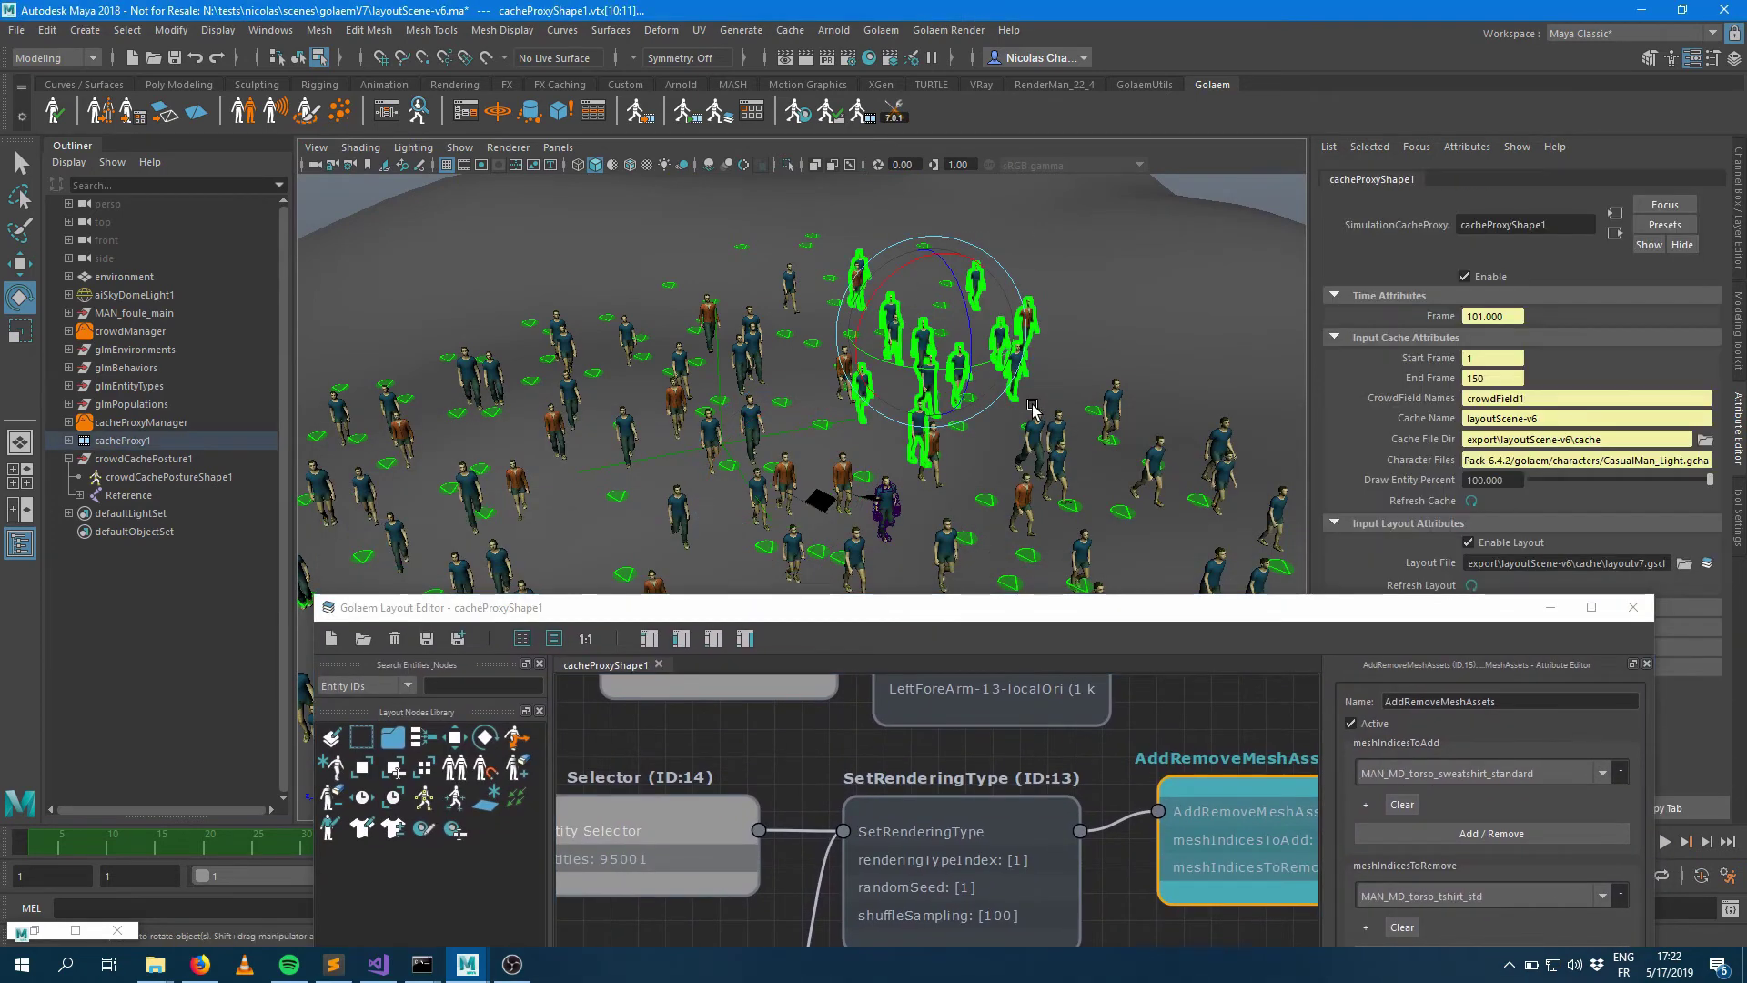
key("r")
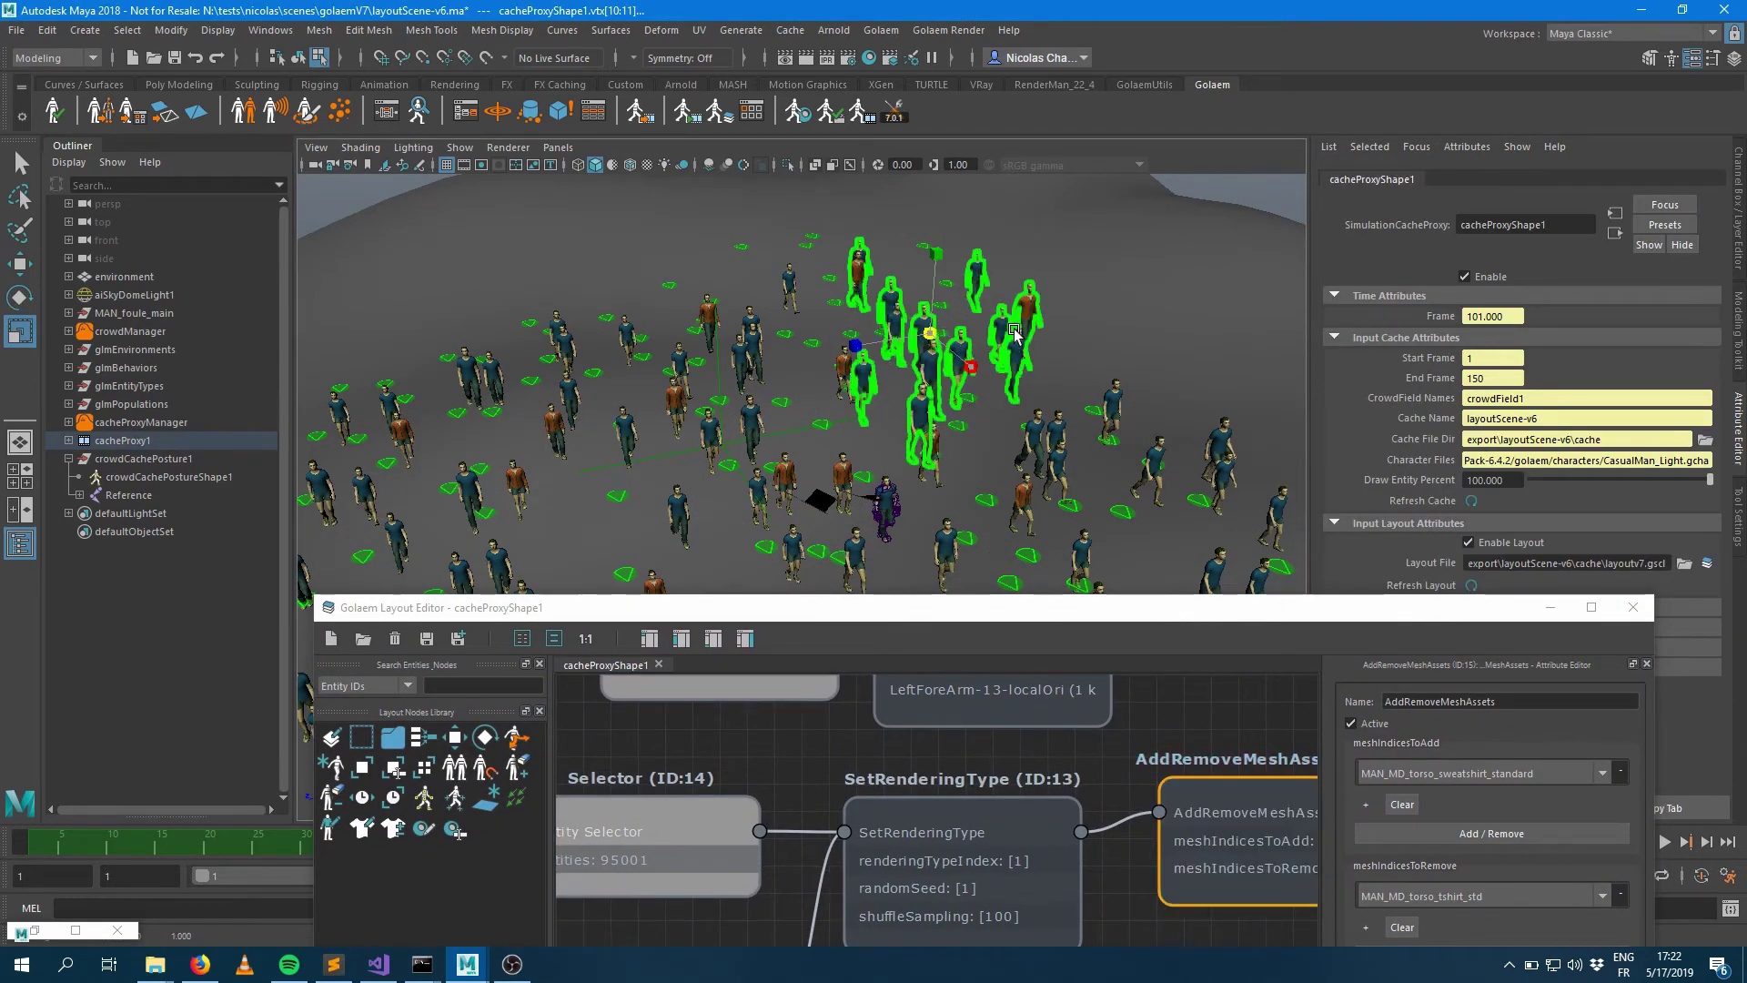
middle_click_drag(1015, 333, 1119, 339)
middle_click_drag(1047, 720, 514, 660)
middle_click_drag(1035, 759, 740, 773)
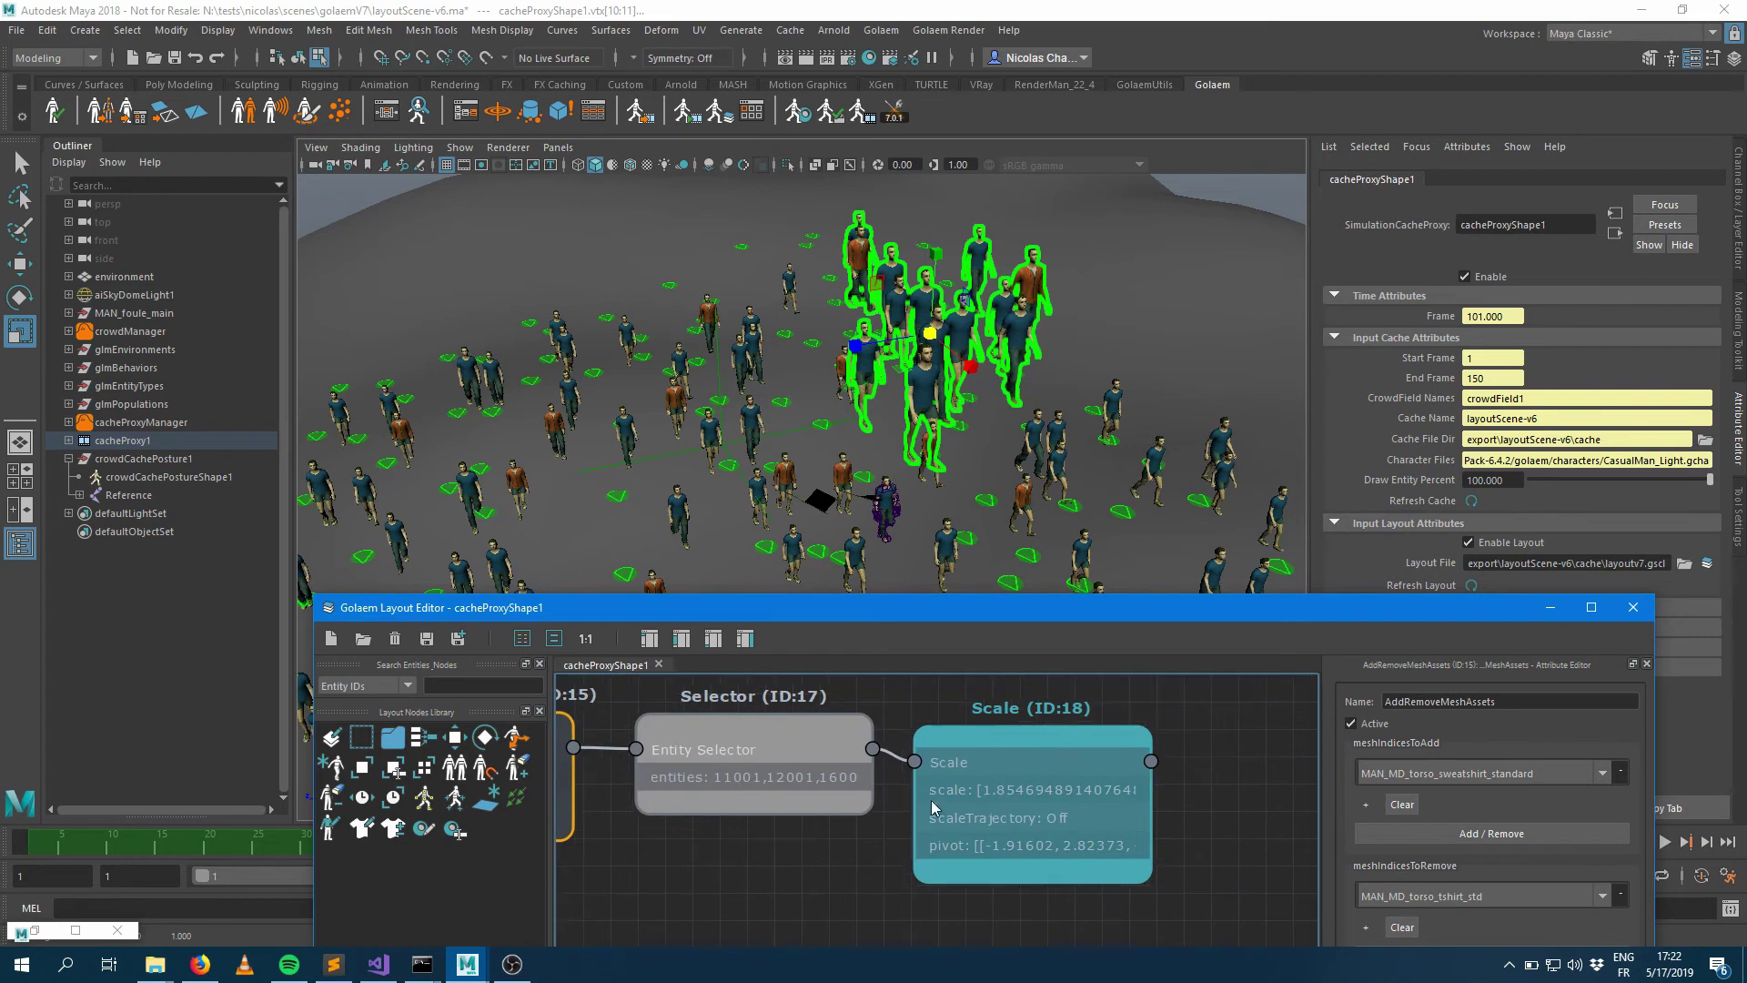
left_click_drag(1063, 773, 1219, 800)
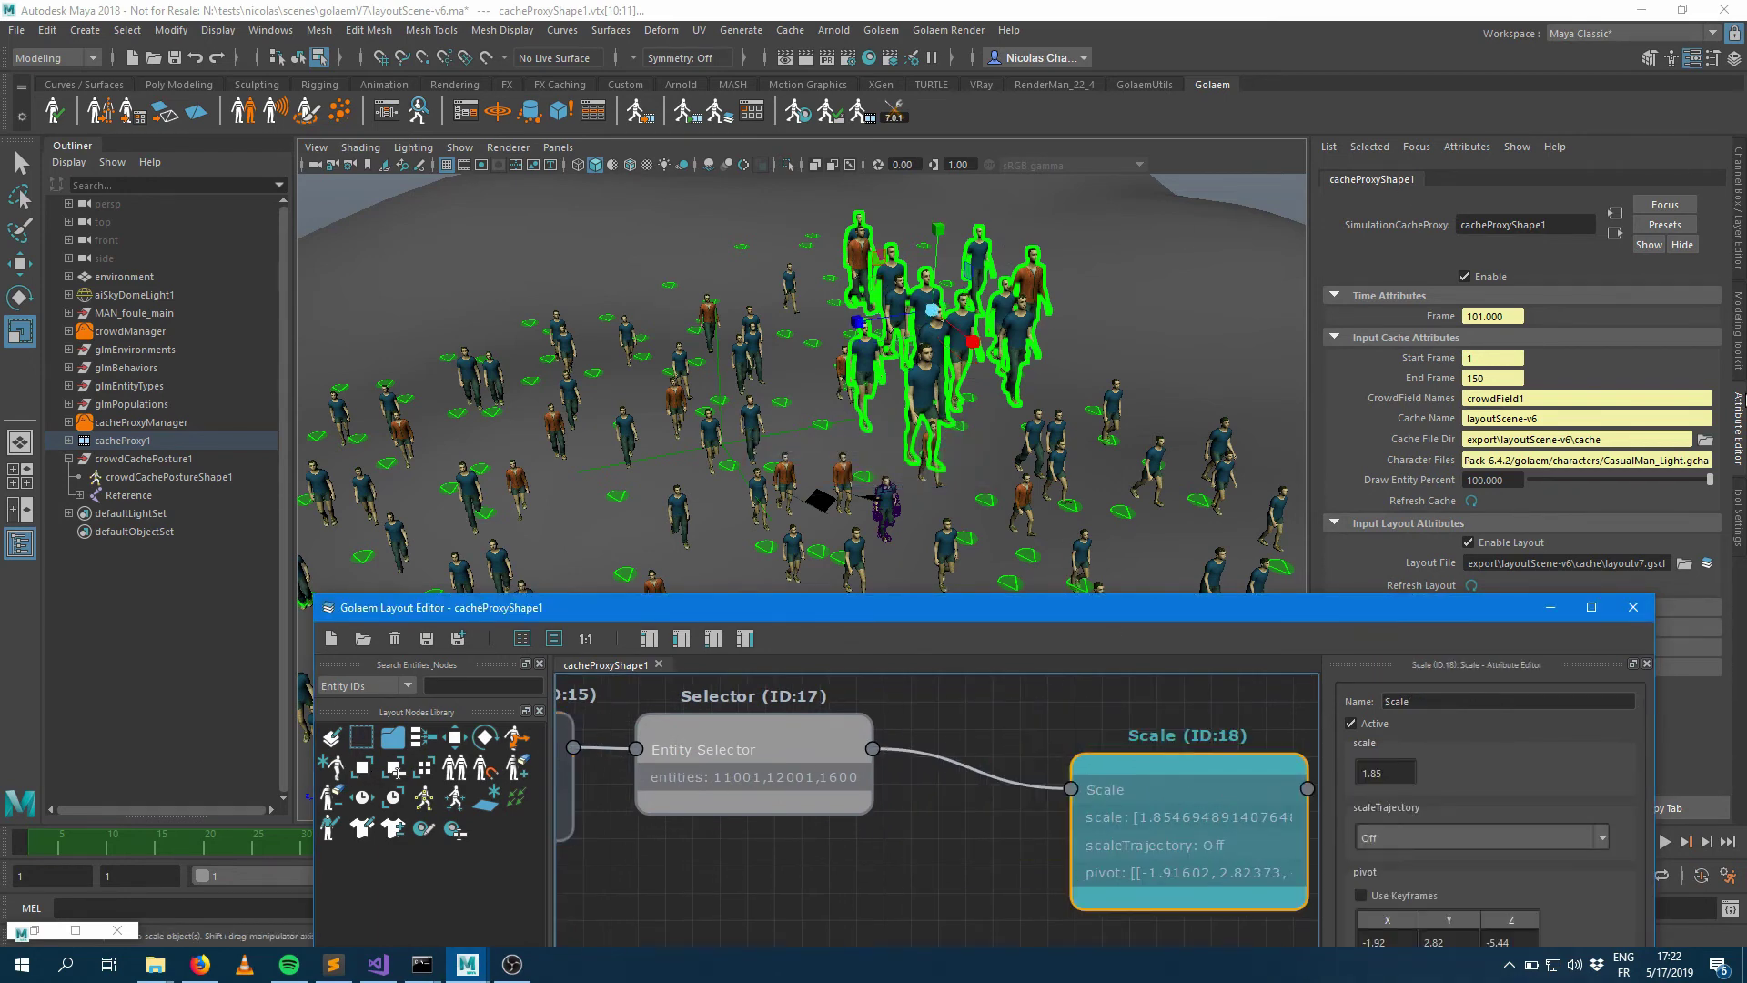
Step: Set the Scale tool's axis orientation to World and expand the selected group by about 1.72
left_click(1740, 532)
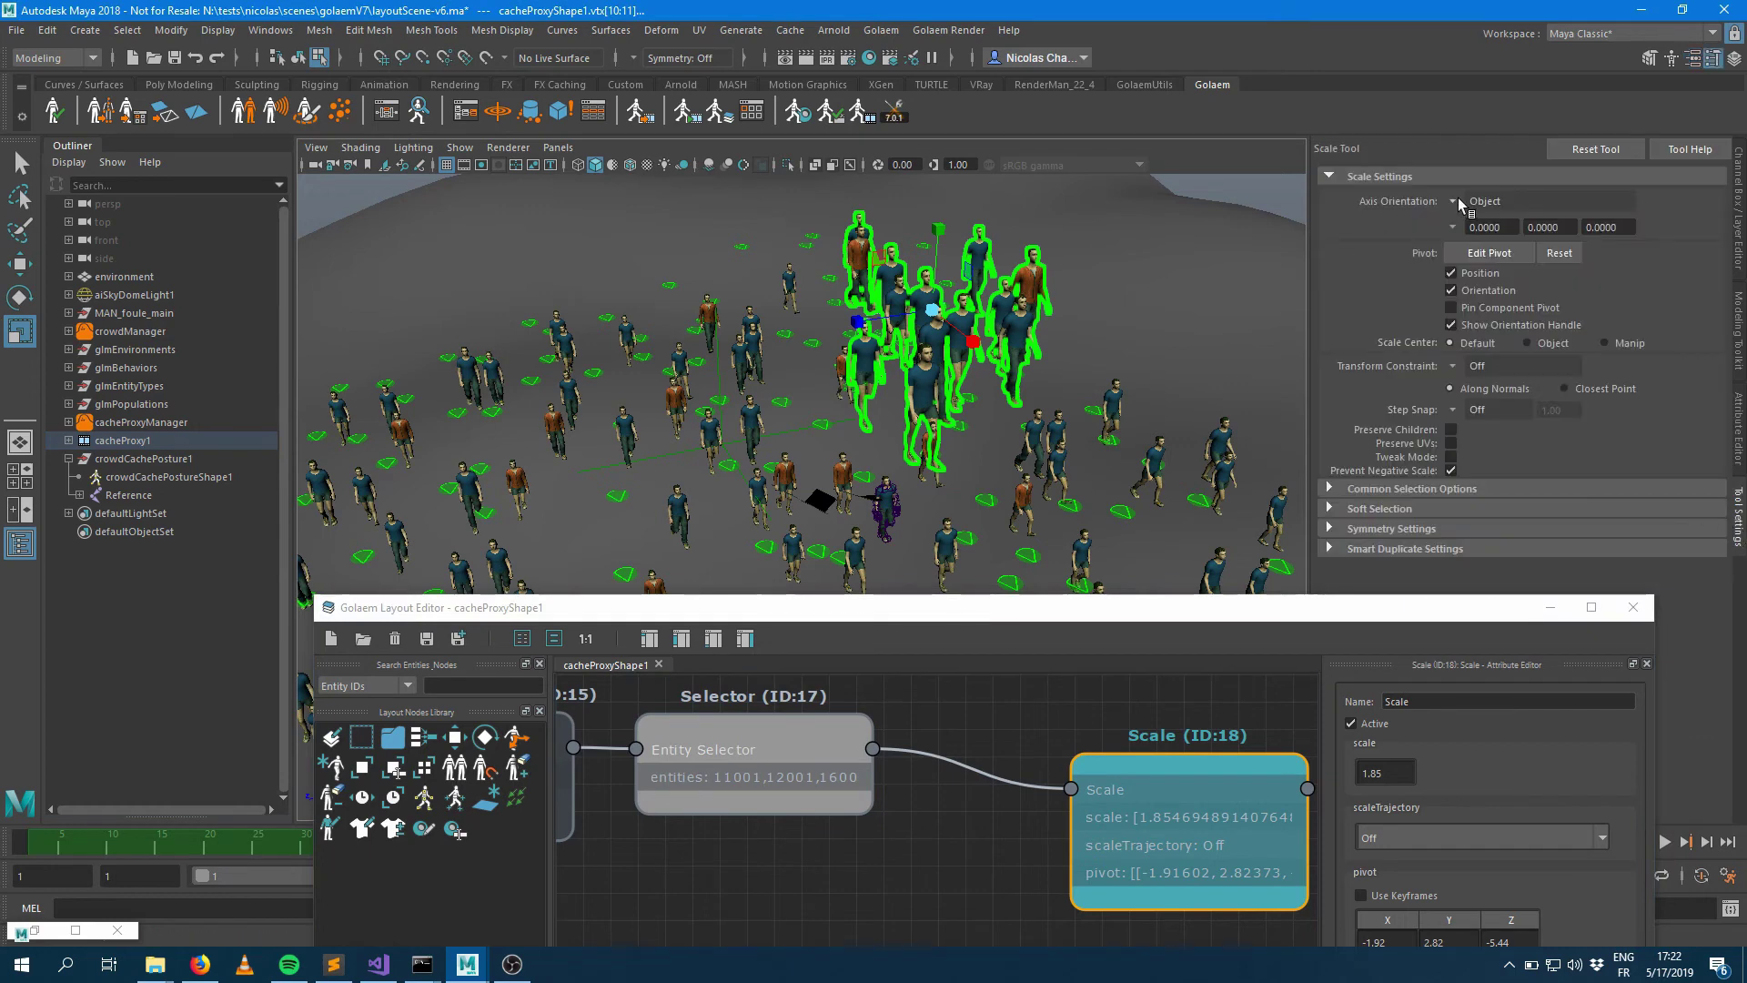
left_click(1457, 199)
left_click(1482, 231)
left_click_drag(940, 307, 1072, 314)
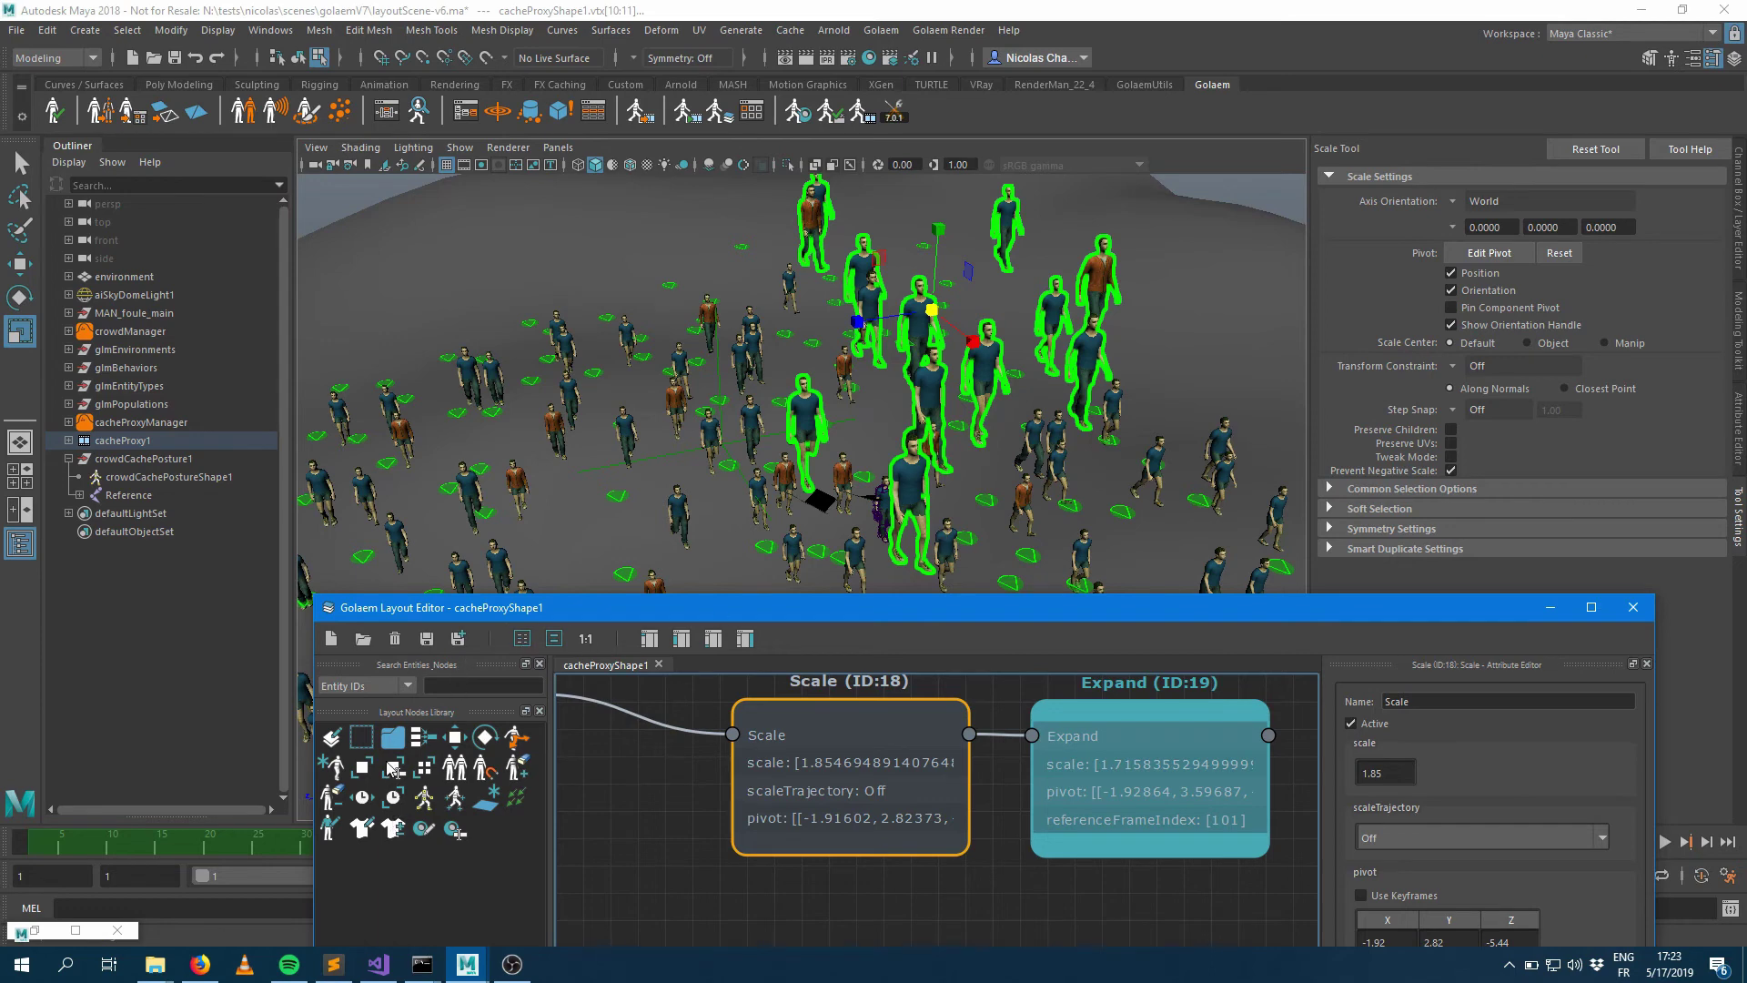
Step: Add a ScaleRange node below the Scale node, setting scaleRangeMin to 0.5 and scaleRangeMax to 2
left_click_drag(397, 773, 693, 895)
left_click_drag(973, 899, 983, 906)
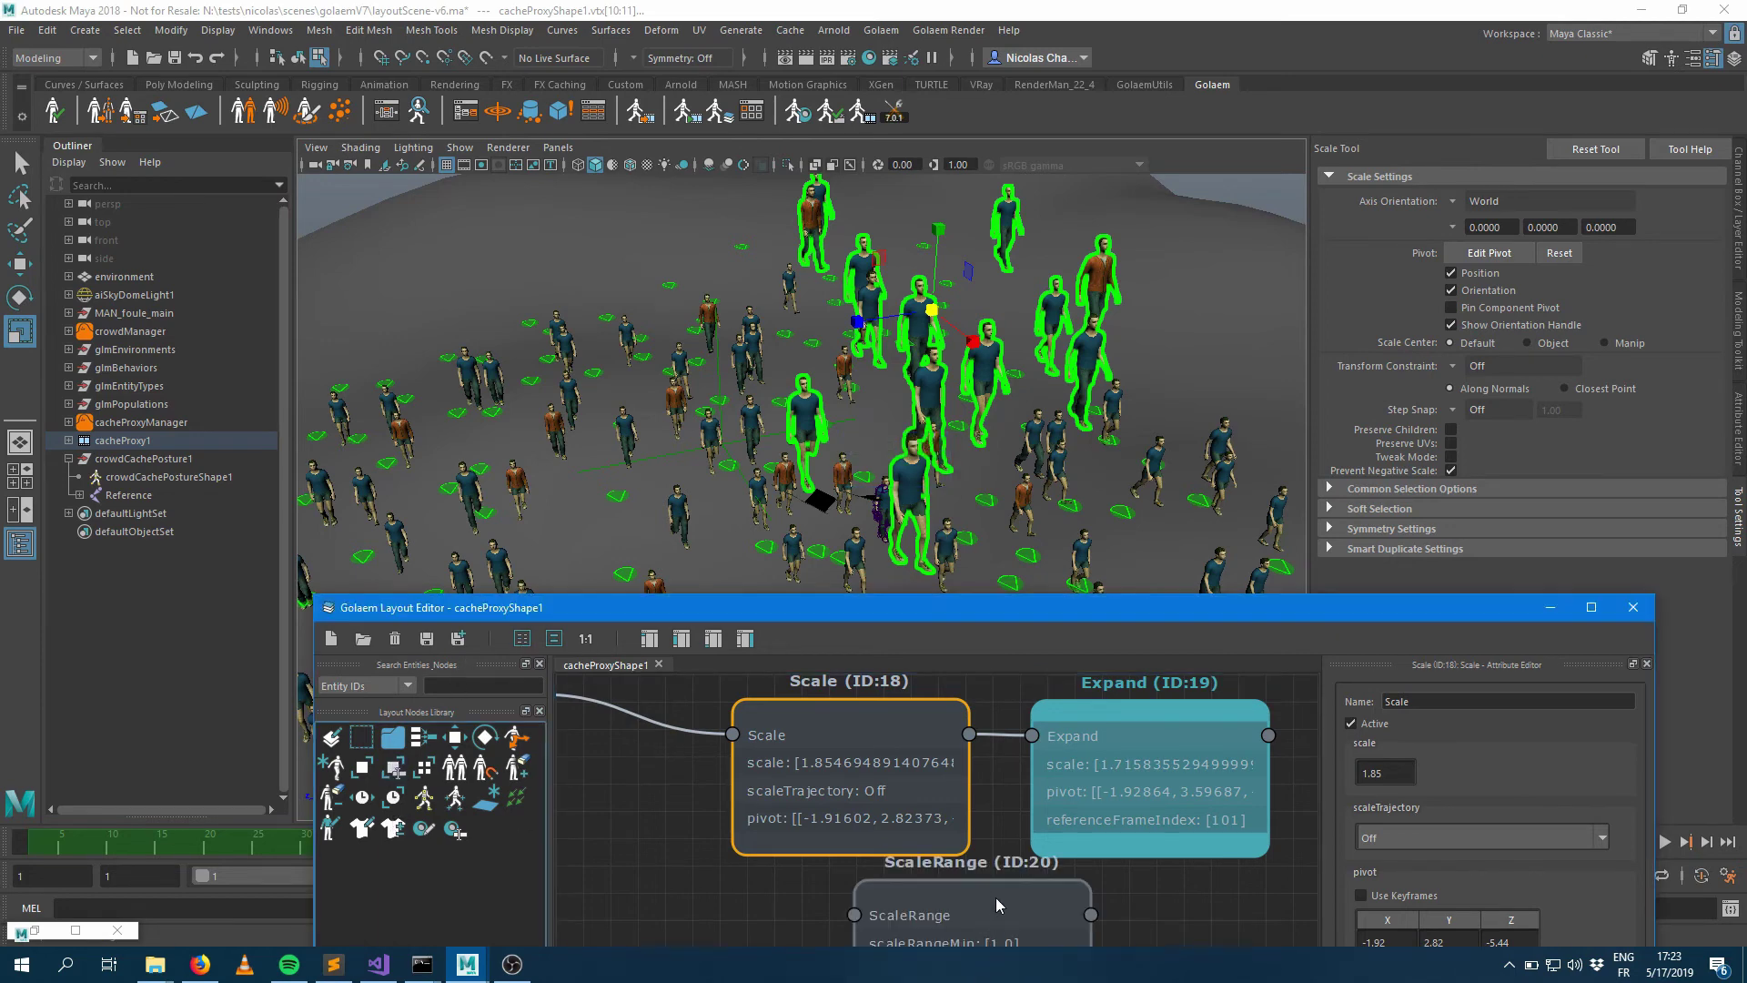
left_click(995, 897)
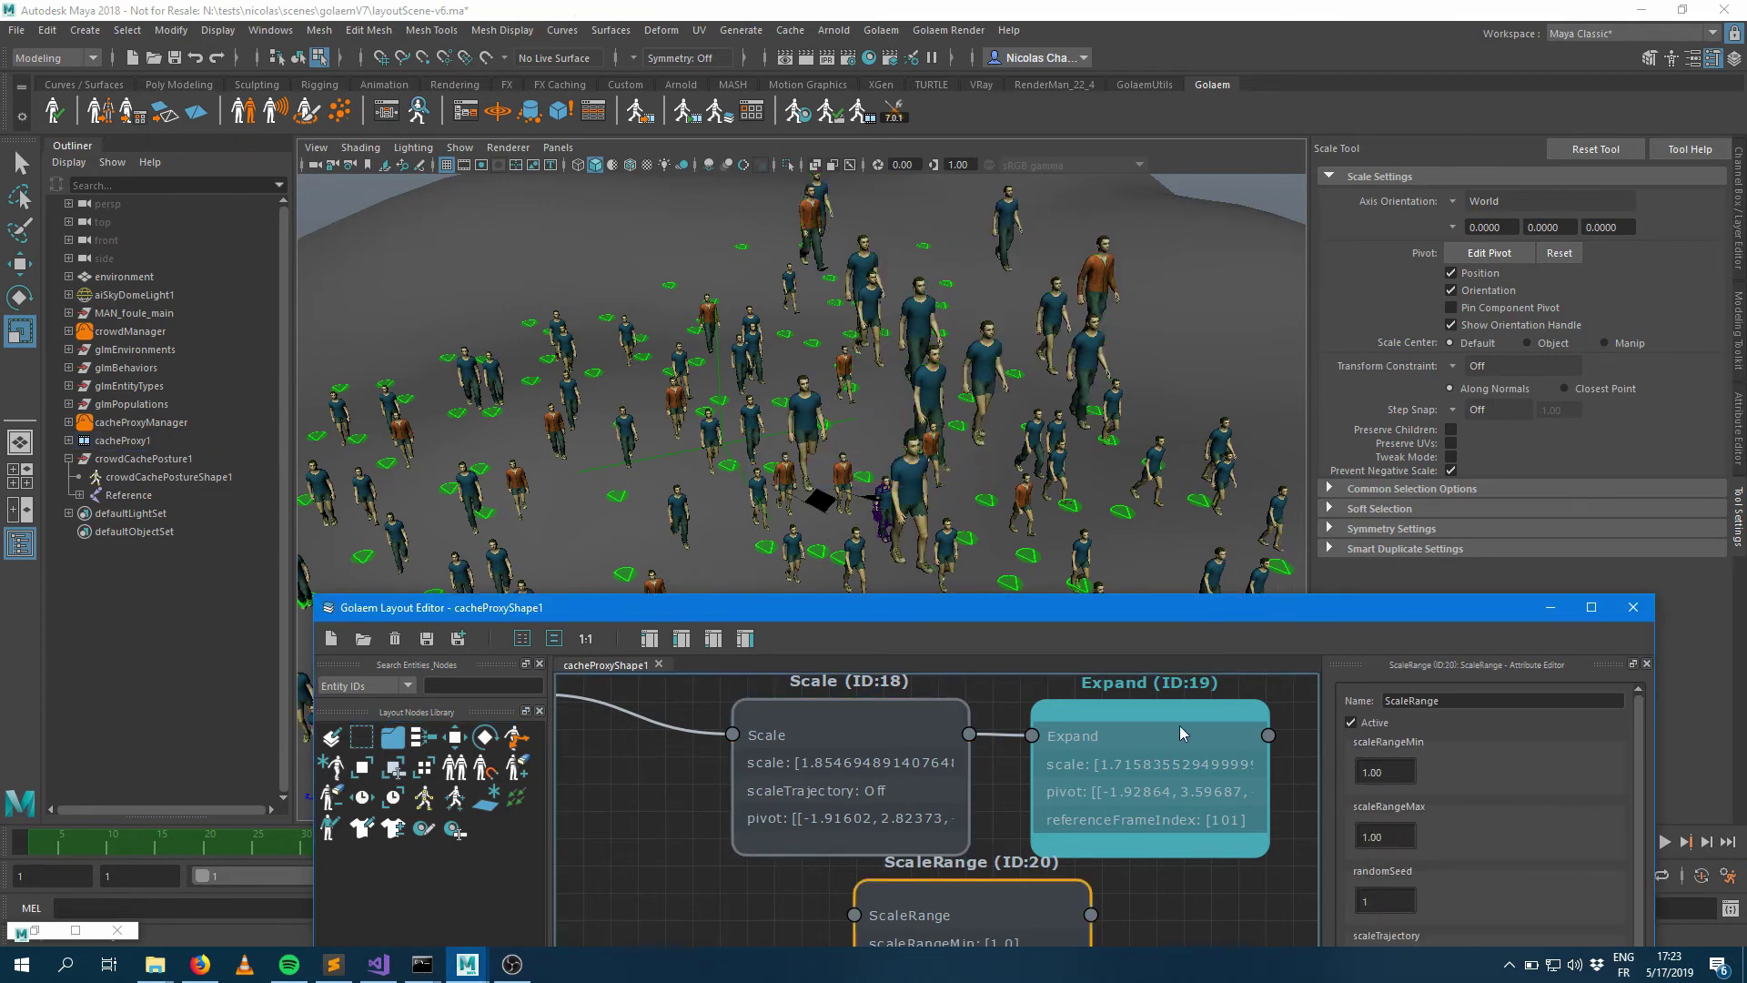
middle_click_drag(881, 788, 949, 765)
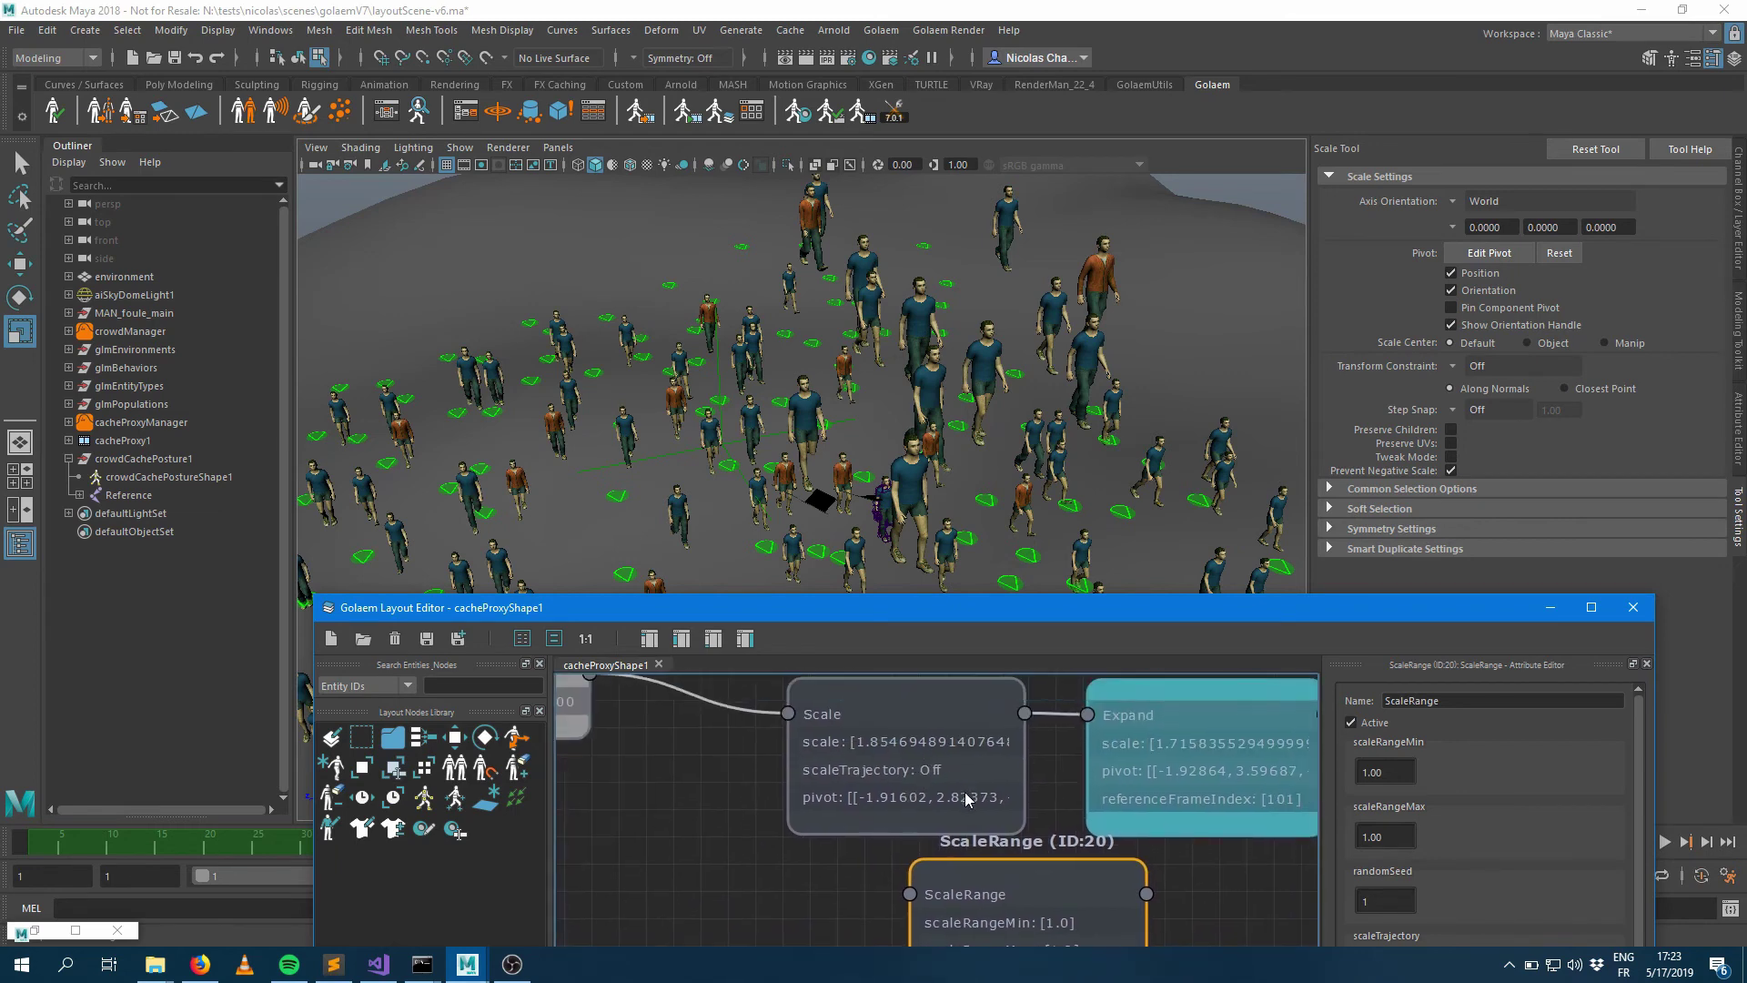
left_click(1392, 772)
type("0.5")
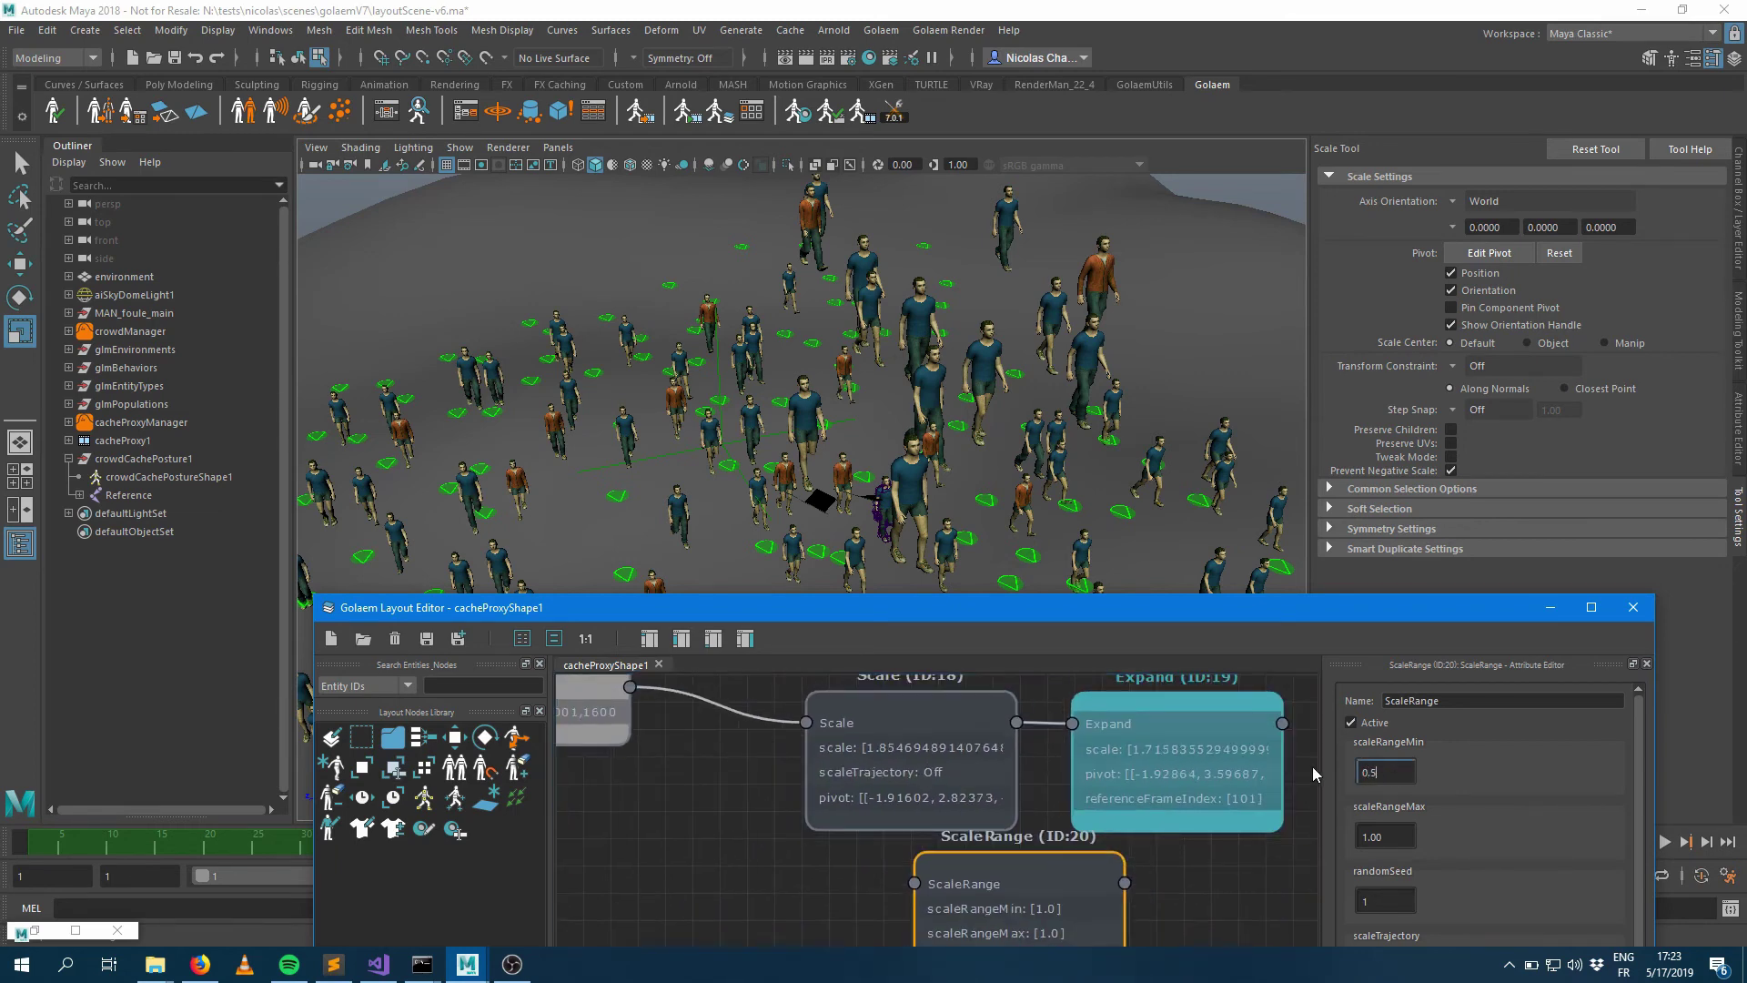
key("Caps_Lock")
key("Tab")
Step: Connect the group's Selector node to ScaleRange in place of the Scale node, and make ScaleRange the evaluated node
left_click(611, 711)
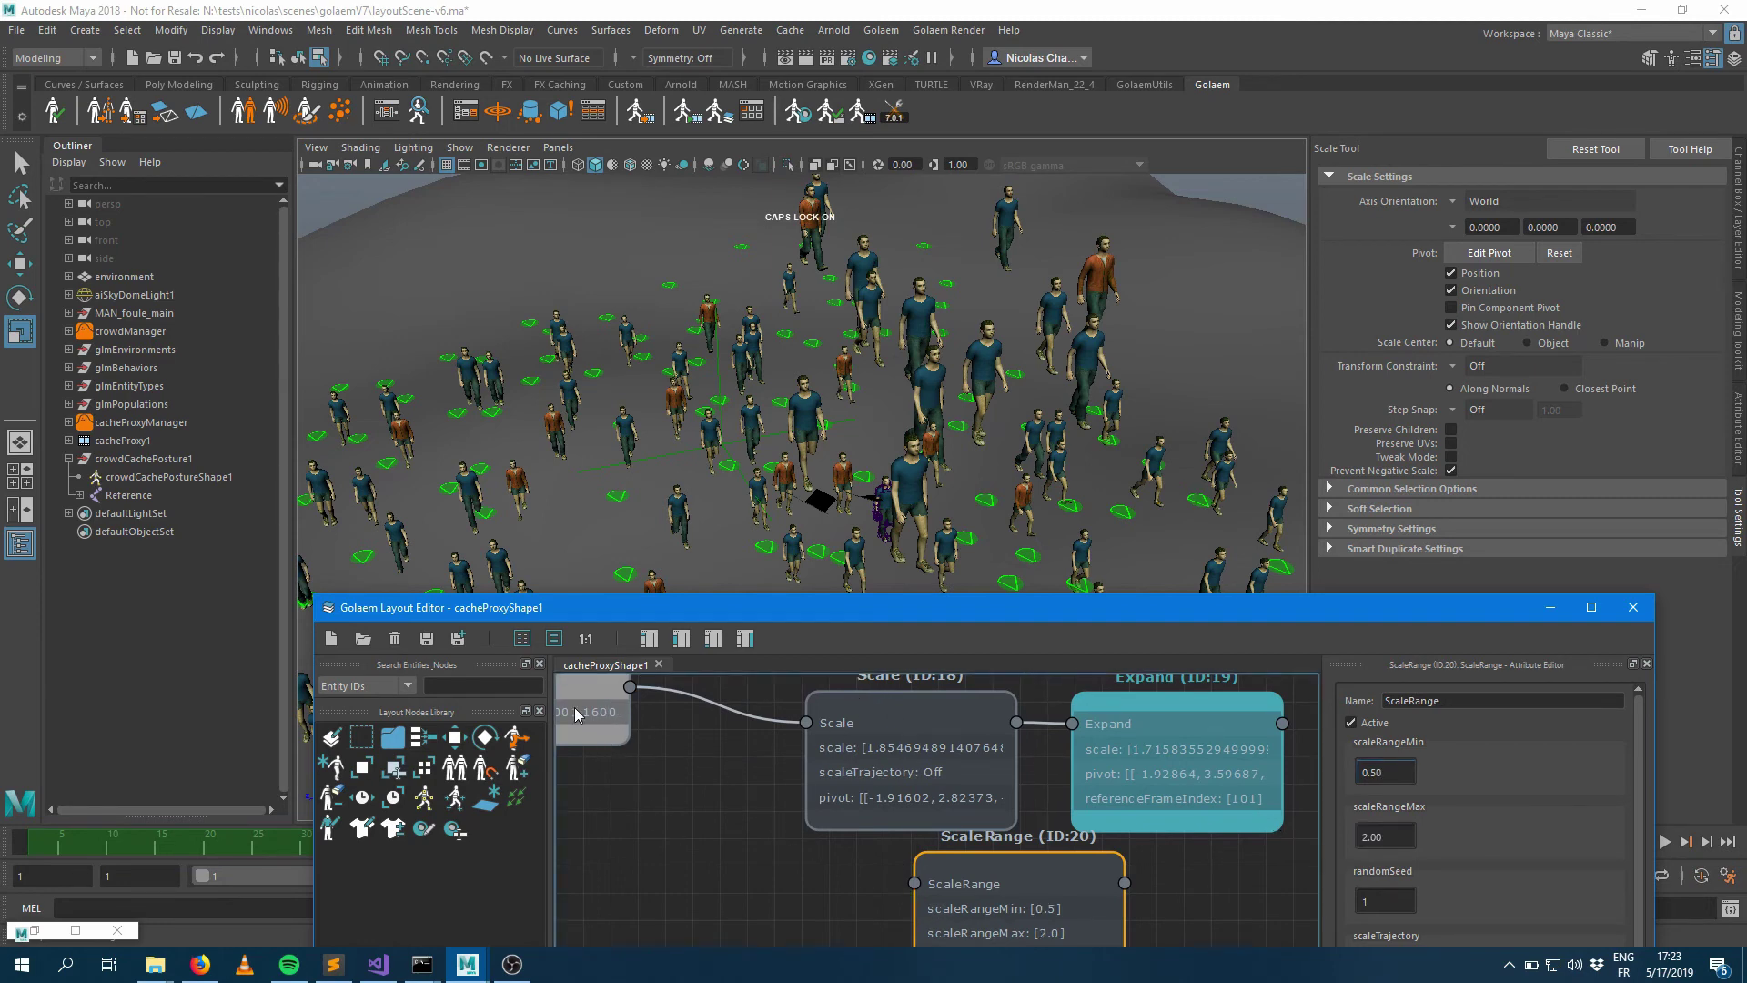
left_click(587, 690)
left_click_drag(629, 687, 913, 882)
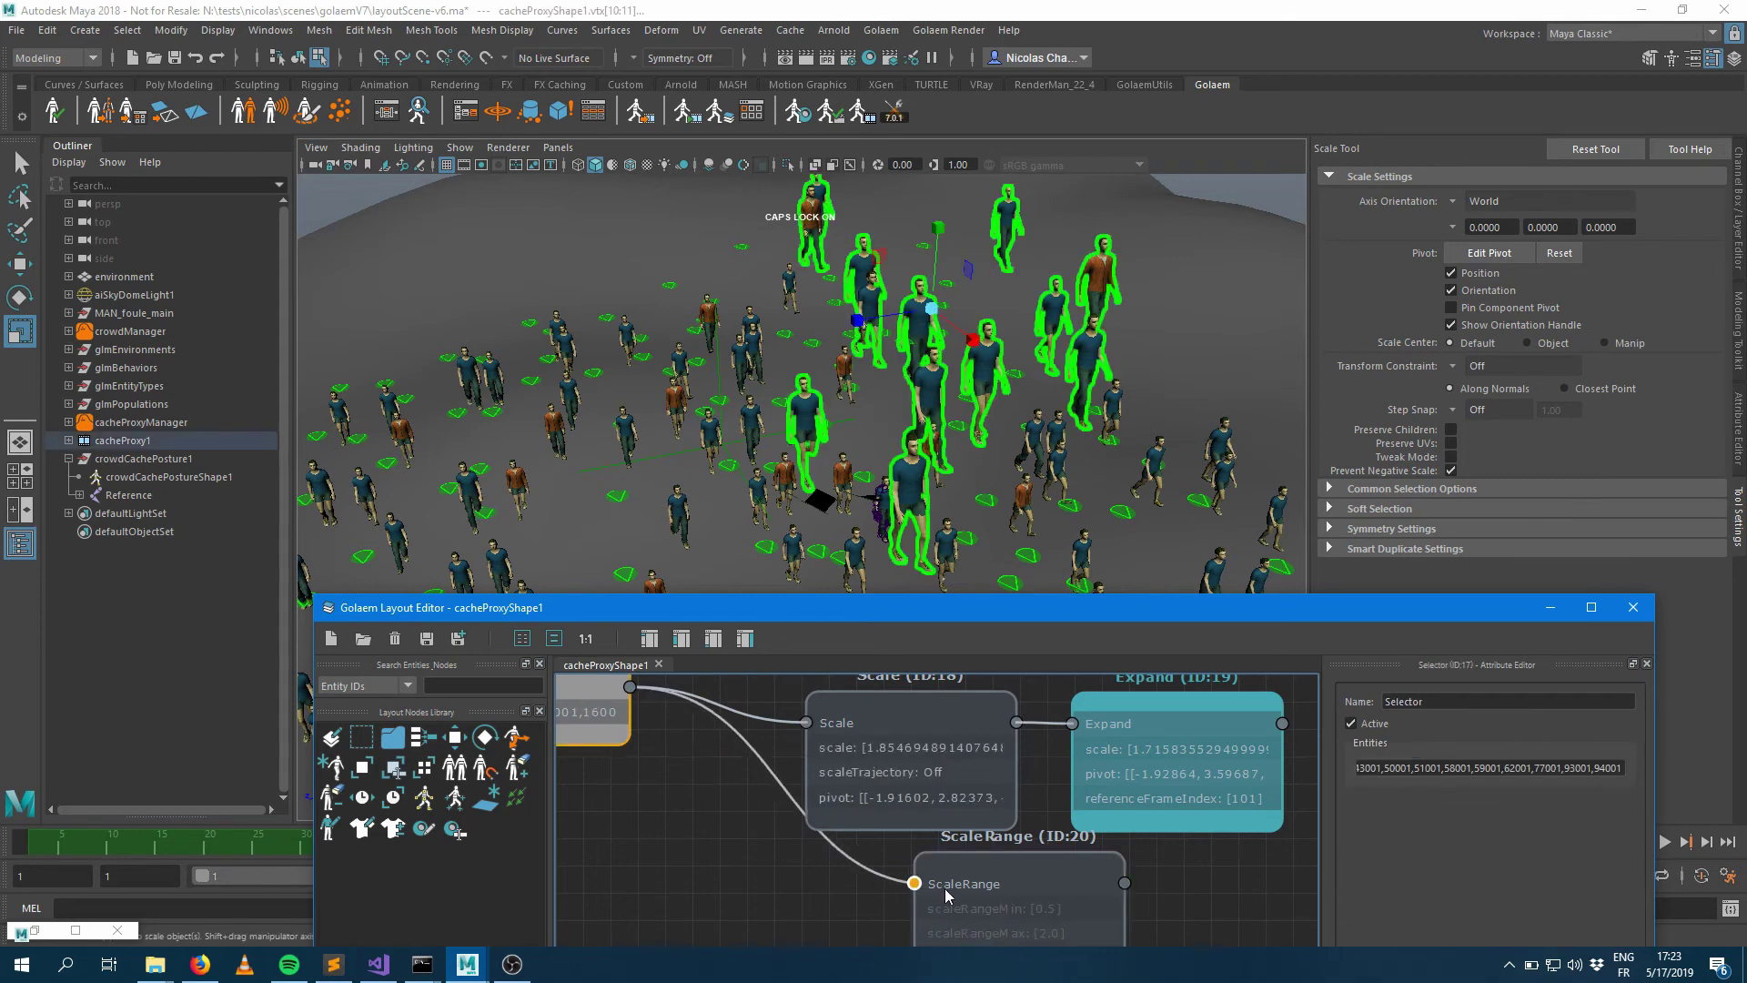
left_click(1052, 879)
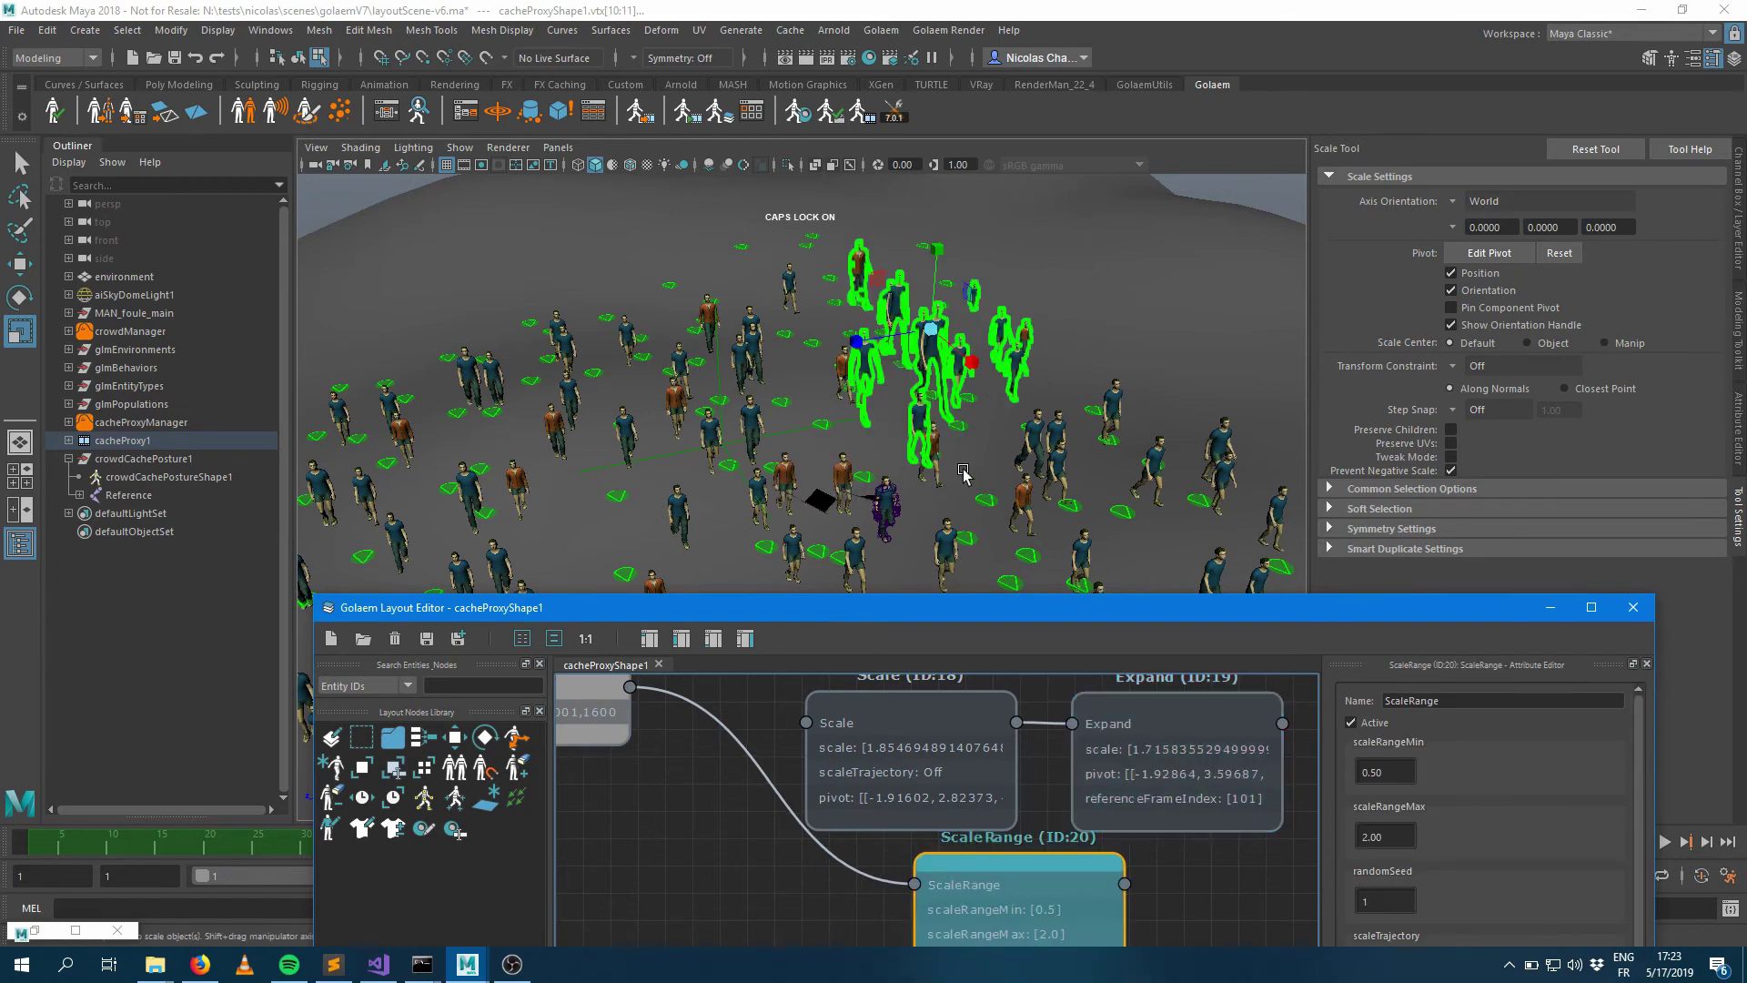
Step: Play a short stretch of the simulation from frame 23 and examine the ScaleRange effect on the selected characters
left_click(232, 843)
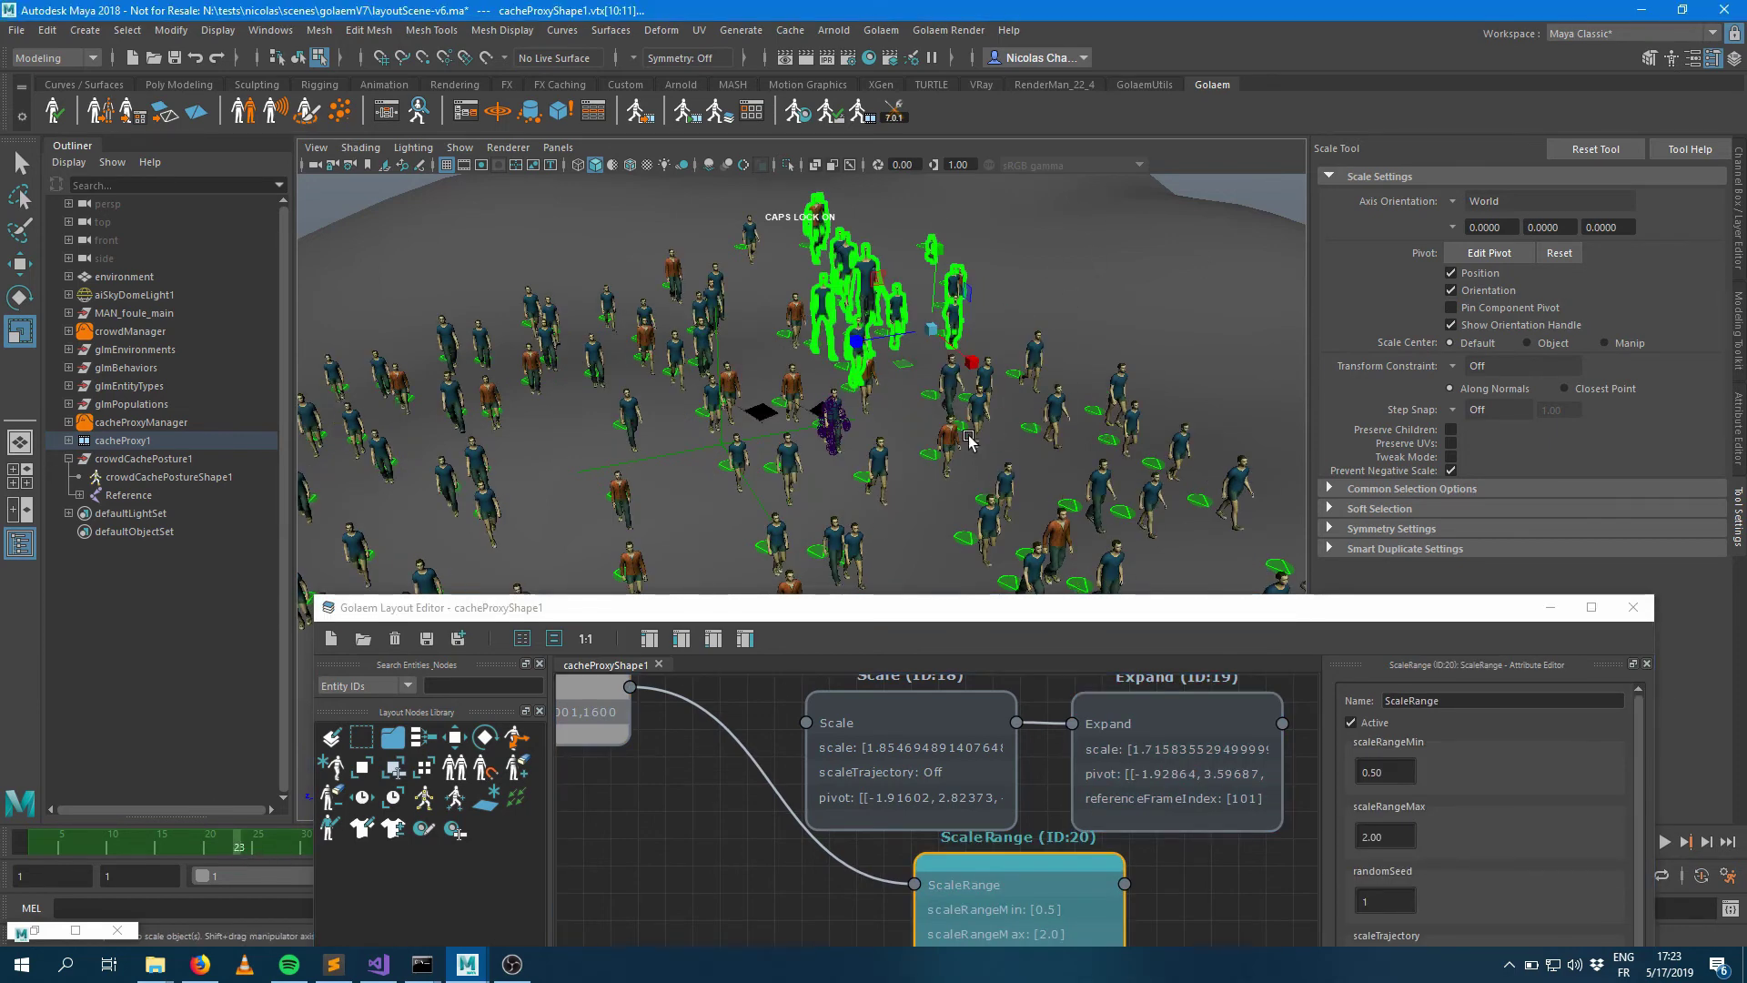
key("alt+v")
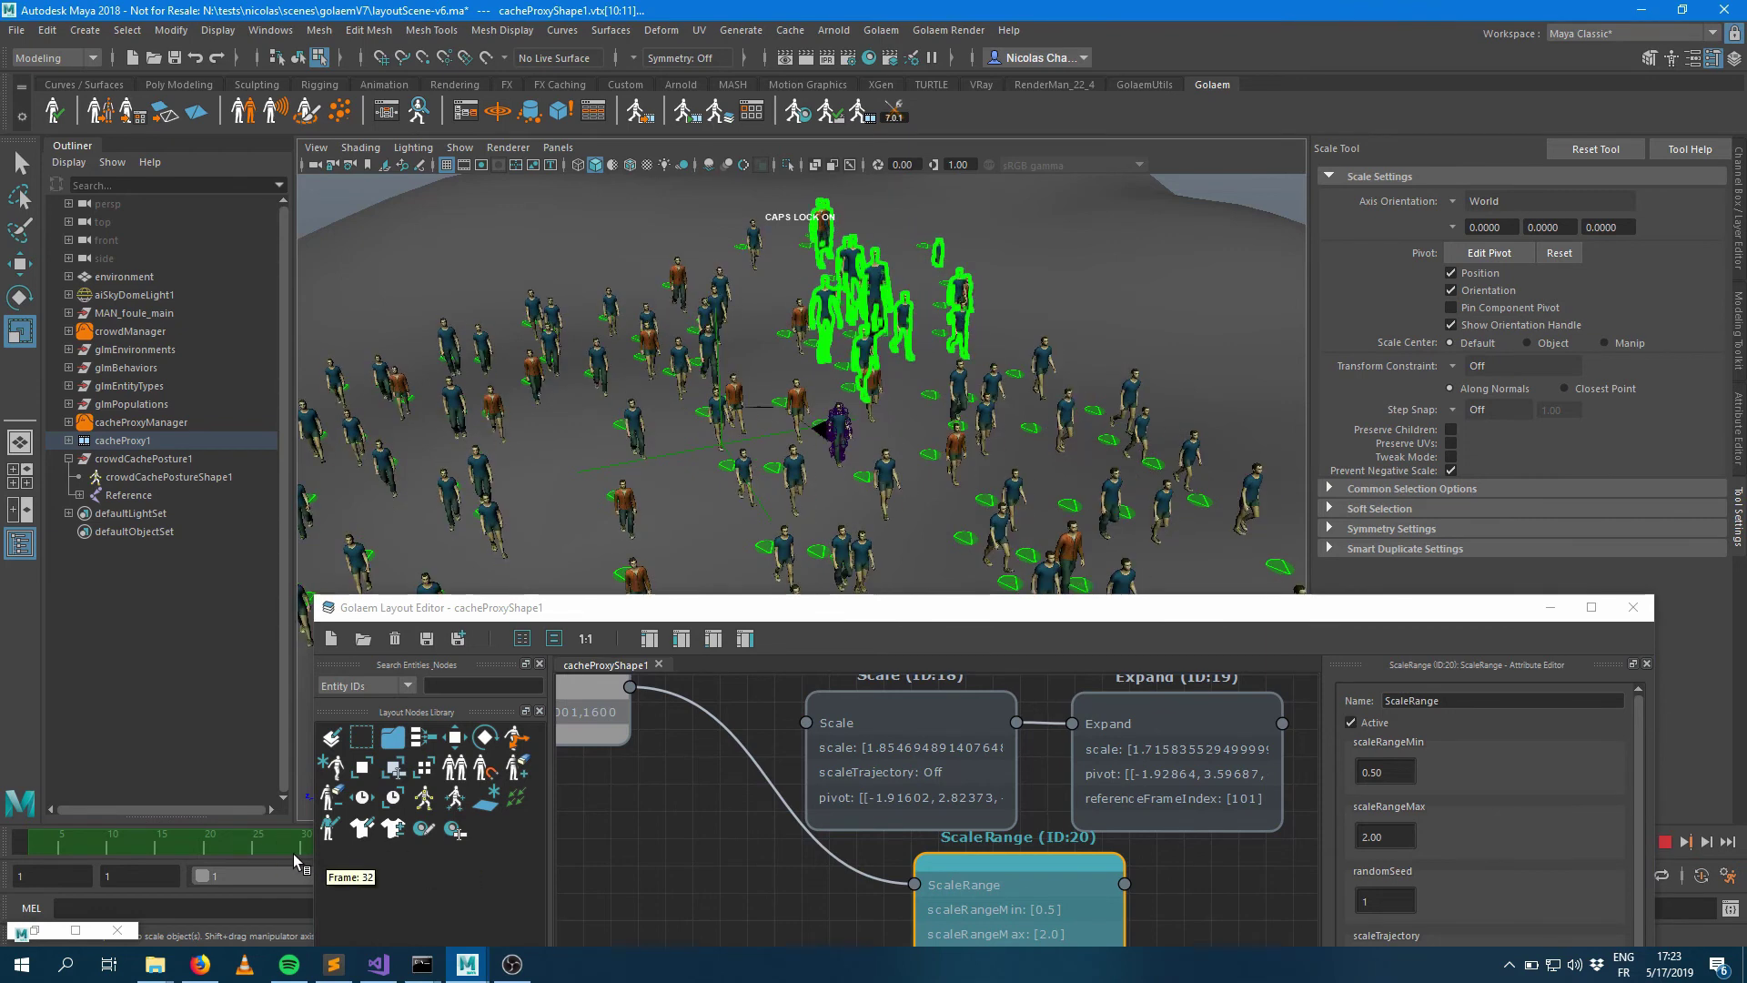
key("alt+v")
left_click(597, 690)
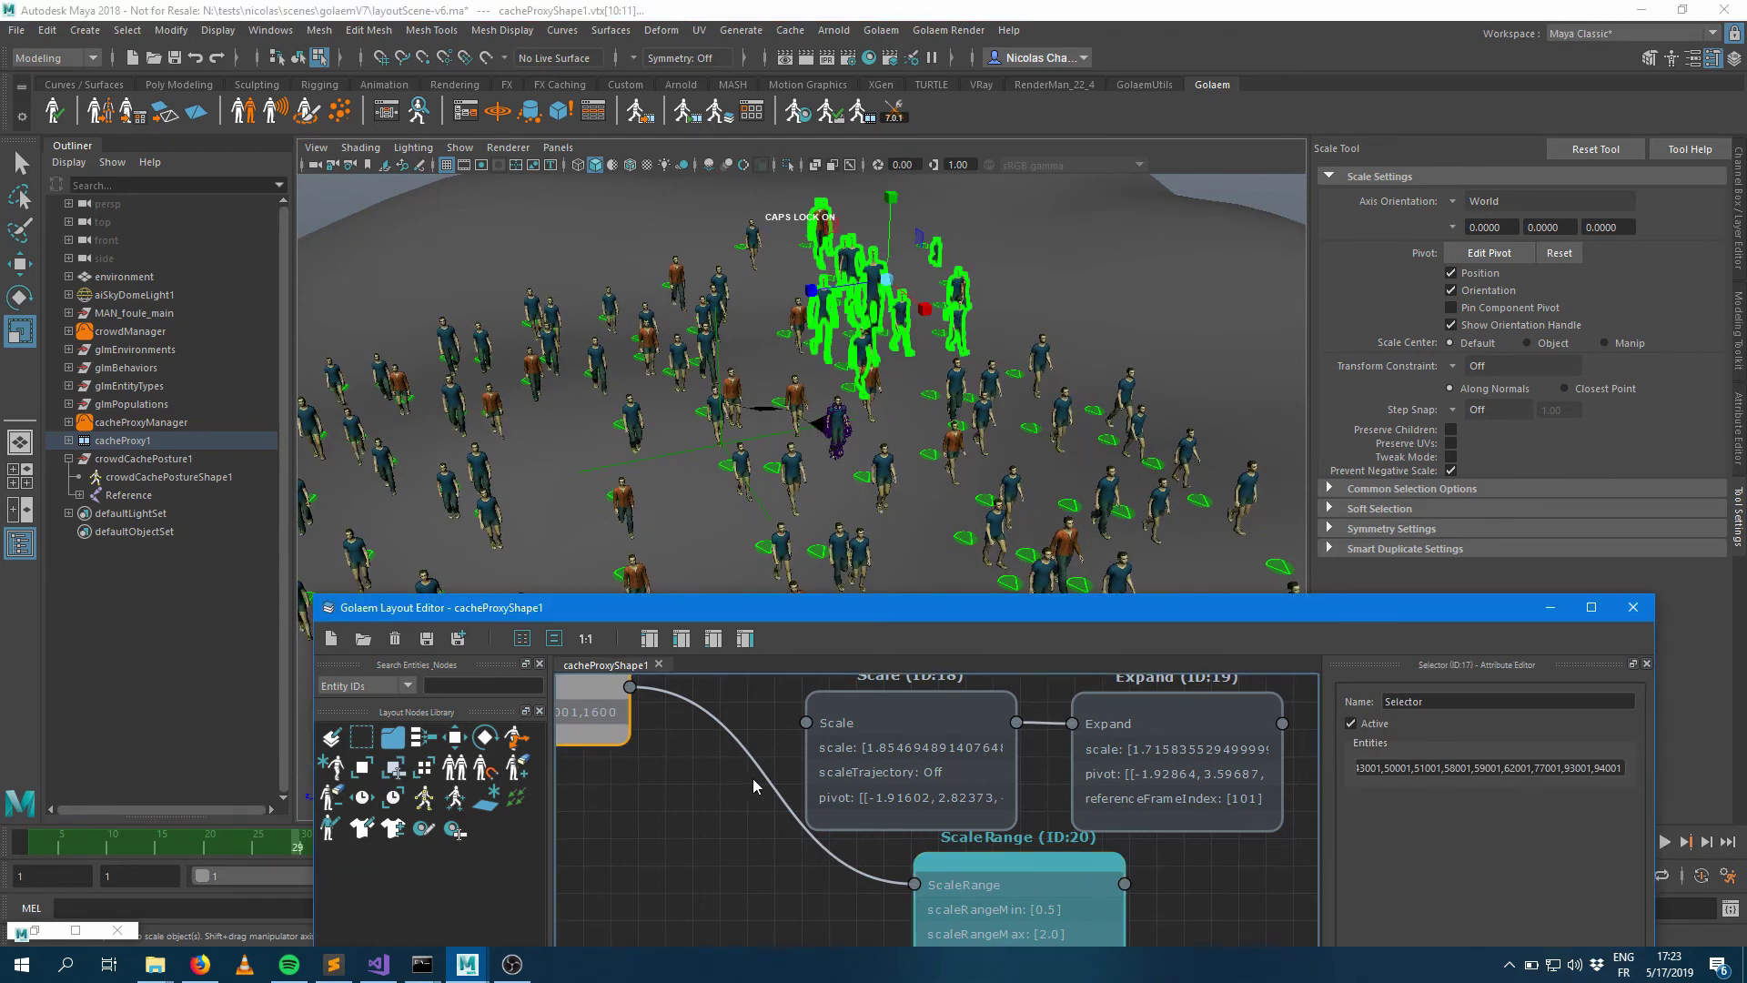
left_click(1027, 878)
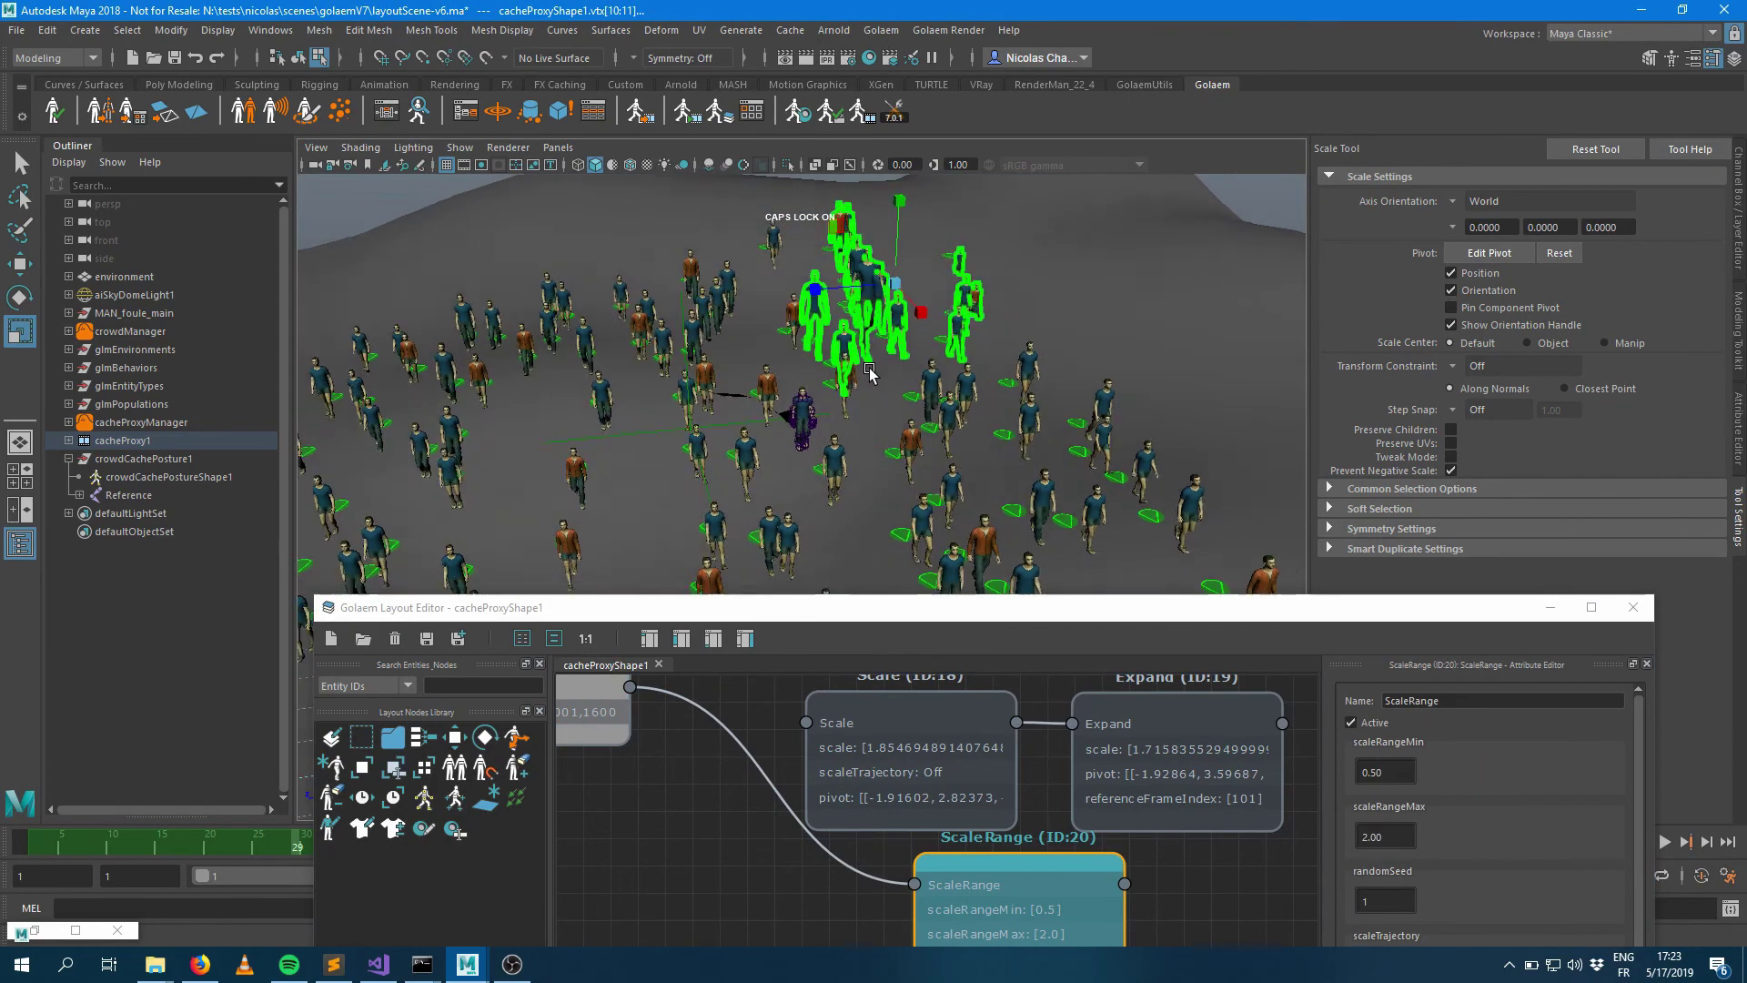
scroll(763, 449, "down", 3)
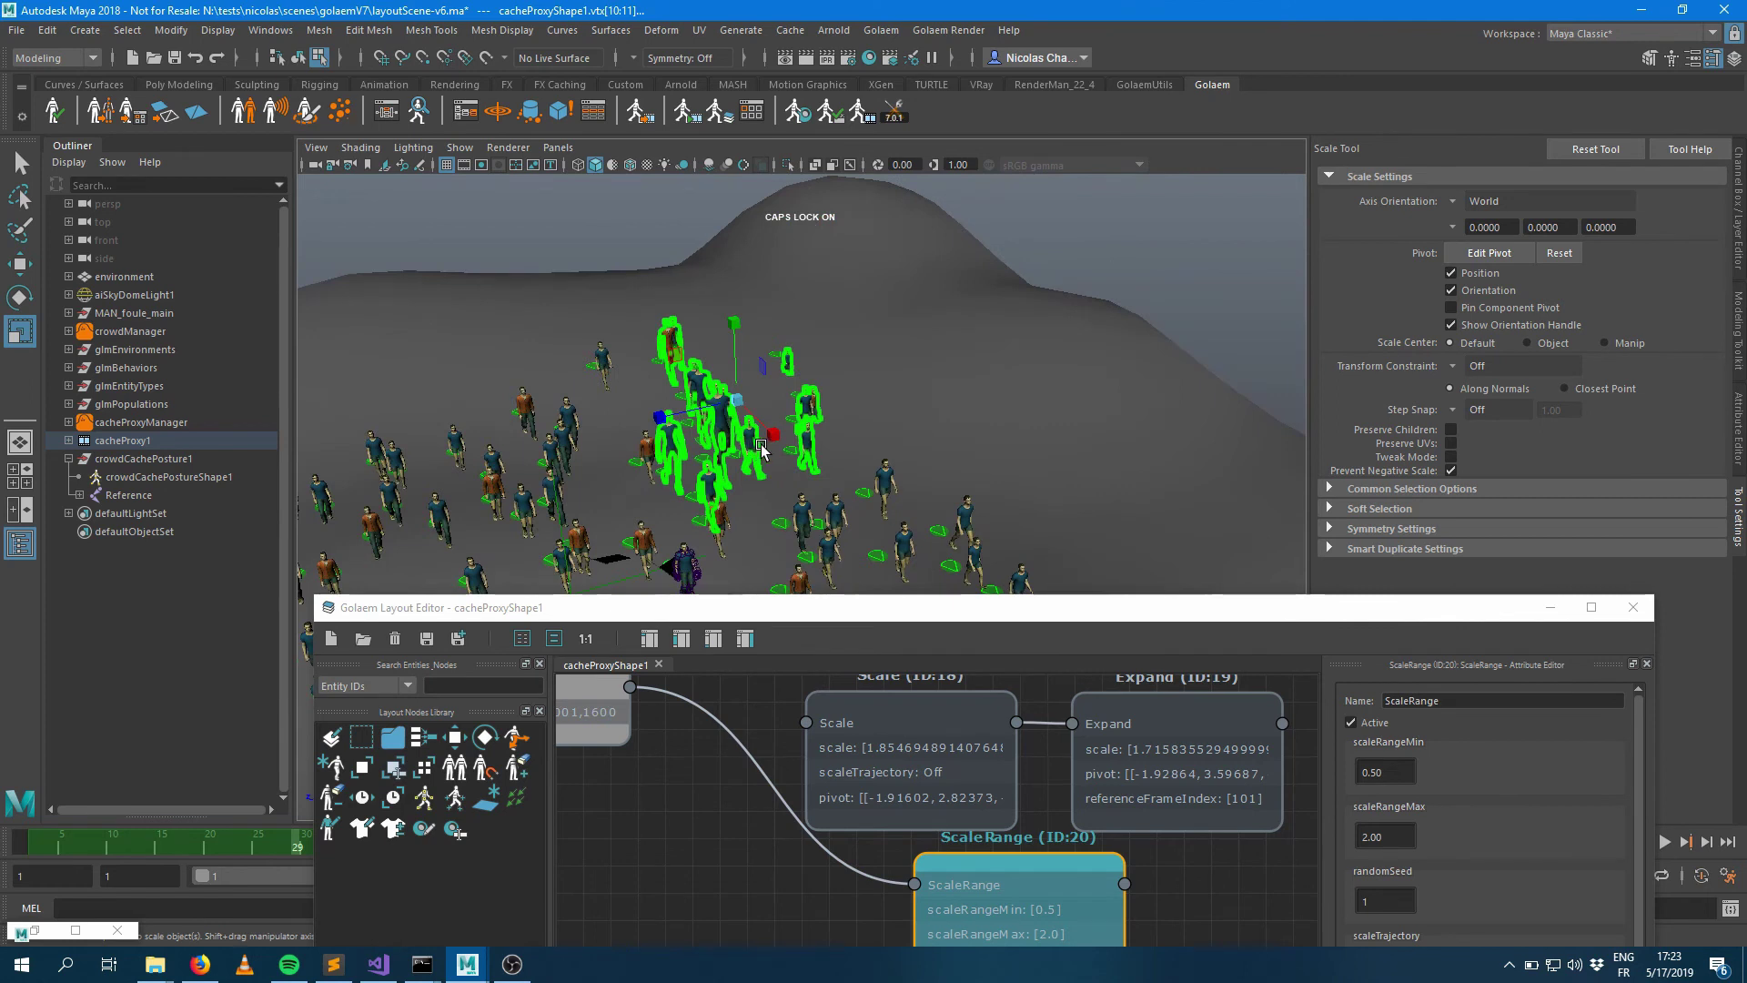
left_click(1033, 864)
Step: Review the operations in the Simulation Cache Layout session, return to the Layout Editor session, and view the crowd characters up close
mouse_move(467, 963)
left_click(395, 904)
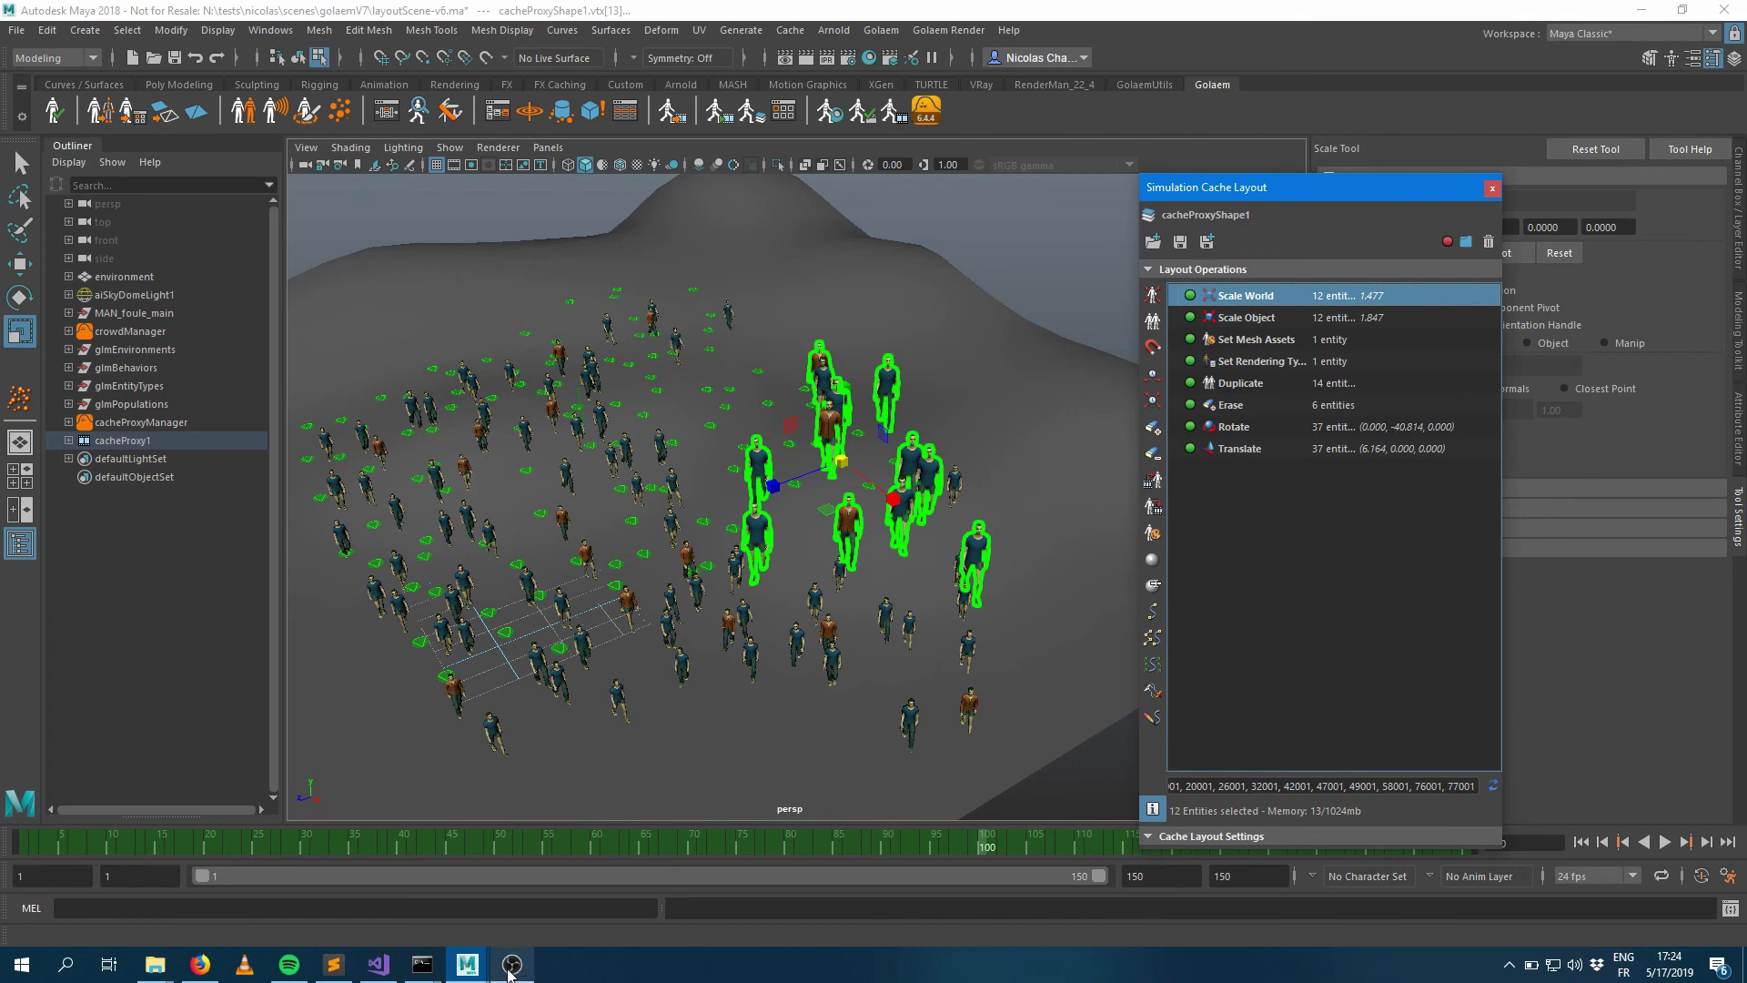
left_click(469, 967)
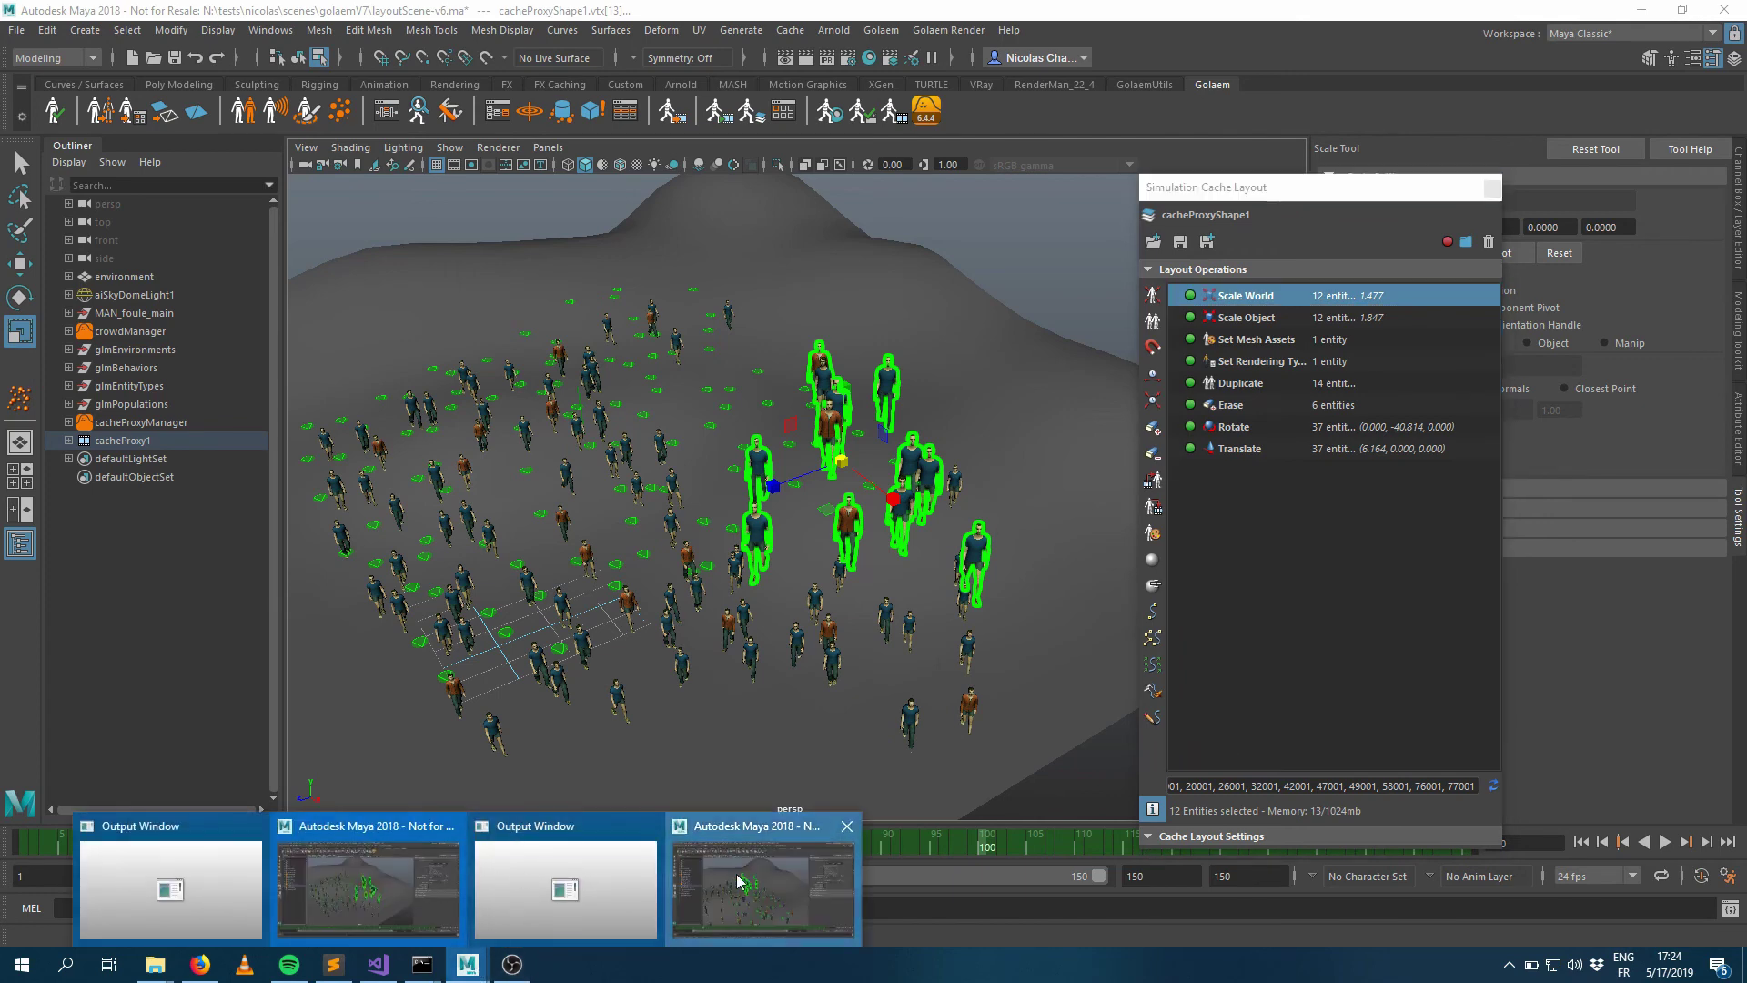
left_click(728, 887)
left_click_drag(797, 615, 1177, 646)
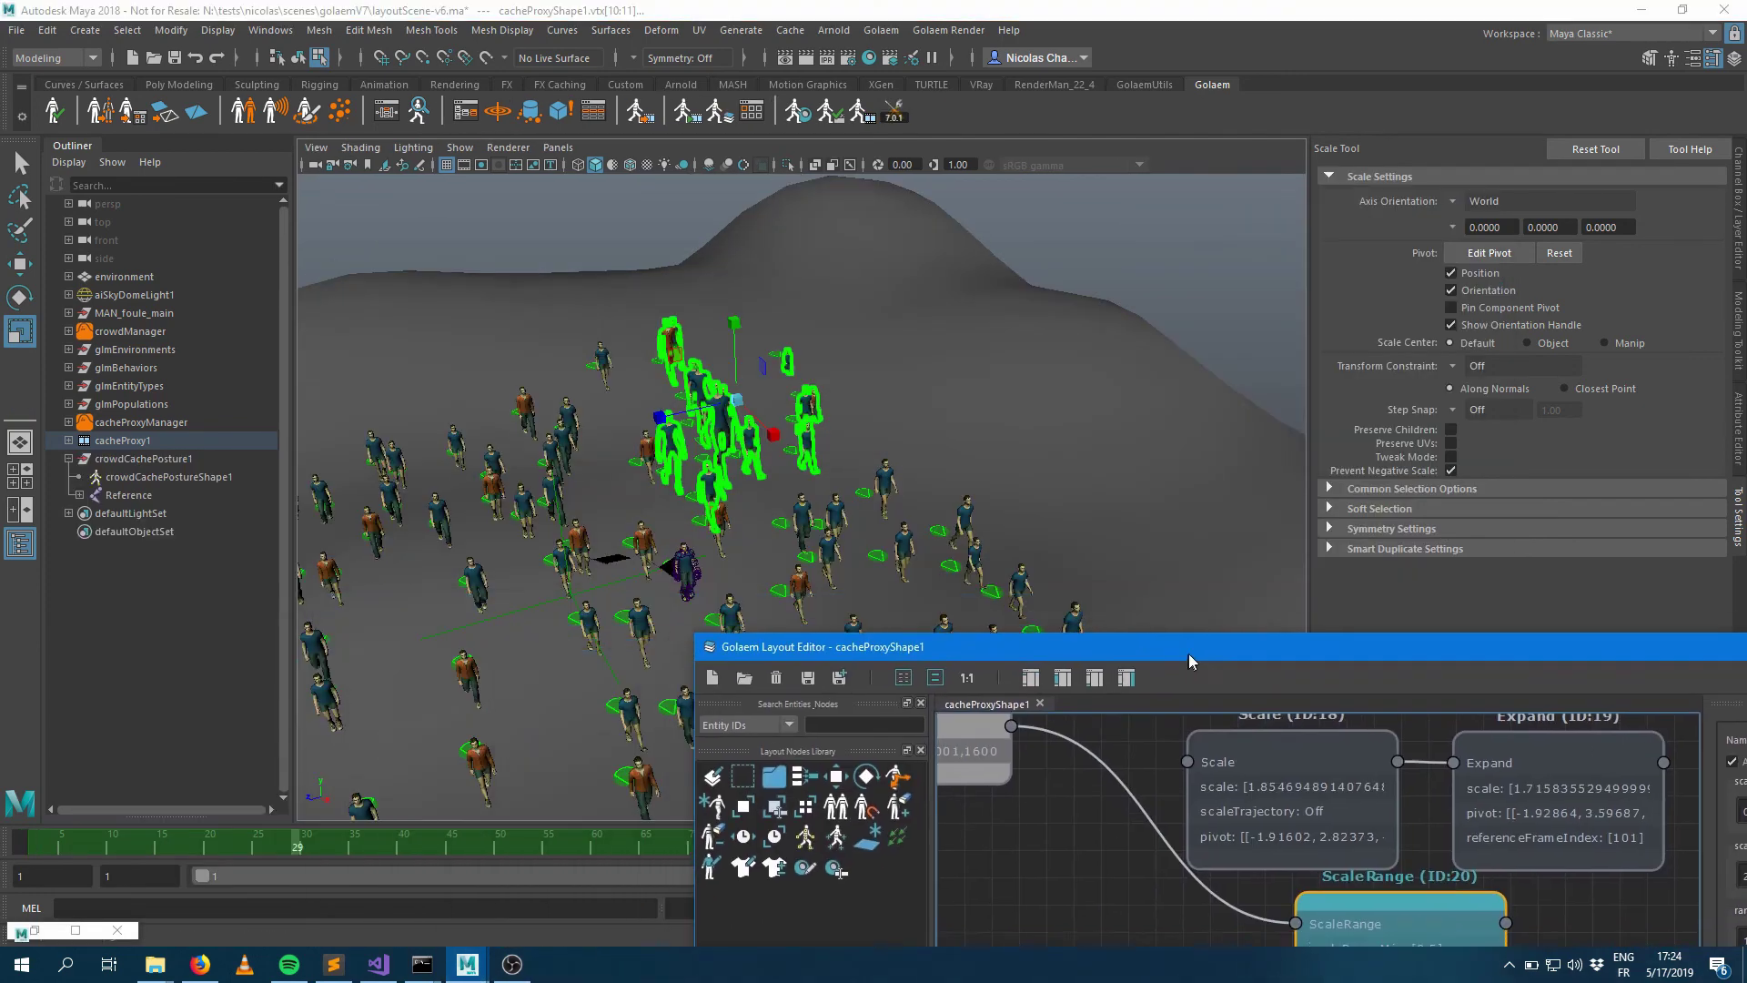
right_click_drag(608, 561, 871, 448, "alt")
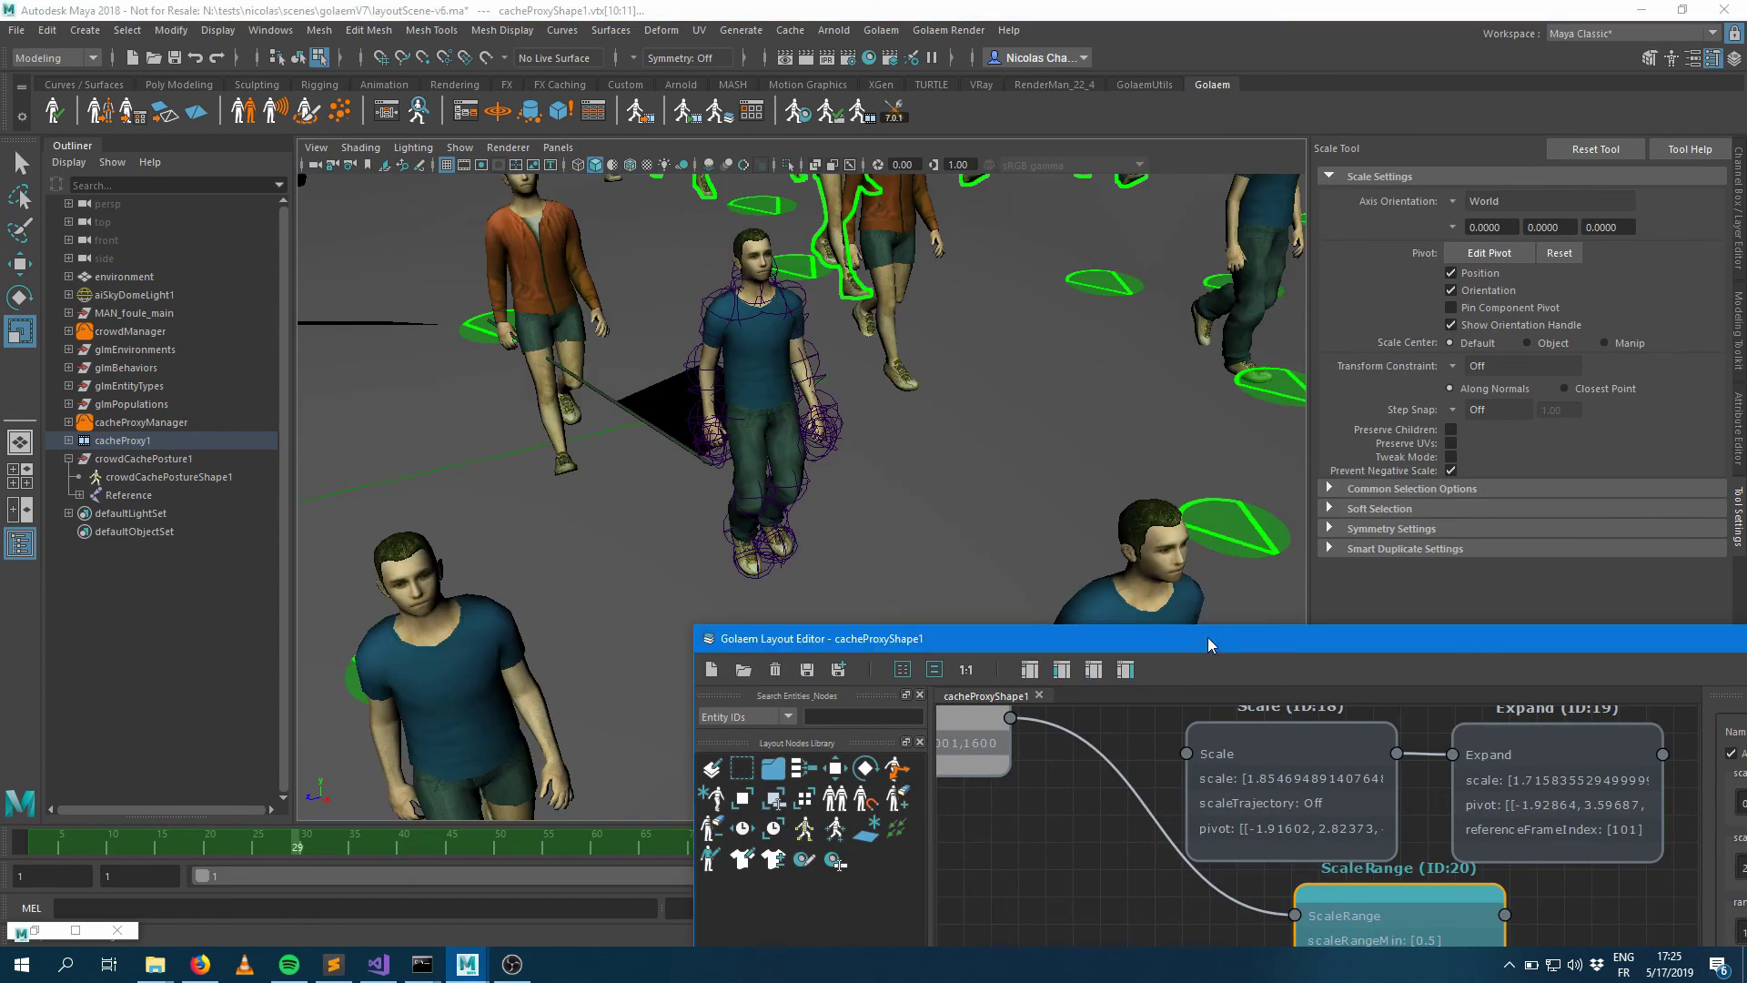
Step: Add a TrajectoryVectorField node beside the ScaleRange node in the layout graph and bring up the open-window switcher
left_click_drag(1197, 640, 733, 72)
left_click_drag(421, 256, 625, 331)
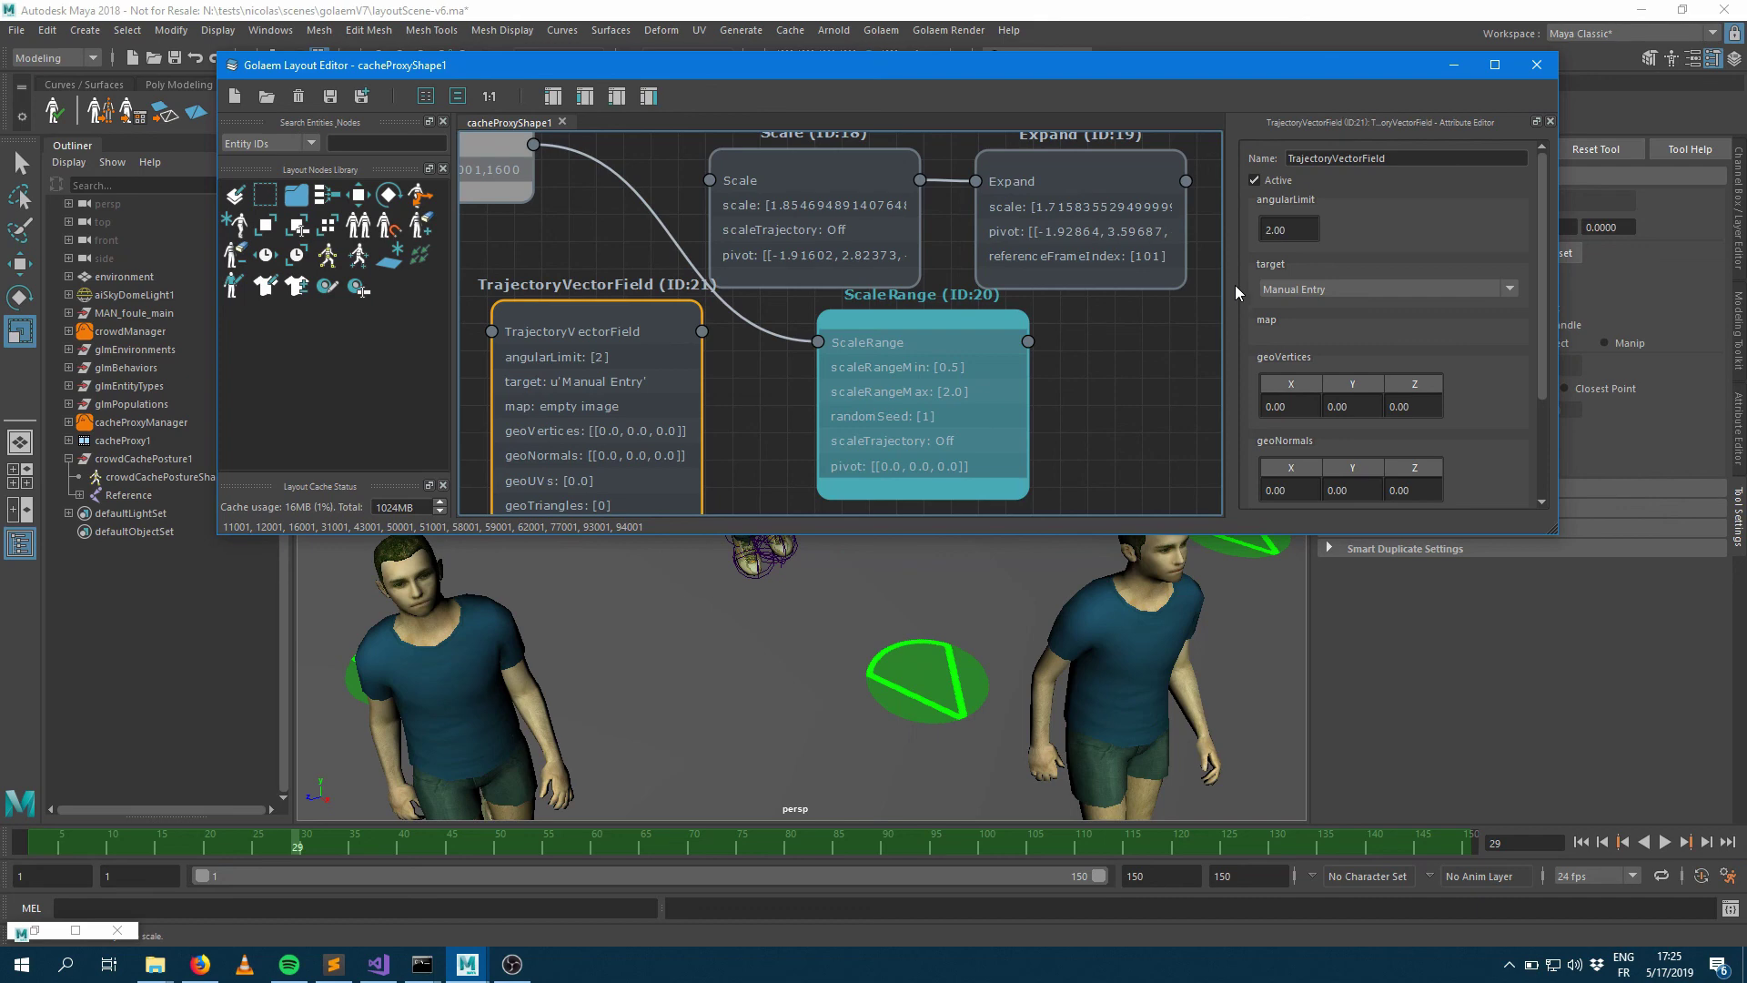
key("alt+Tab")
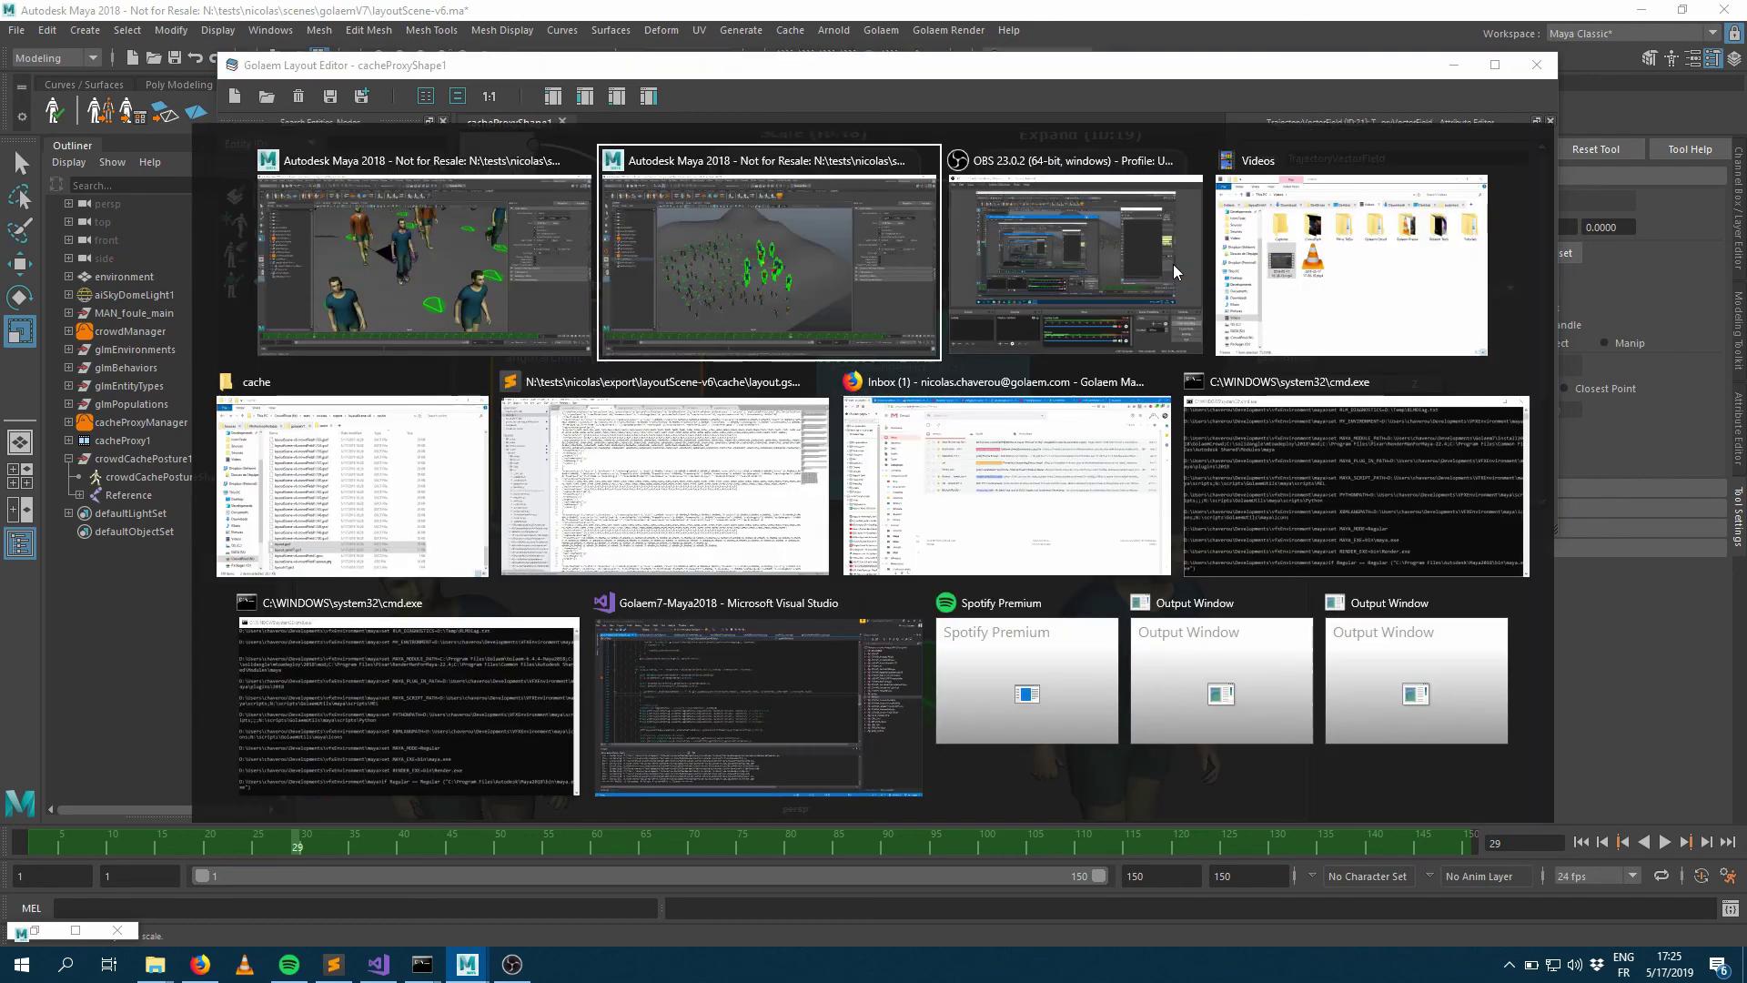